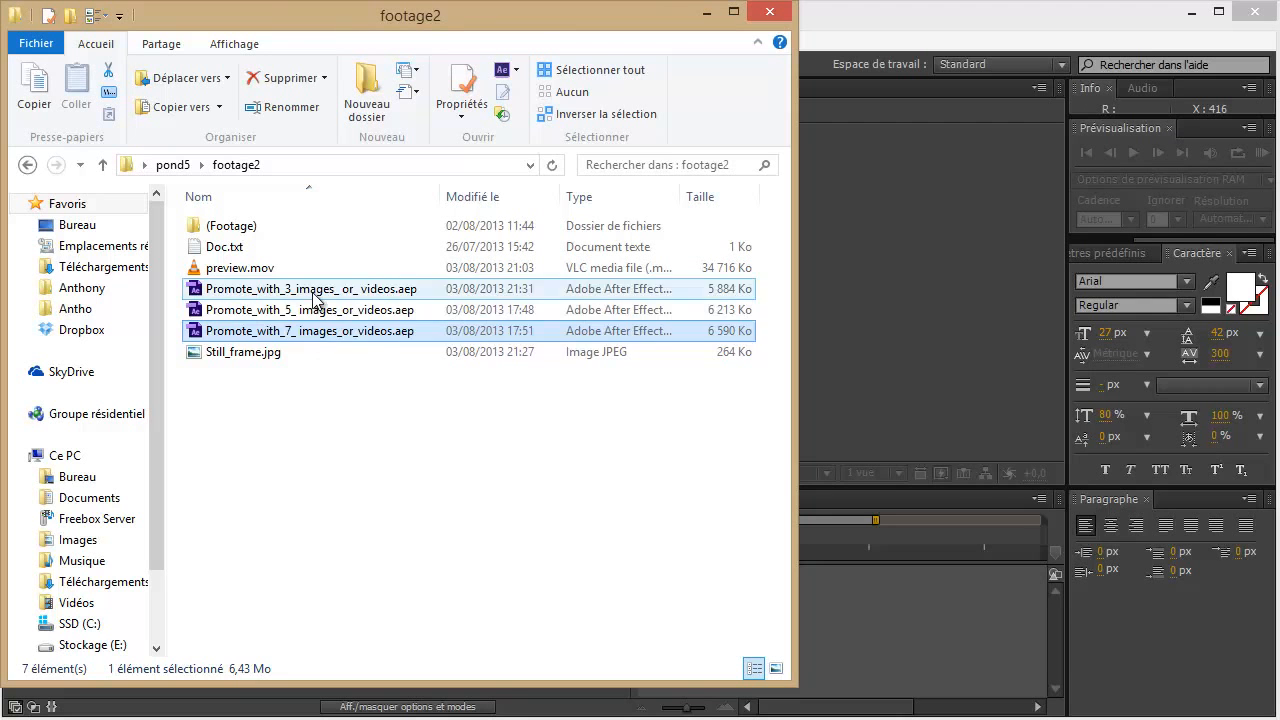
Look over the three Promote project files for 3, 5 and 7 images or videos in the footage2 folder
left_click(310, 294)
left_click(310, 310)
left_click(310, 327)
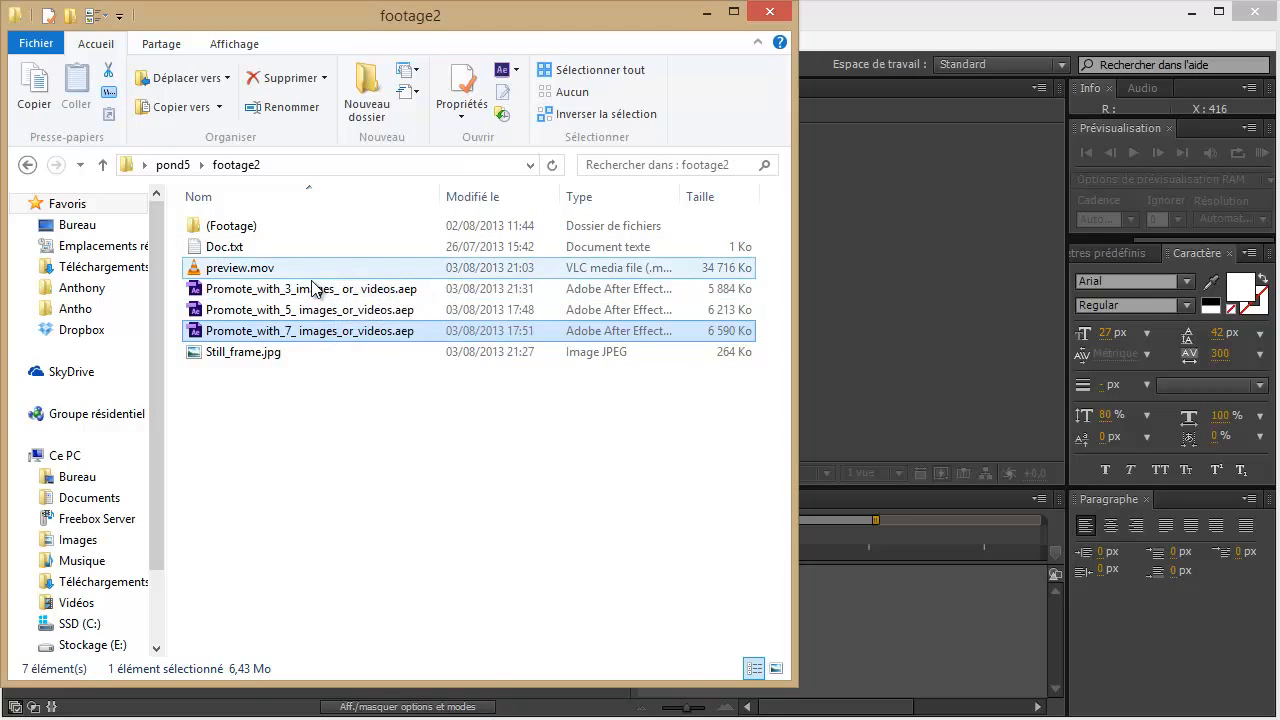
left_click(305, 289)
left_click(290, 316)
left_click(292, 331)
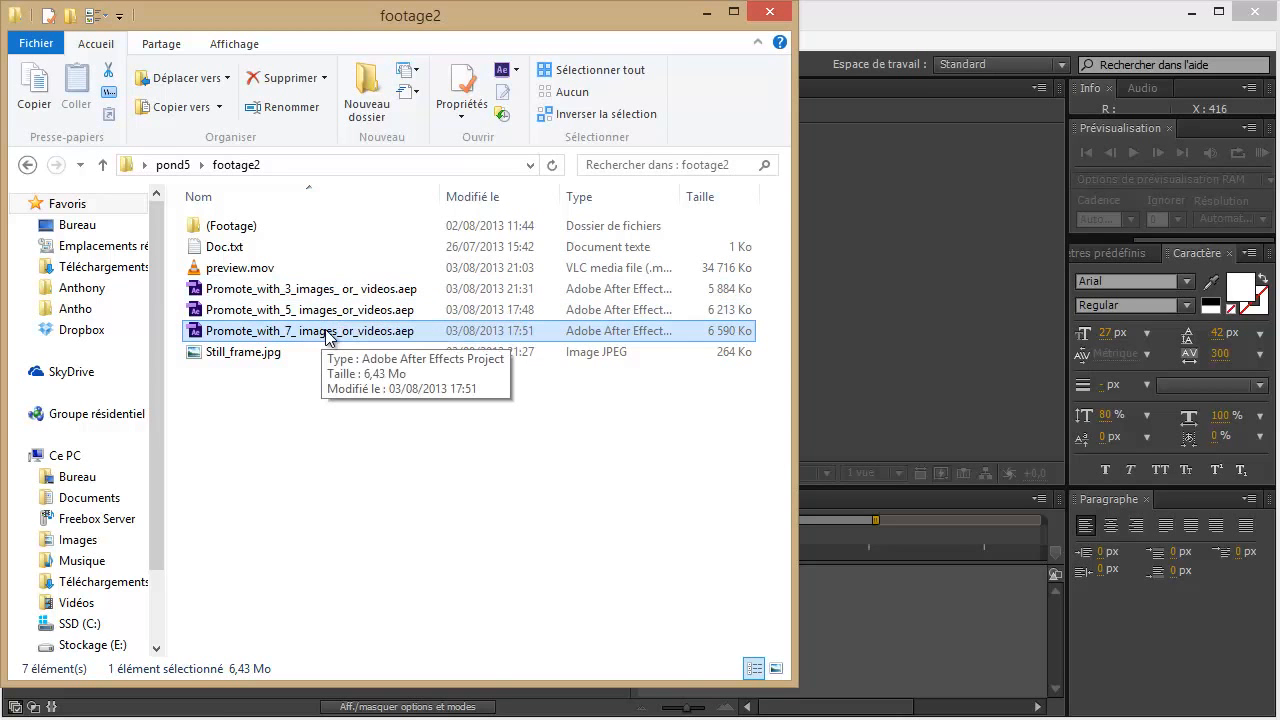
left_click(330, 310, "ctrl")
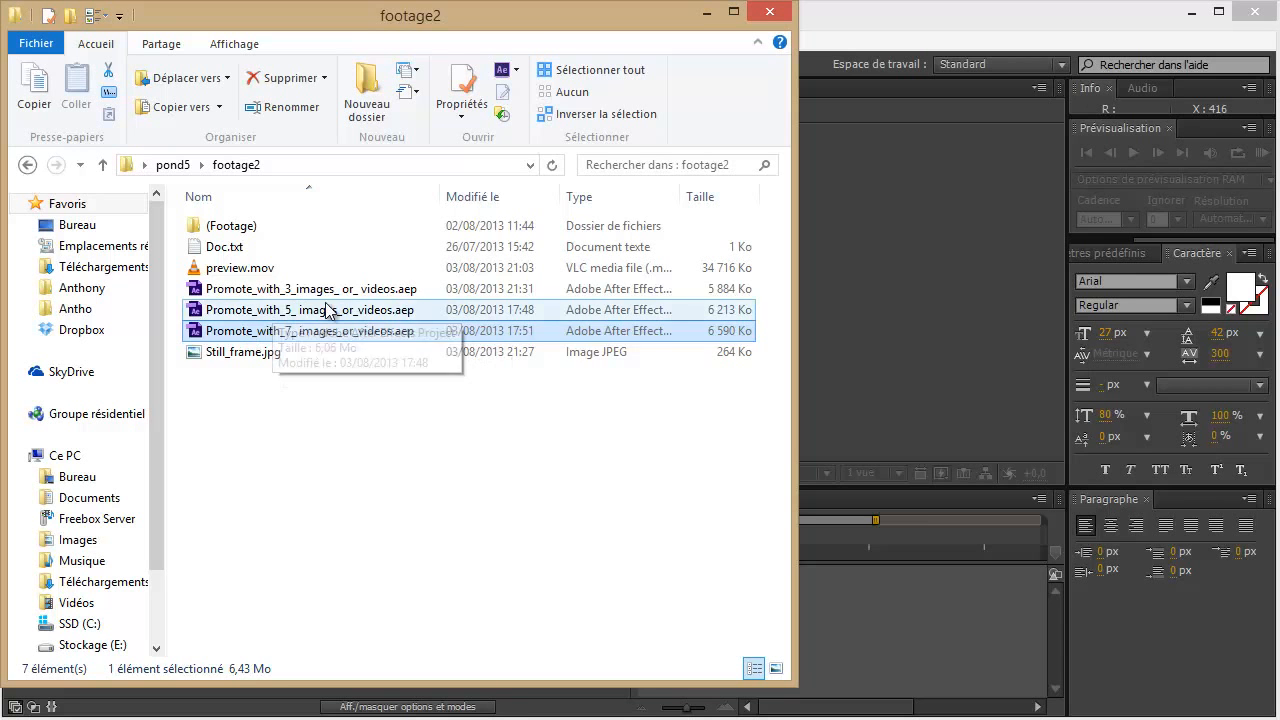
left_click(287, 292)
left_click(288, 310)
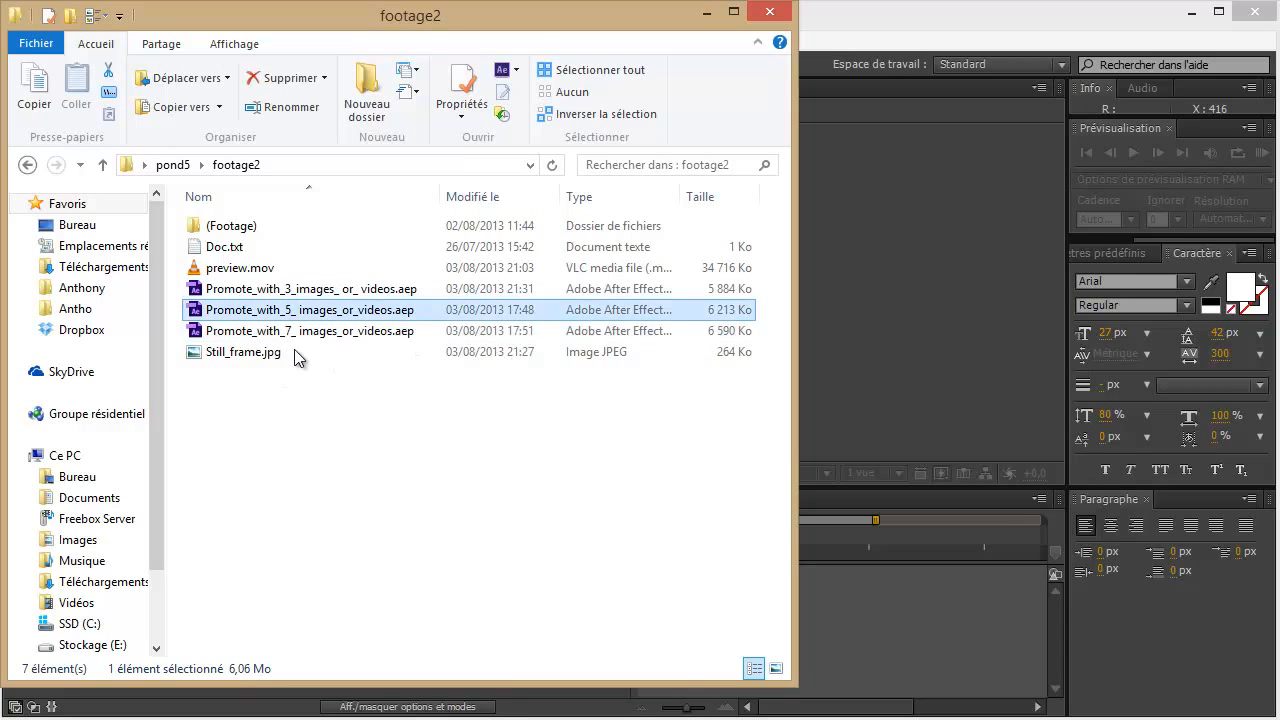
Open Promote_with_7_ images_or_videos.aep in After Effects and accept its conversion to an untitled project
left_click(300, 331)
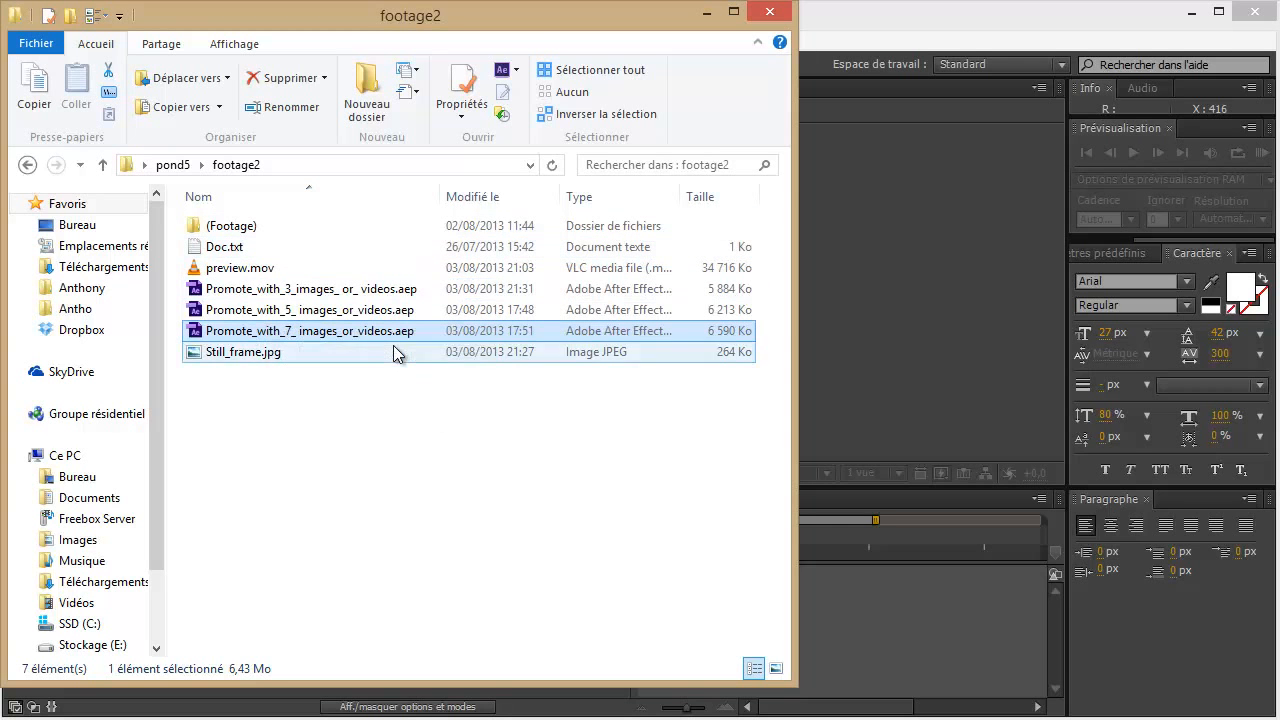
double_click(280, 338)
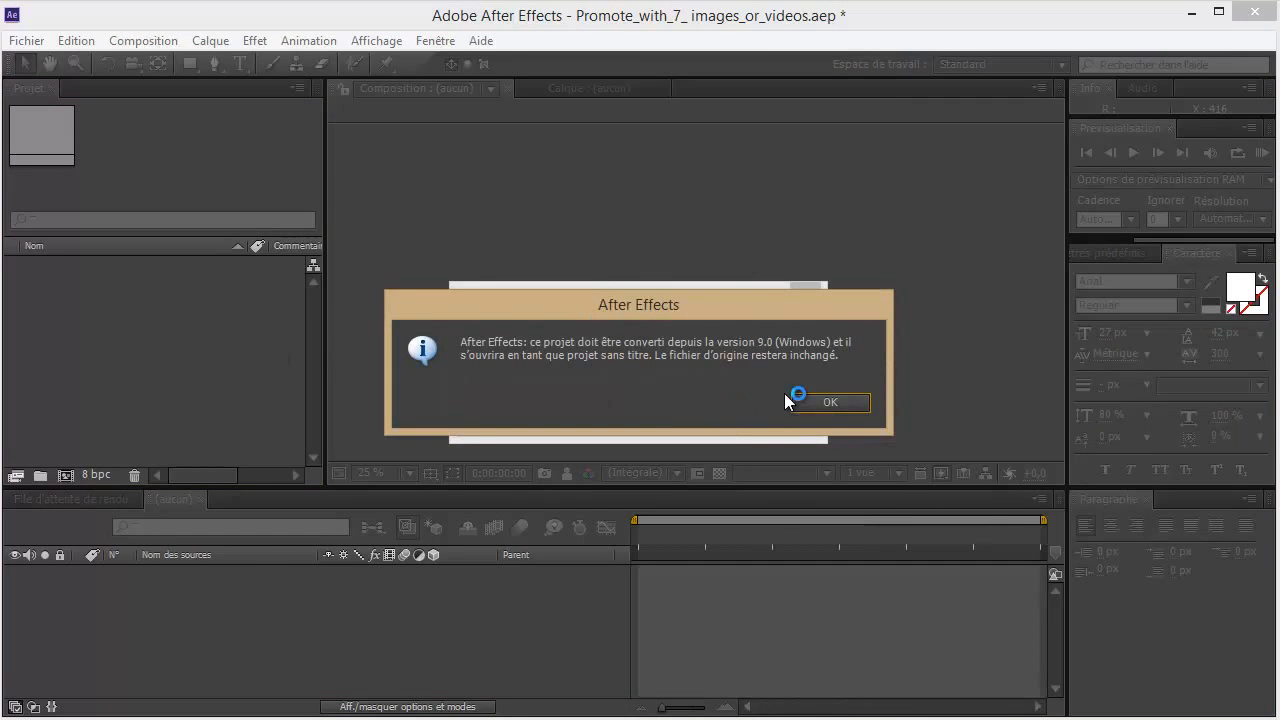
left_click(834, 404)
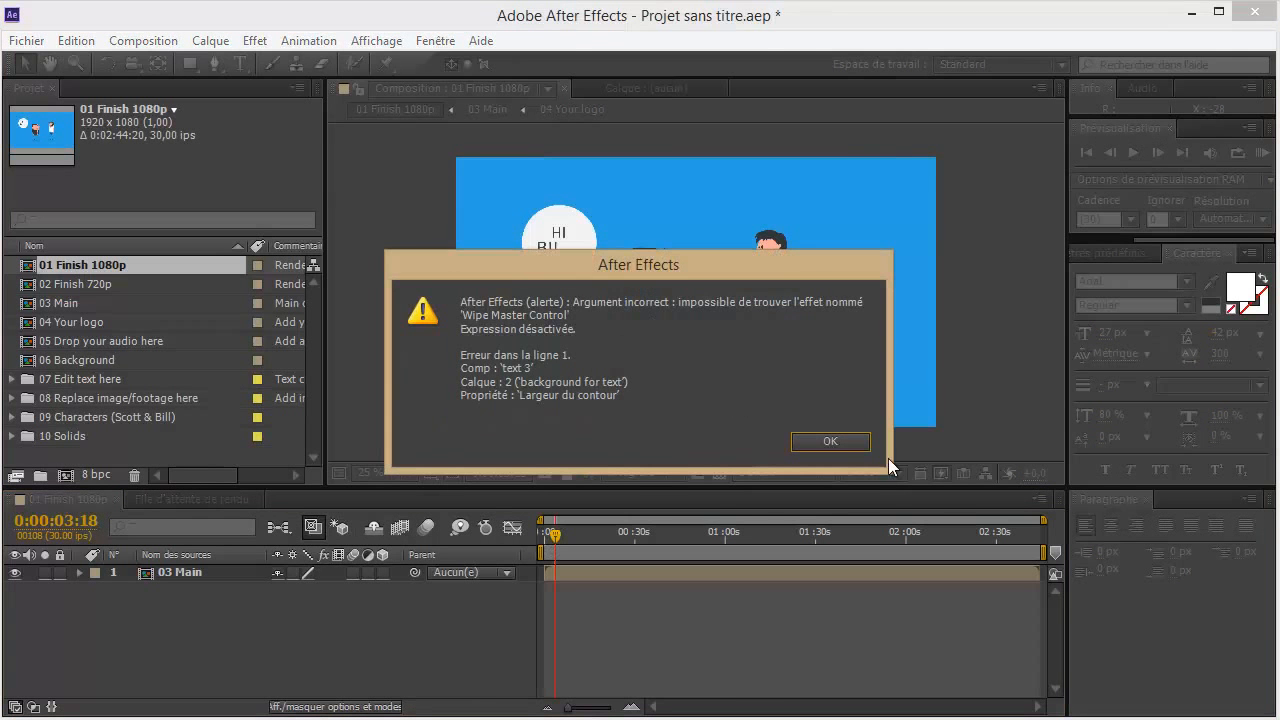
Dismiss all the disabled-expression alerts raised while the project loads
left_click(848, 441)
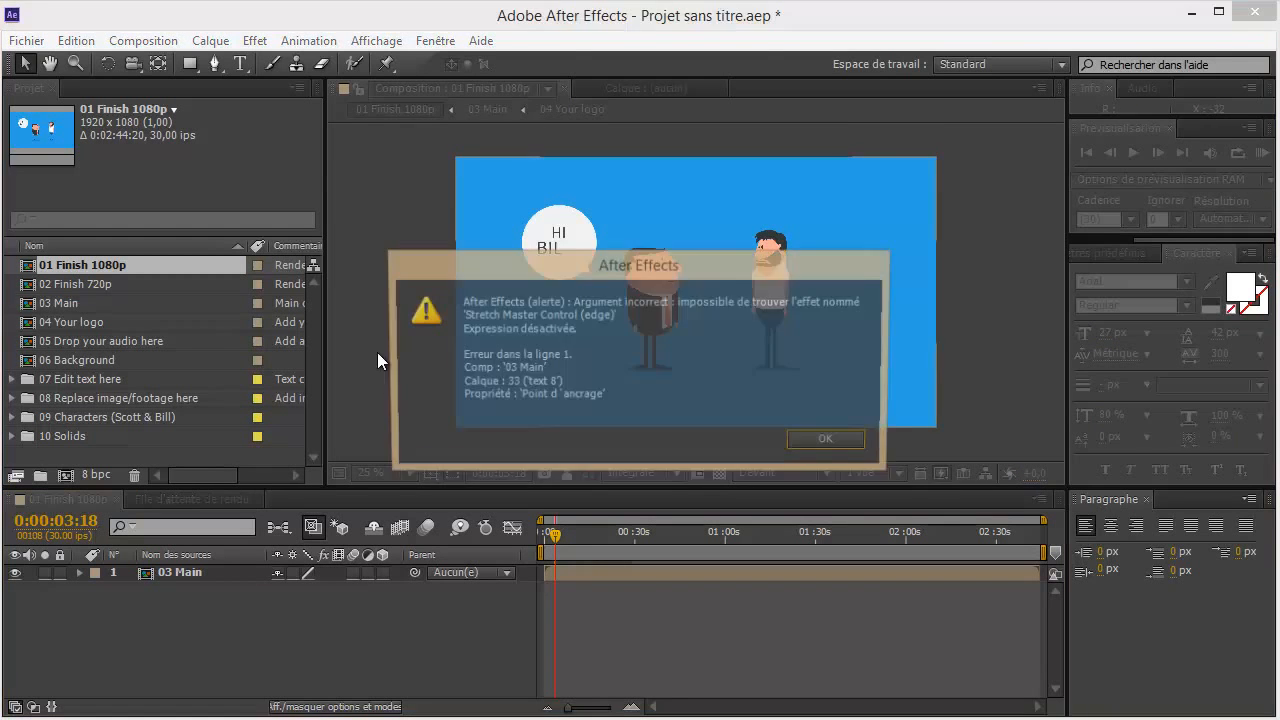
left_click(840, 446)
left_click(839, 446)
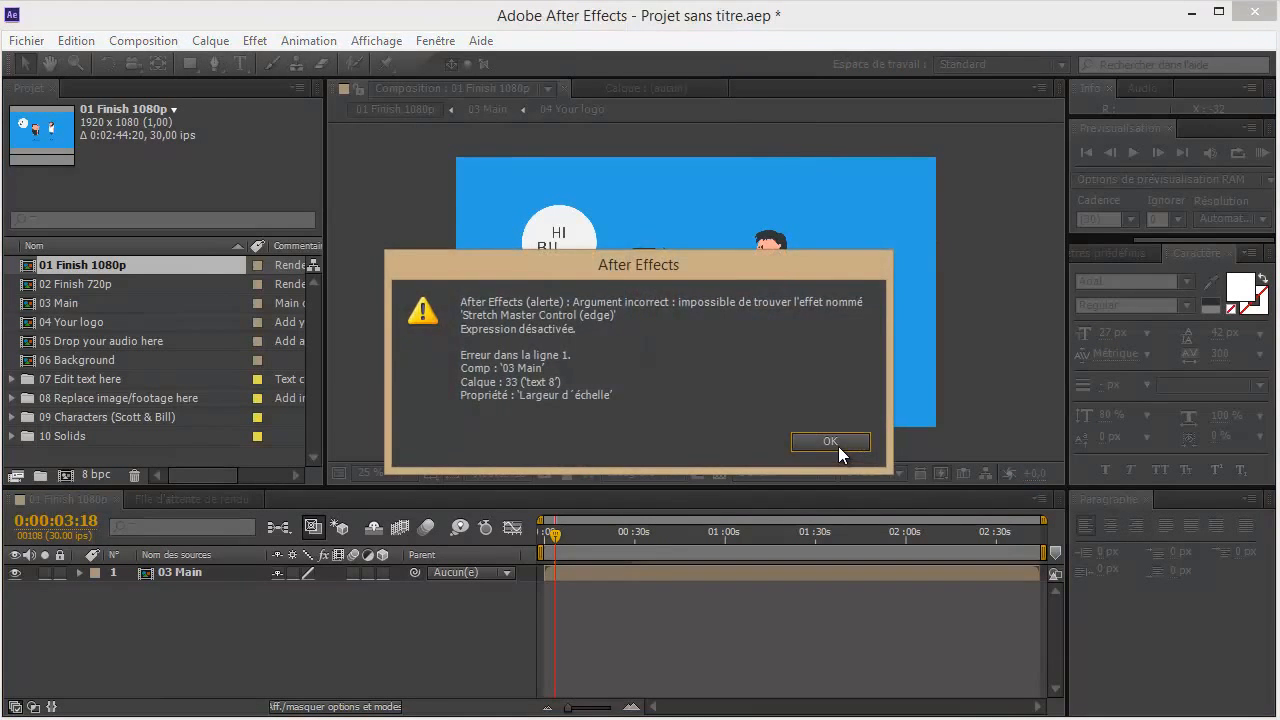
left_click(838, 445)
left_click(829, 443)
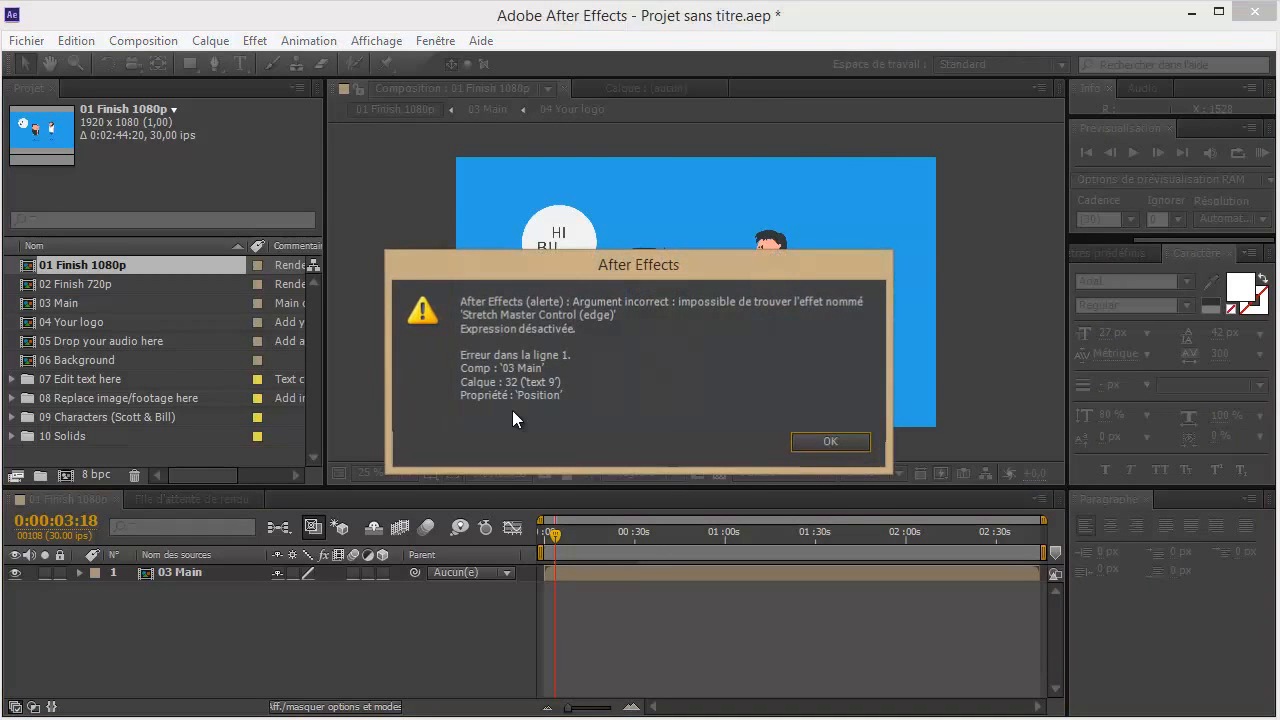
left_click(825, 446)
left_click(826, 445)
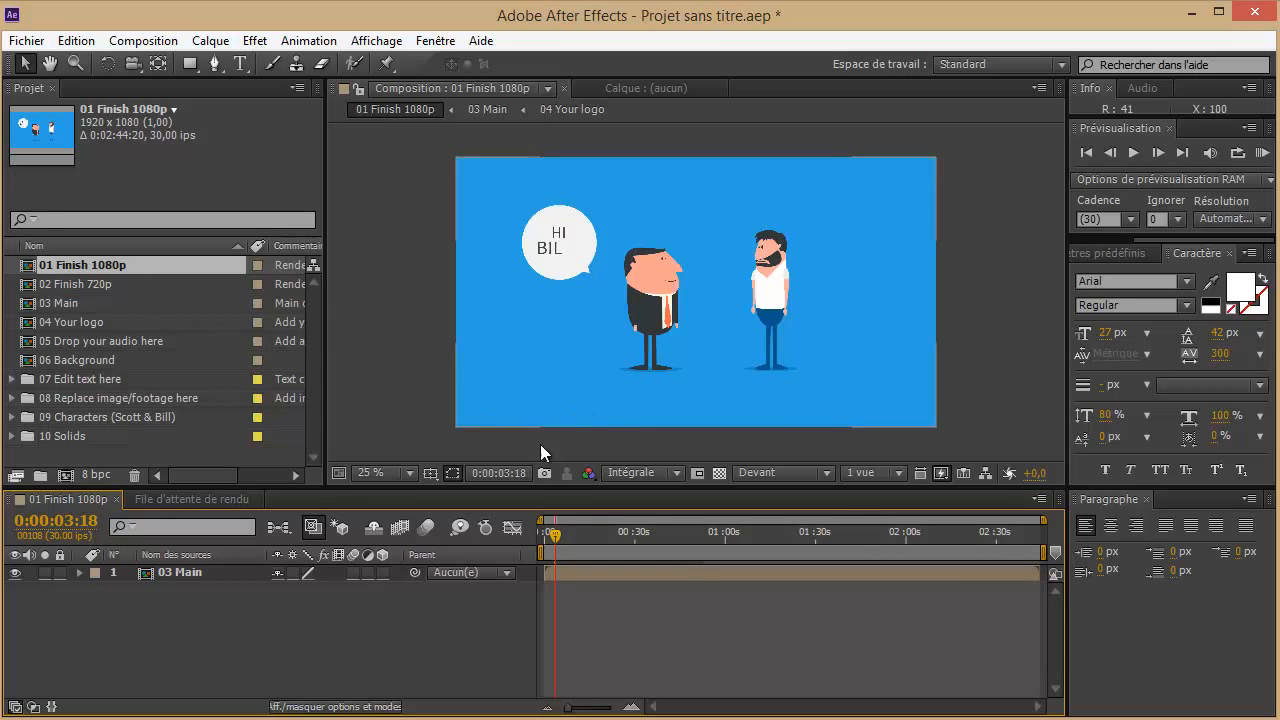
Try viewing the 01 Finish 1080p composition at 100 % and 50 % magnification
left_click(943, 471)
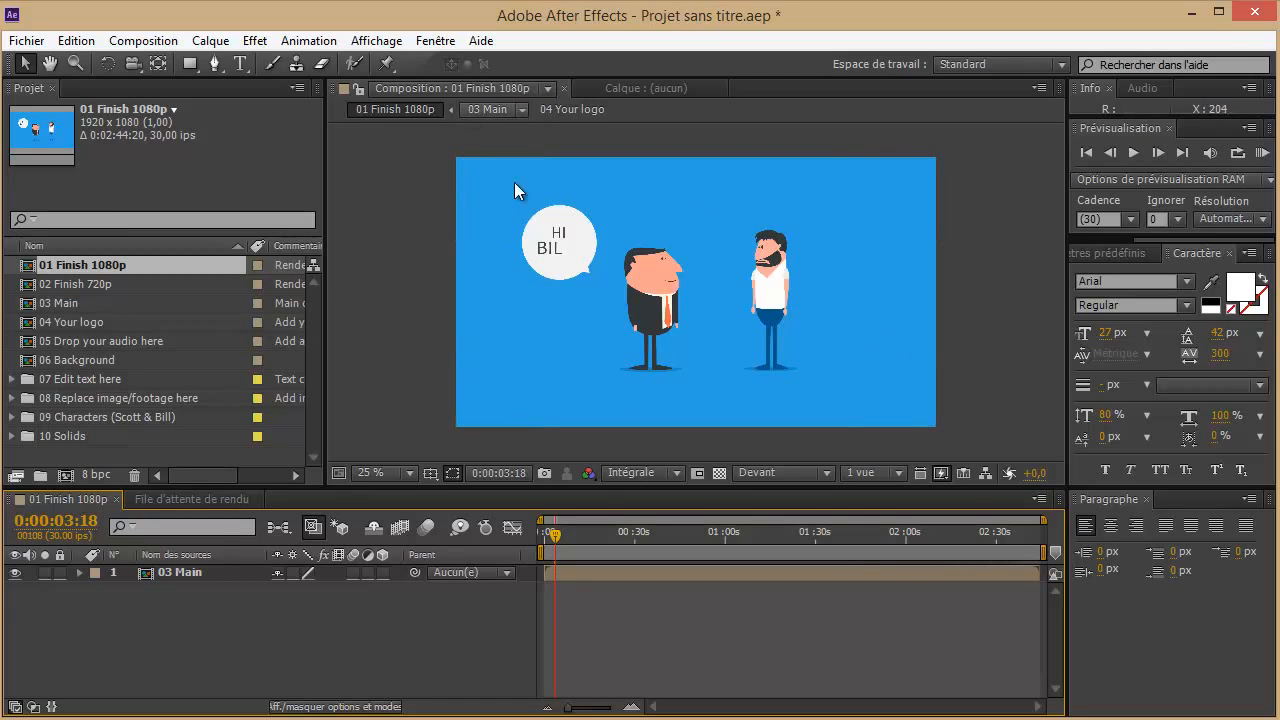
left_click(409, 475)
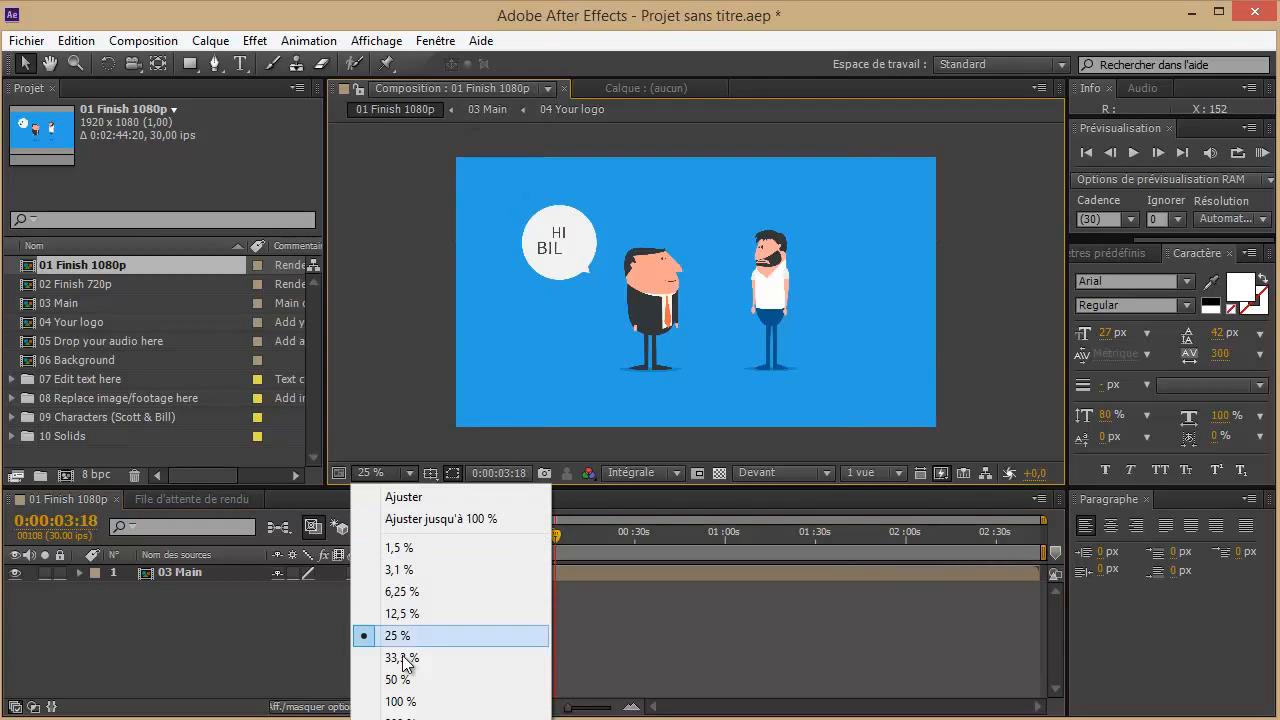
left_click(400, 702)
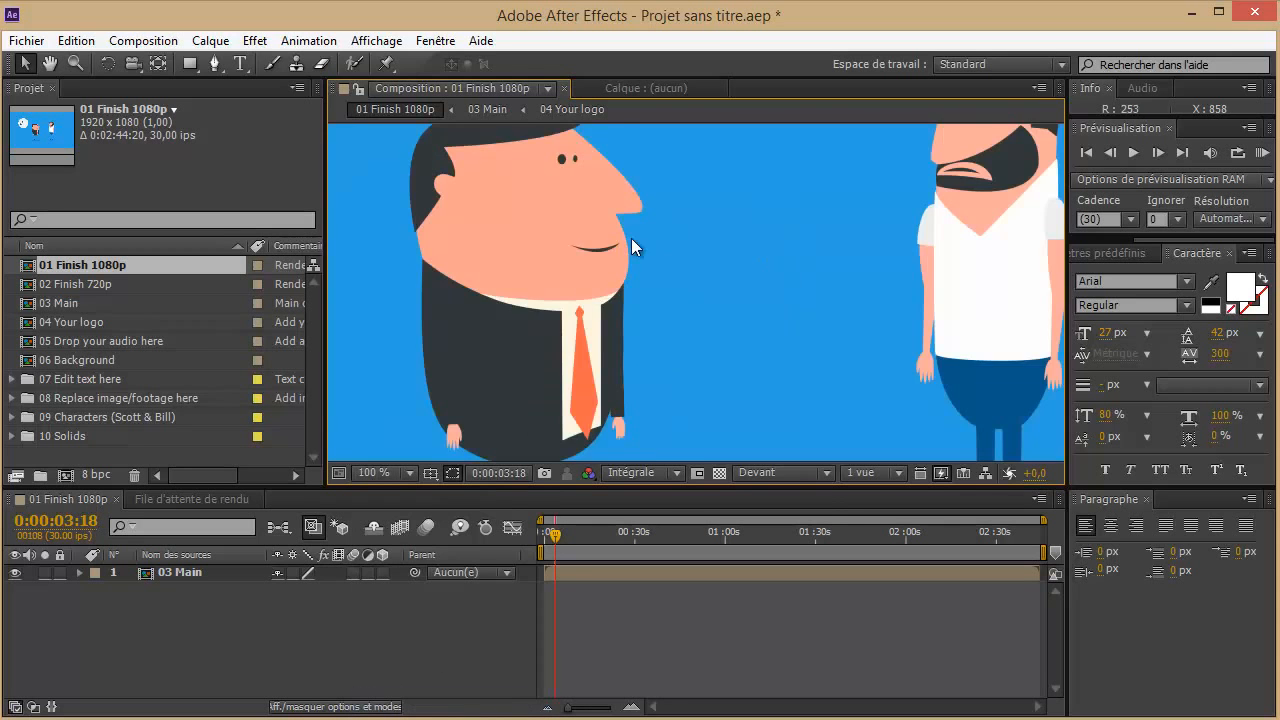
left_click_drag(634, 243, 771, 243)
left_click(409, 473)
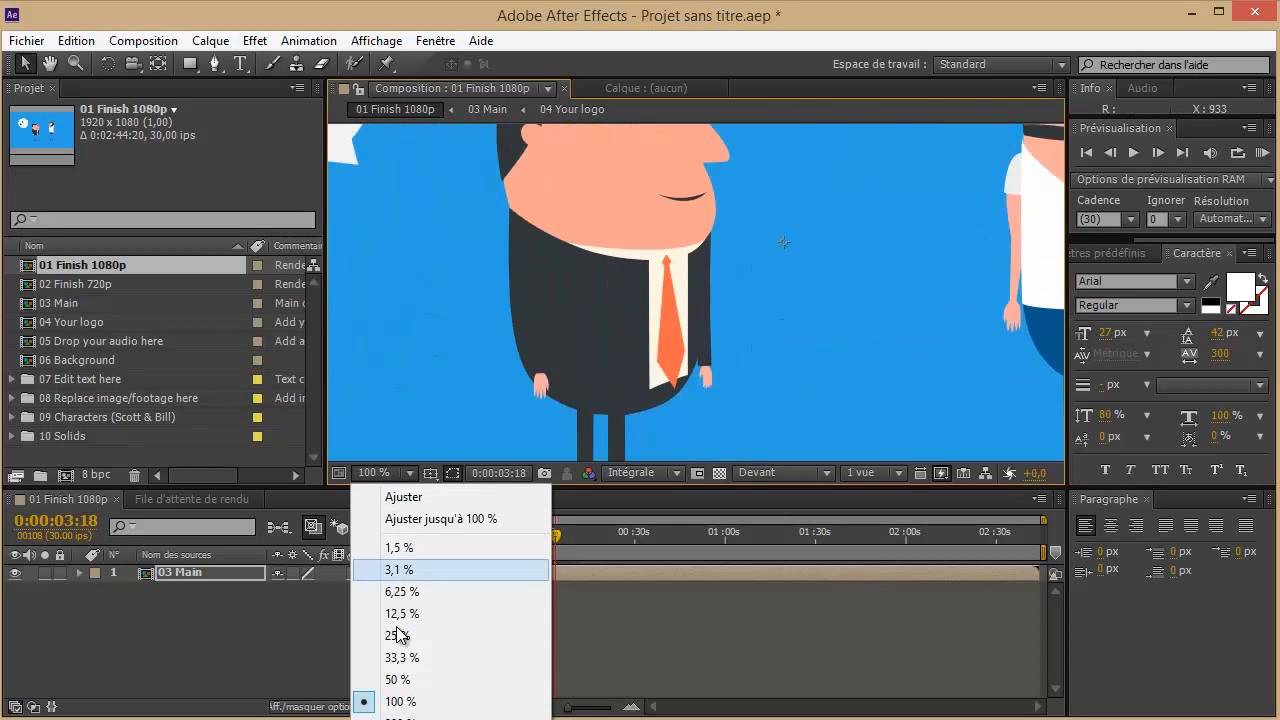
left_click(400, 679)
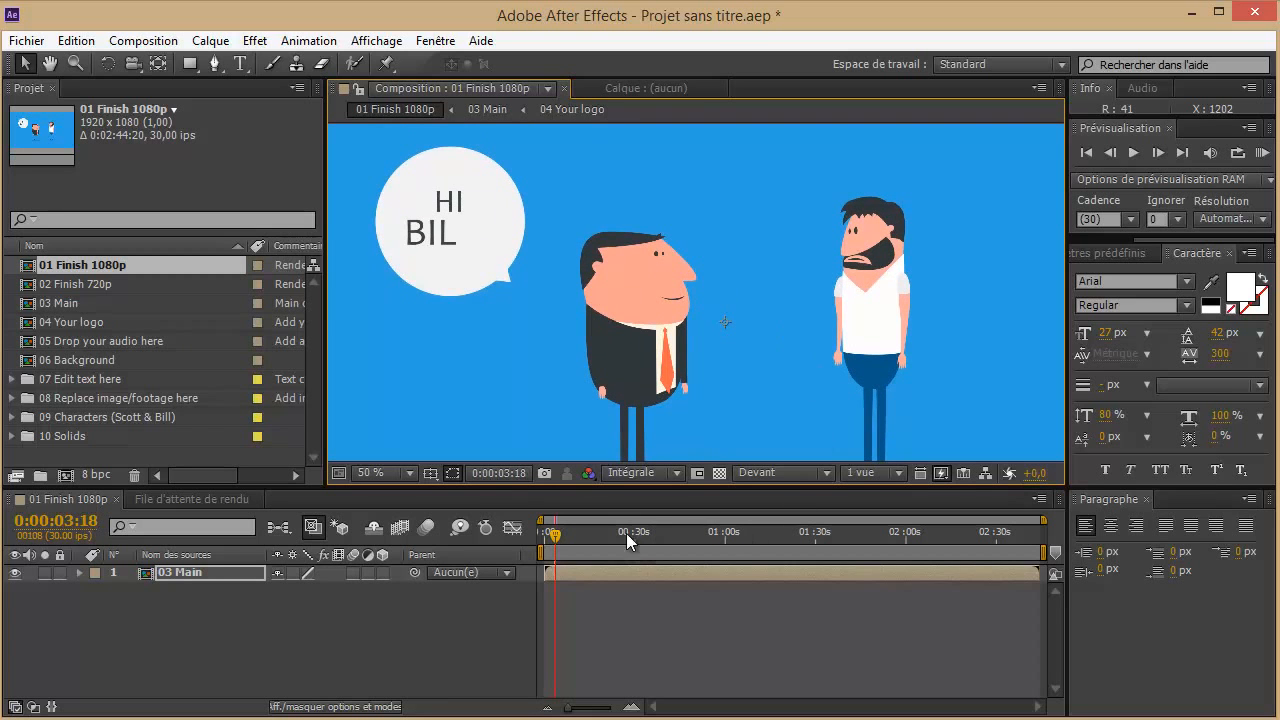
Fit the 01 Finish 1080p composition to the viewer, up to 100 %, and realign the 03 Main layer with the frame
left_click_drag(555, 540, 611, 537)
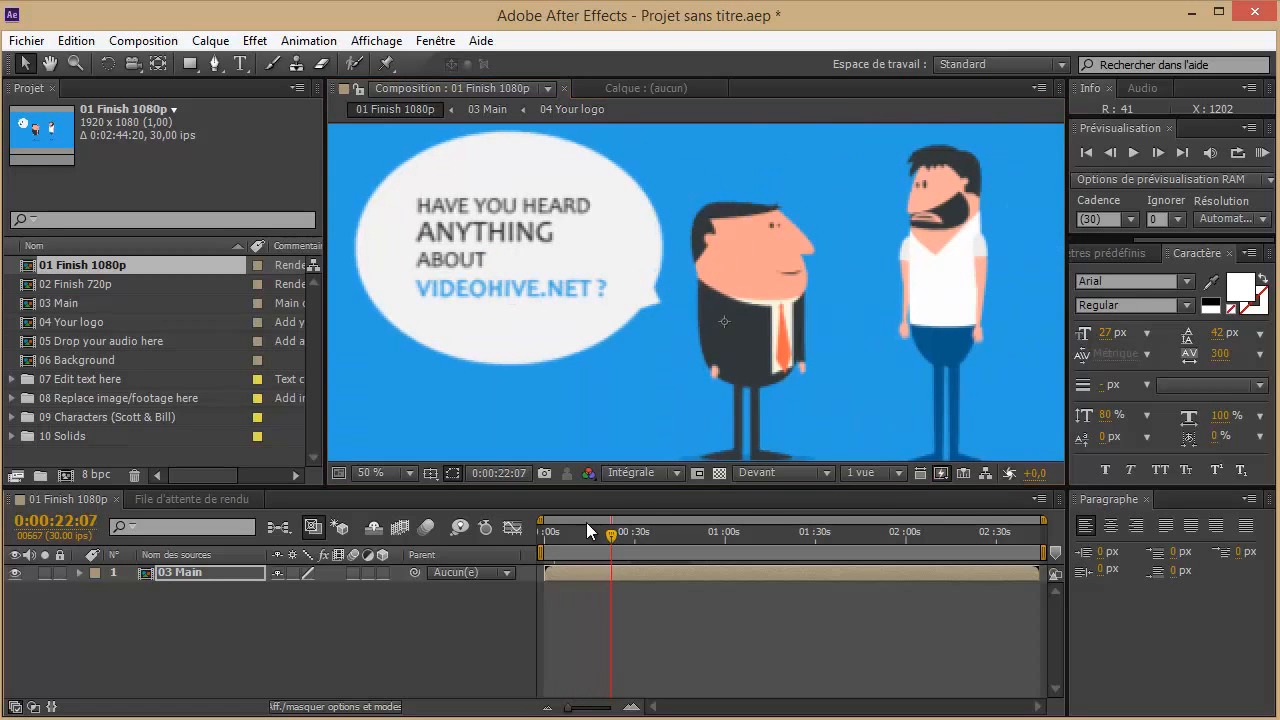
left_click(409, 471)
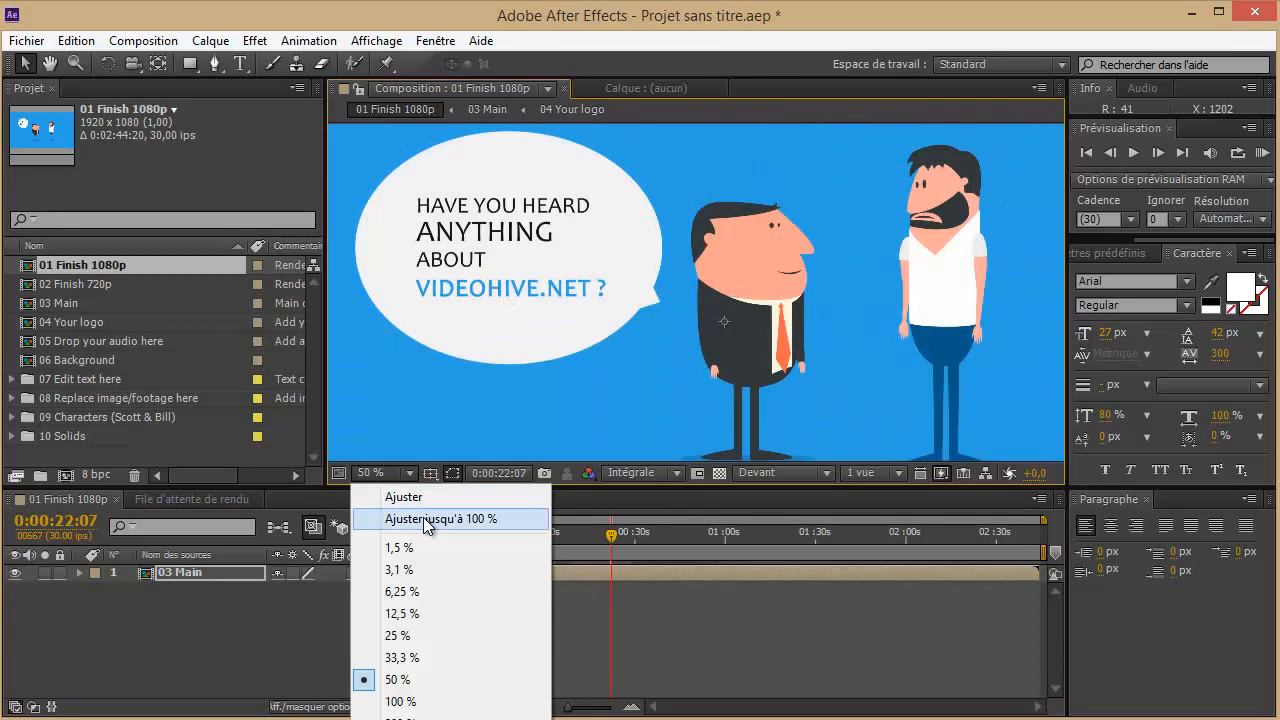
left_click(436, 519)
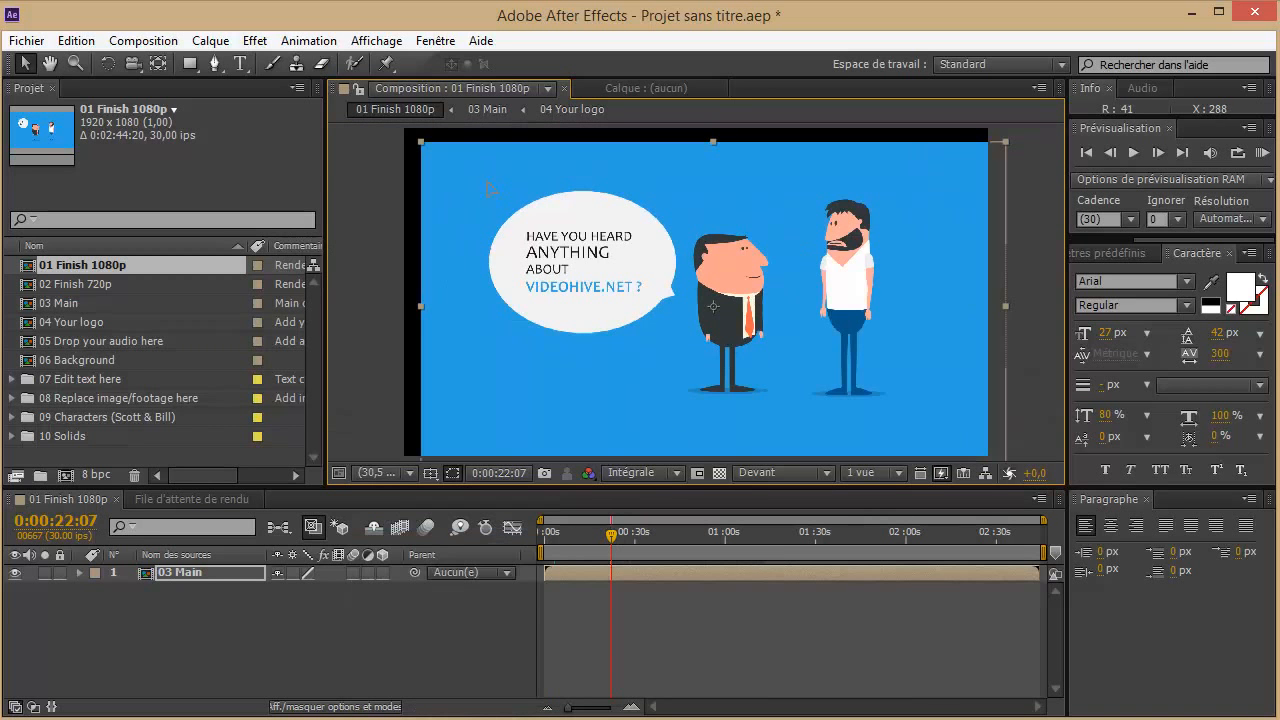
left_click_drag(492, 188, 473, 173)
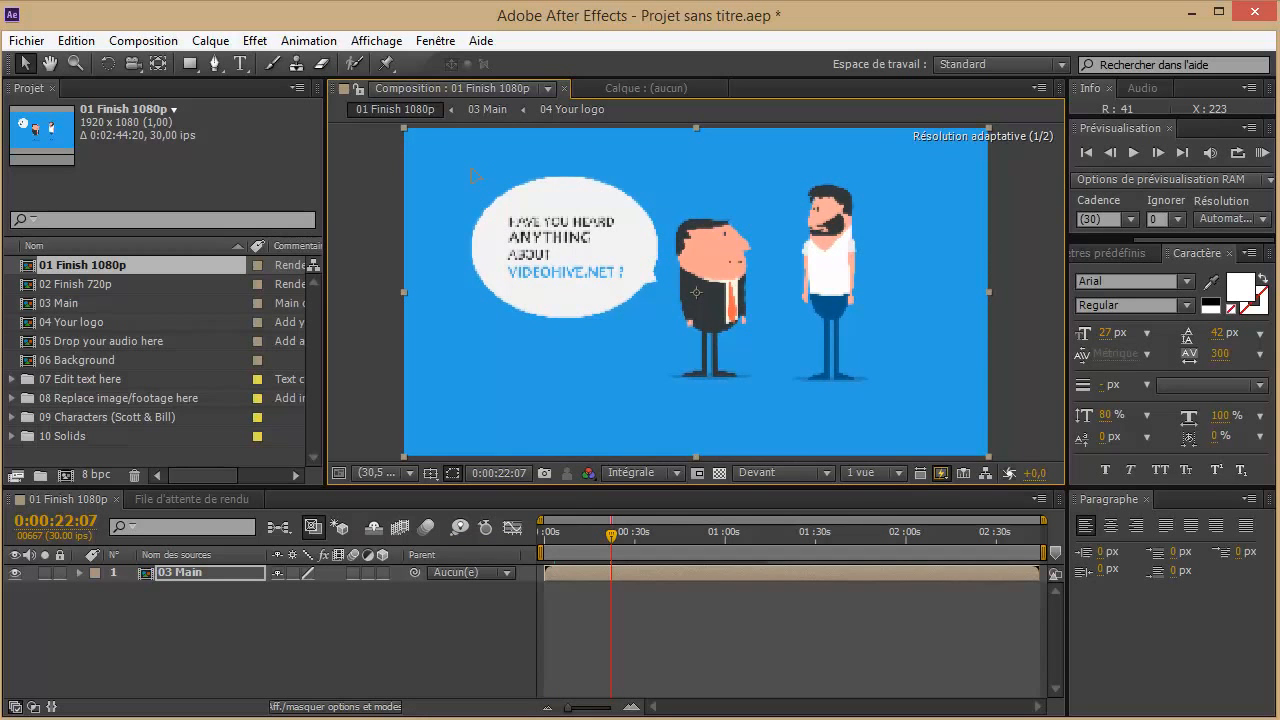
Preview the 01 Finish 1080p animation up to the Video footage 1 scene around 0:01:17:11, and return to about 0:00:04:19
key("space")
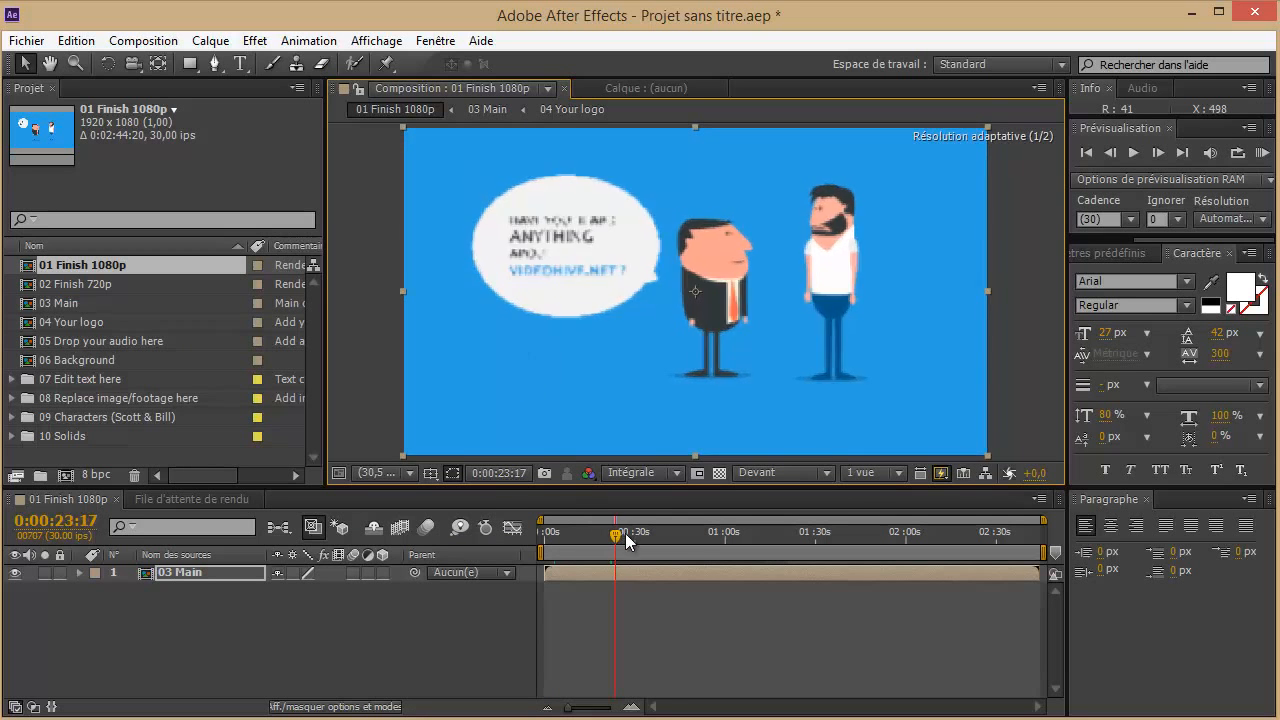
left_click_drag(625, 533, 778, 543)
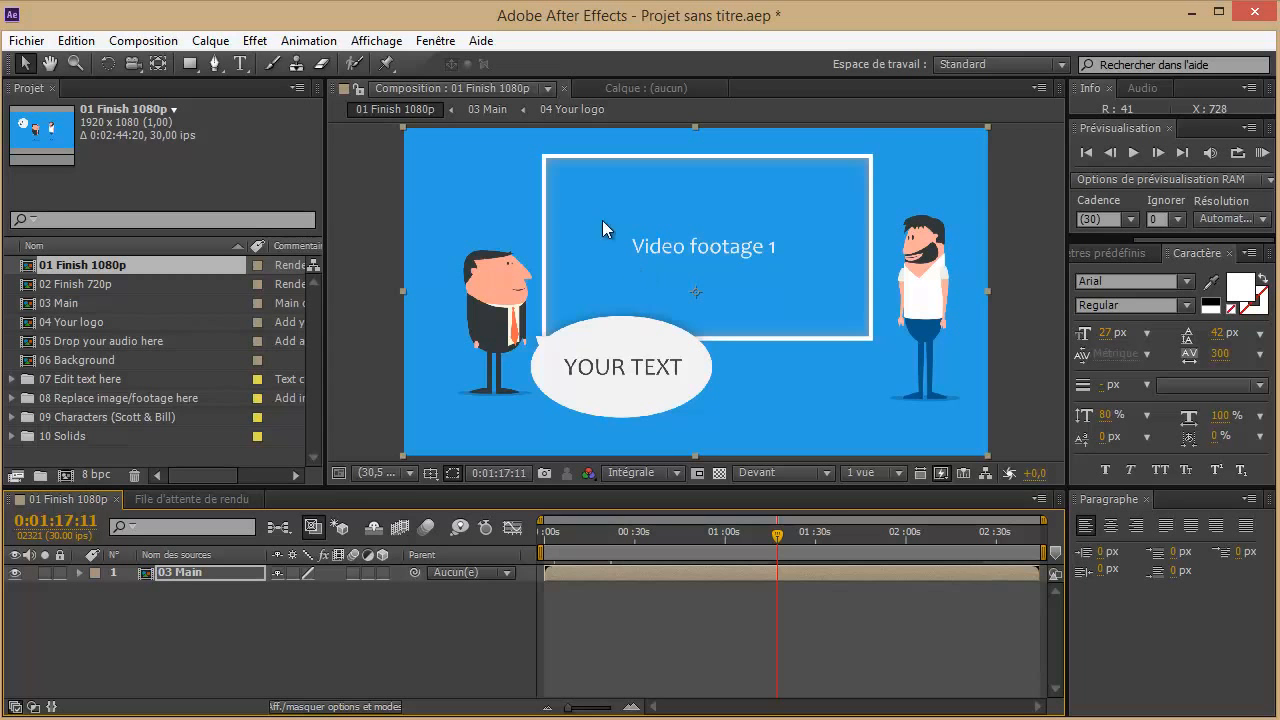
left_click_drag(778, 540, 561, 536)
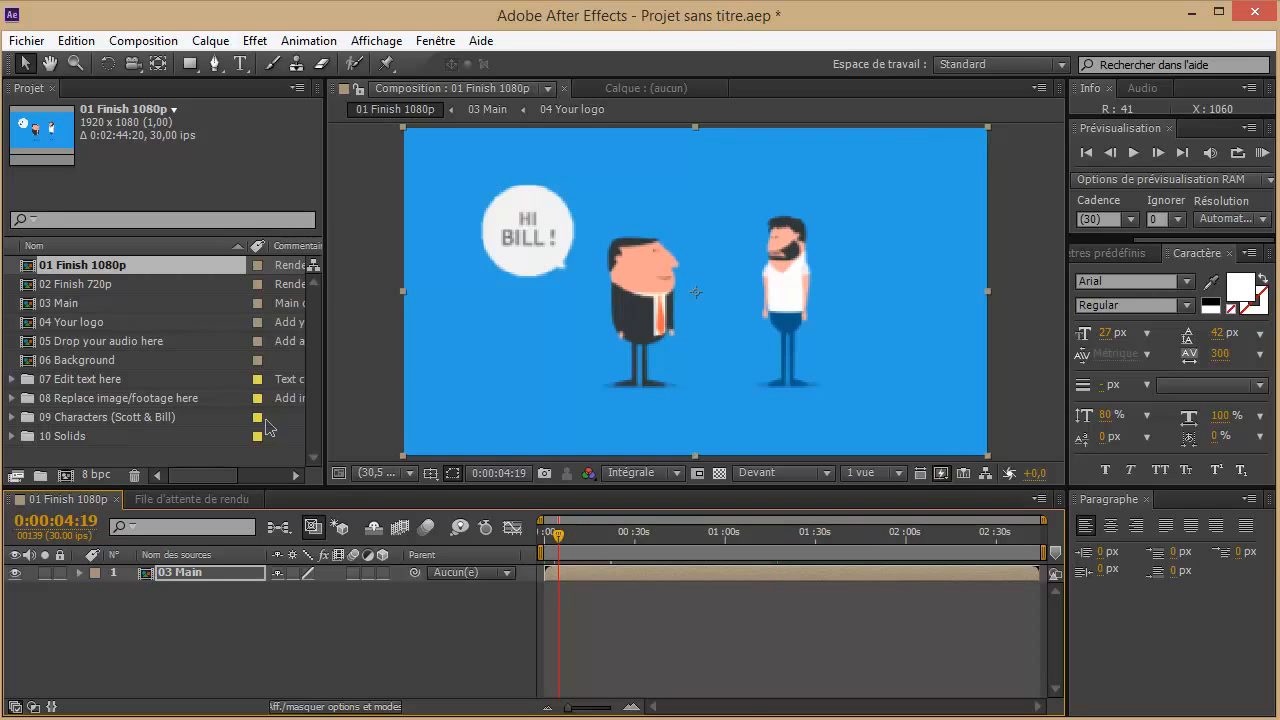
Open the 04 Your logo composition and examine its [Logo envato] layer, moving the current time to about 0:00:05:27
left_click(72, 324)
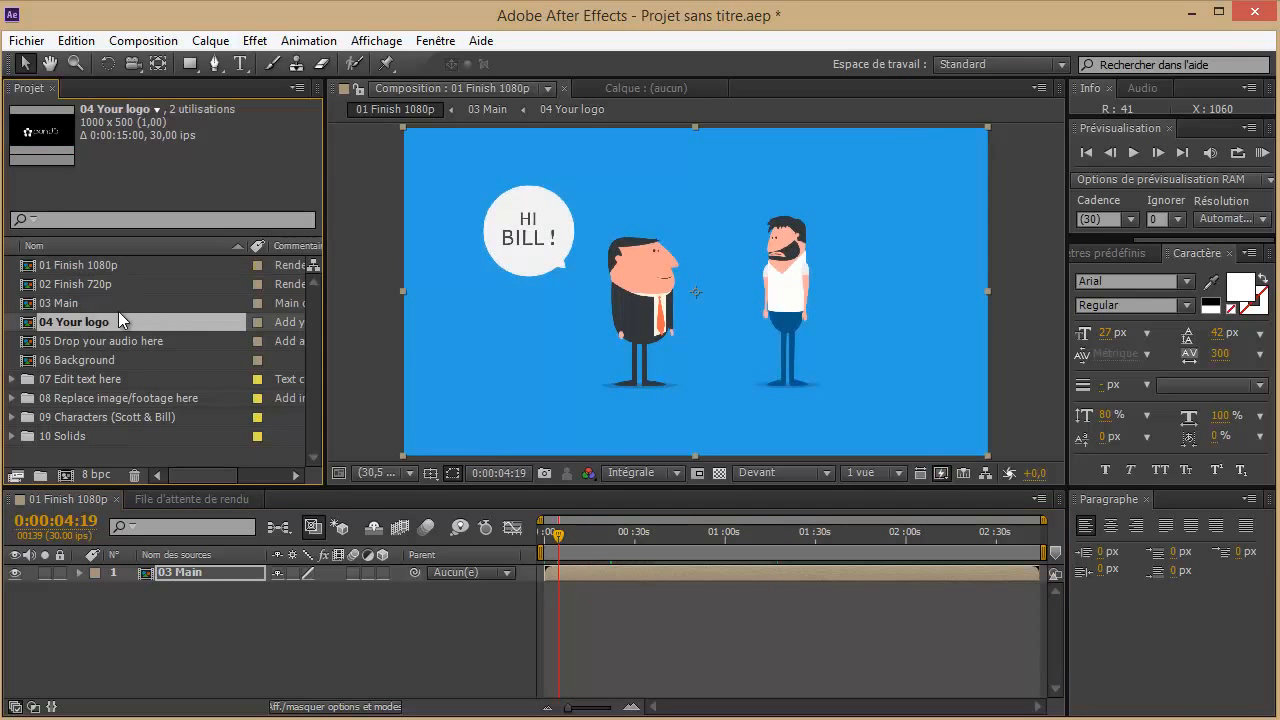
double_click(85, 323)
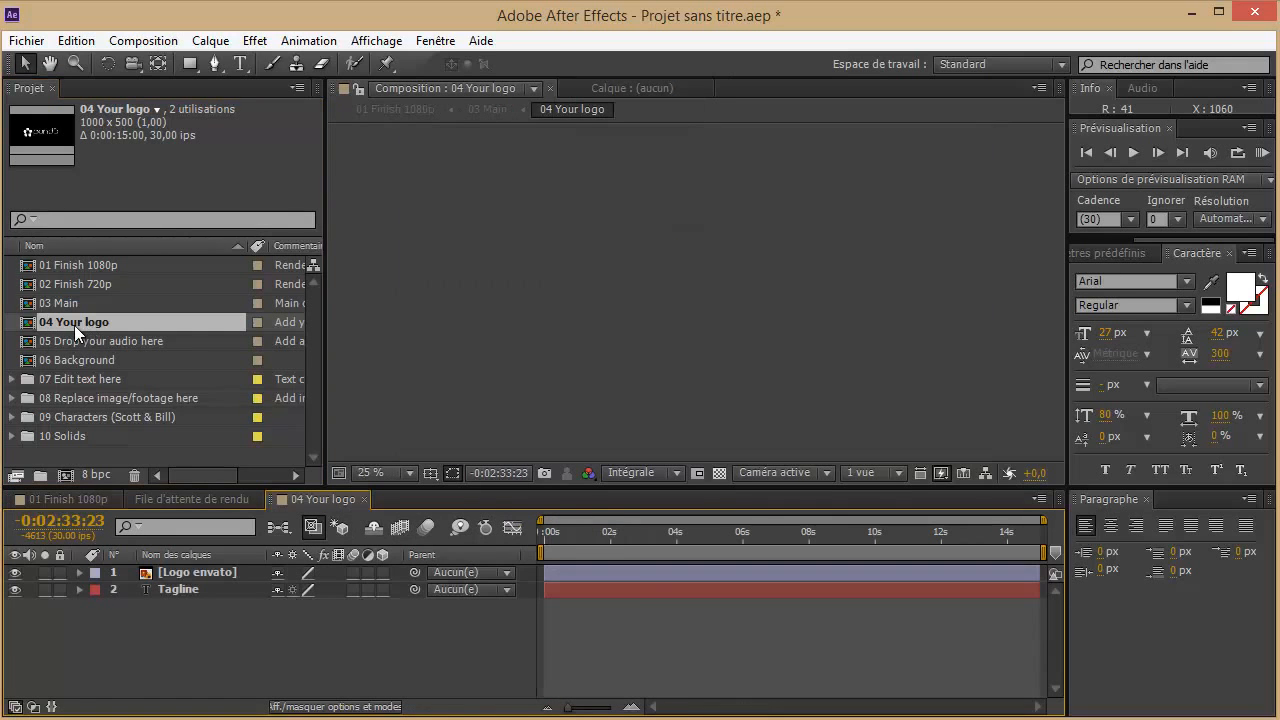
left_click_drag(567, 535, 700, 532)
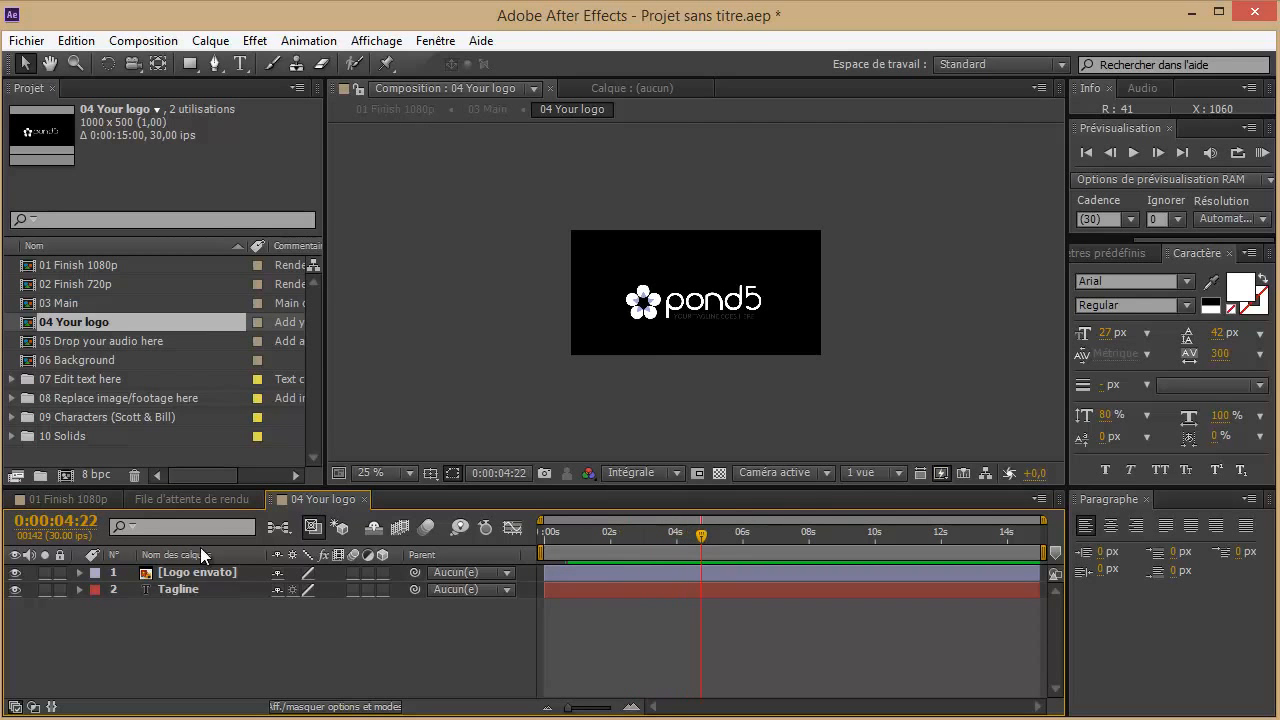
left_click(183, 567)
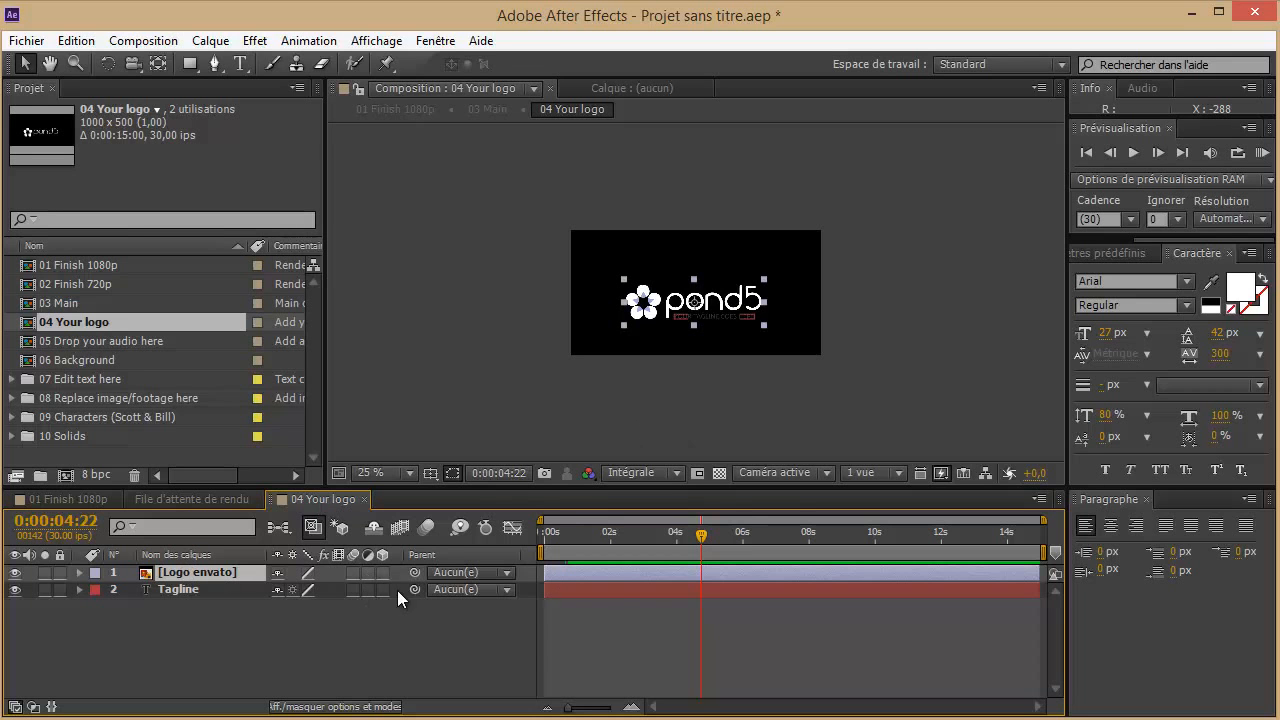
left_click_drag(706, 533, 740, 533)
Expand the 07 Edit text here folder in the project to list its text compositions
left_click(87, 342)
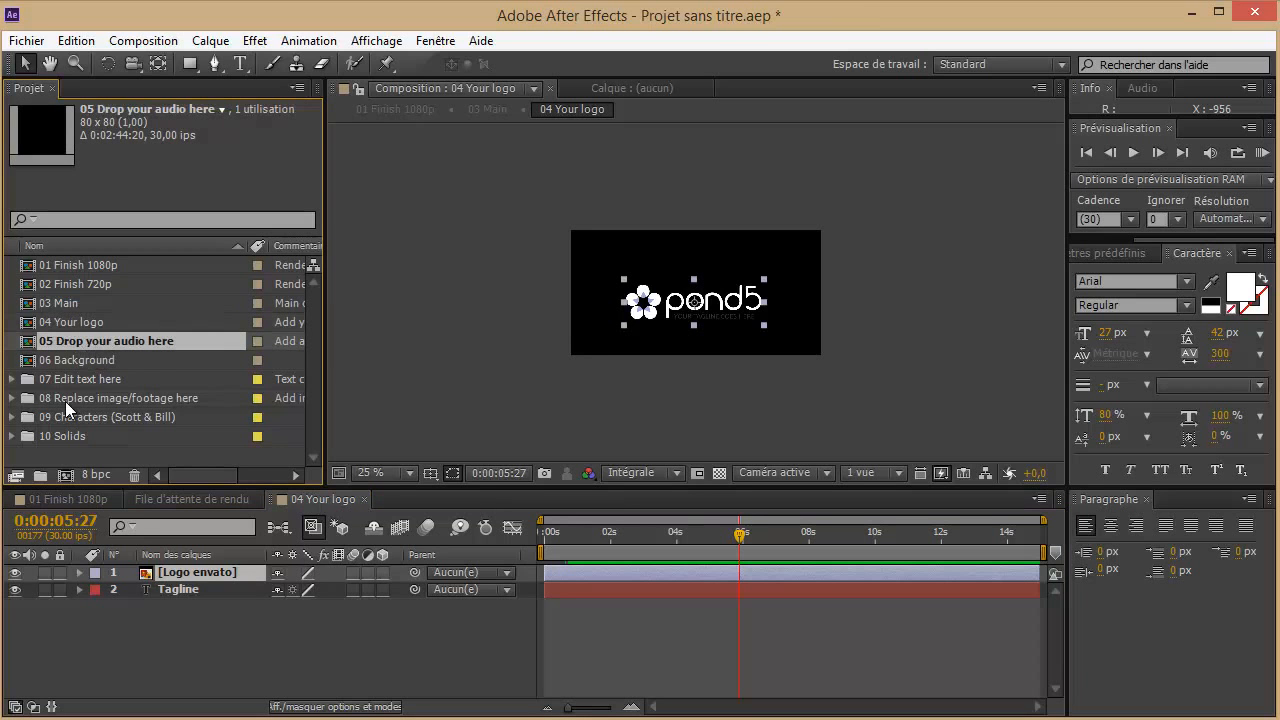
left_click(12, 379)
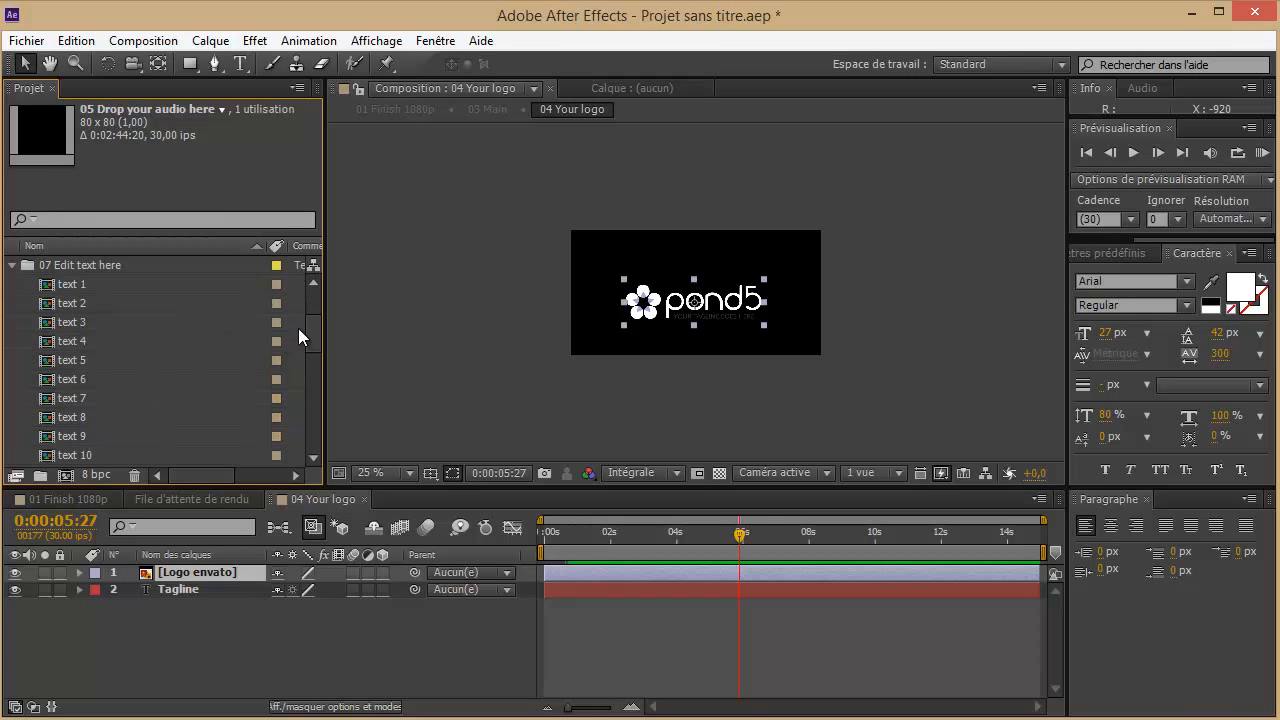
scroll(310, 324, "up", 1)
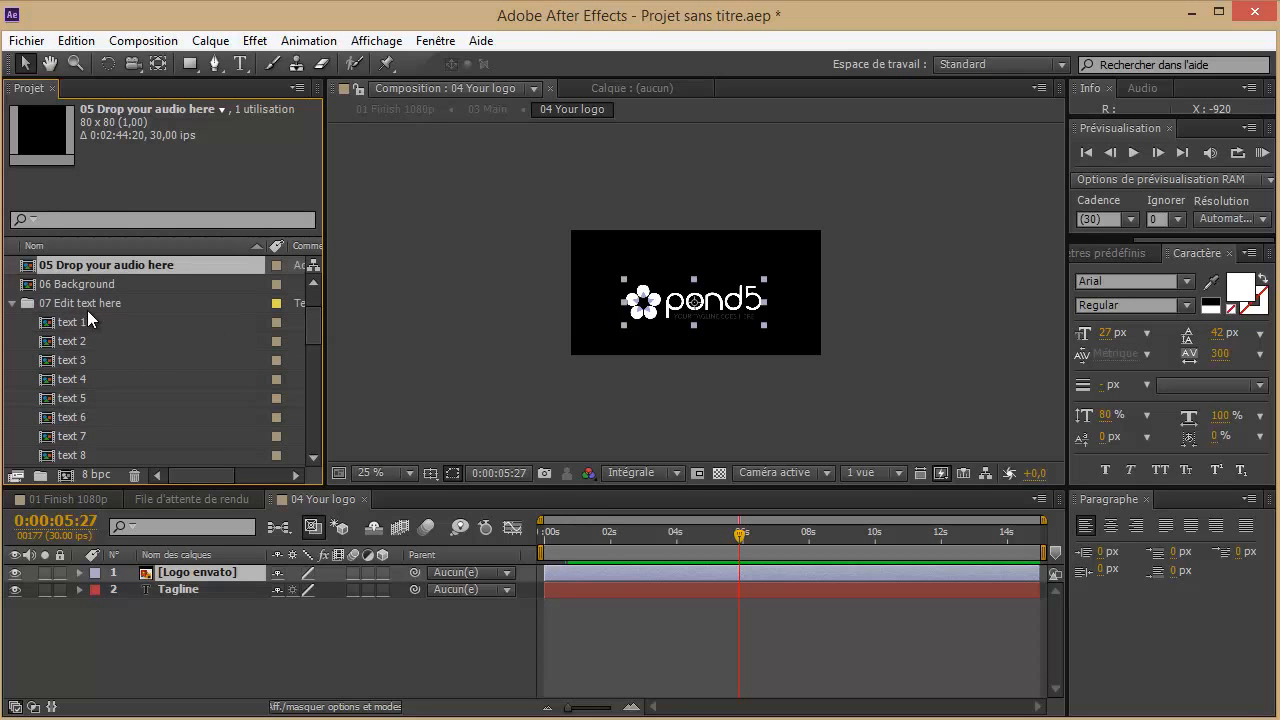
double_click(75, 305)
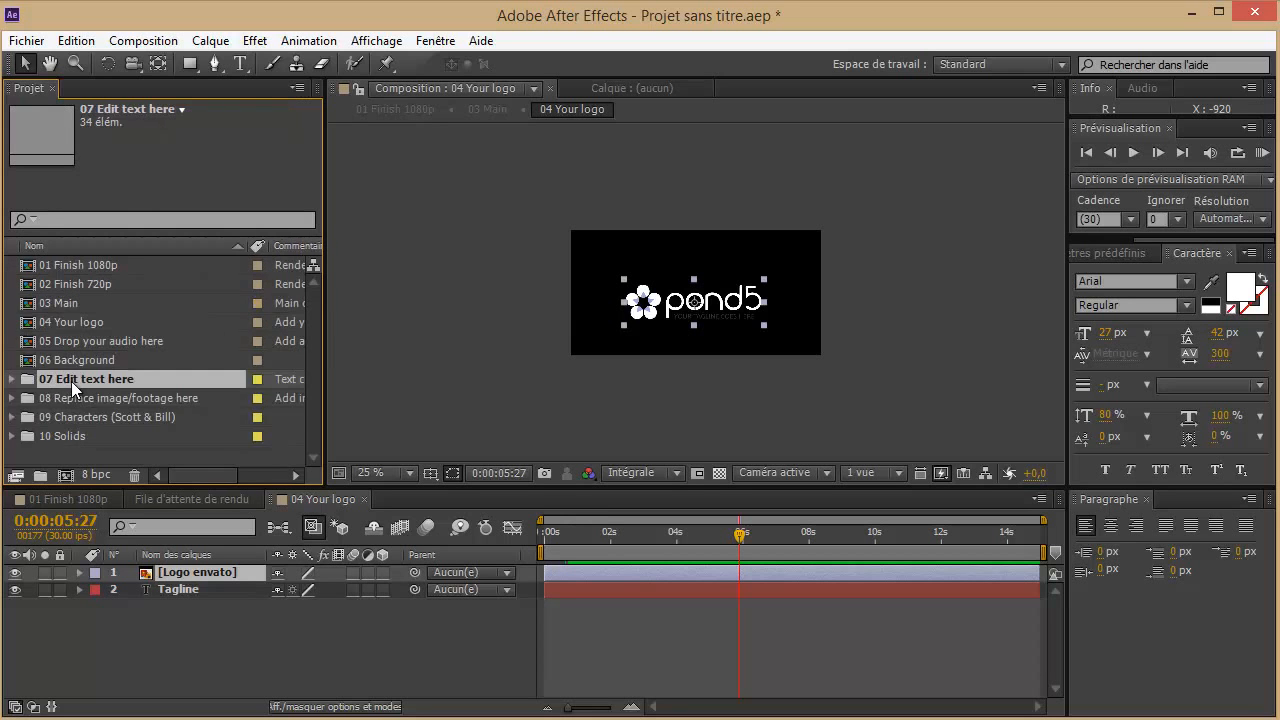
double_click(71, 381)
left_click_drag(309, 336, 318, 290)
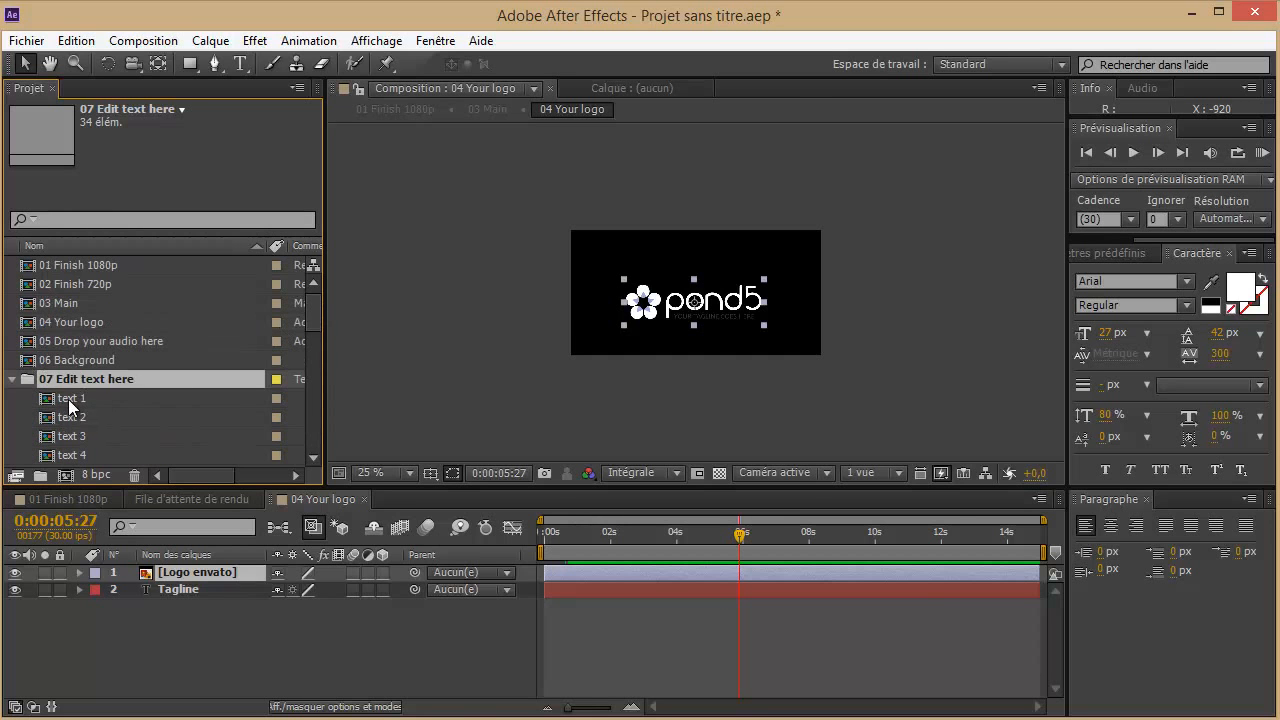
Open the text 1 composition from the 07 Edit text here folder and move the current time to 0:00:01:00
left_click(72, 398)
double_click(72, 398)
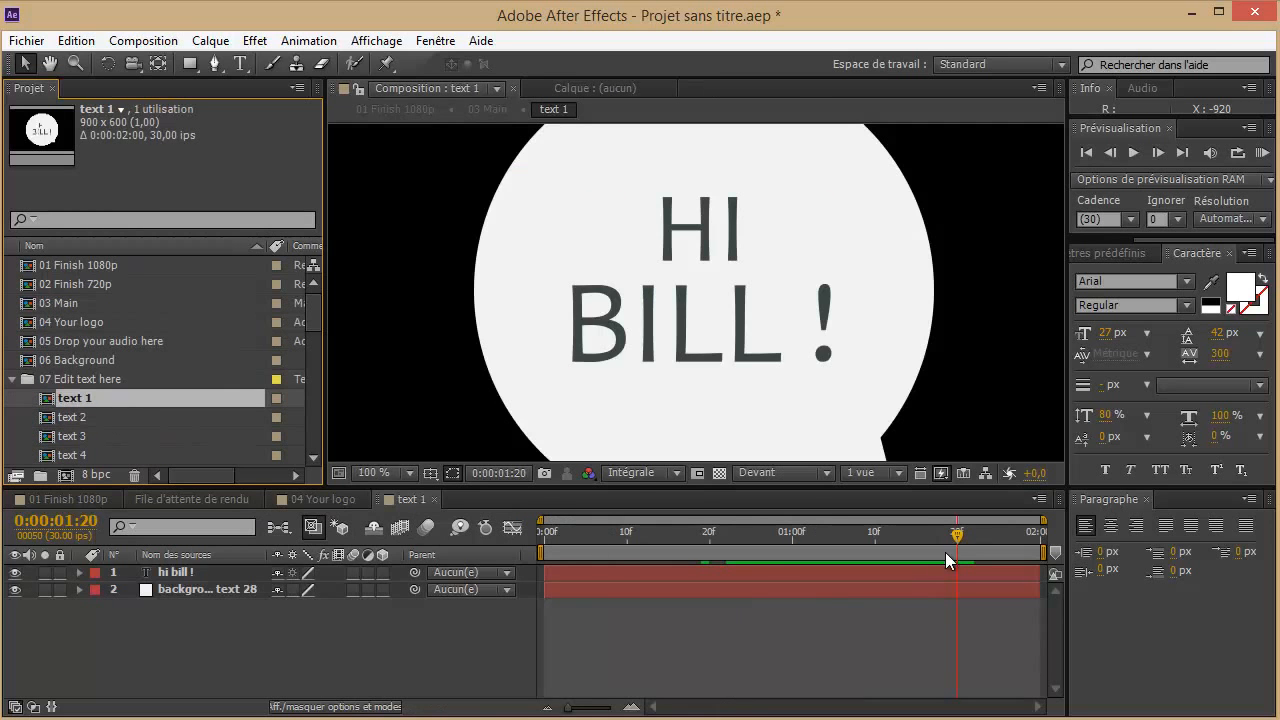
left_click_drag(955, 540, 793, 548)
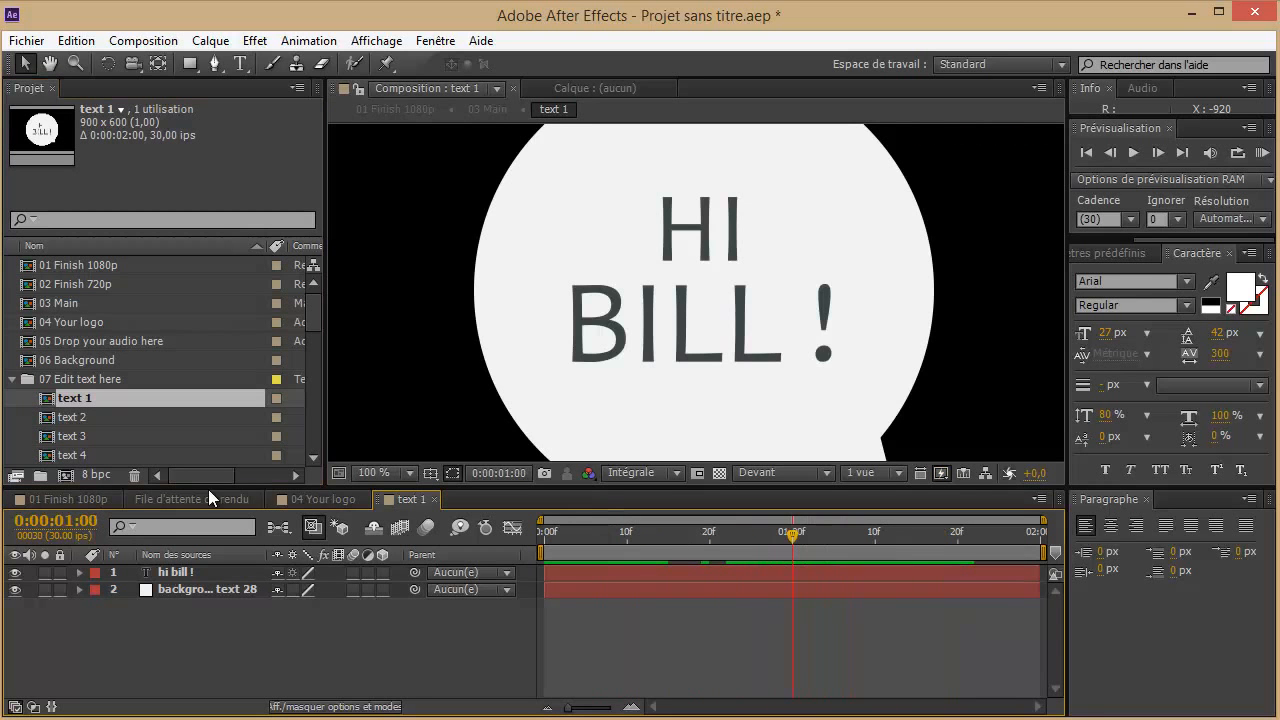
left_click(663, 334)
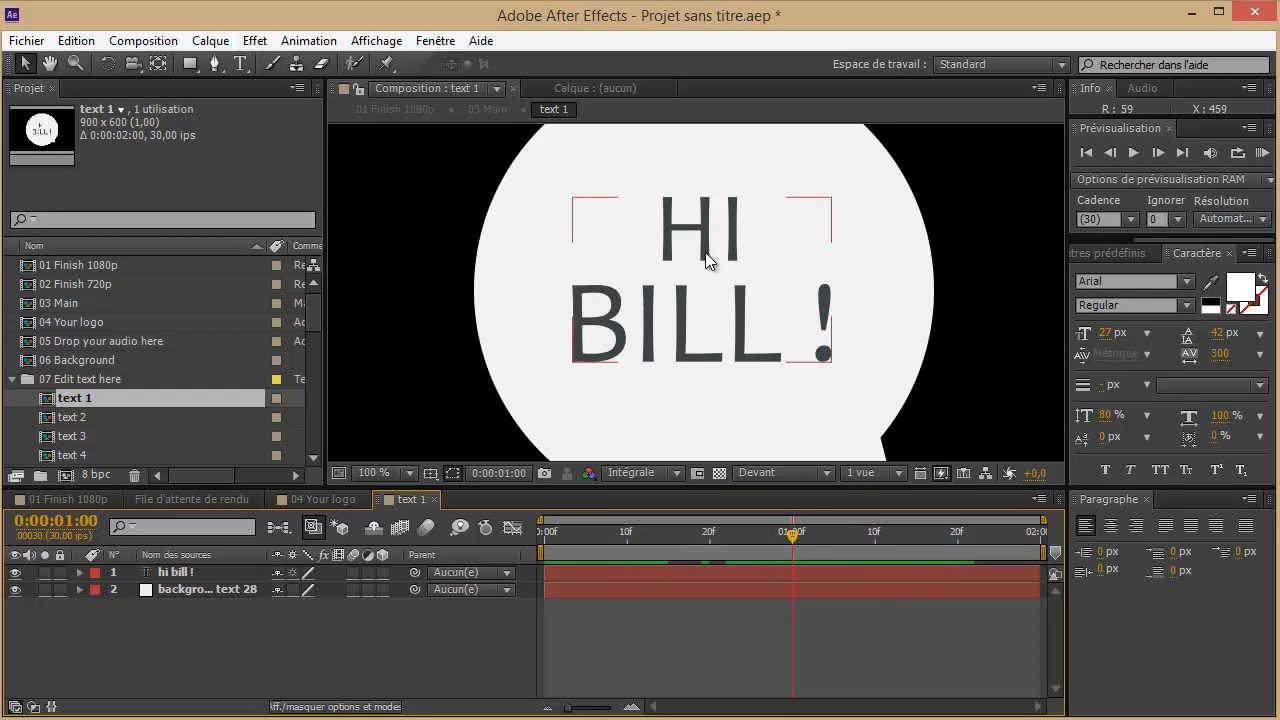
Replace the word HI with SALUT above BILL ! in the text 1 composition
left_click(691, 359)
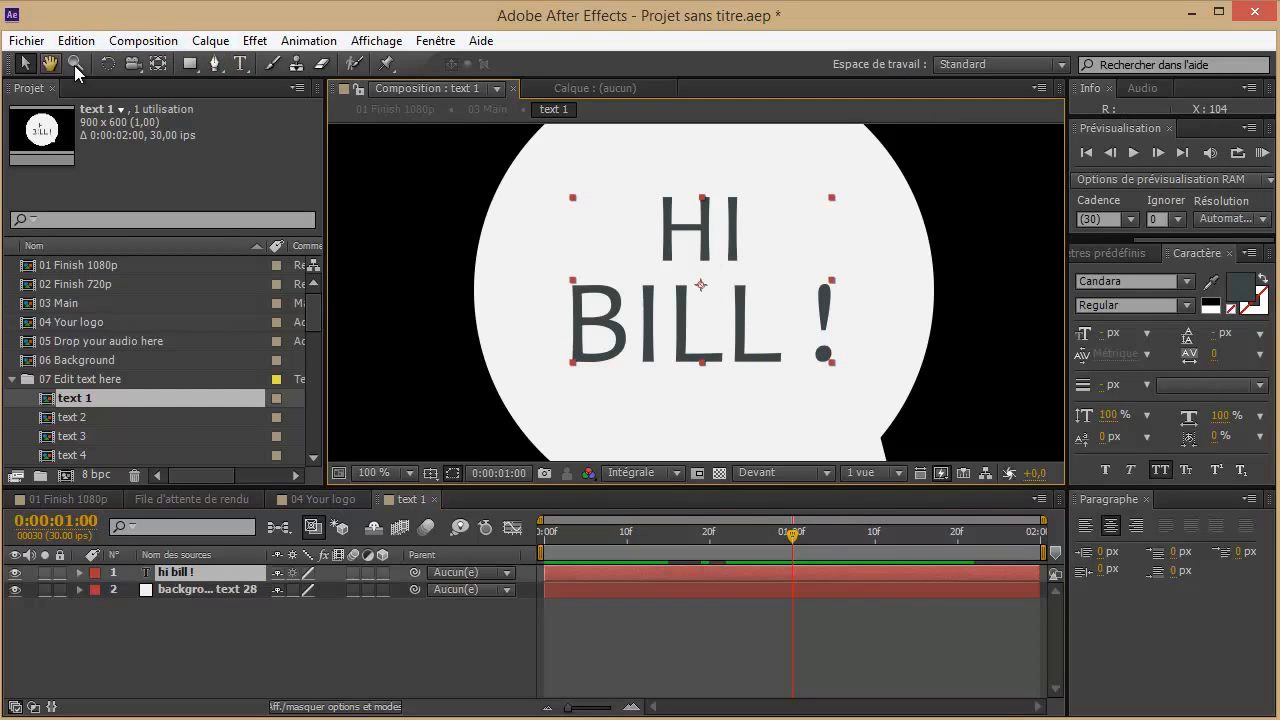
left_click(240, 63)
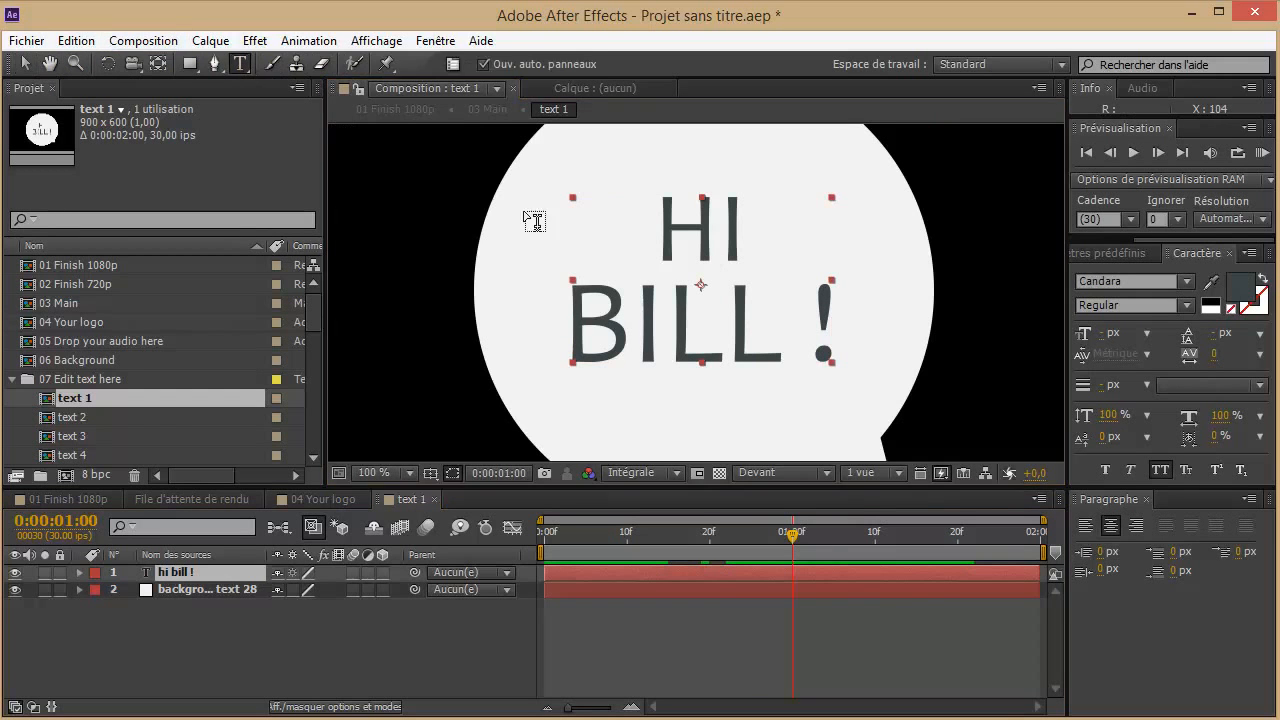
left_click(705, 229)
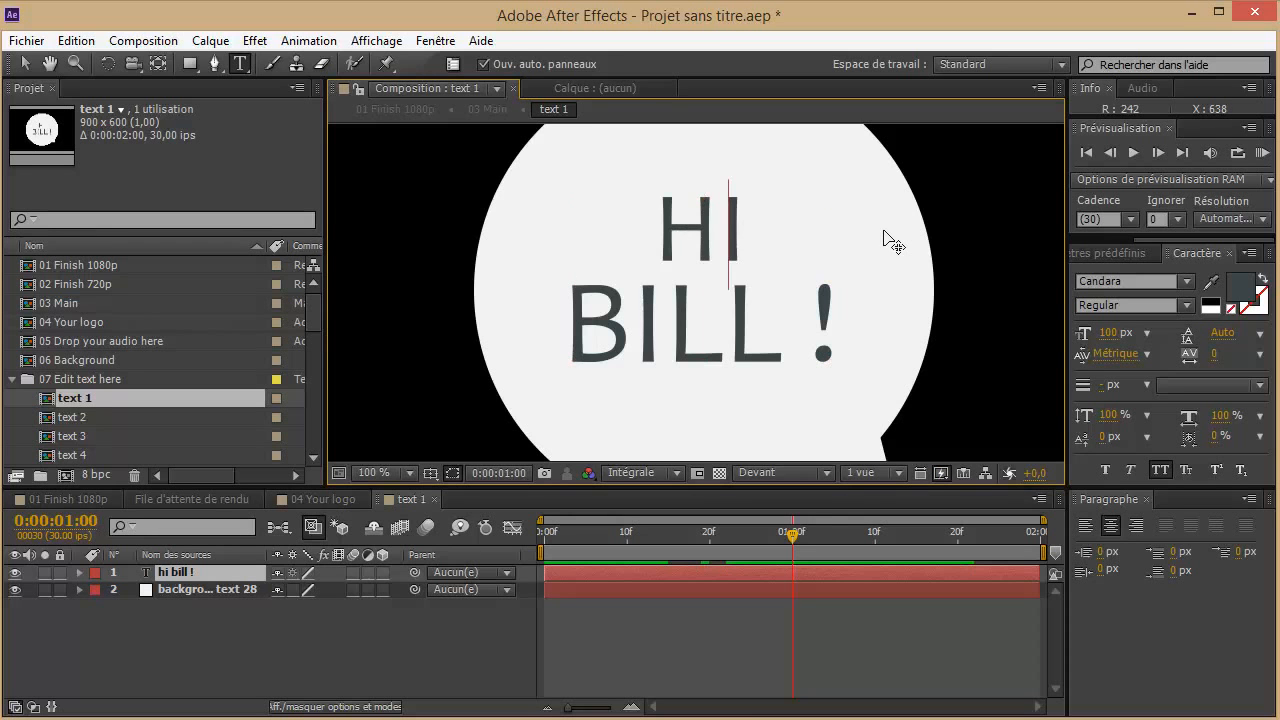
key("BackSpace")
key("BackSpace")
type("S")
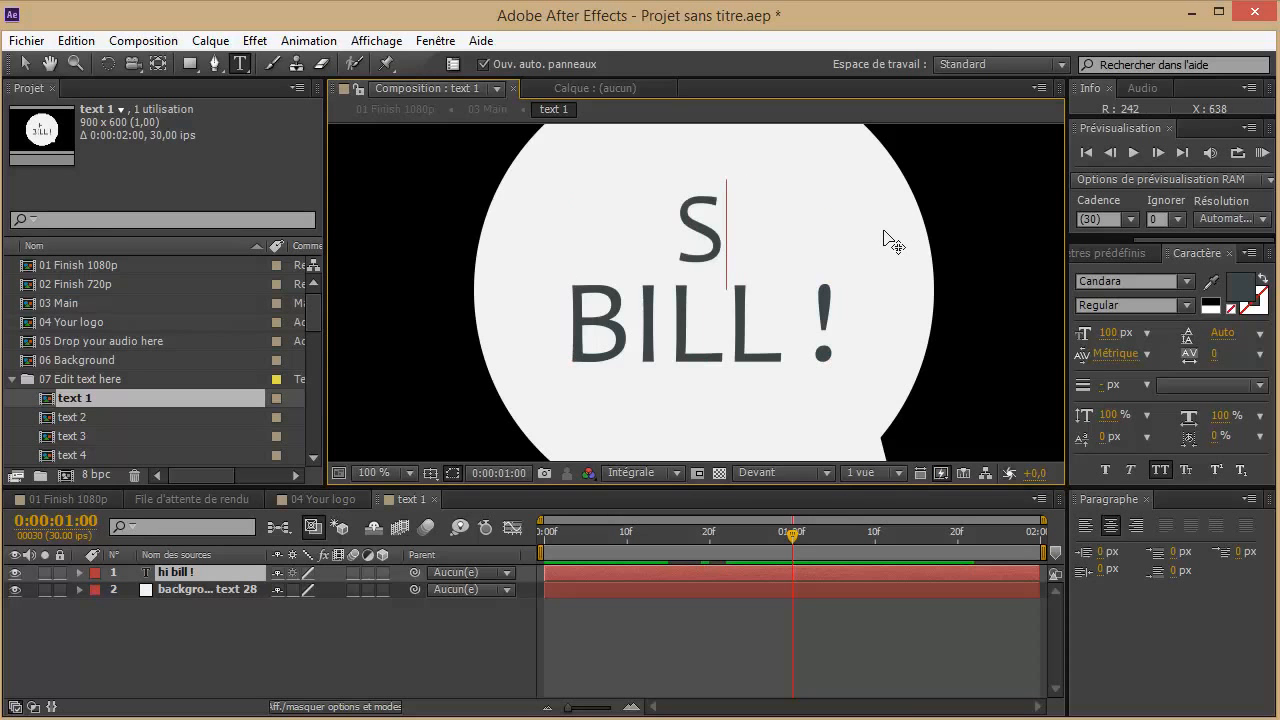
type("ALUT")
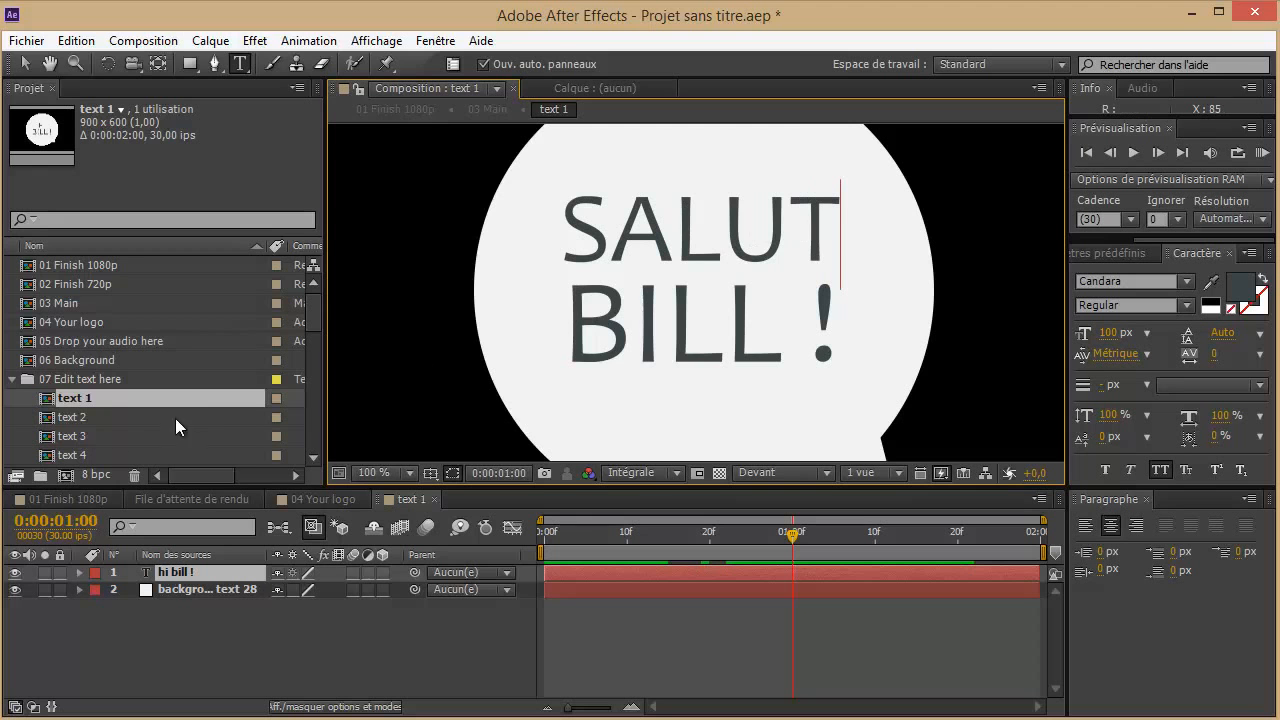
key("ctrl+s")
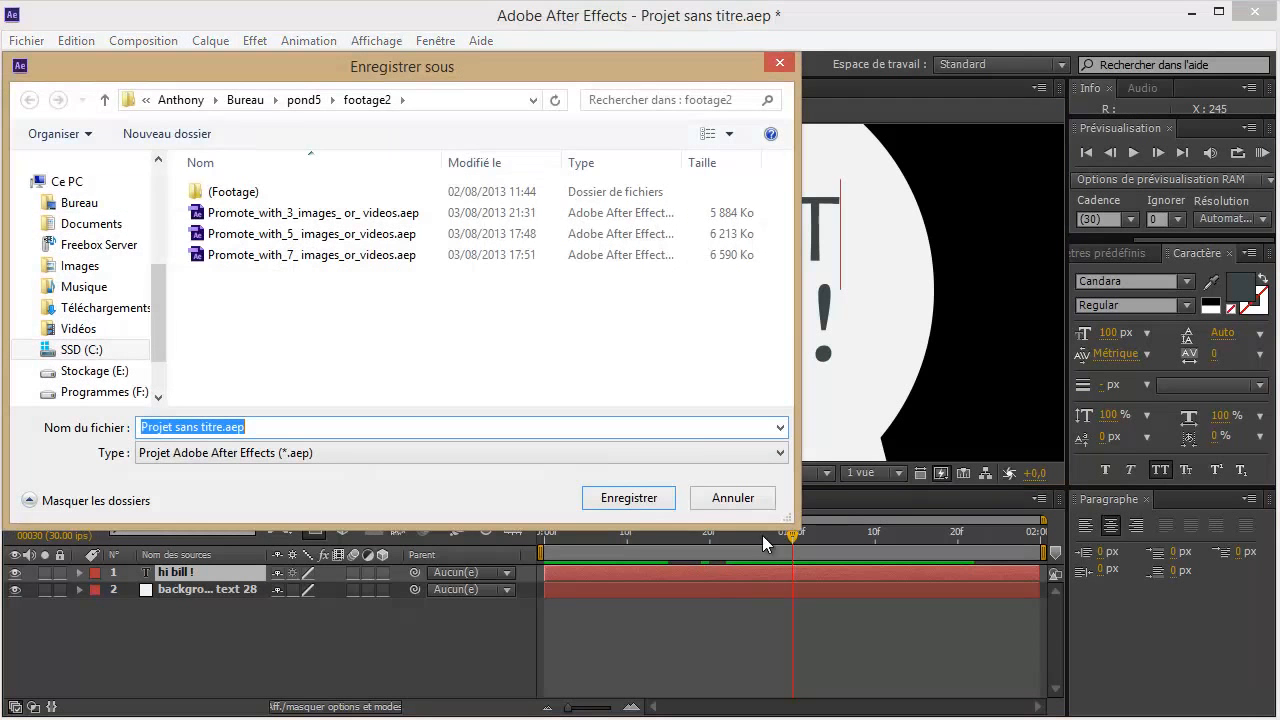
left_click(732, 498)
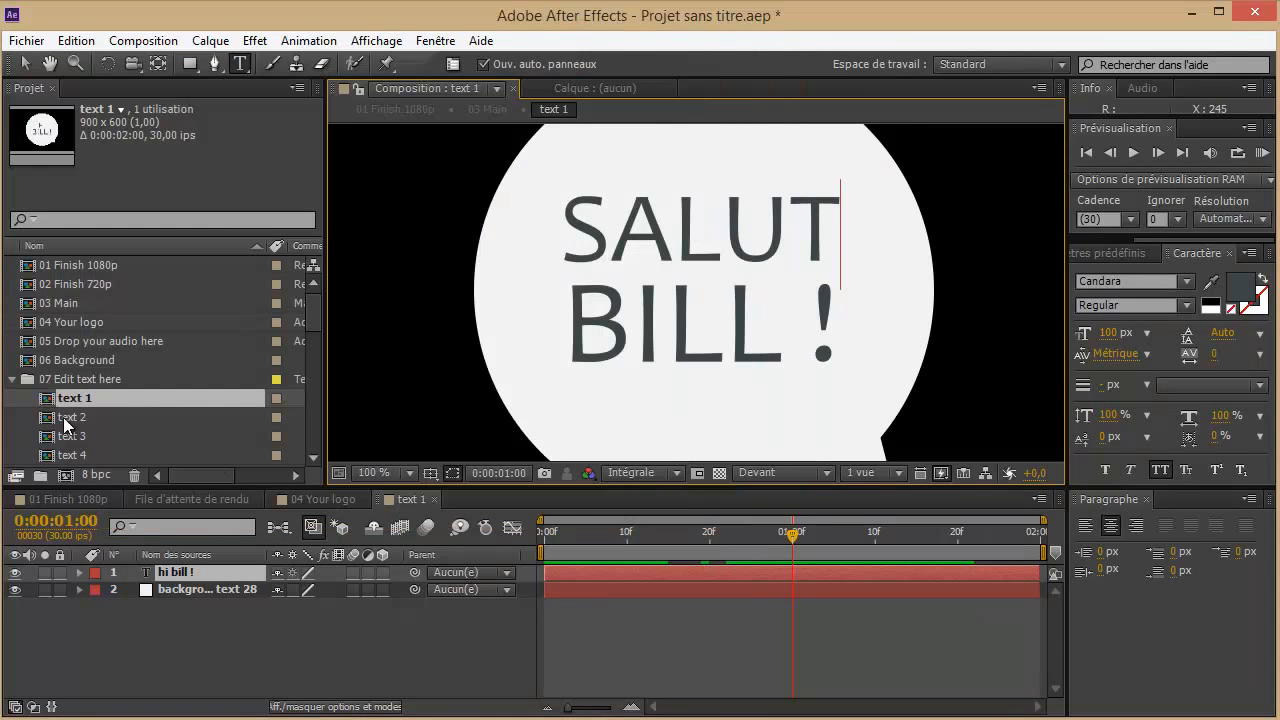
Open the text 2 composition and move the current time to 0:00:01:06
double_click(65, 417)
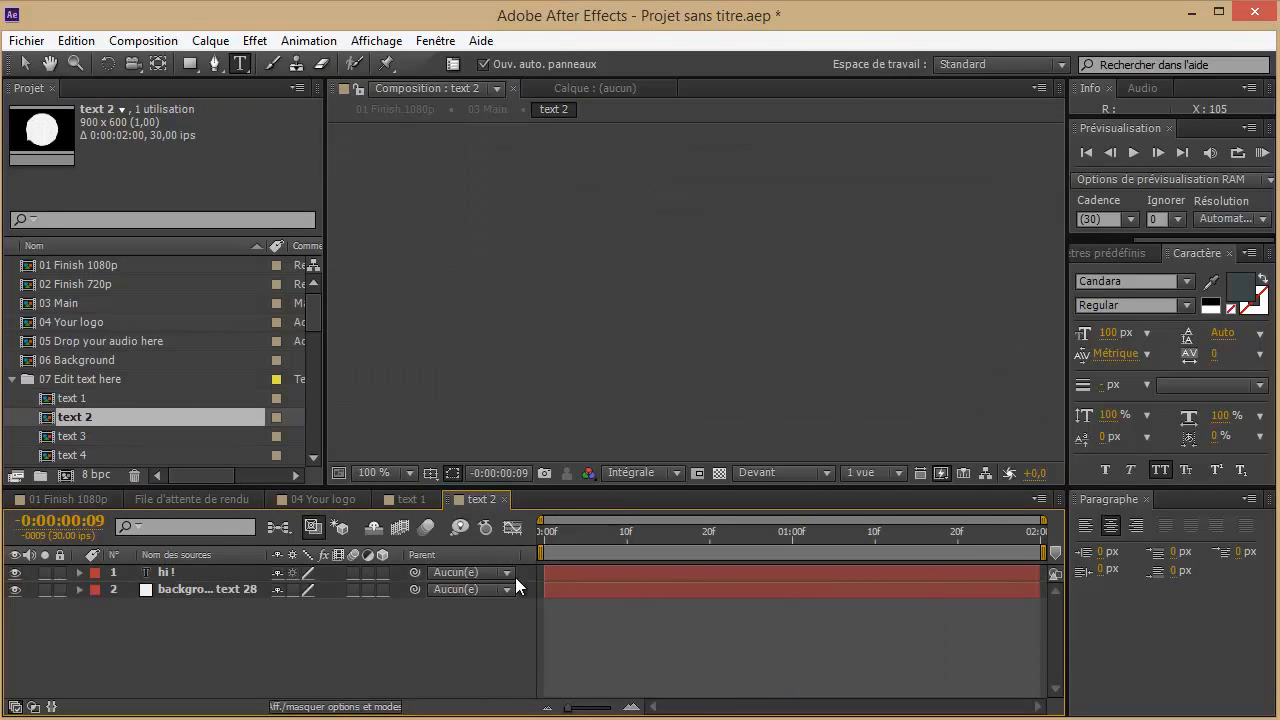
left_click(576, 540)
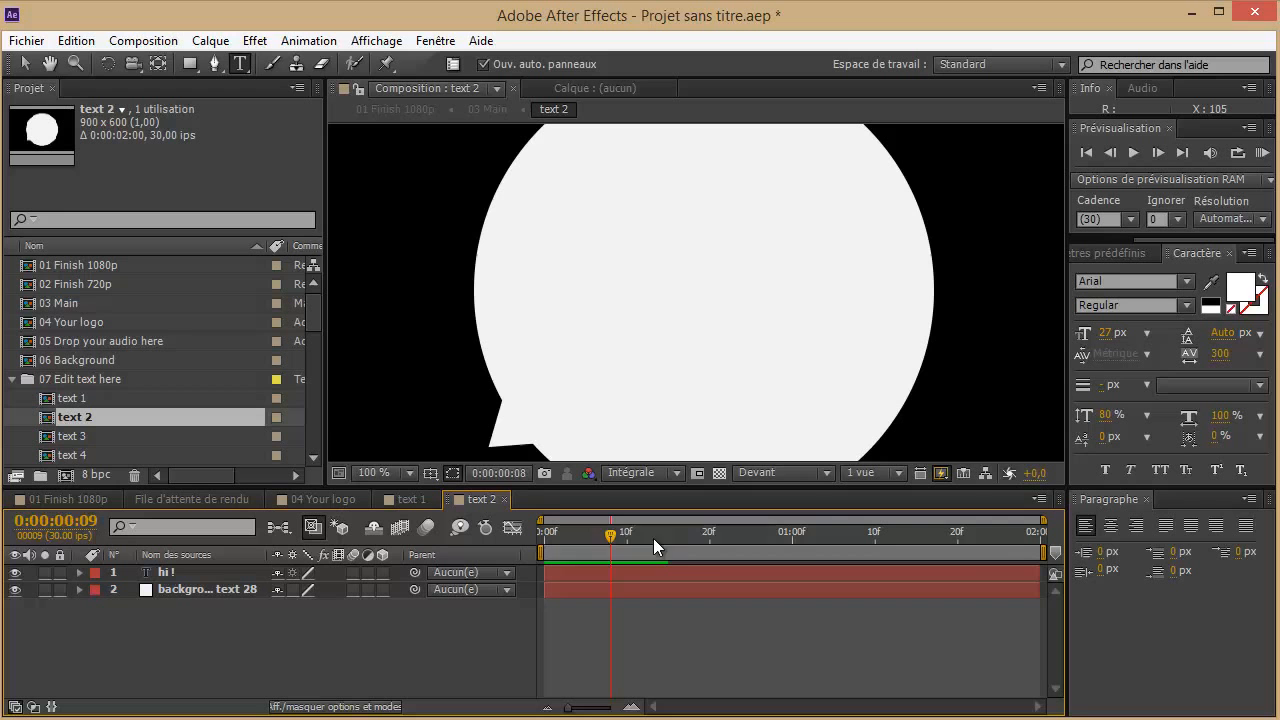
left_click_drag(653, 538, 842, 531)
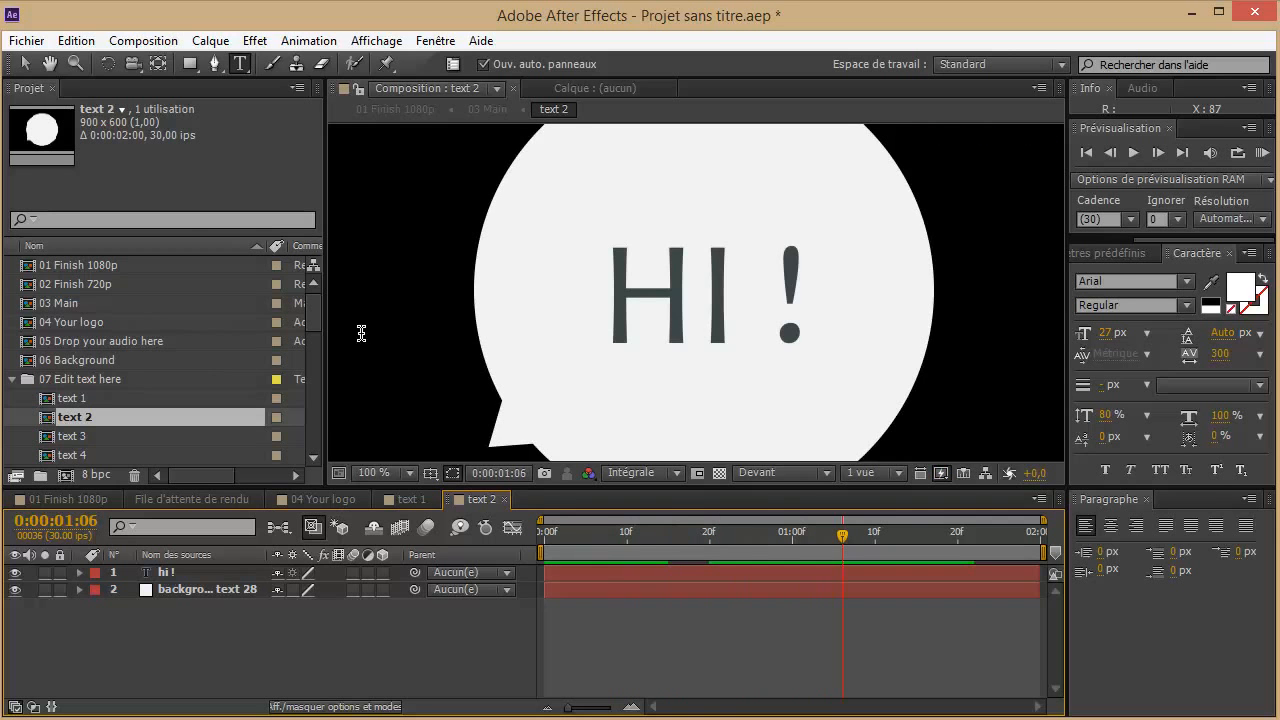
Replace the word HI with SALUT before the exclamation mark in the text 2 composition
left_click(710, 312)
key("Right")
key("BackSpace")
key("BackSpace")
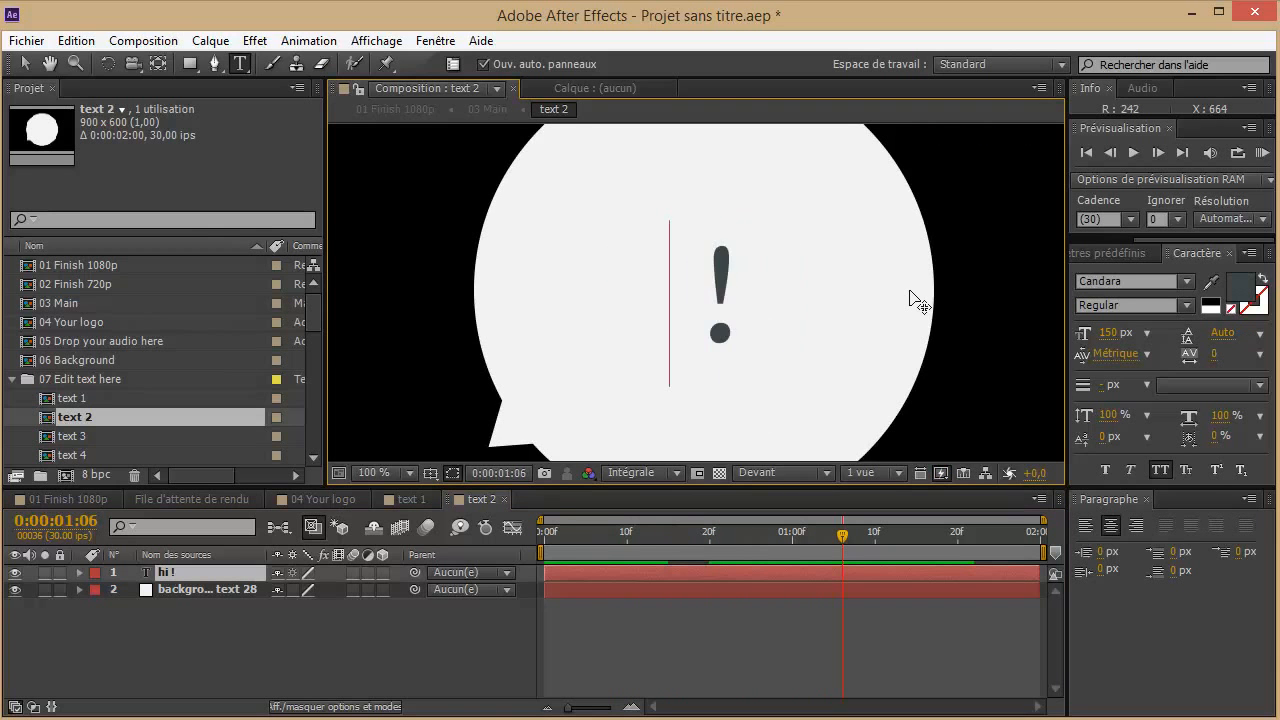
type("SALUT")
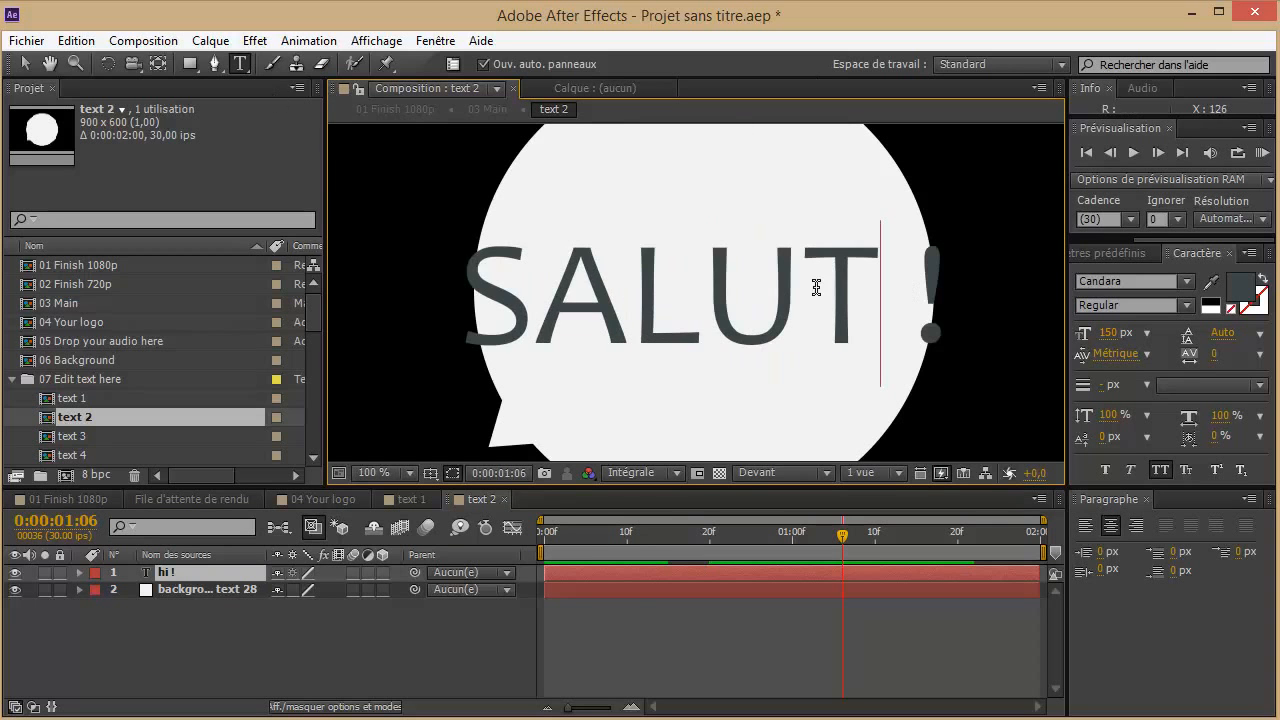
Narrow the SALUT ! text layer so it fits inside the speech bubble, and move it slightly upward
left_click(16, 64)
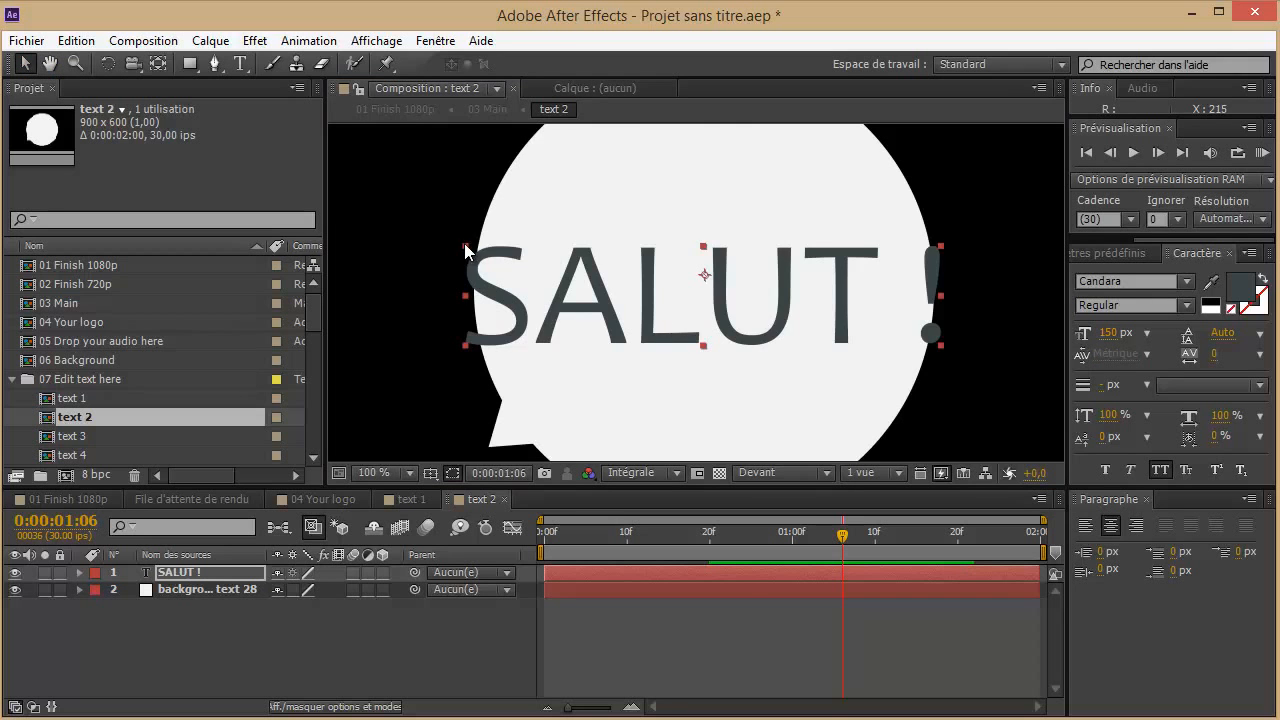
left_click_drag(466, 247, 513, 250)
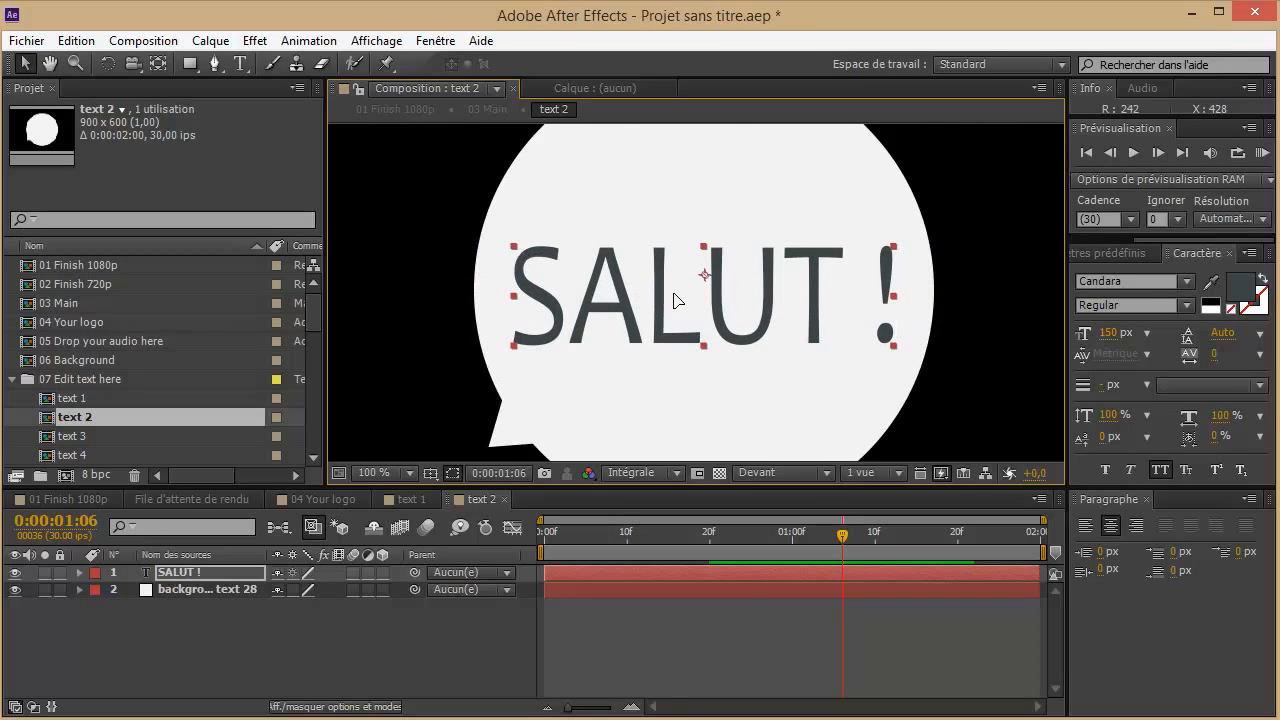
left_click_drag(674, 295, 672, 287)
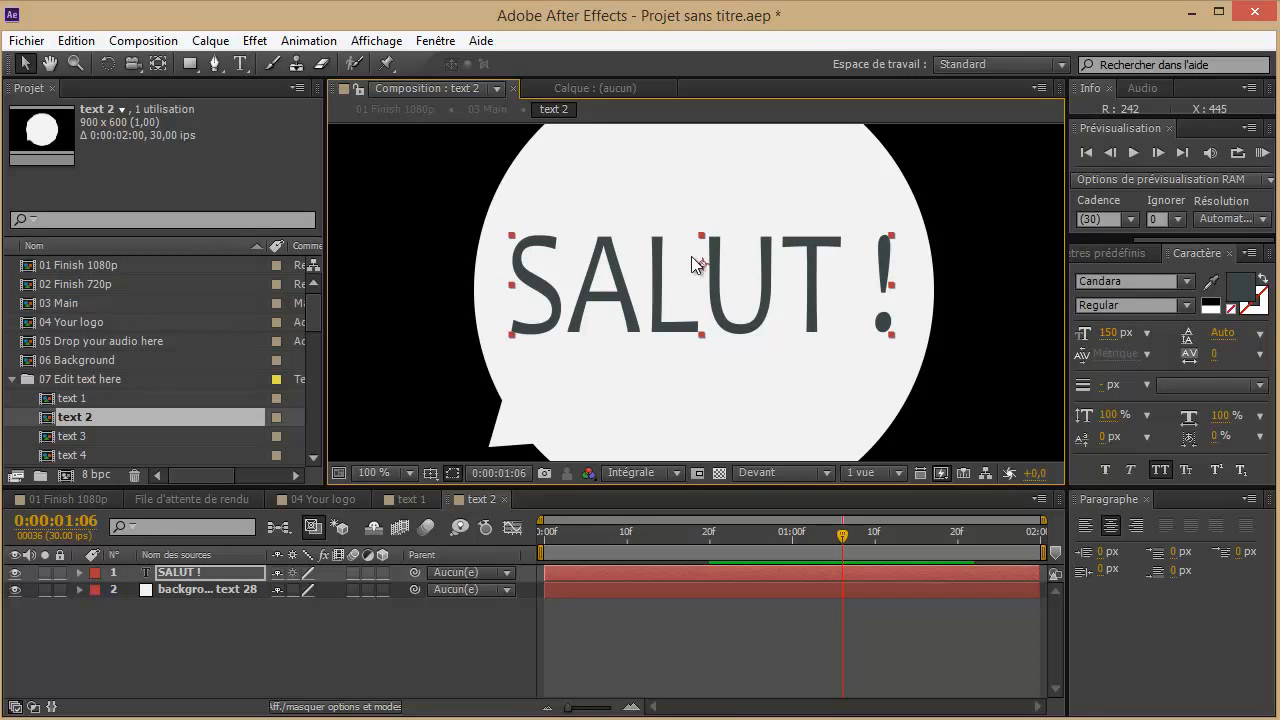
Open the text 3 composition at 50% magnification and preview its text animation, returning the current time to 0:00:00:21
double_click(70, 437)
left_click_drag(563, 532, 675, 534)
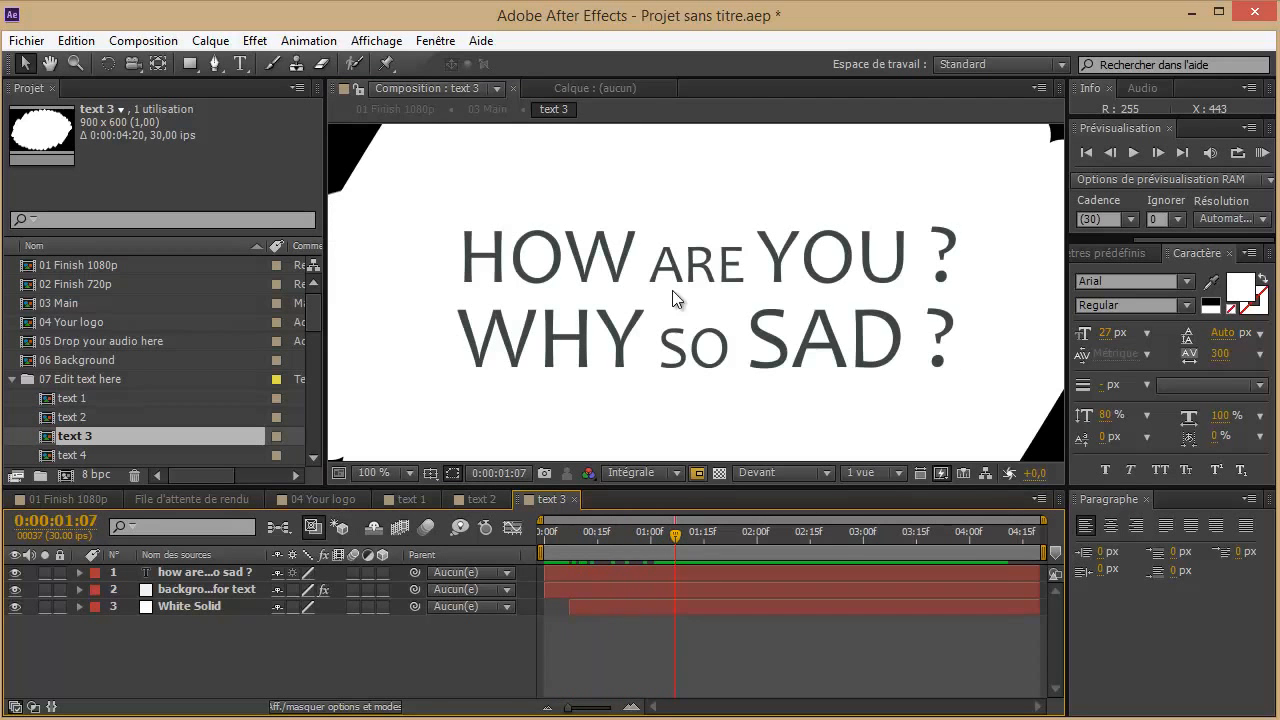
left_click(672, 294)
left_click(411, 473)
left_click(430, 520)
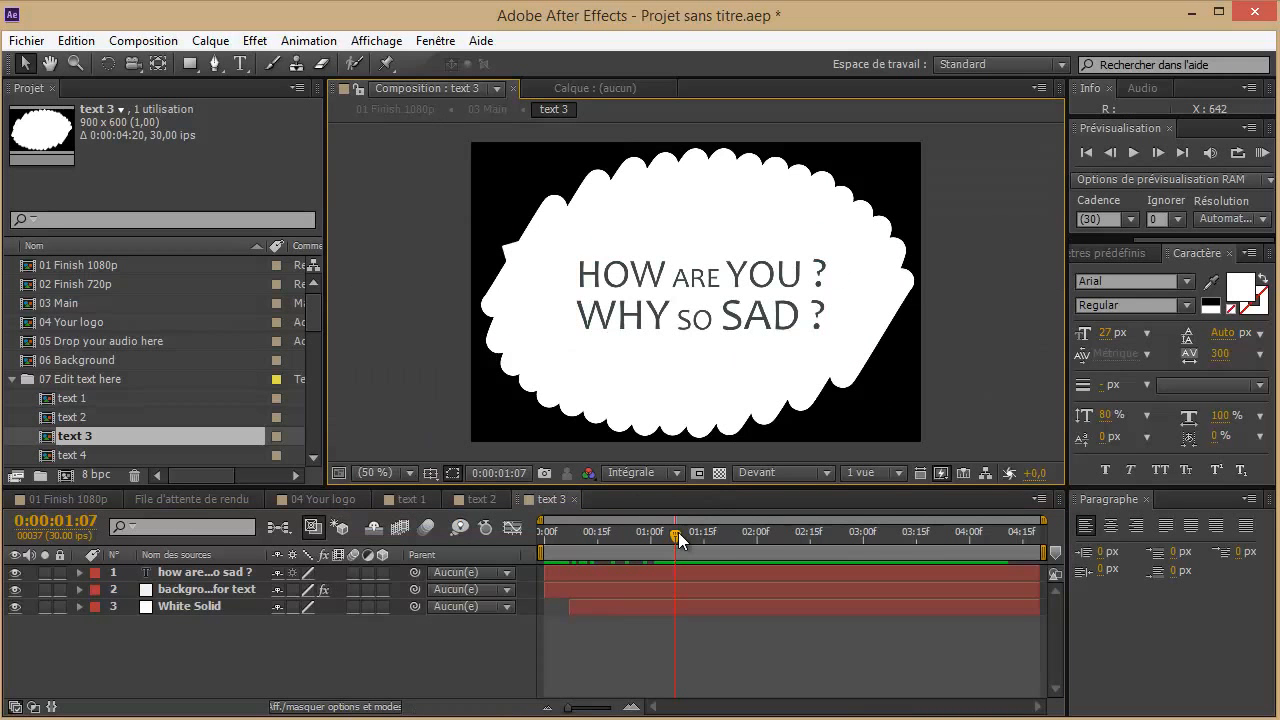
left_click_drag(762, 536, 618, 530)
Examine the text, background and White Solid layers of the text 3 composition one after another
left_click(160, 588)
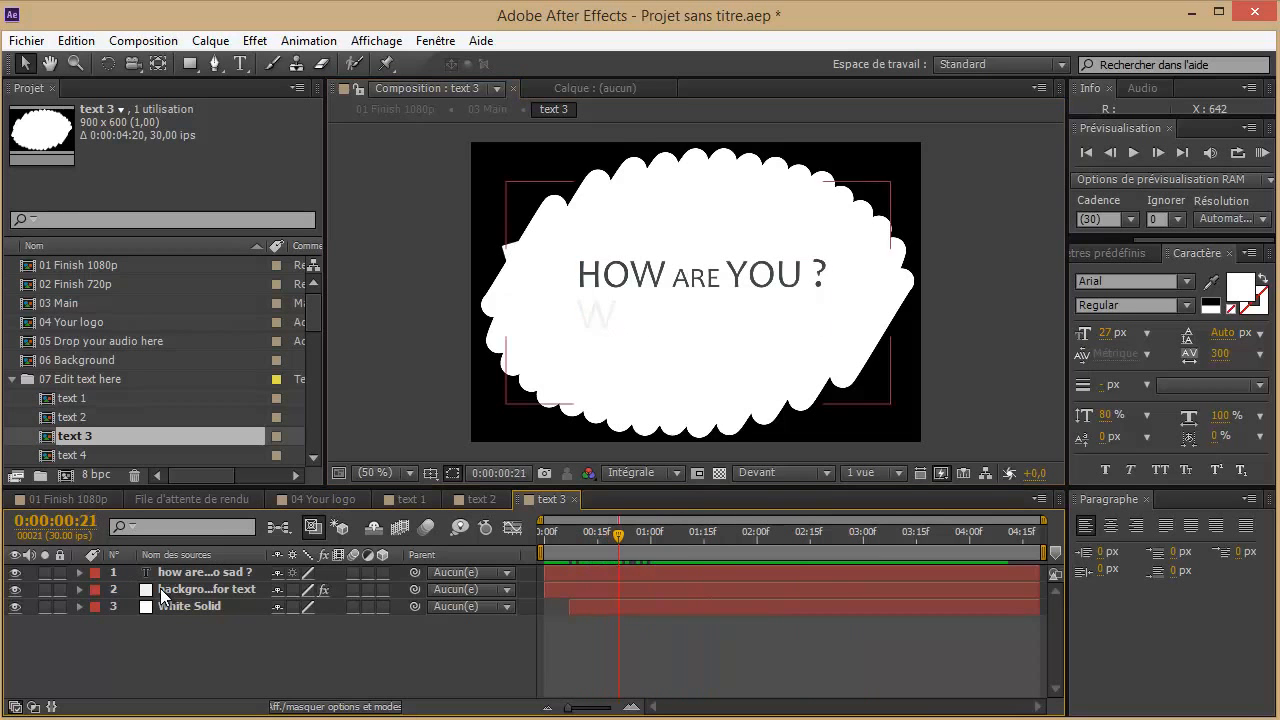
left_click(171, 606)
left_click(177, 592)
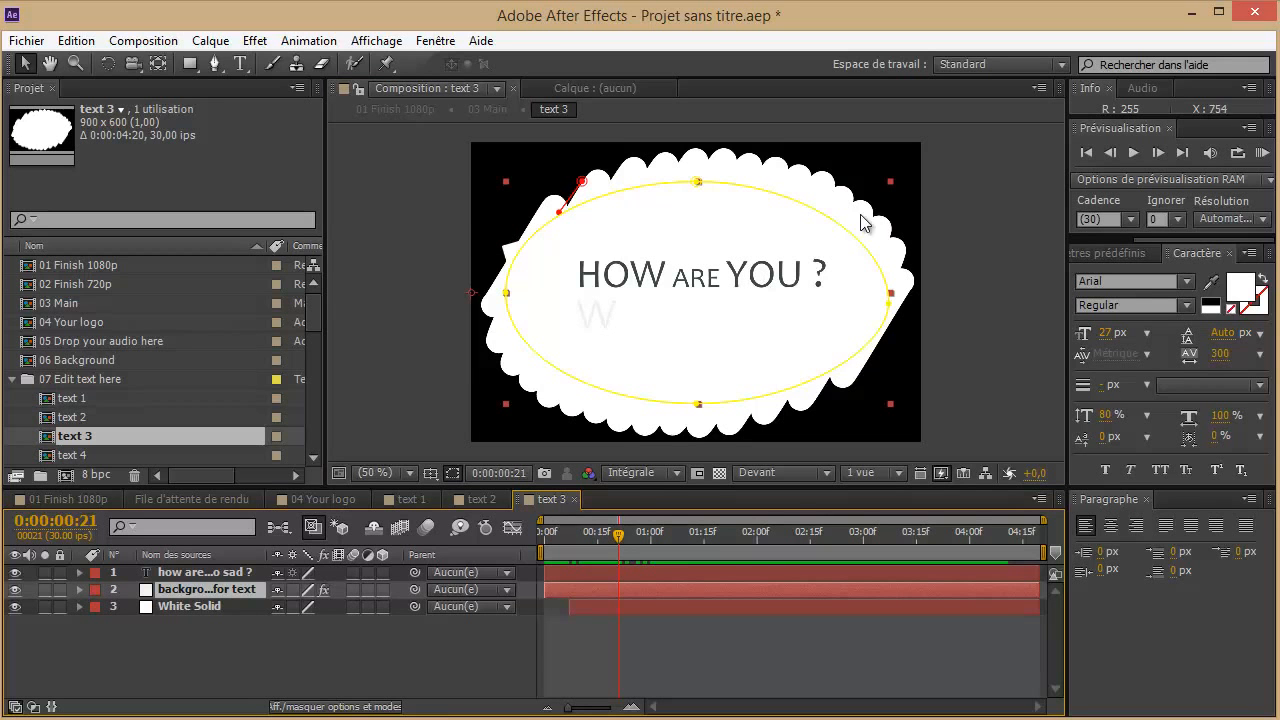
left_click(203, 573)
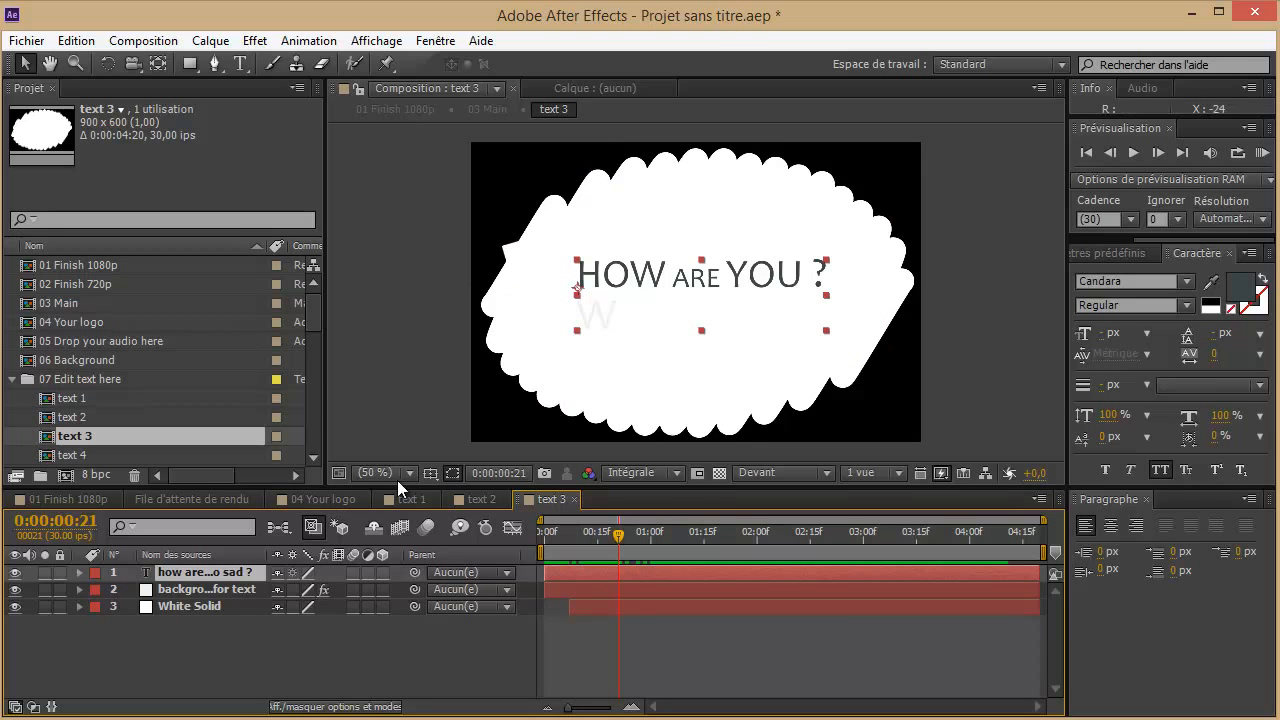
left_click(232, 589)
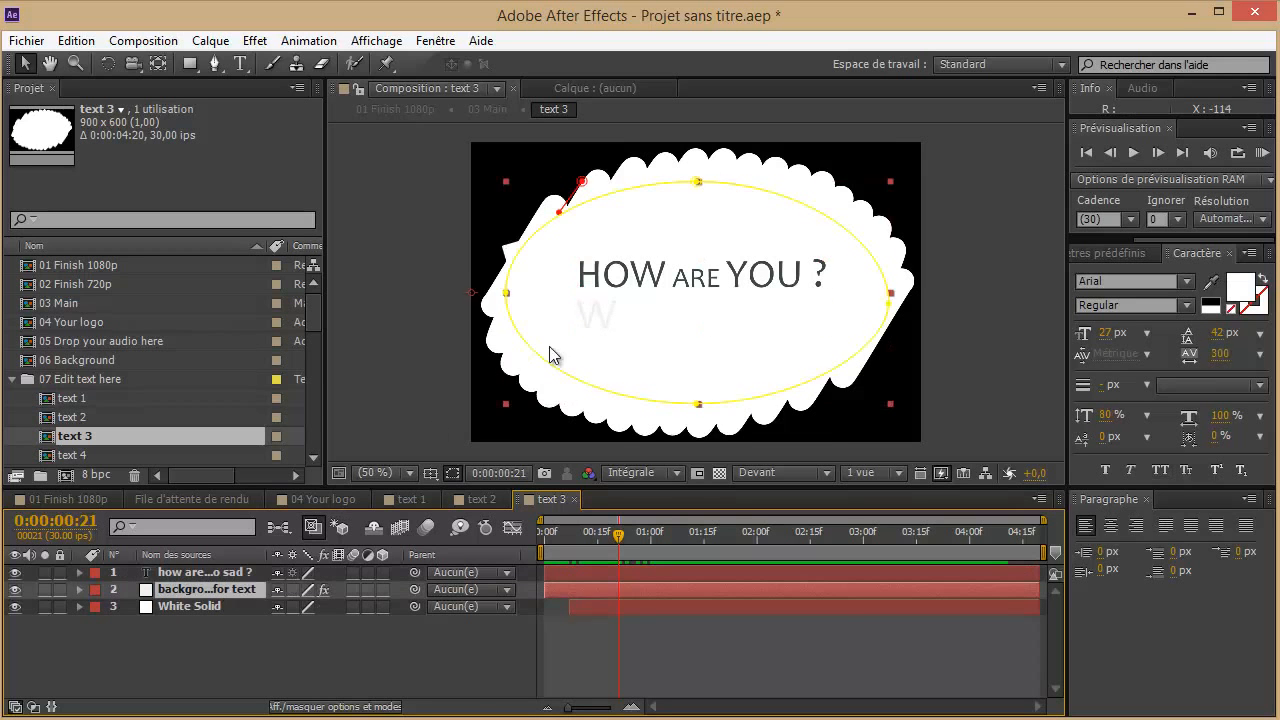
left_click(200, 606)
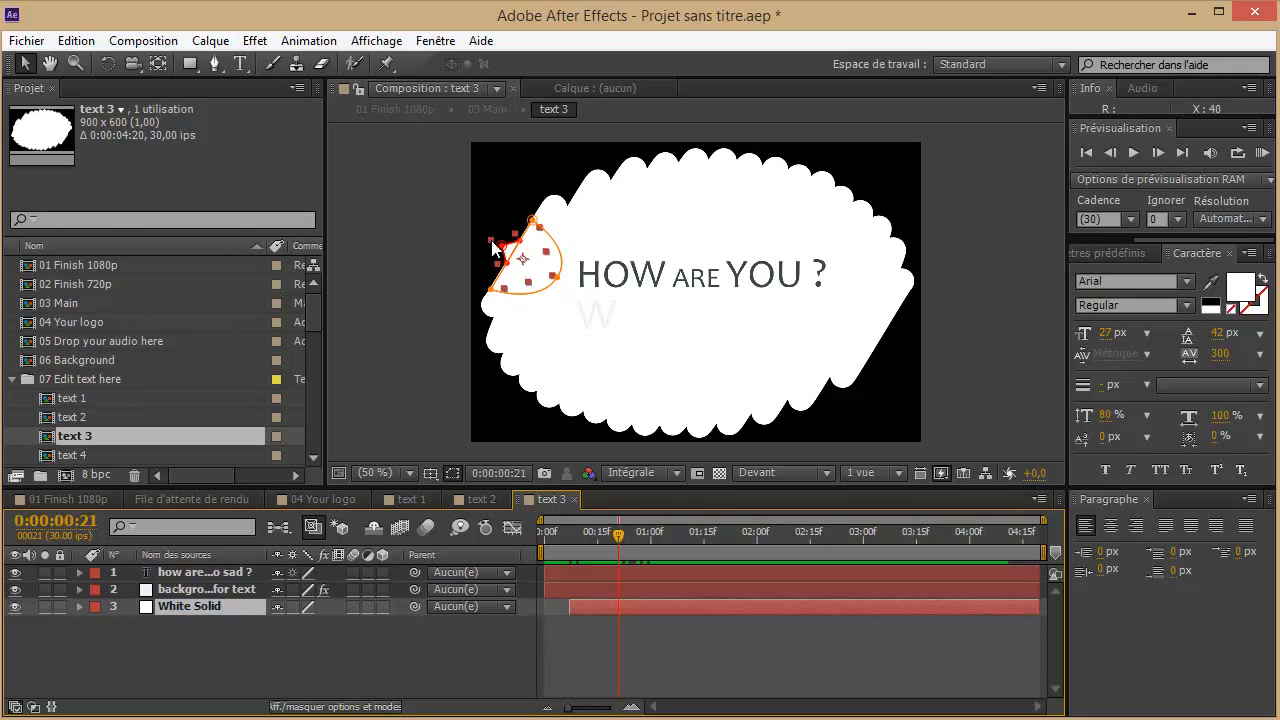
Adjust the White Solid bubble tail slightly and reshape the background layer's oval mask by moving its upper and rightmost points
left_click_drag(489, 240, 486, 236)
left_click(645, 232)
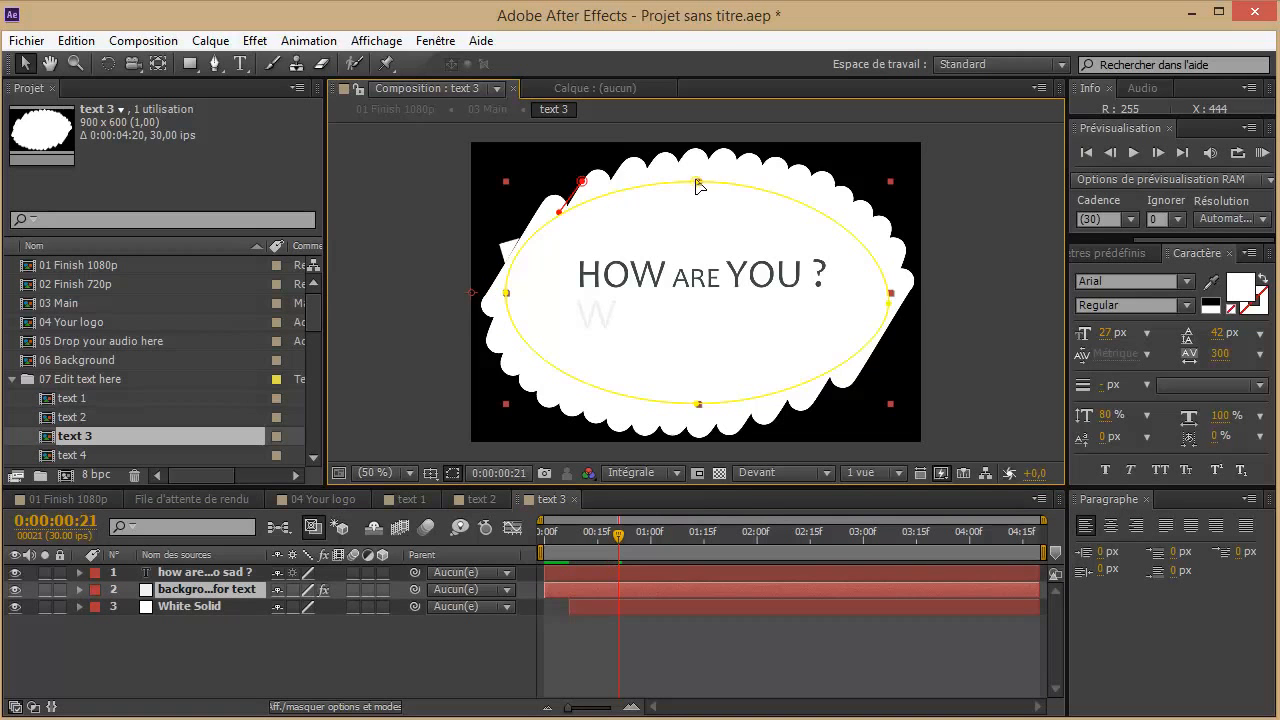
left_click_drag(694, 183, 726, 198)
left_click_drag(833, 198, 845, 224)
left_click_drag(589, 180, 573, 171)
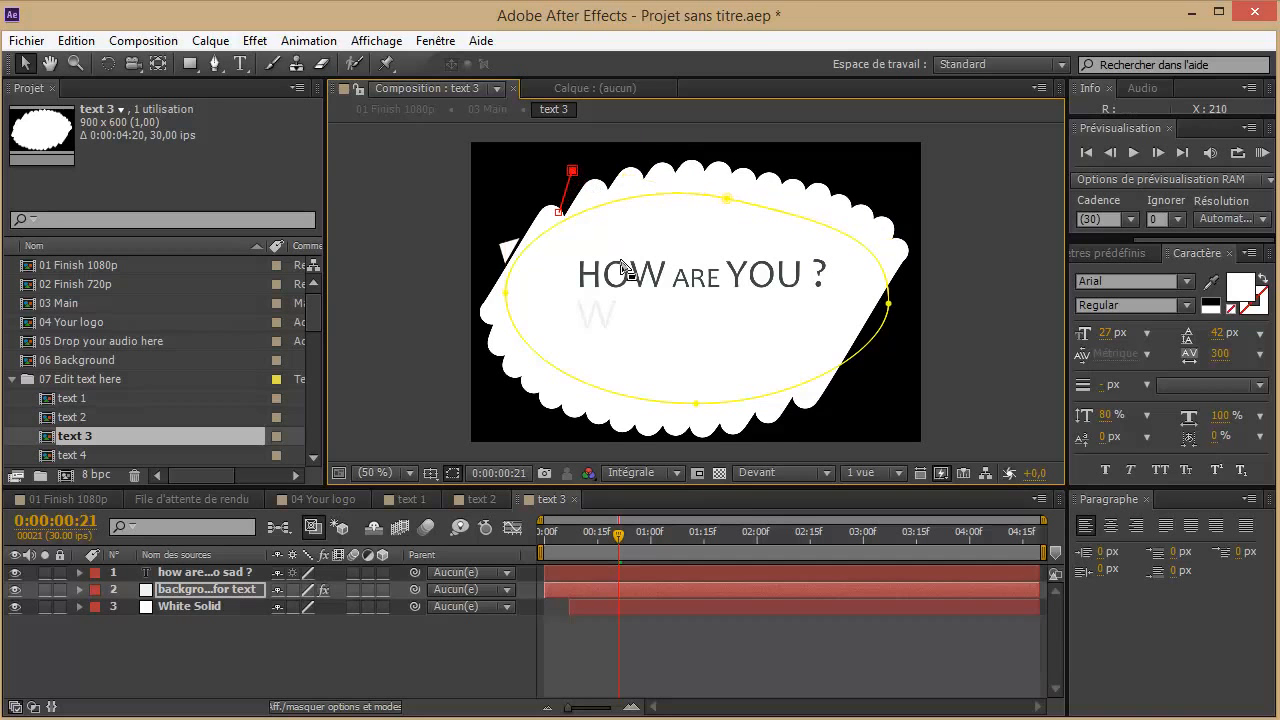
mouse_move(890, 306)
left_mouse_down()
mouse_move(960, 311)
mouse_move(828, 278)
mouse_move(875, 273)
mouse_move(887, 337)
mouse_move(884, 293)
left_mouse_up()
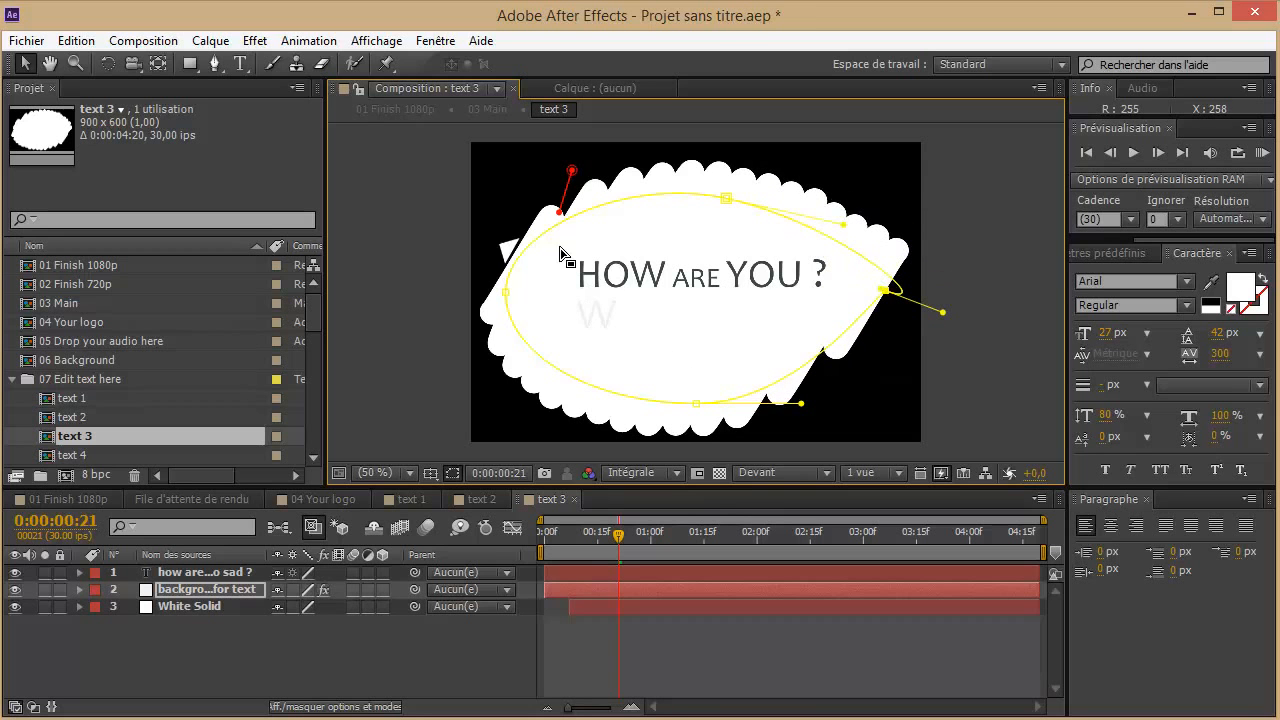
Move the text 3 background layer slightly upward against the bubble tail and clear the selection
left_click(512, 251)
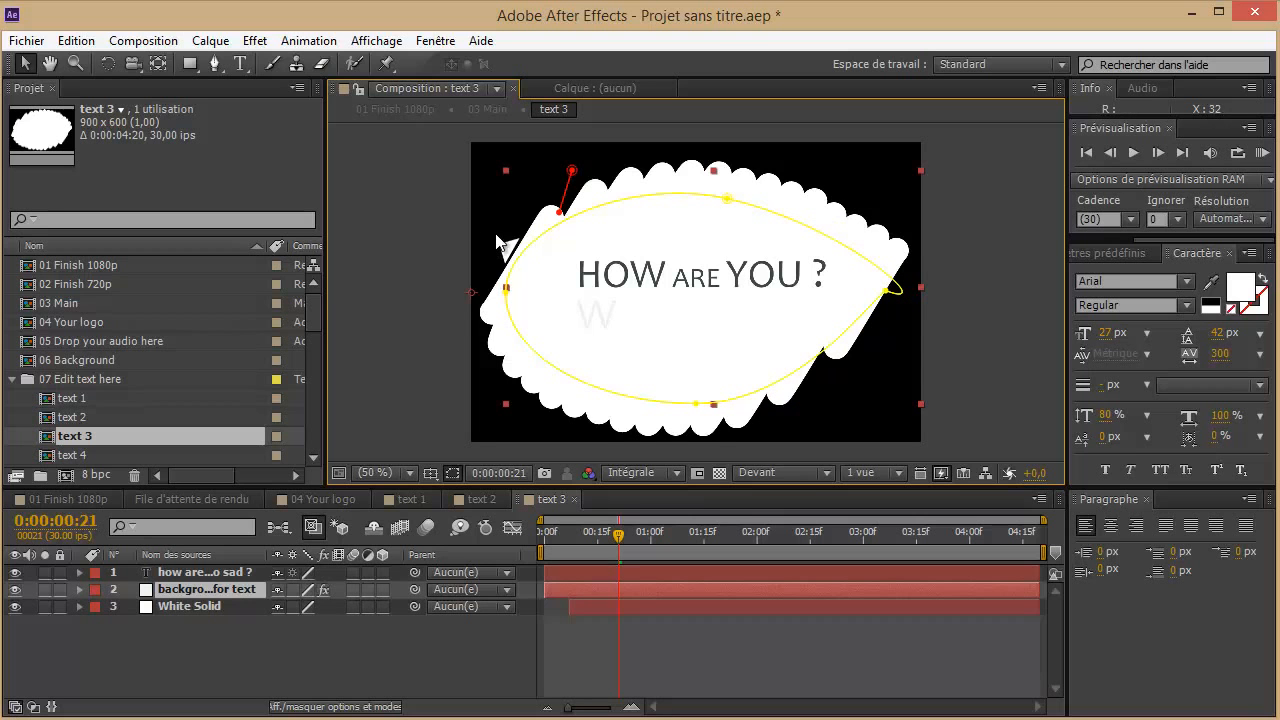
left_click_drag(496, 236, 503, 242)
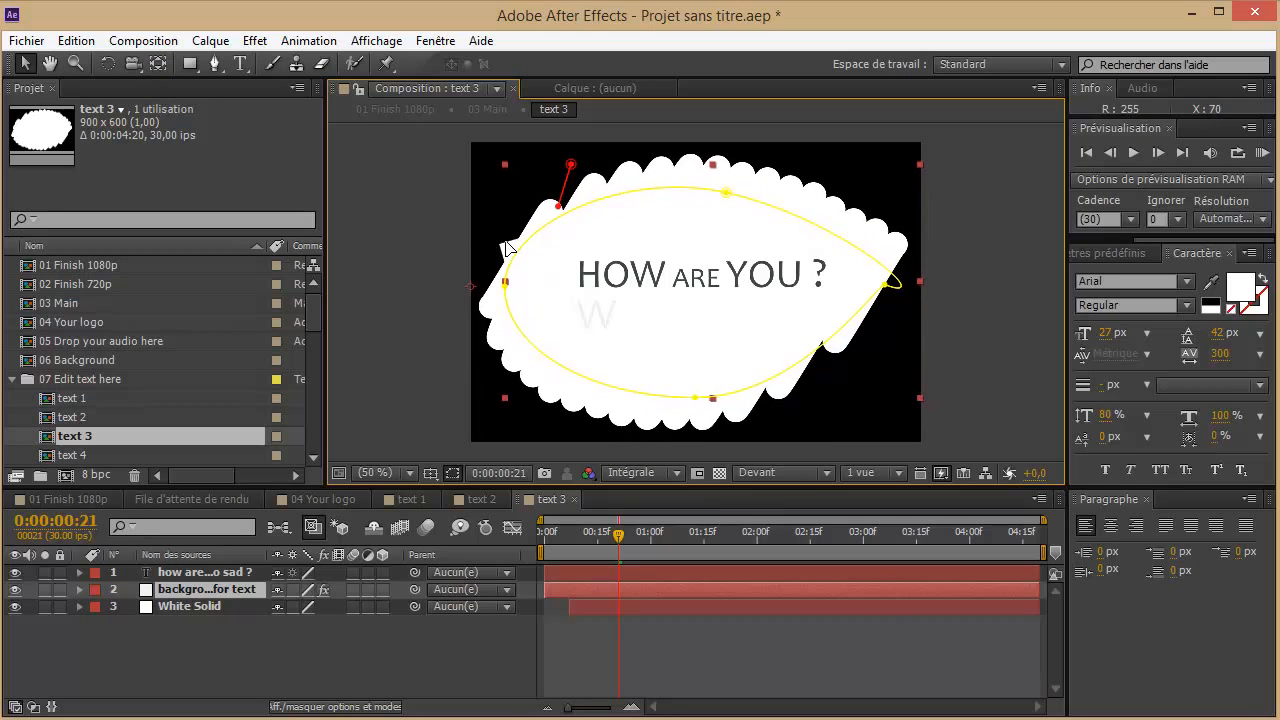
left_click(886, 410)
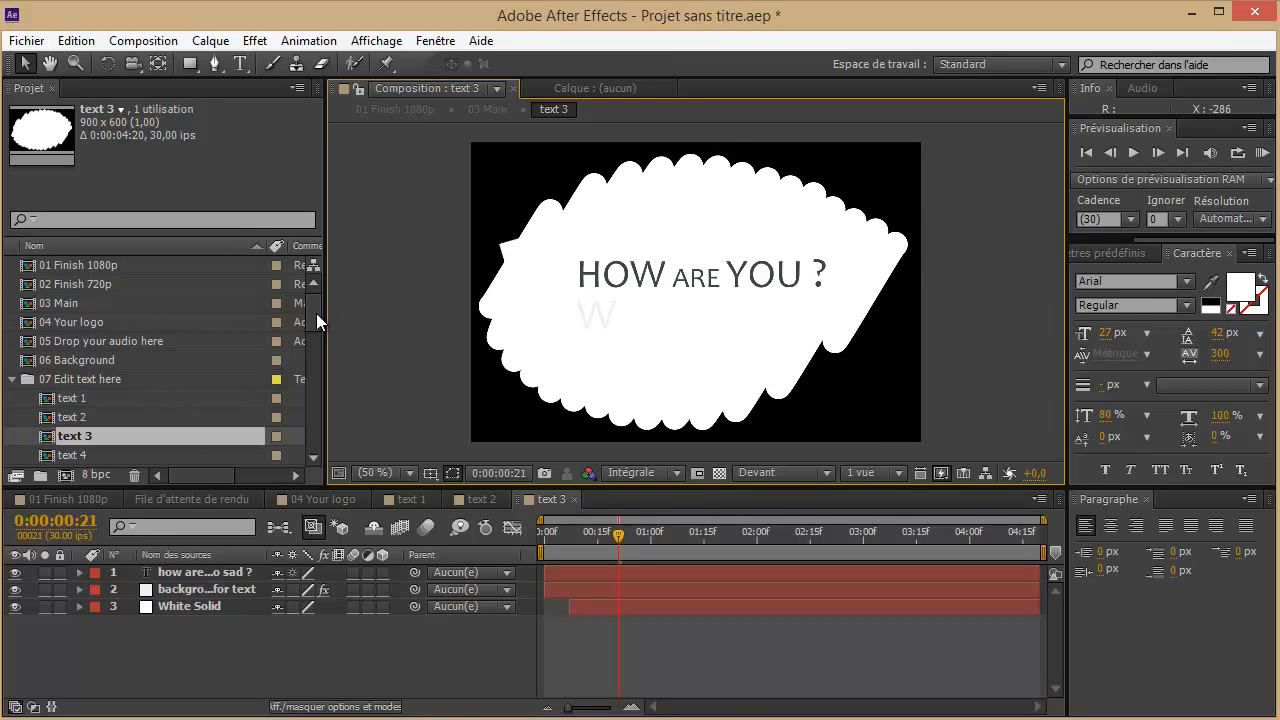
Open the text 4 composition and preview its I HAVE A PROBLEM... text, leaving the current time at 0:00:02:20
scroll(316, 318, "down", 3)
double_click(96, 398)
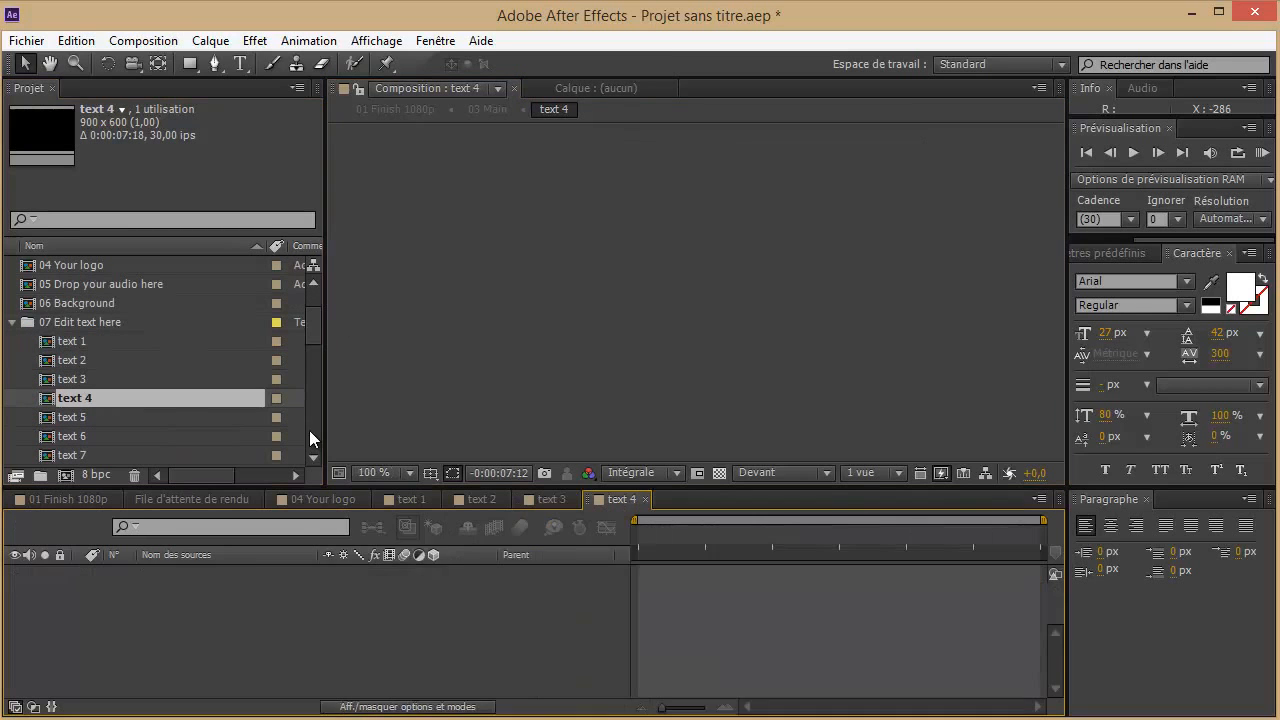
left_click(230, 571)
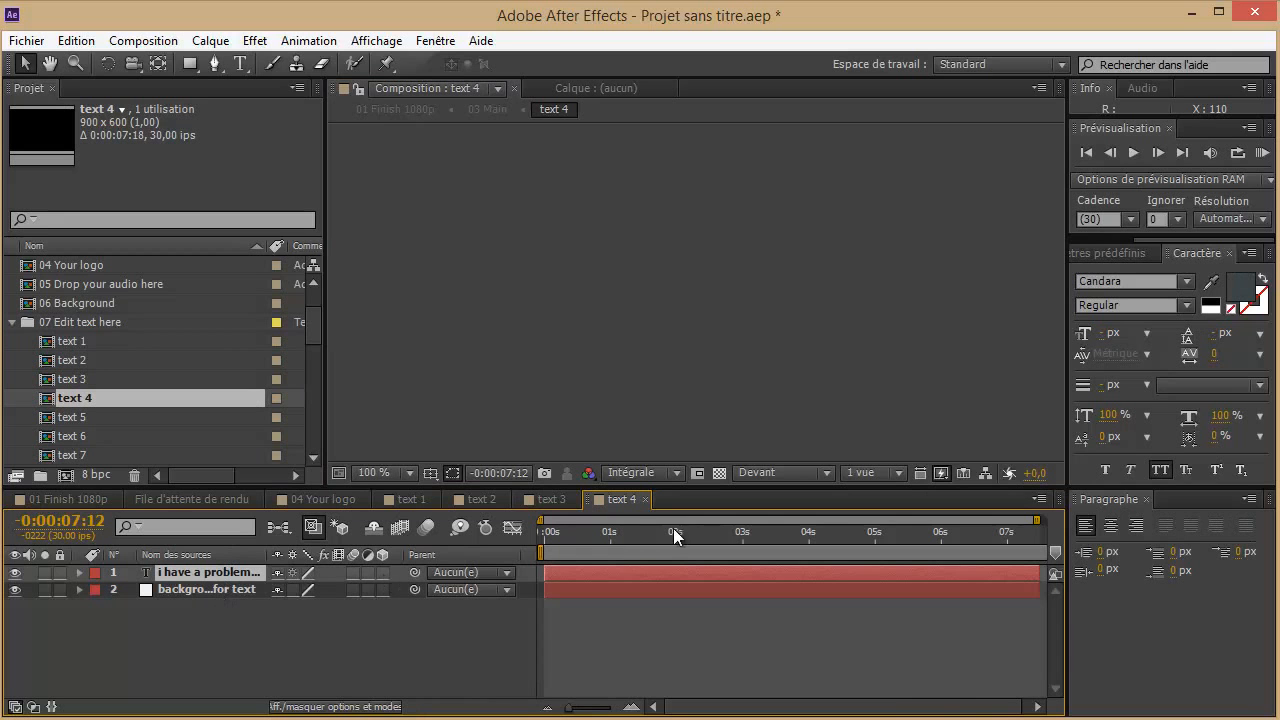
left_click_drag(673, 528, 645, 537)
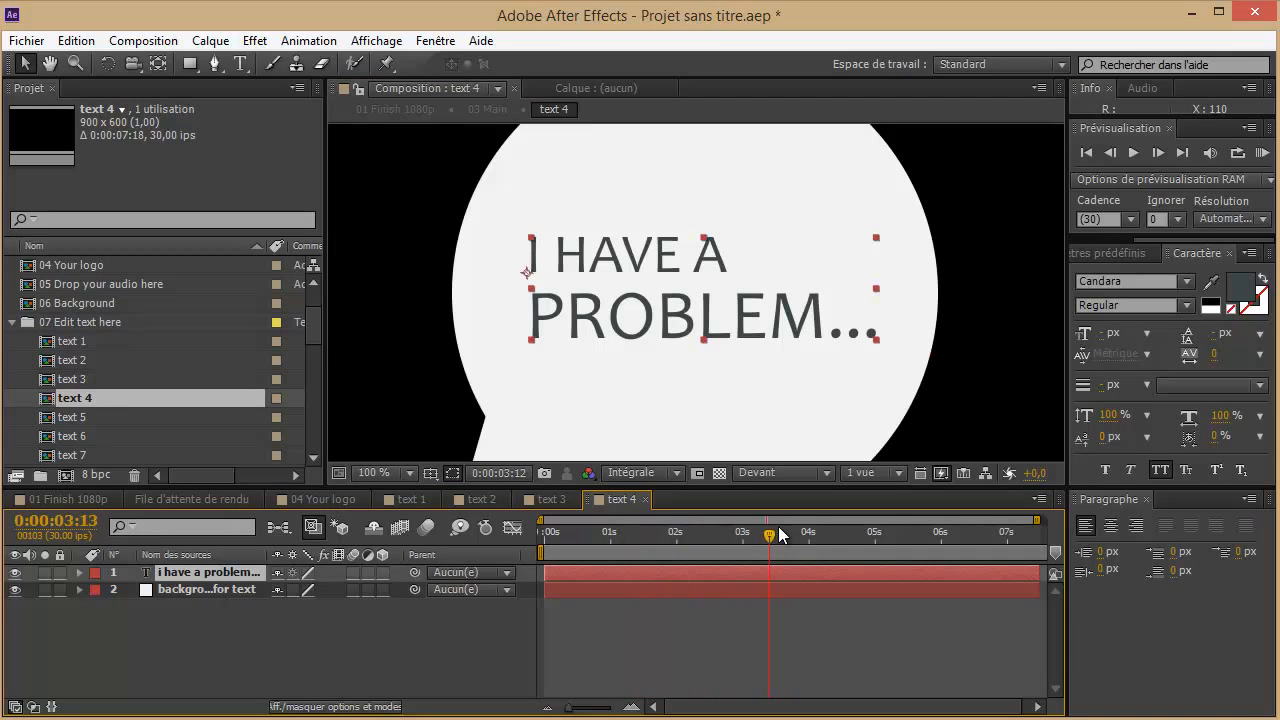
left_click_drag(778, 526, 853, 526)
left_click_drag(761, 526, 743, 531)
In the text 5 composition, at 0:00:02:14, replace the English text with JE NE SAIS PAS OU APPRENDRE
double_click(95, 416)
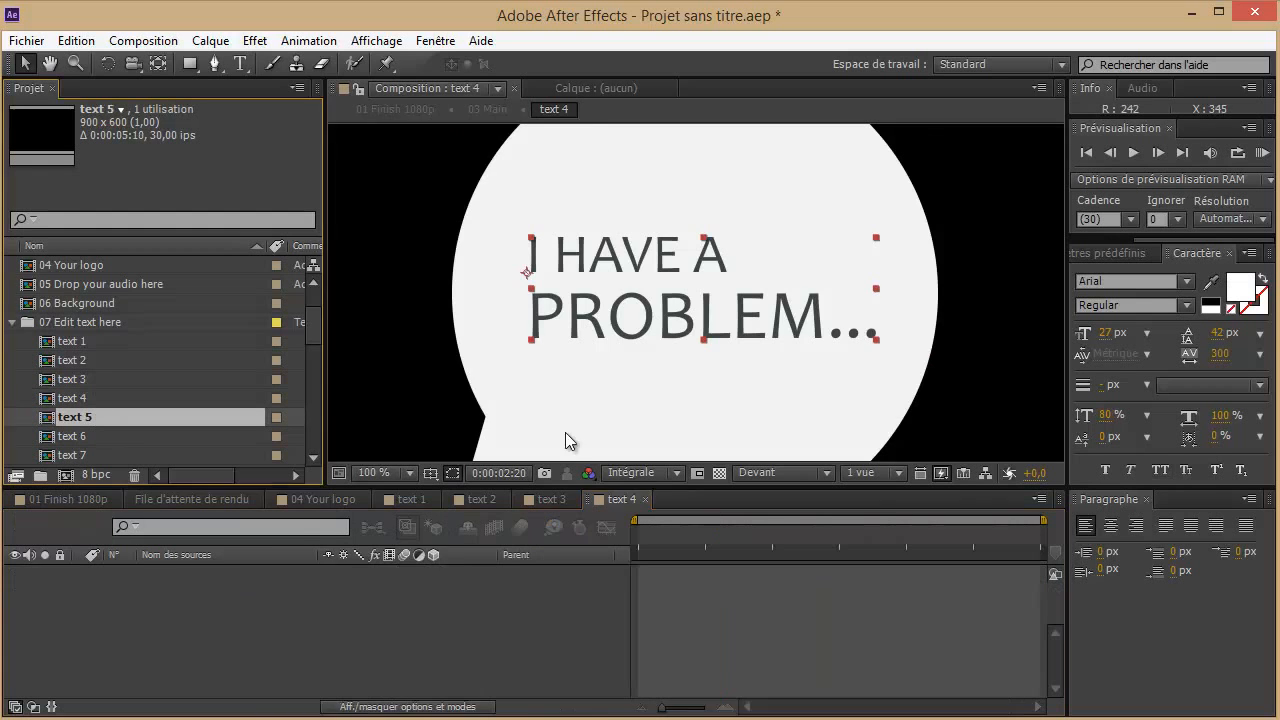
left_click_drag(623, 535, 848, 535)
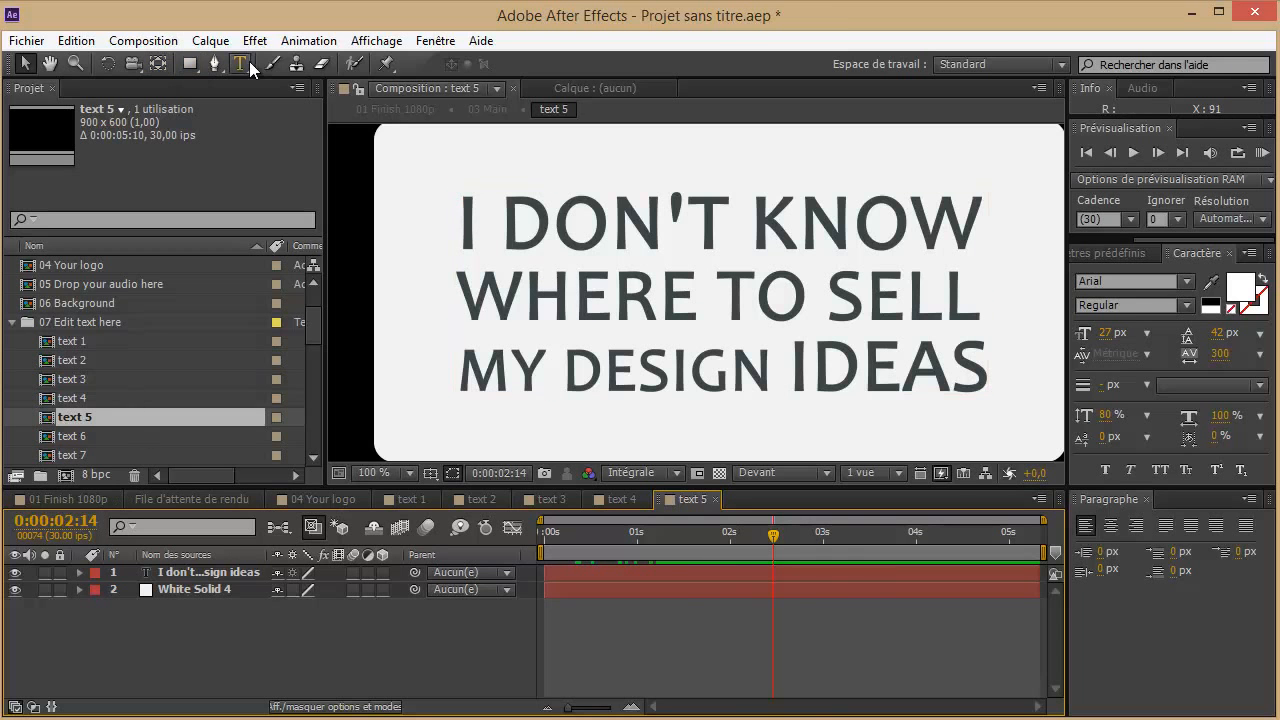
left_click(935, 368)
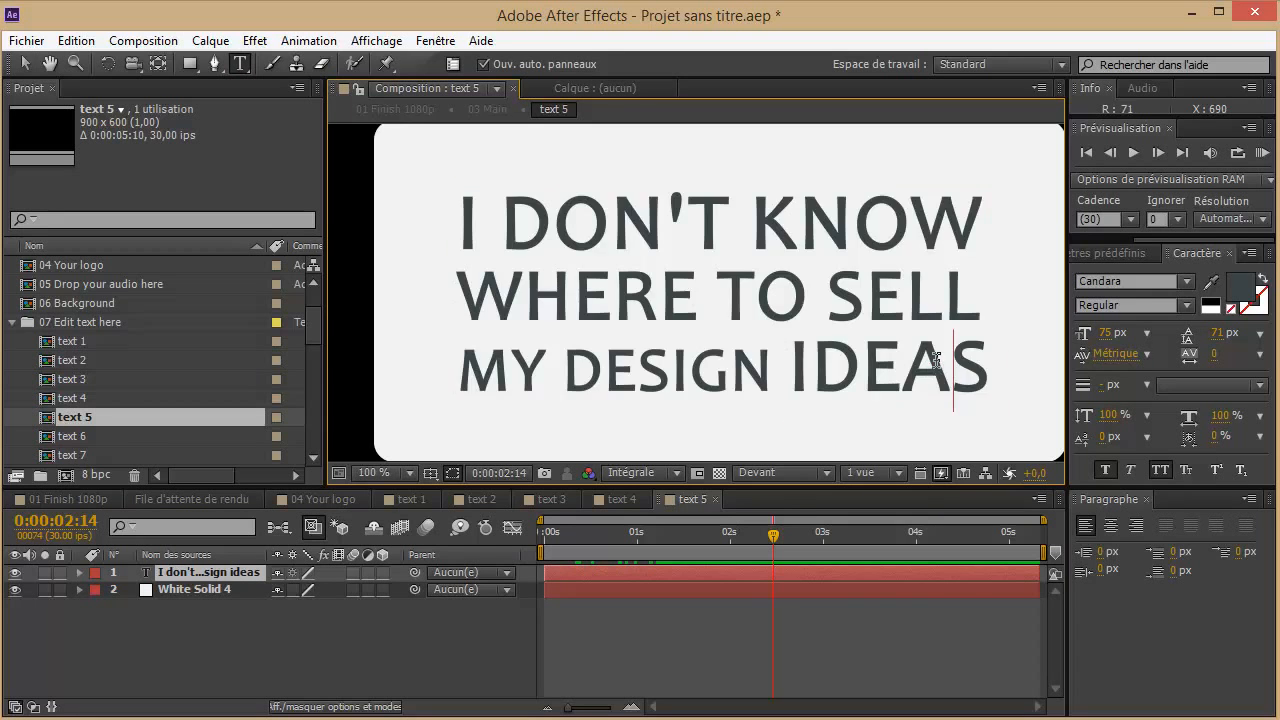
key("ctrl+a")
type("JE E")
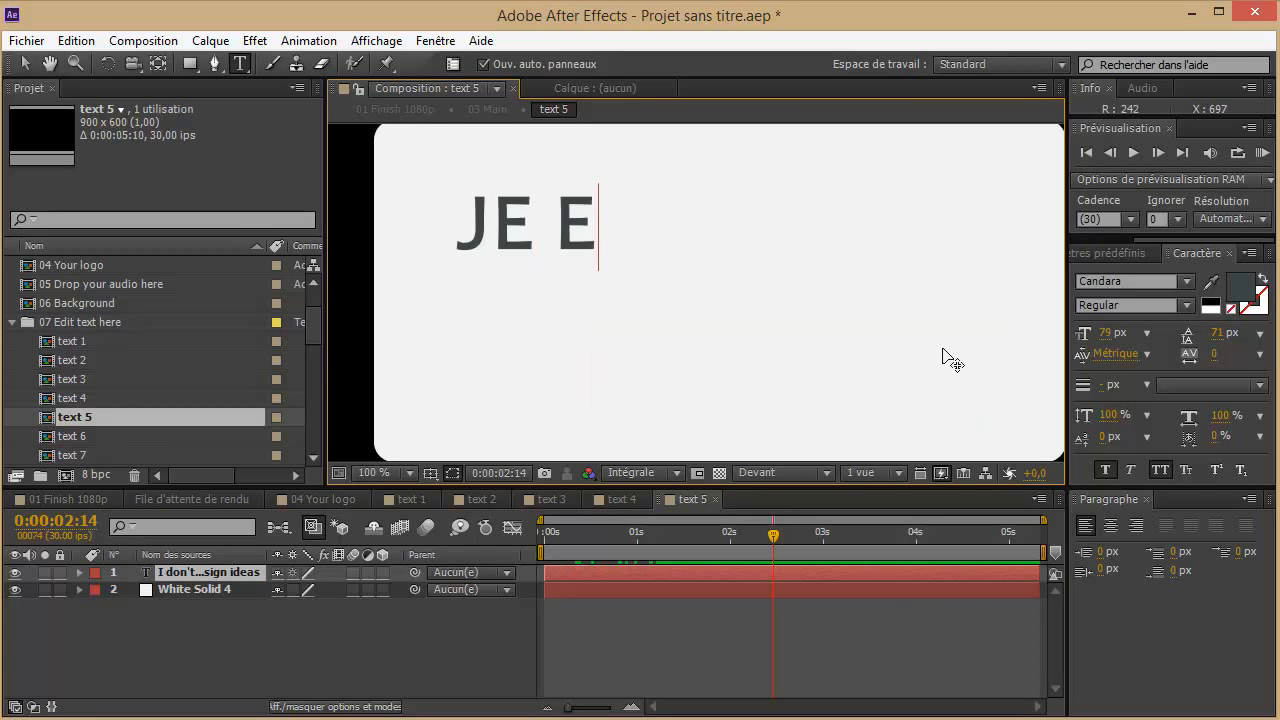
key("BackSpace")
type("NE SAIS")
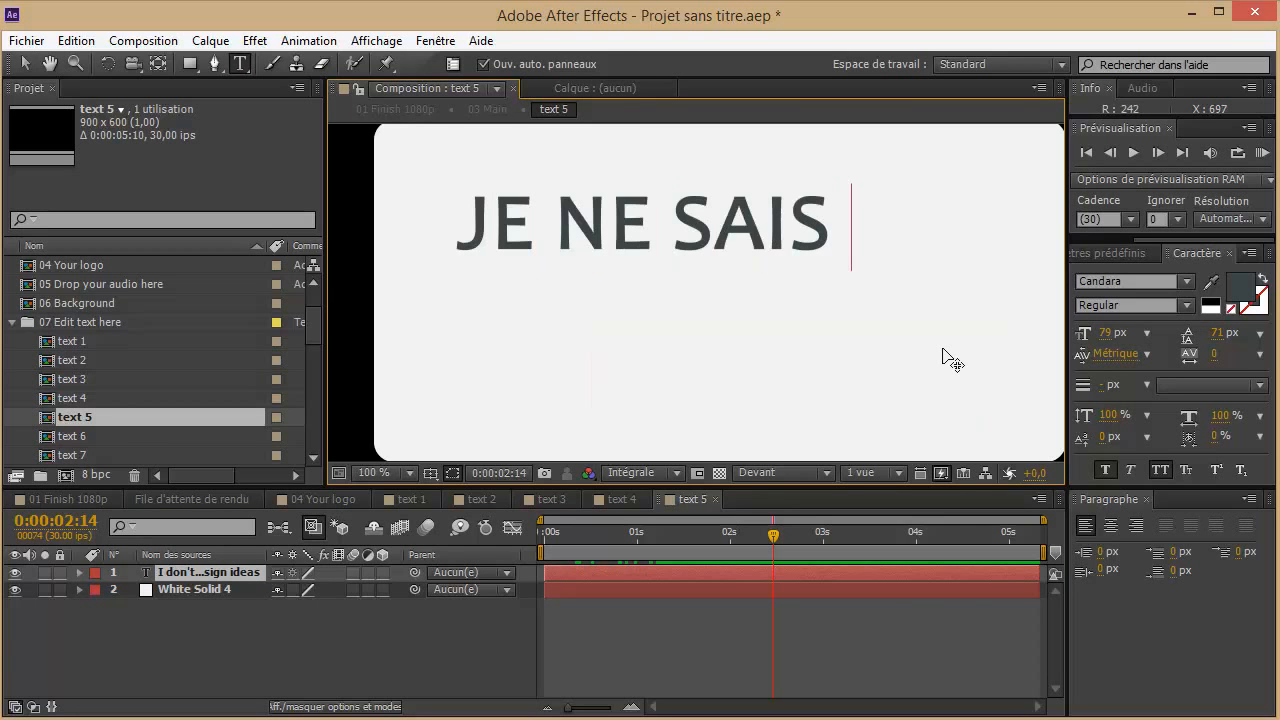
type(" PAS O")
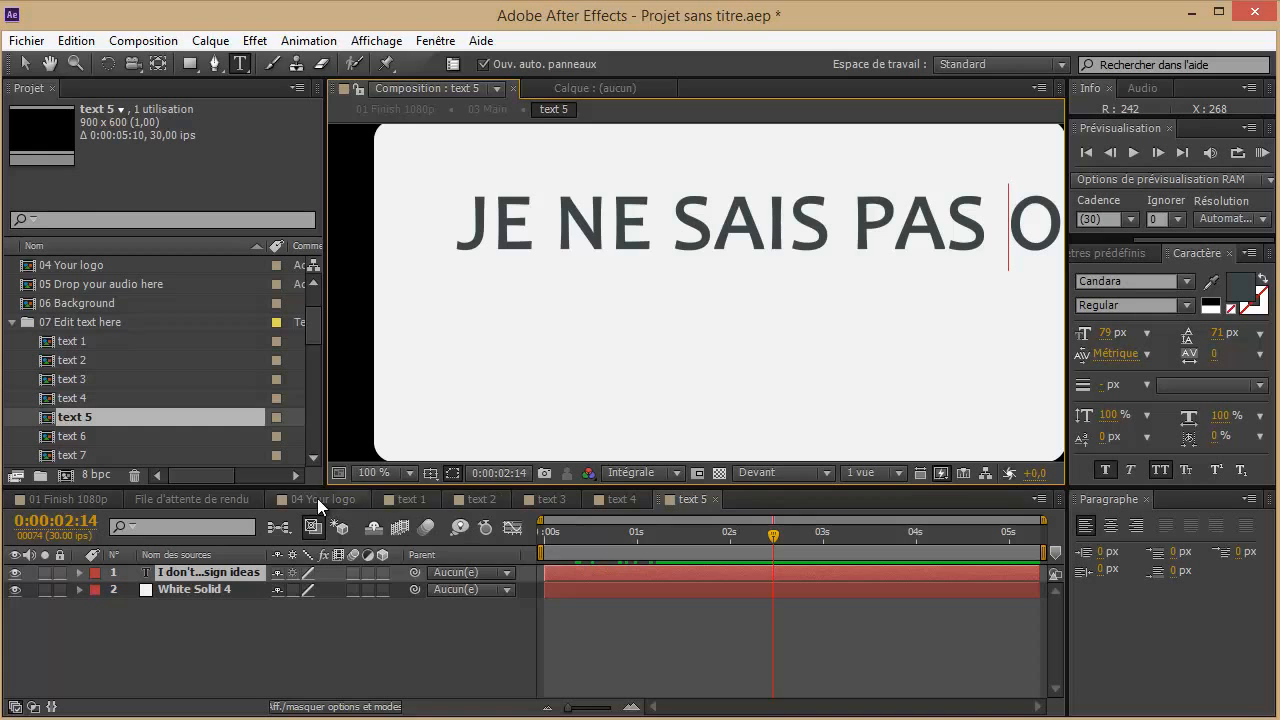
Break the text 5 sentence onto a second line before OU and add AFTER EFFECTS as a third line
left_click(408, 475)
left_click(414, 517)
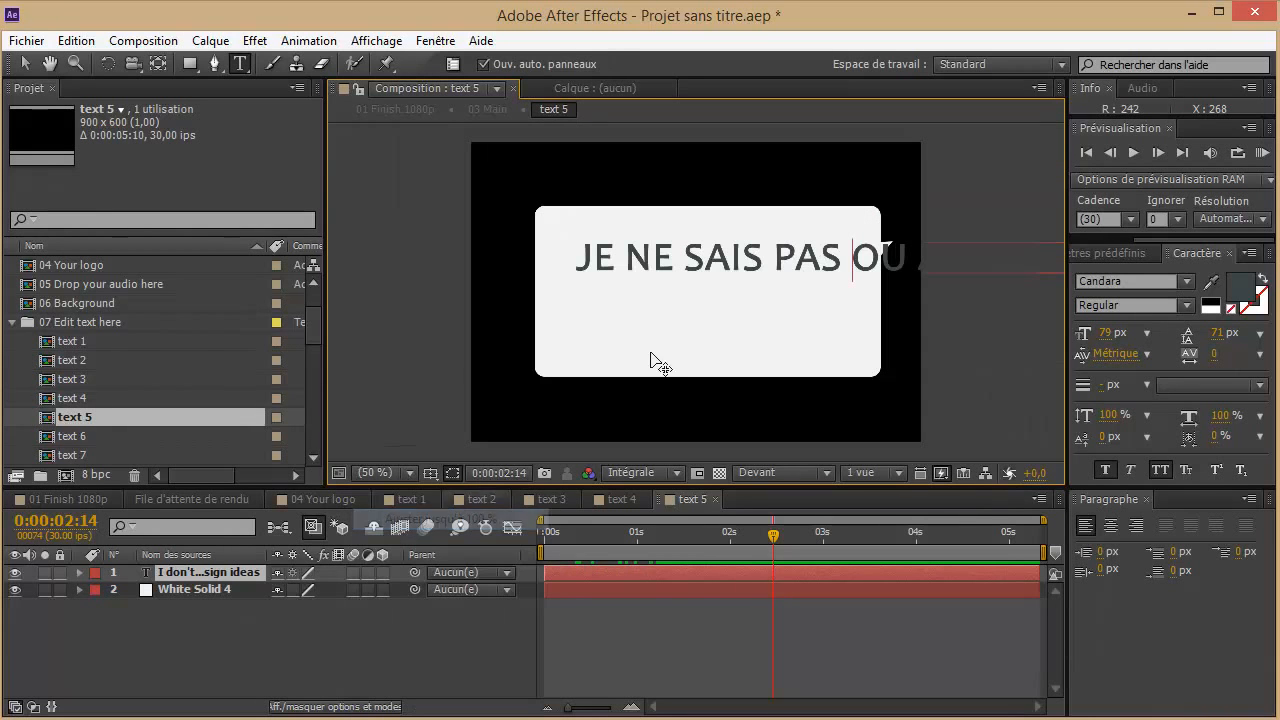
key("Return")
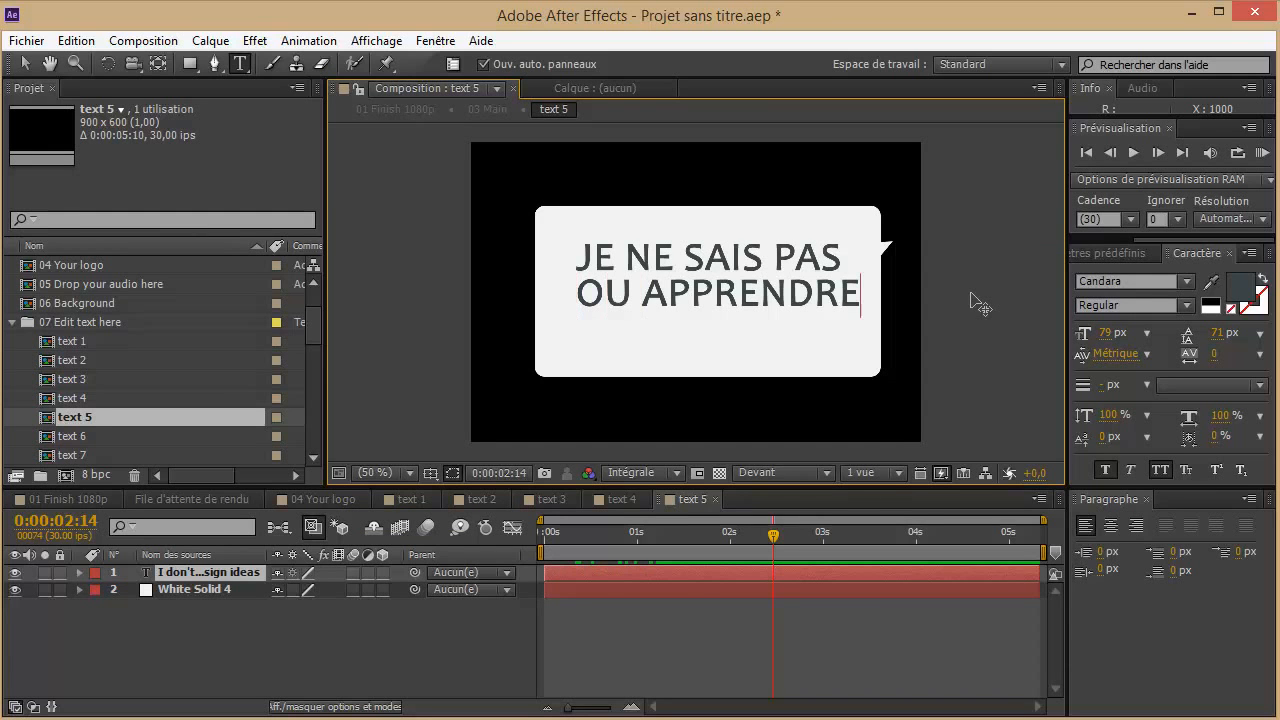
type("AFTE ")
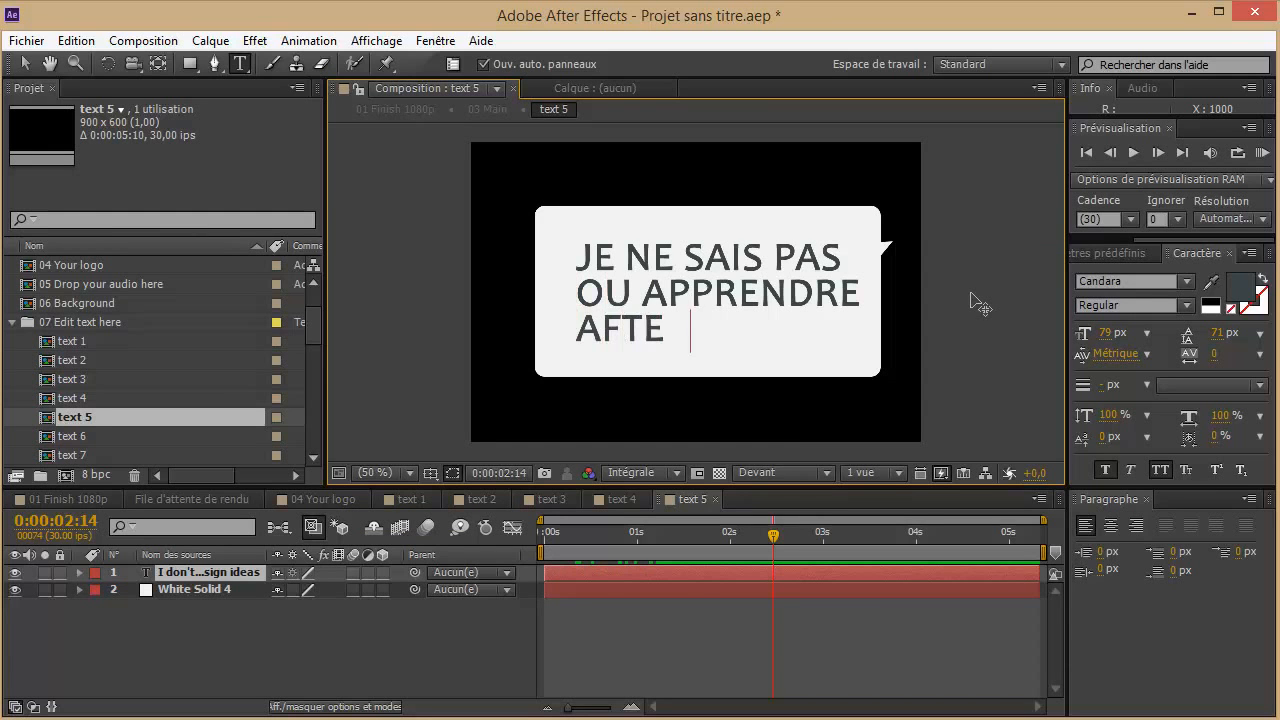
type("R EFF")
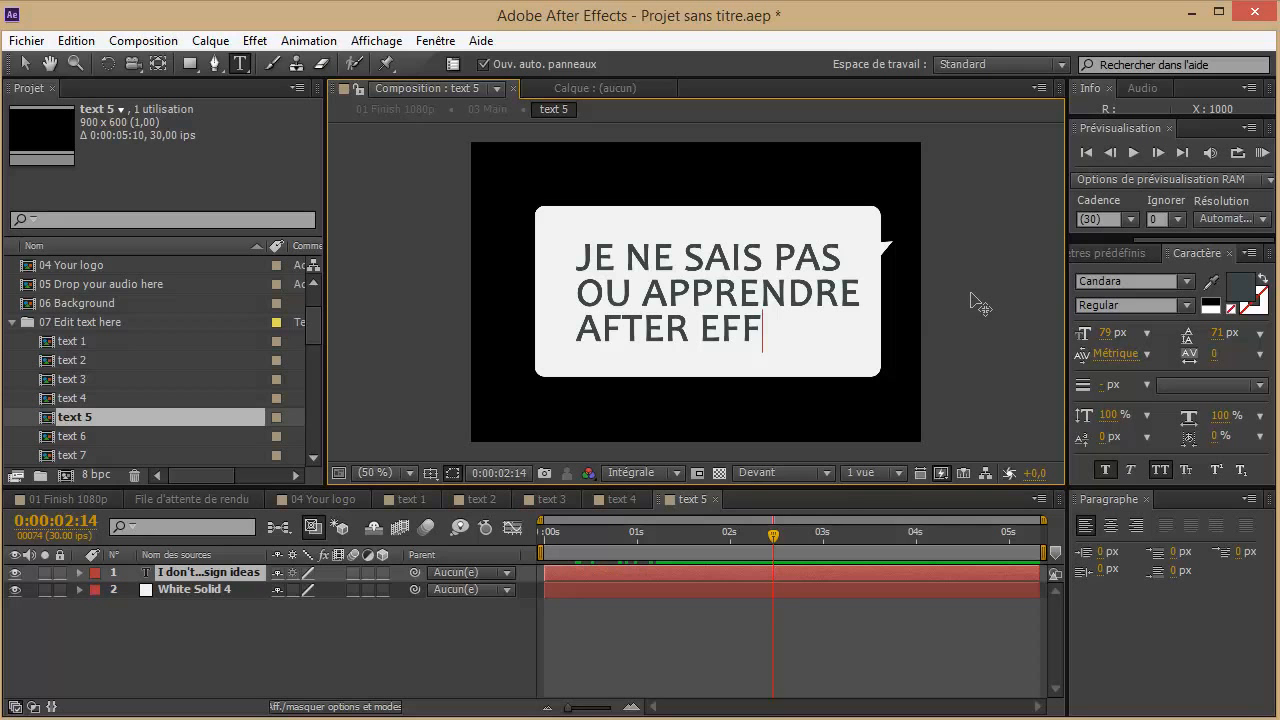
type("FECTS")
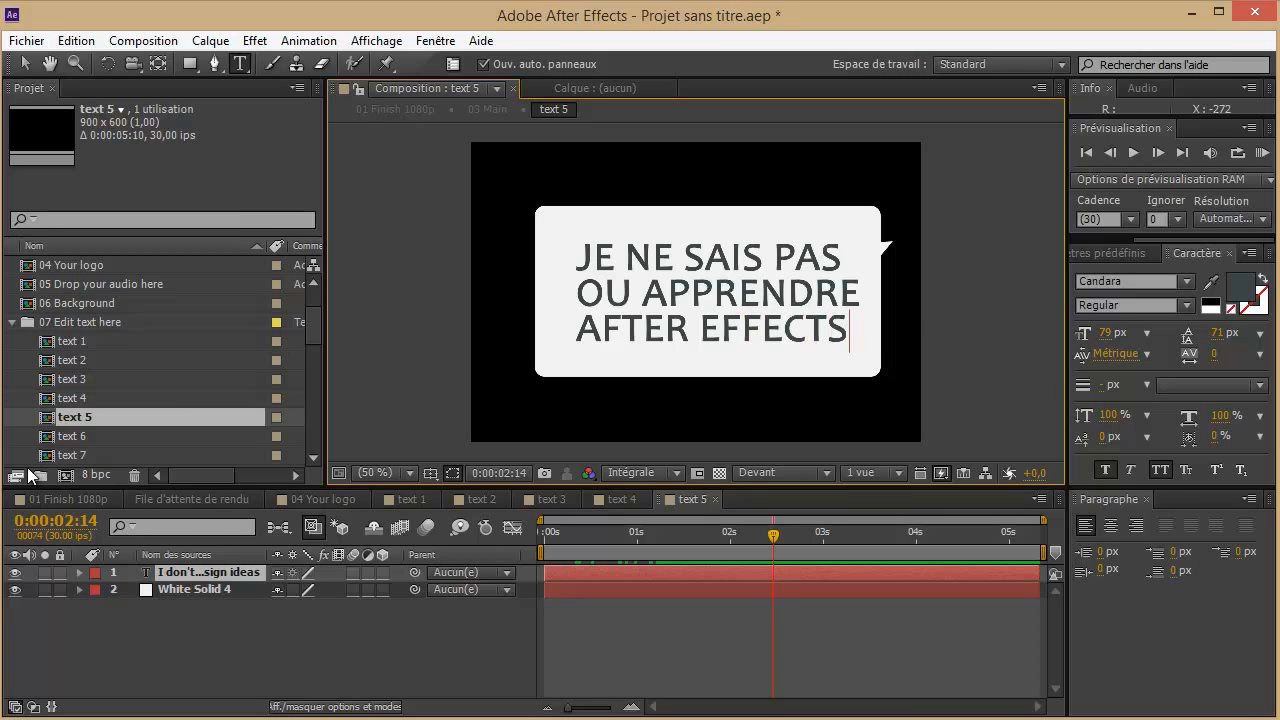
Open the text 6 composition at 0:00:01:02 and replace VIDEOHIVE.NET ? with FORMATION-FACILE
double_click(72, 437)
left_click(637, 543)
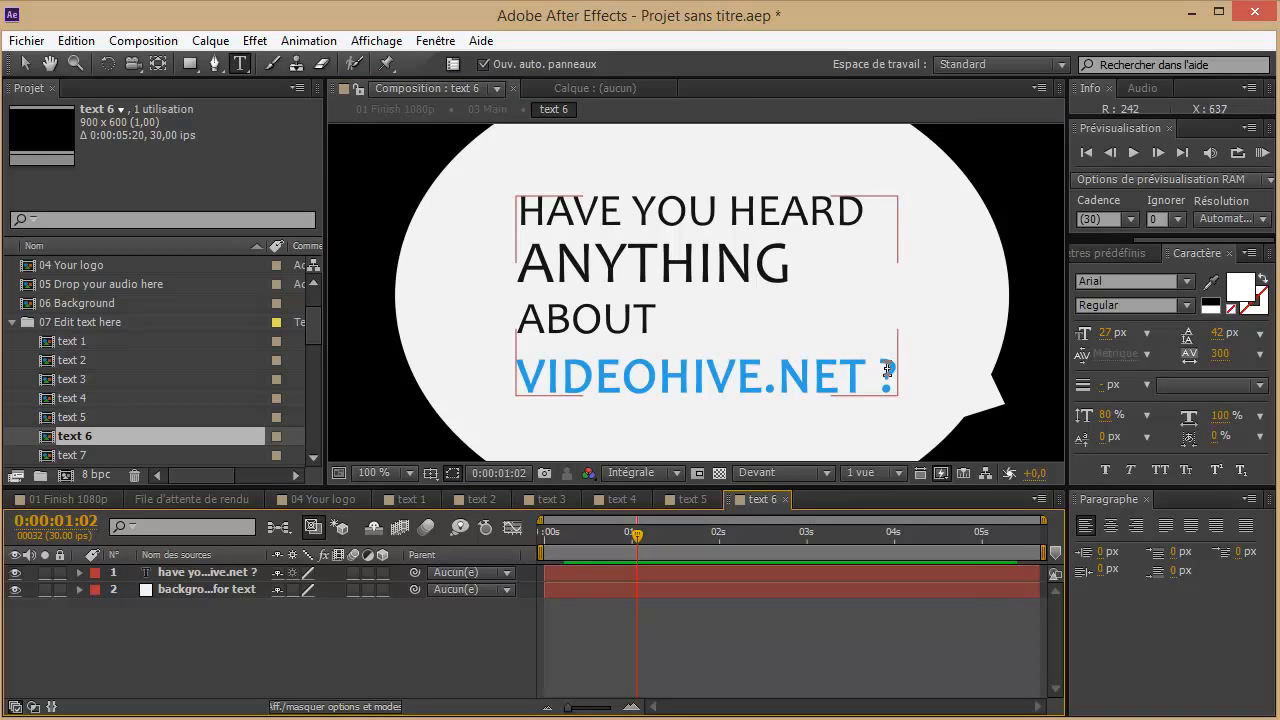
left_click_drag(893, 366, 520, 358)
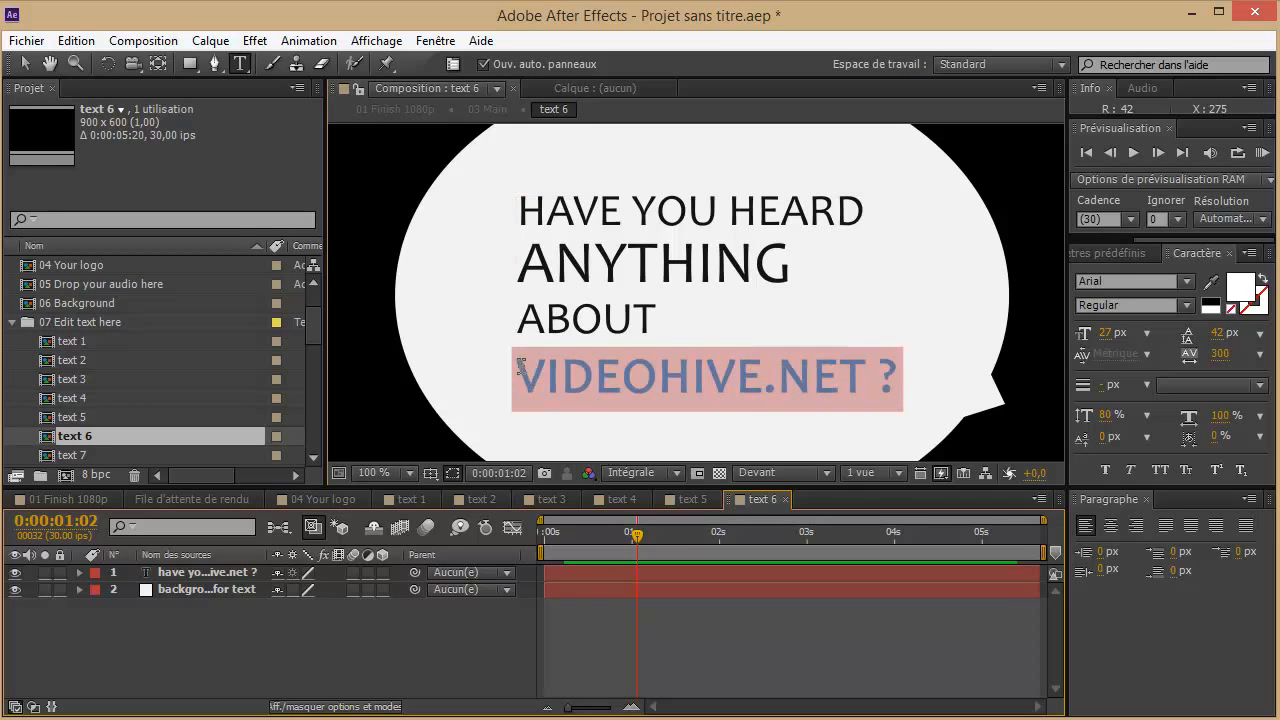
type("FORMATION")
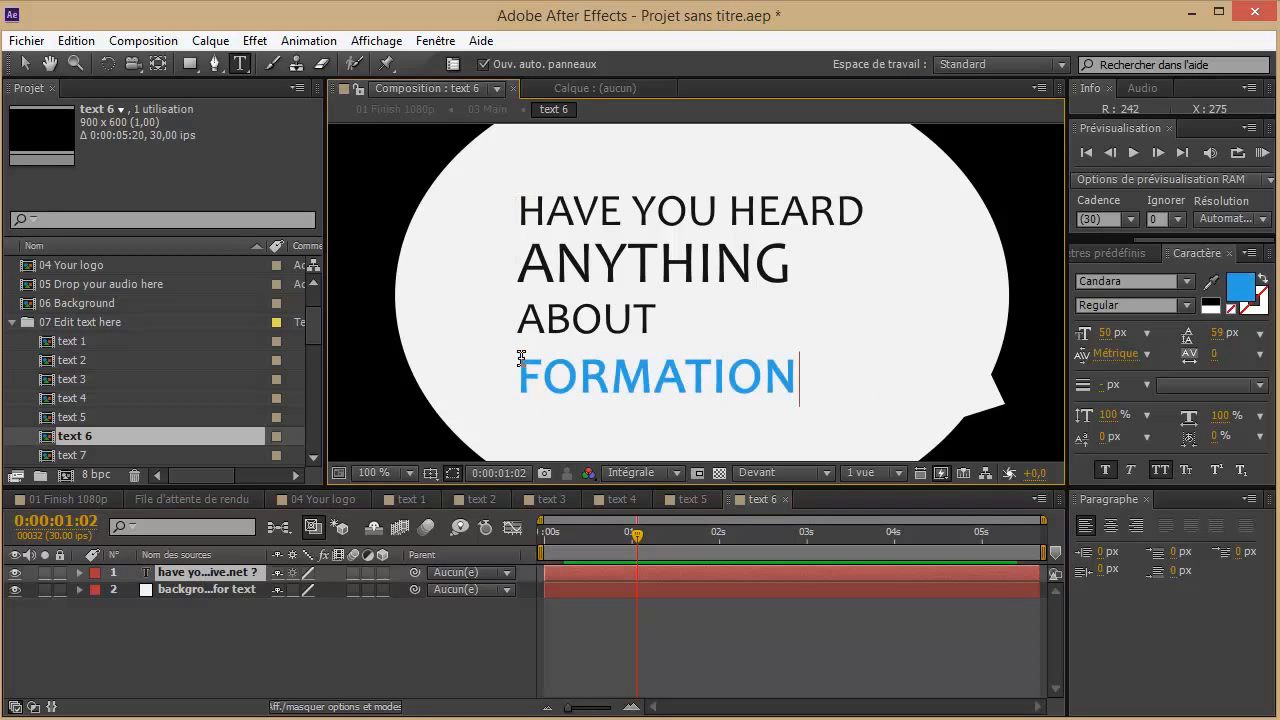
type("-FACILE")
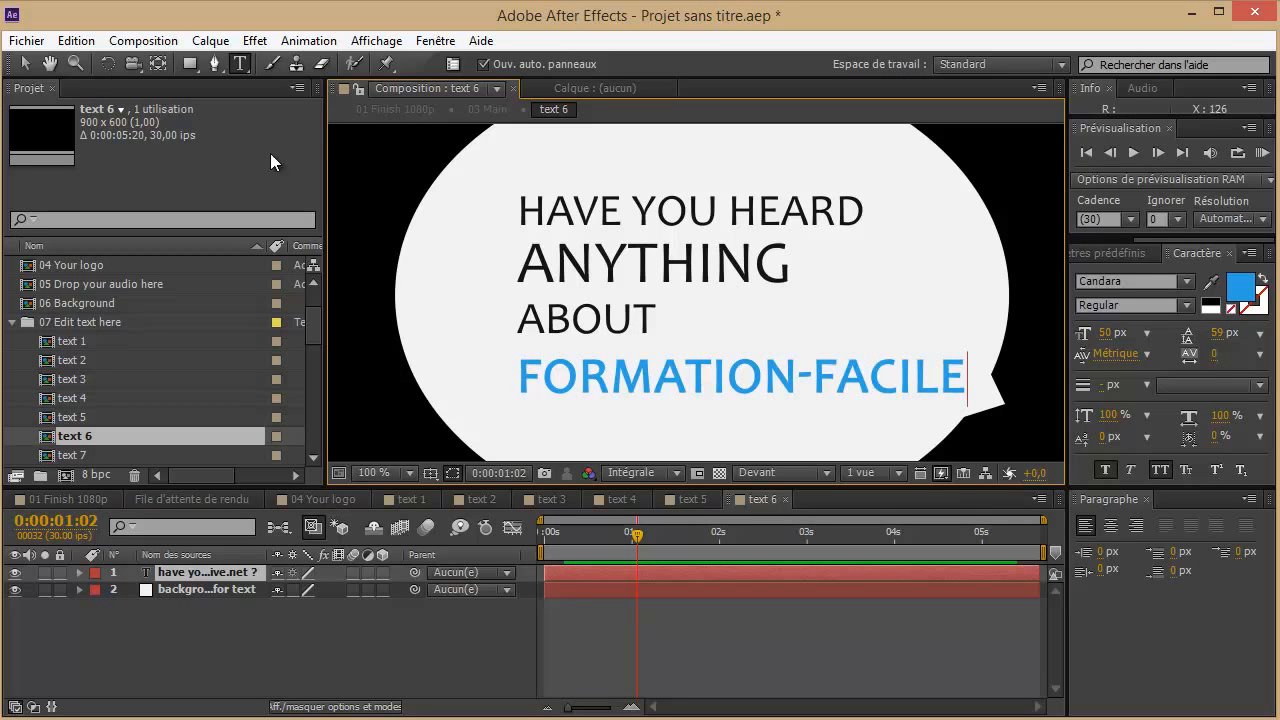
Enlarge the text 6 text layer slightly from its lower-left corner and adjust its position inside the bubble
left_click(25, 64)
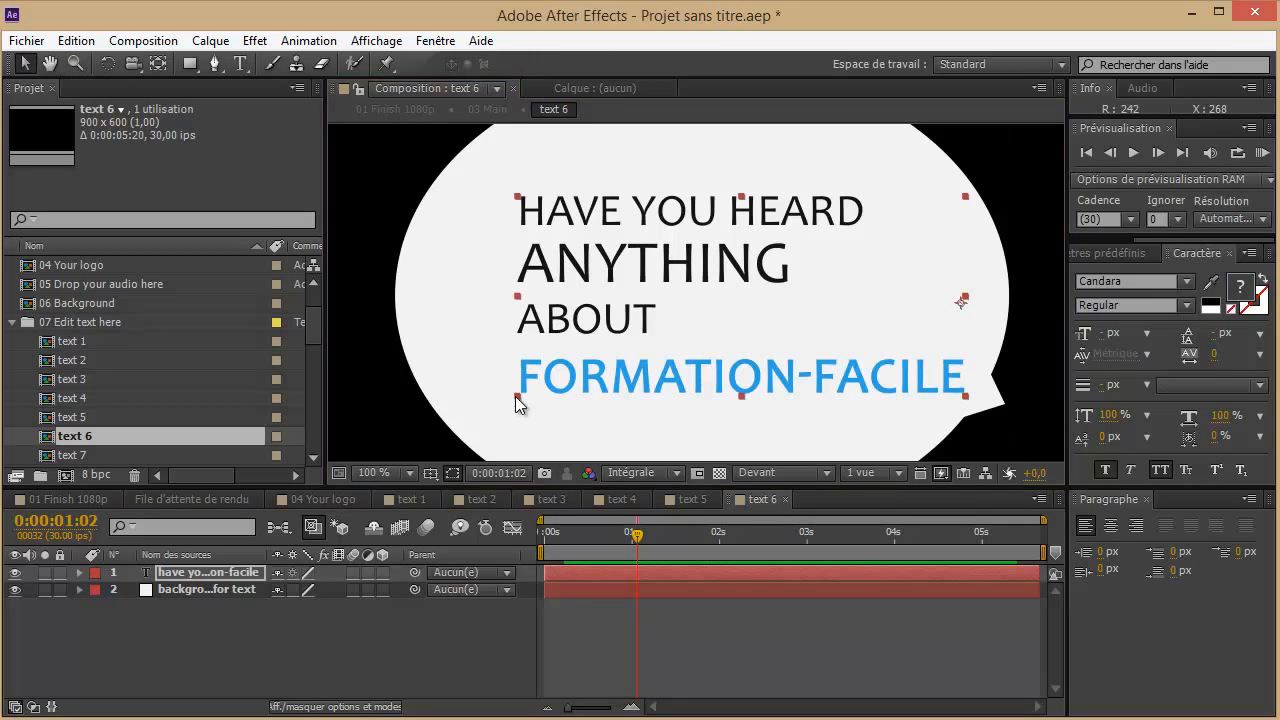
left_click_drag(515, 396, 476, 412)
left_click_drag(651, 290, 645, 281)
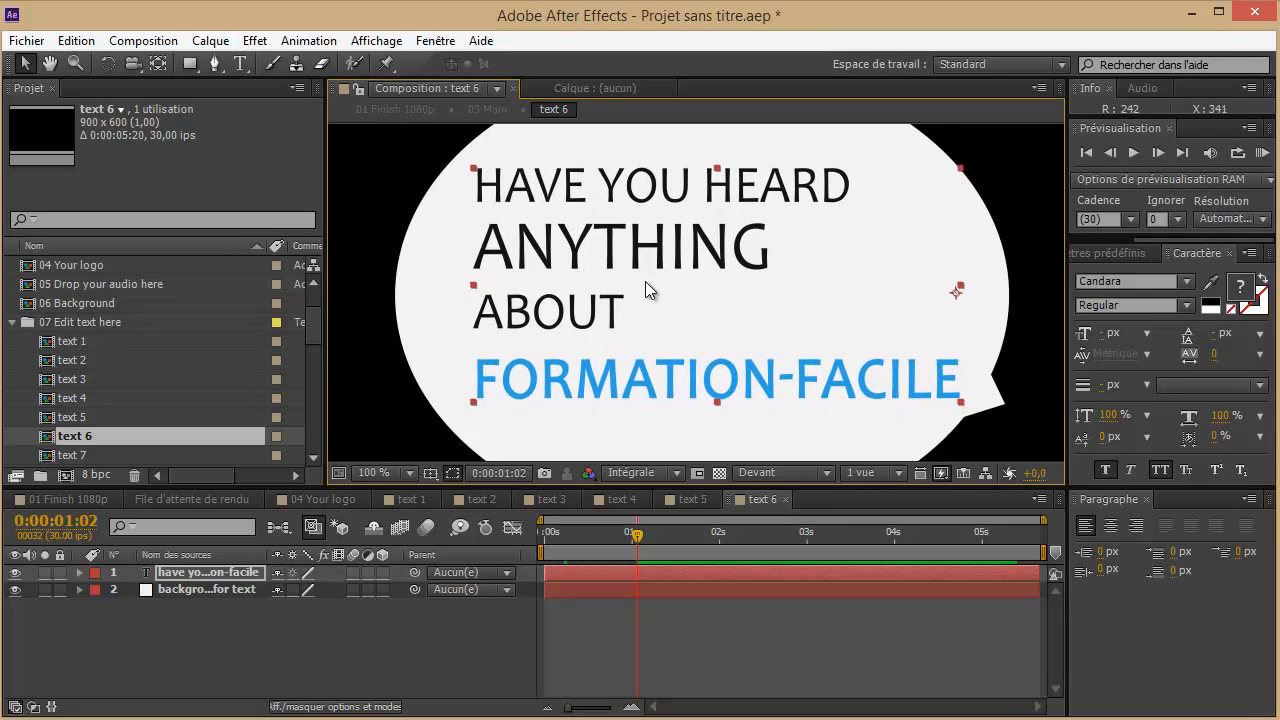
left_click(1105, 253)
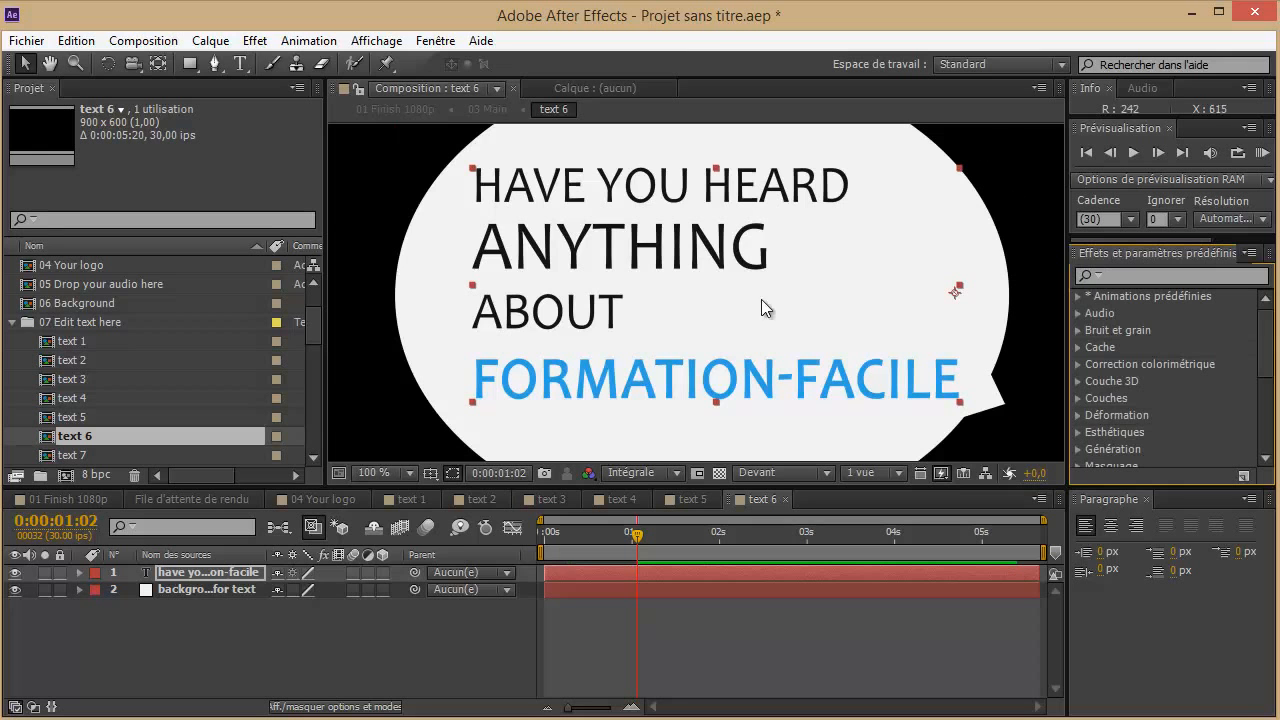
Reshape the text 6 bubble mask by moving its upper point left, lower point down and leftmost point outward
left_click(390, 473)
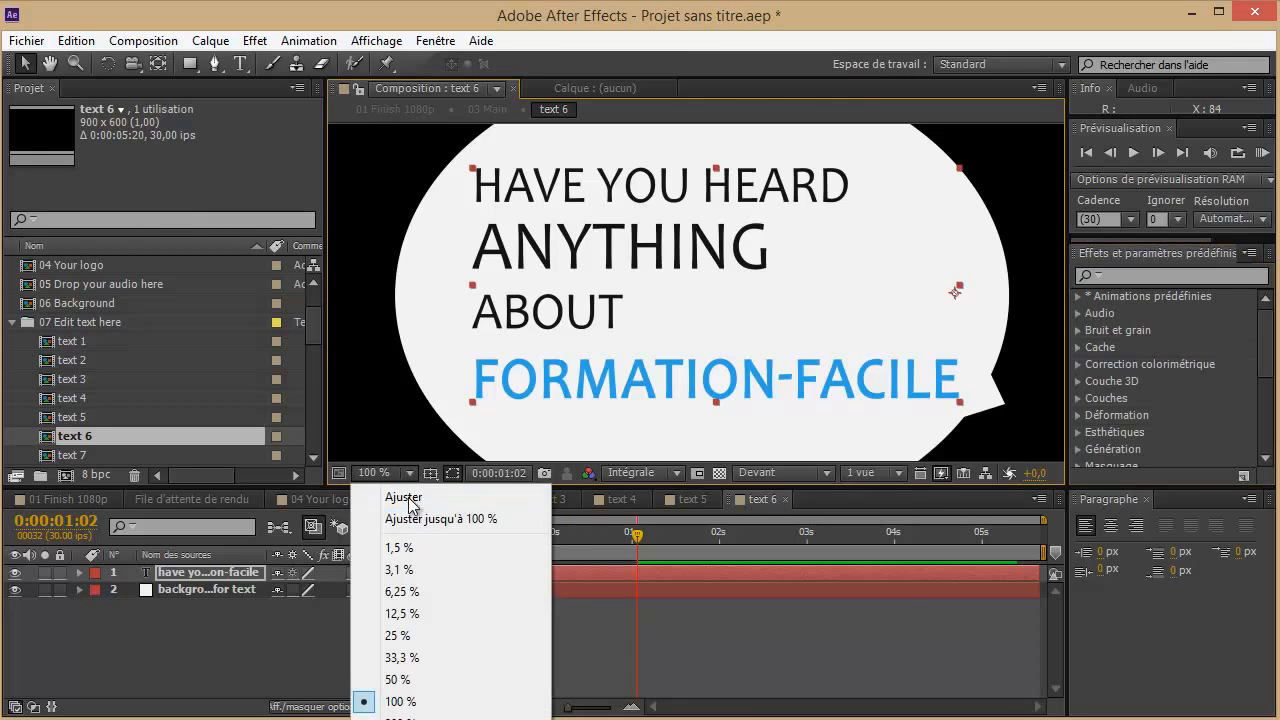
left_click(400, 674)
left_click(668, 197)
left_click_drag(698, 177, 650, 179)
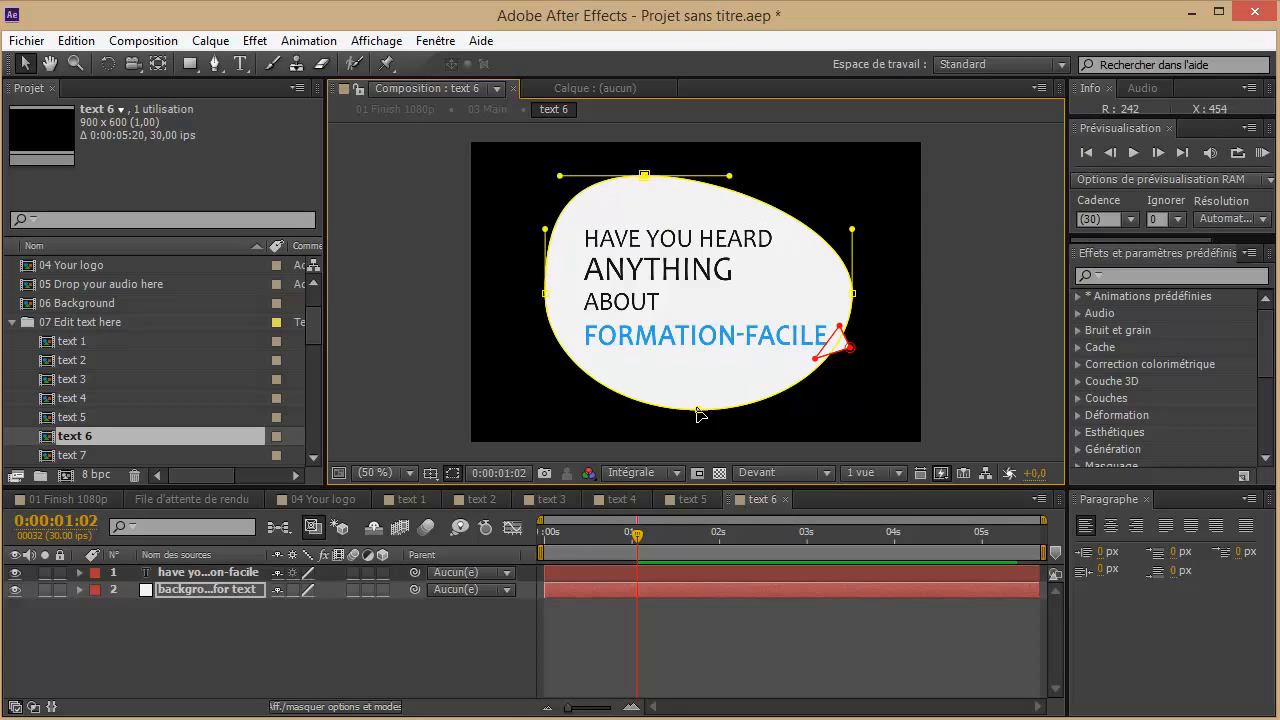
left_click_drag(698, 410, 703, 425)
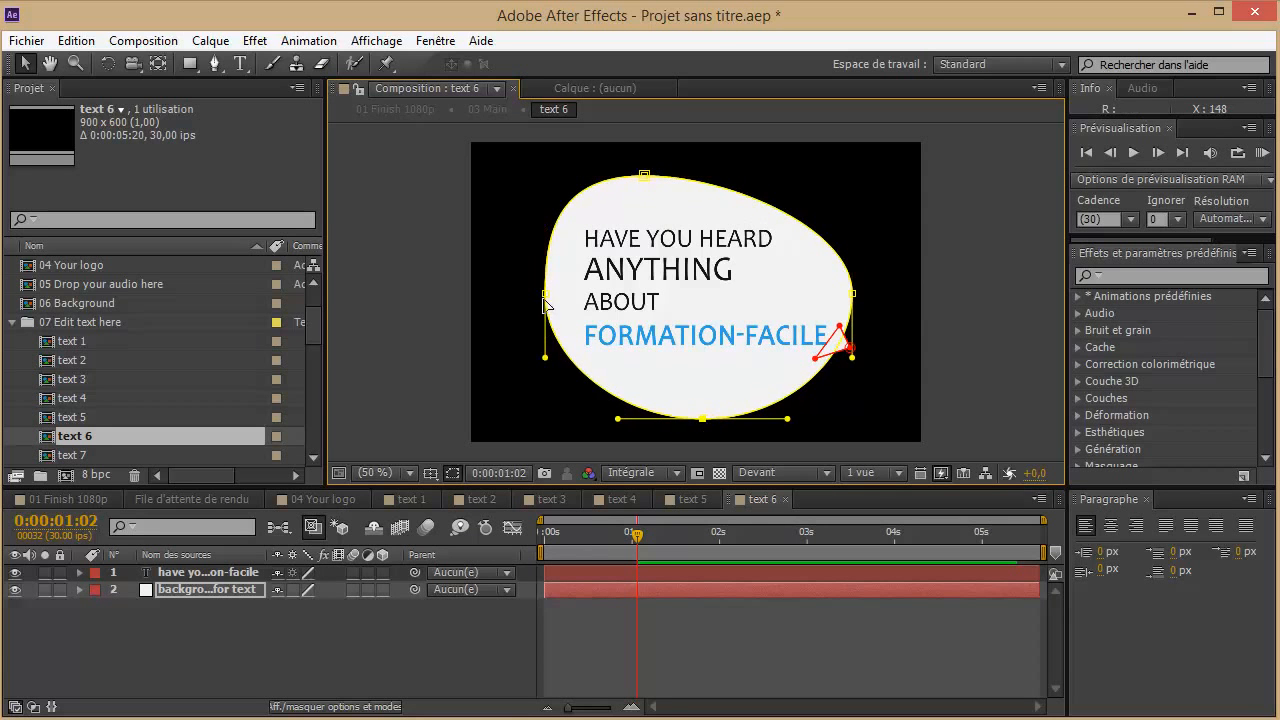
left_click_drag(546, 295, 530, 303)
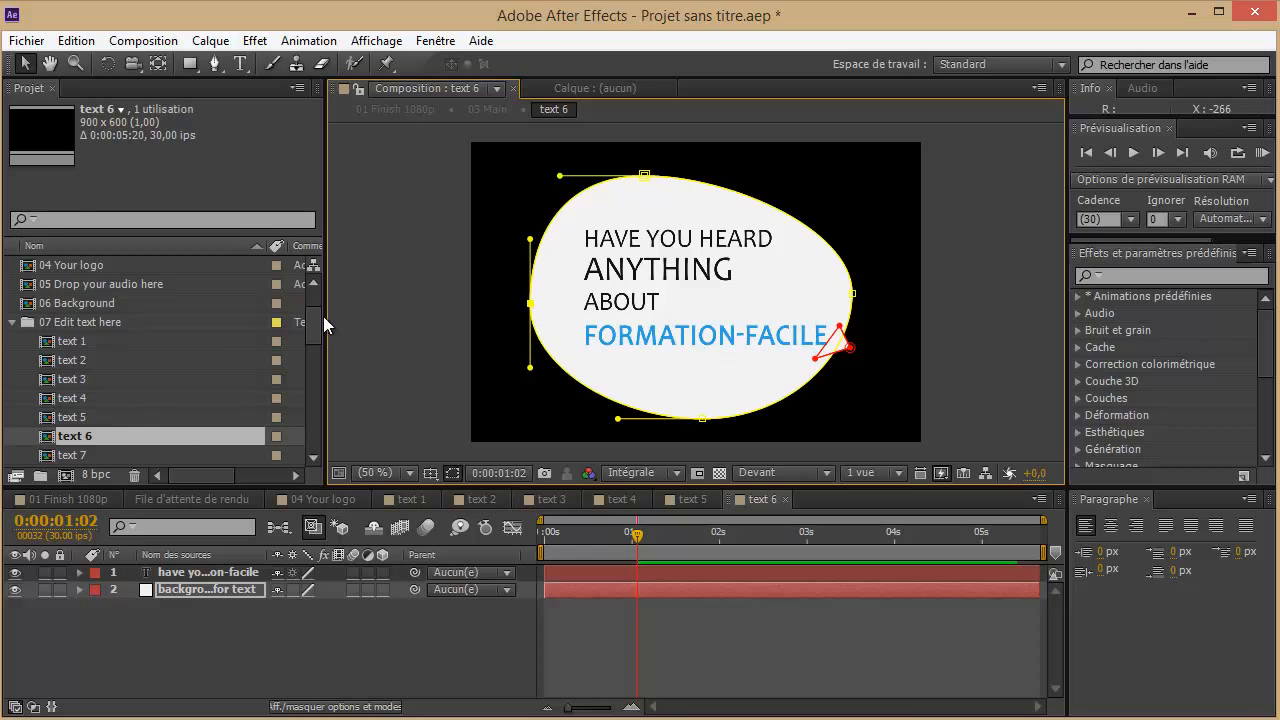
Open the text 7 and text 8 compositions, look through the remaining text compositions, and collapse the 07 Edit text here folder
scroll(318, 328, "down", 3)
double_click(97, 345)
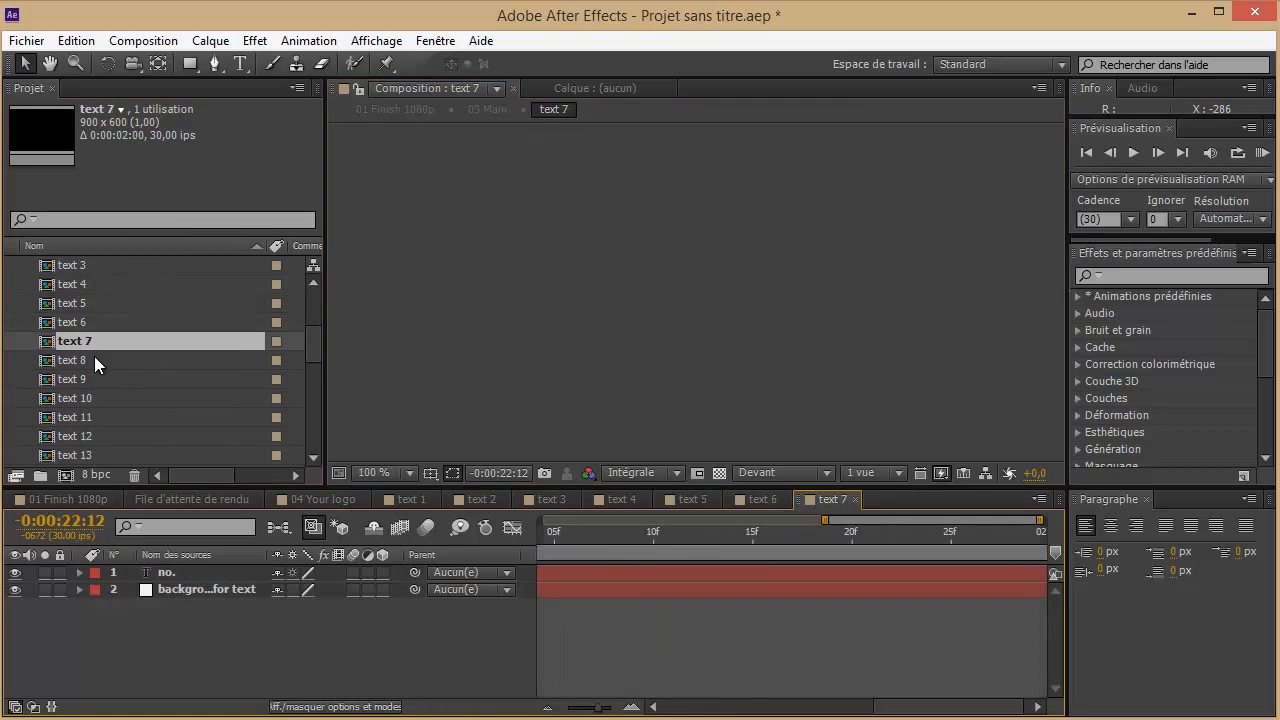
double_click(95, 358)
scroll(307, 342, "down", 5)
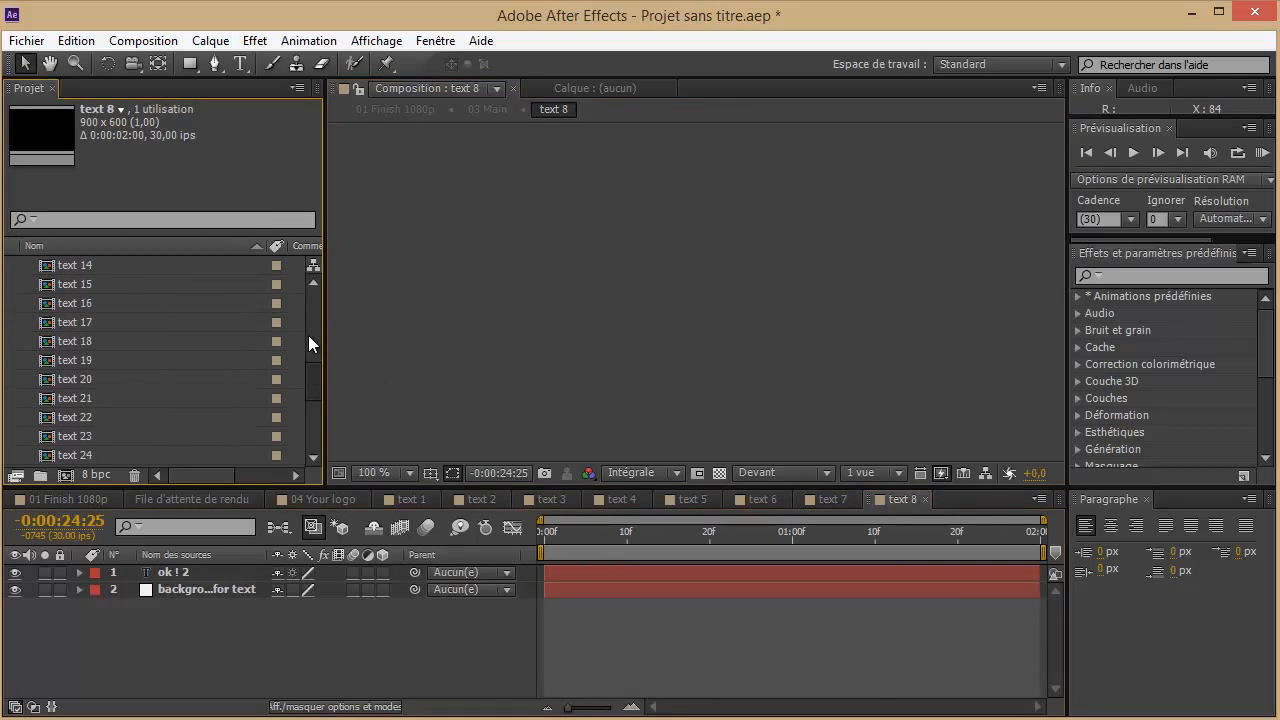
scroll(87, 341, "up", 10)
left_click(11, 379)
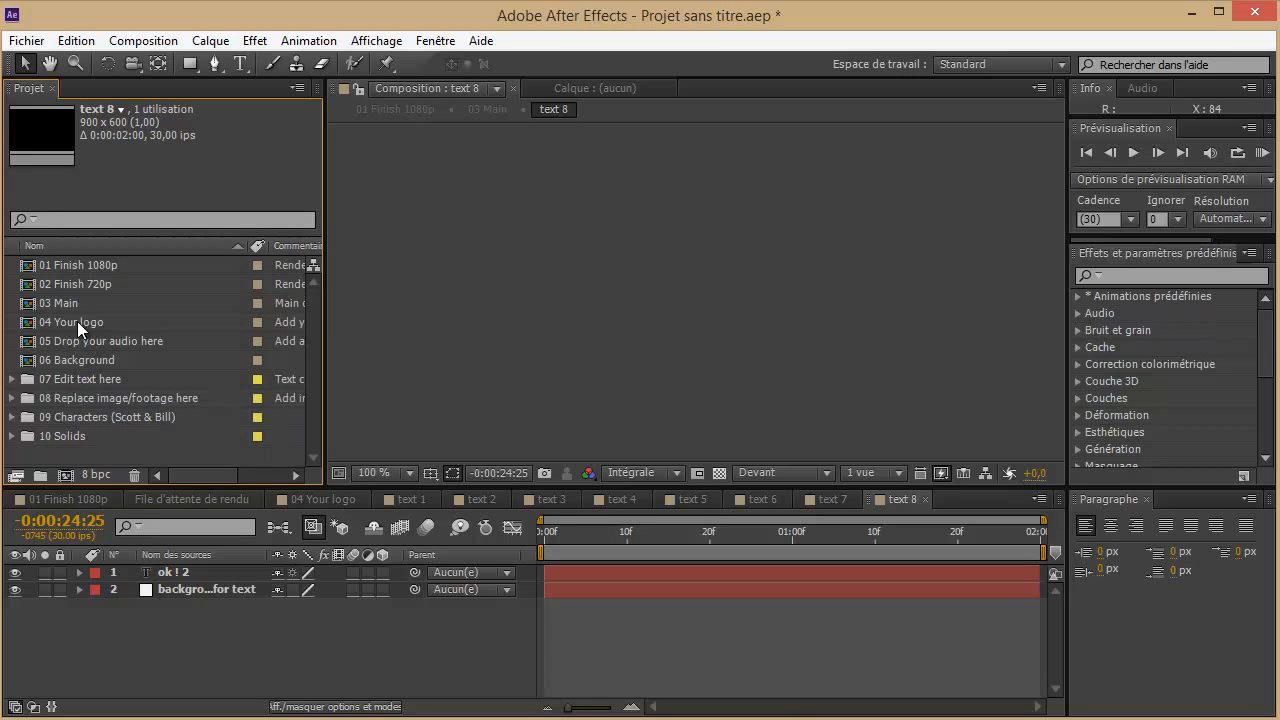
Open the image or video 1 composition from the 08 Replace image/footage here folder and show its whole frame at 0:00:04:08
left_click(77, 402)
left_click(11, 398)
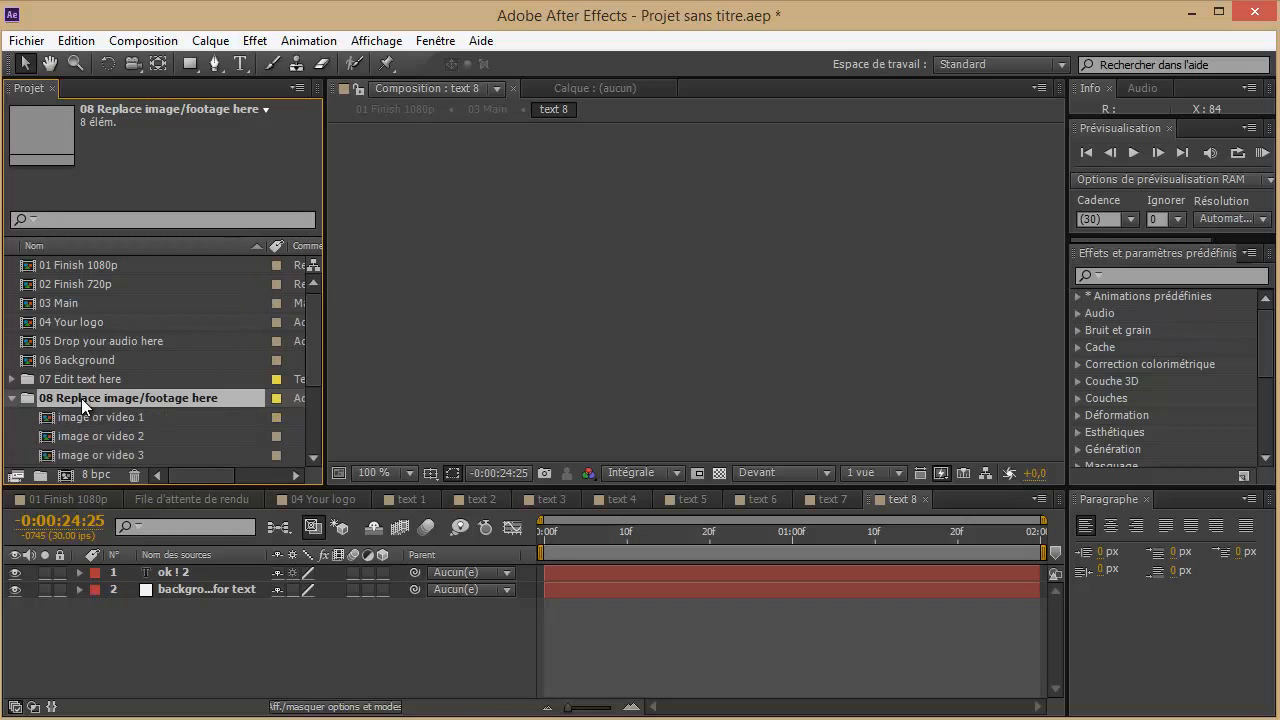
scroll(96, 342, "down", 2)
double_click(121, 324)
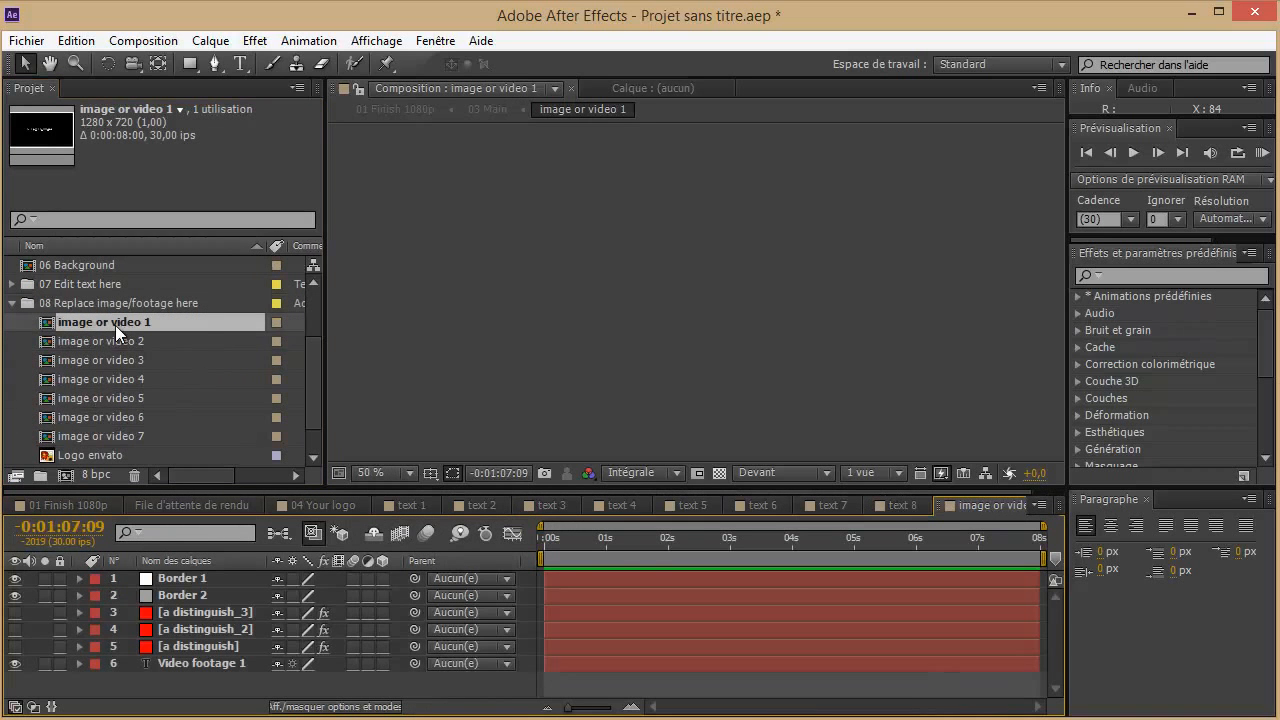
left_click(631, 538)
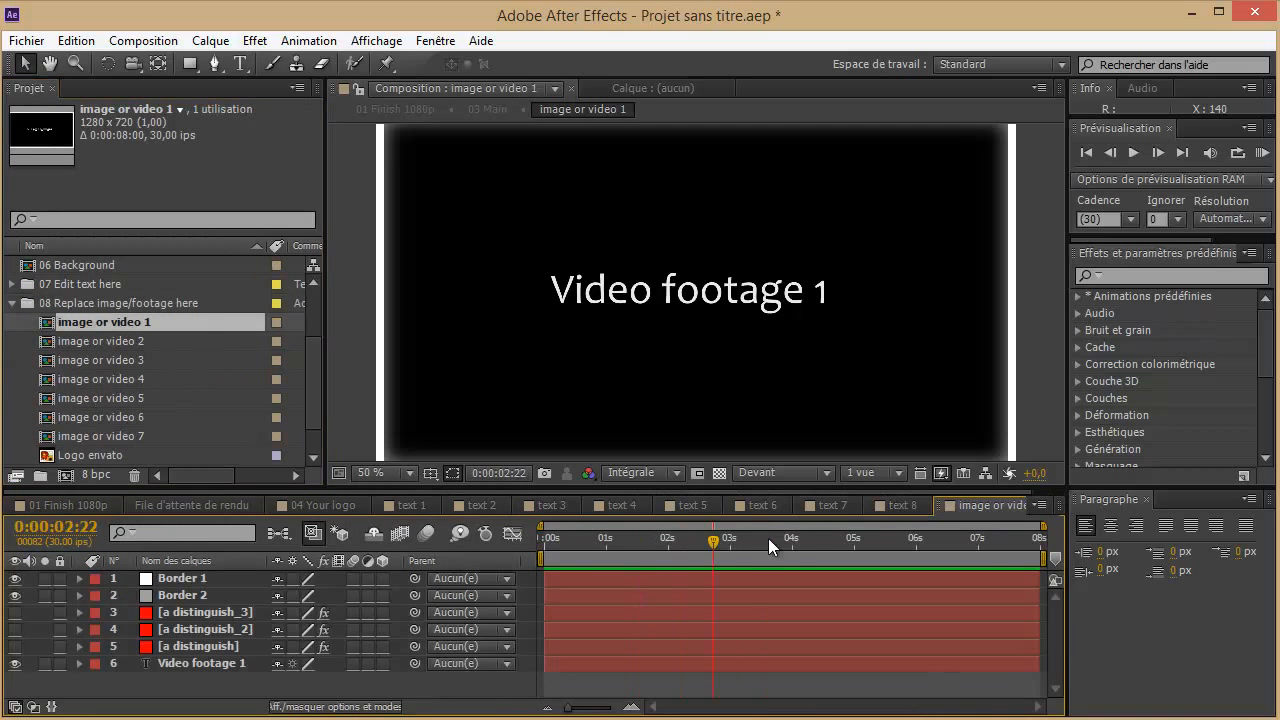
left_click(808, 536)
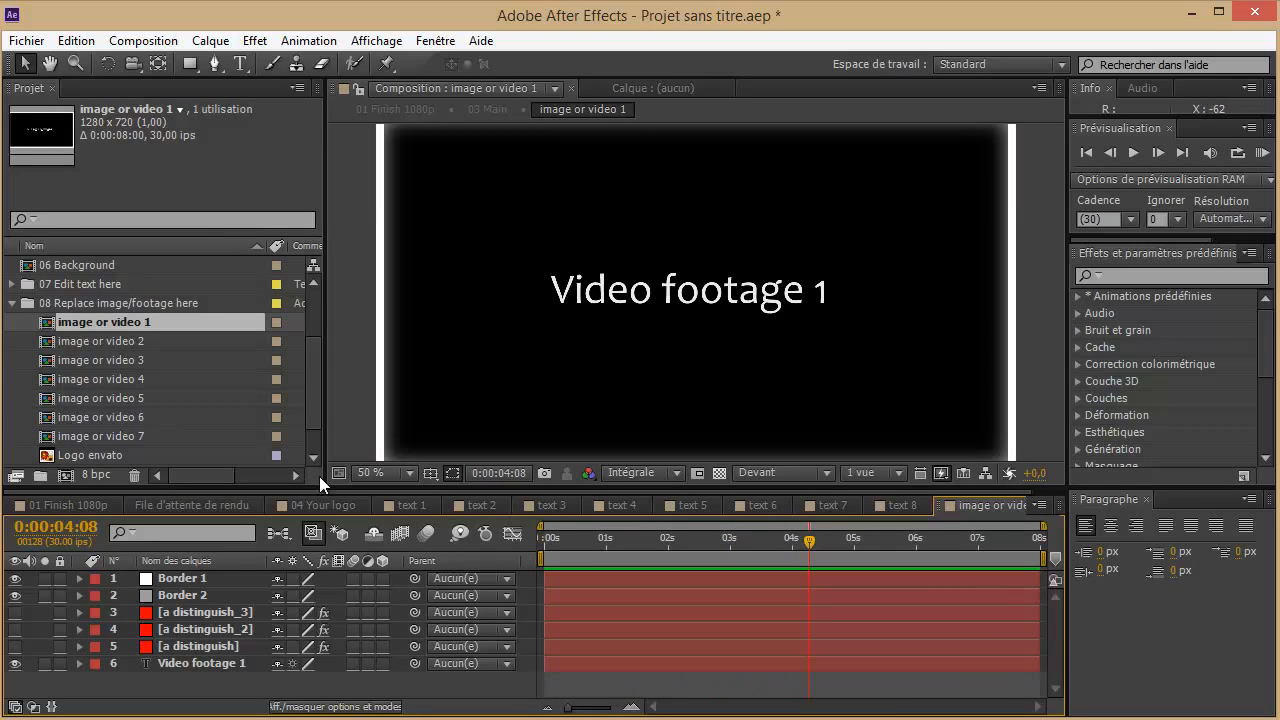
left_click(412, 472)
left_click(434, 521)
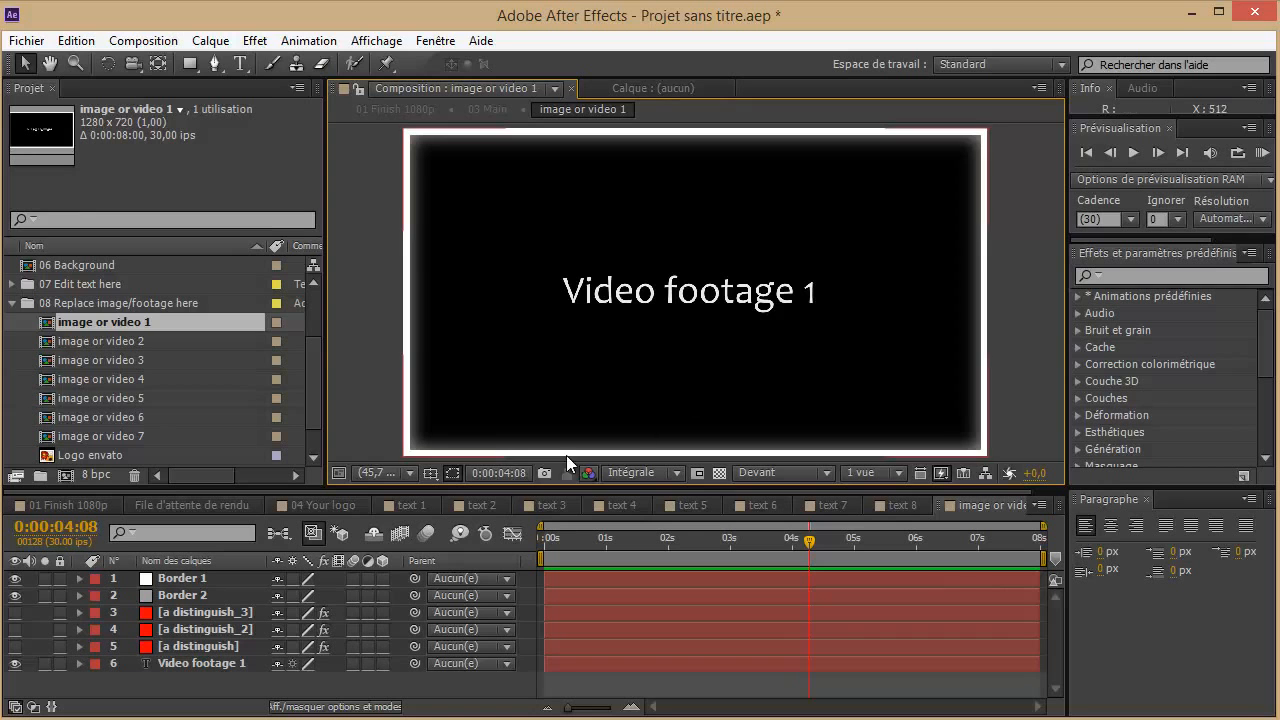
Import logotr.jpg into the 08 Replace image/footage here folder and place it directly below the Border 2 layer in image or video 1
left_click(77, 453)
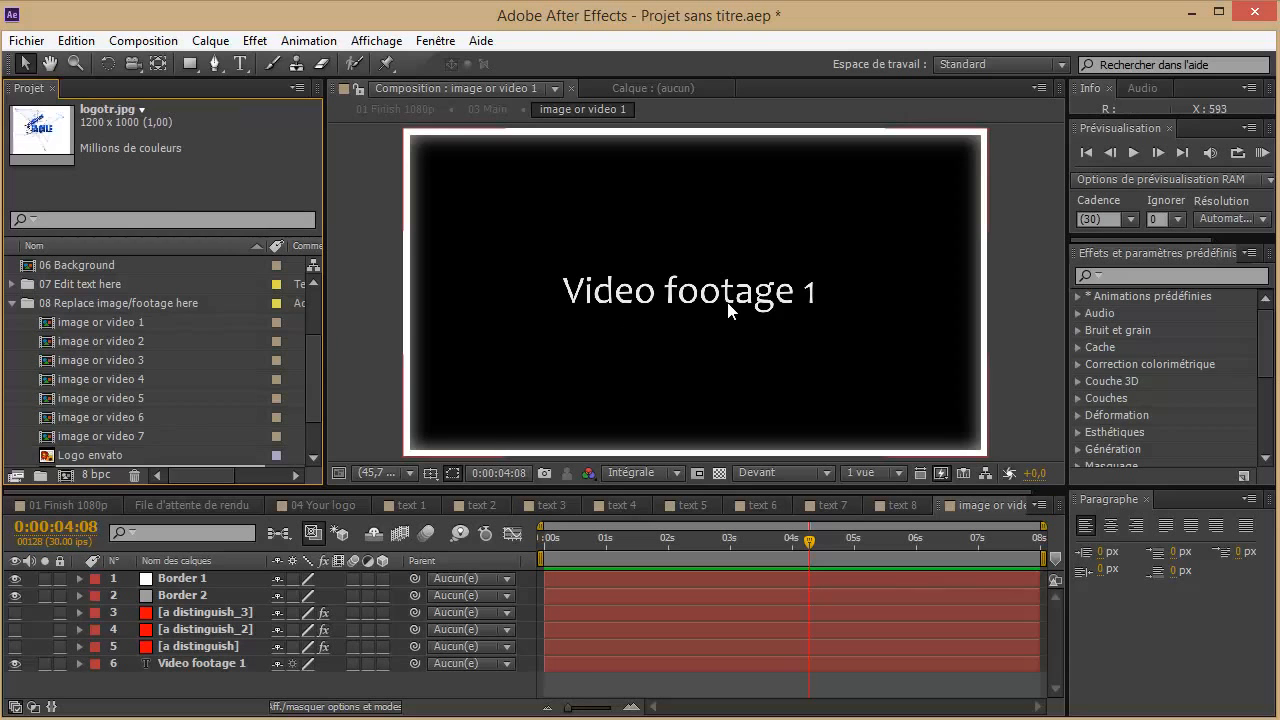
scroll(315, 358, "down", 1)
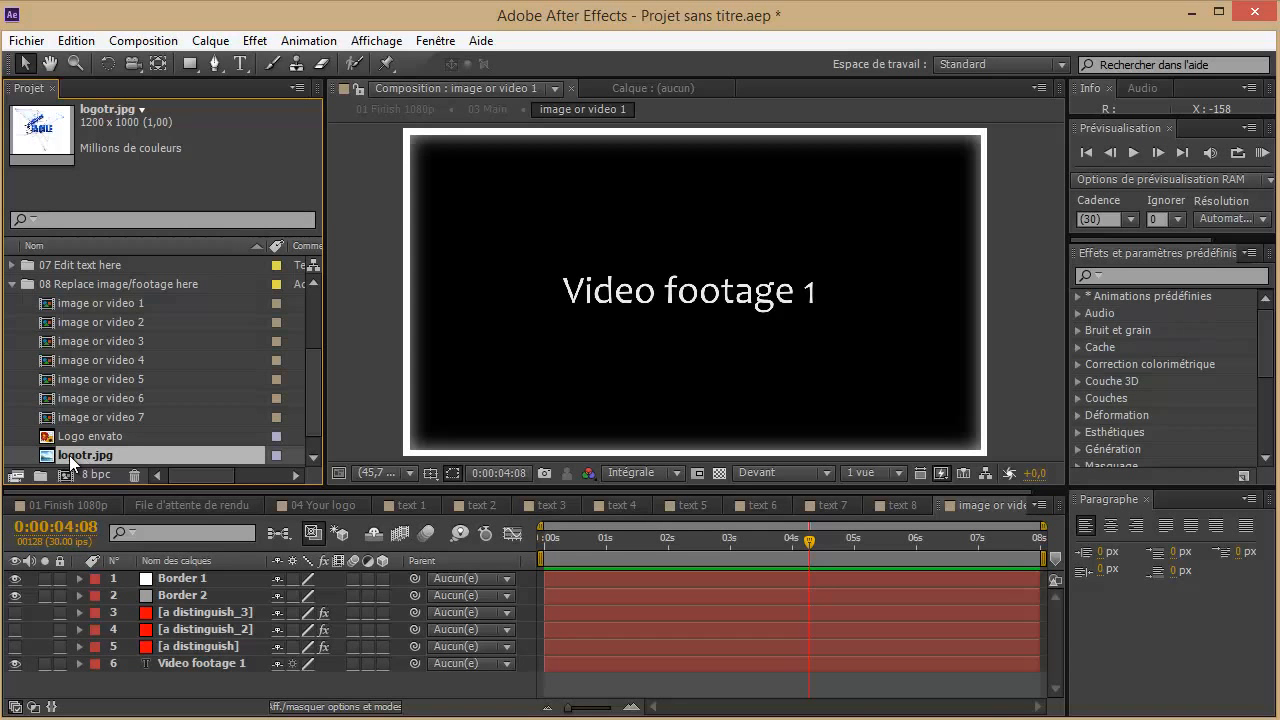
left_click_drag(68, 456, 178, 645)
left_click_drag(185, 603, 185, 603)
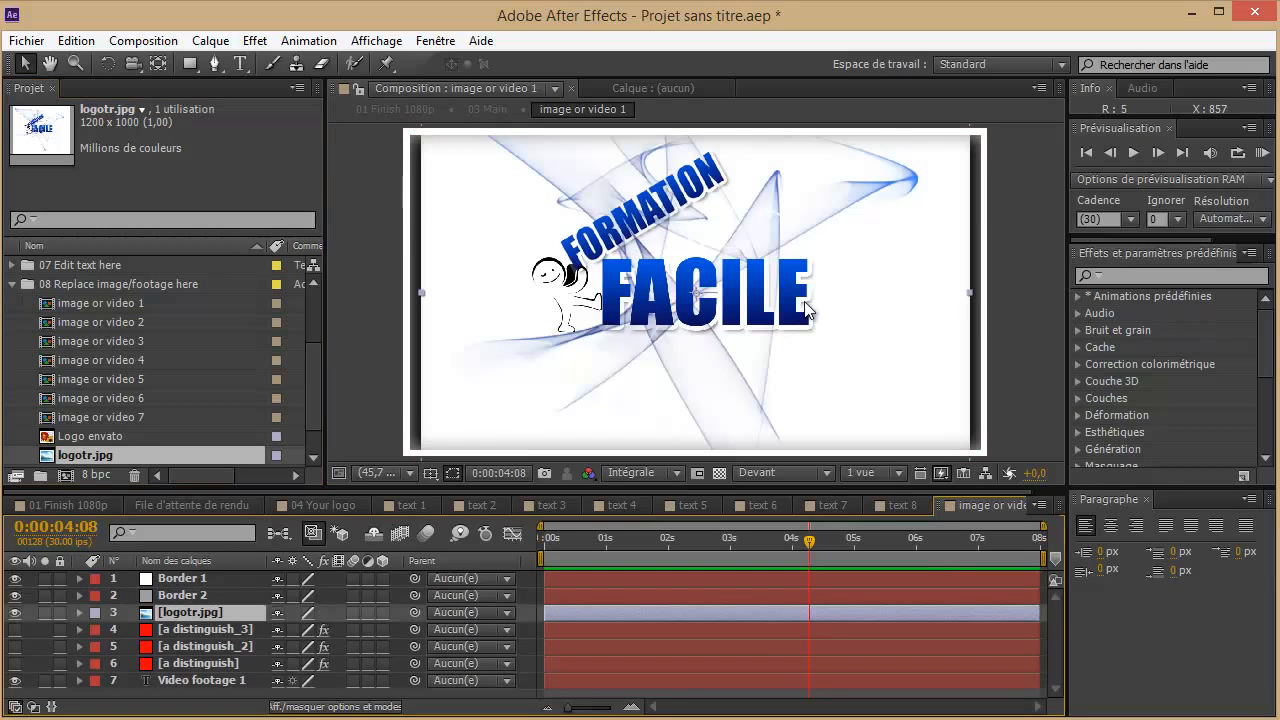
Widen the logotr.jpg layer to fill the white frame and nudge it slightly downward
left_click_drag(970, 291, 981, 293)
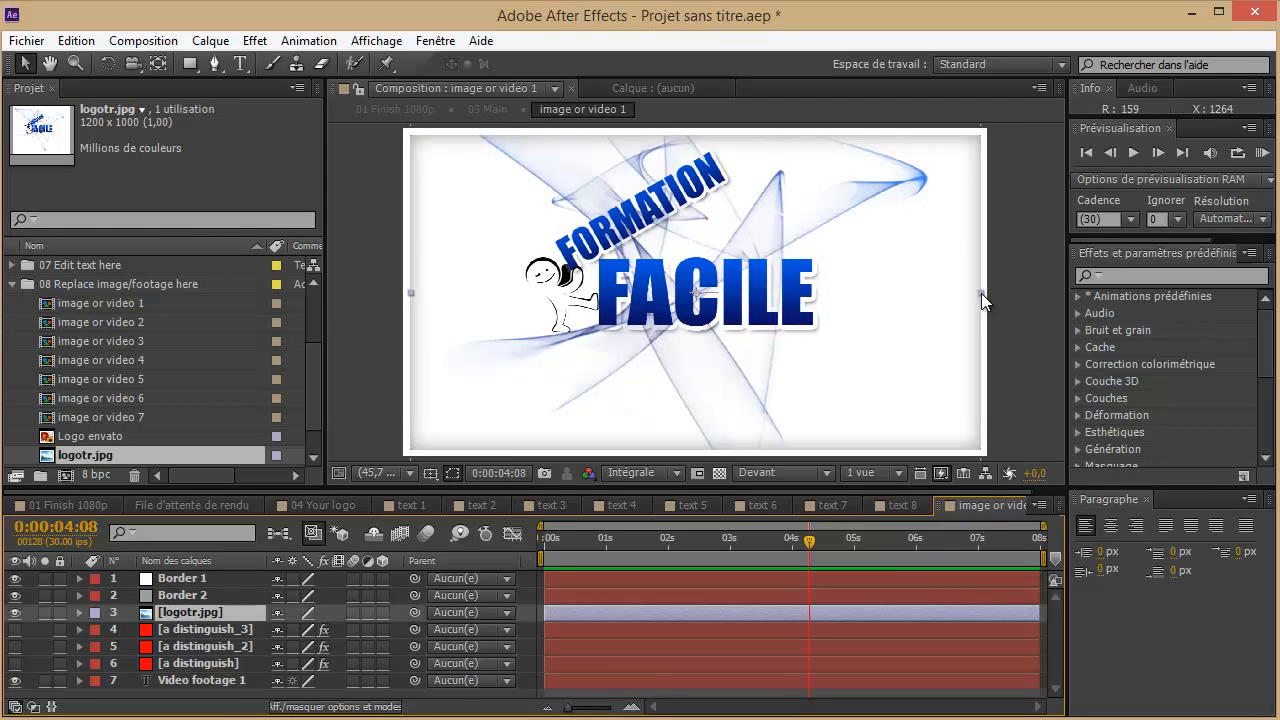
key("Down")
key("Down")
key("Down")
key("Down")
key("Down")
key("Down")
key("Down")
key("Down")
key("Down")
key("Down")
key("Down")
key("Down")
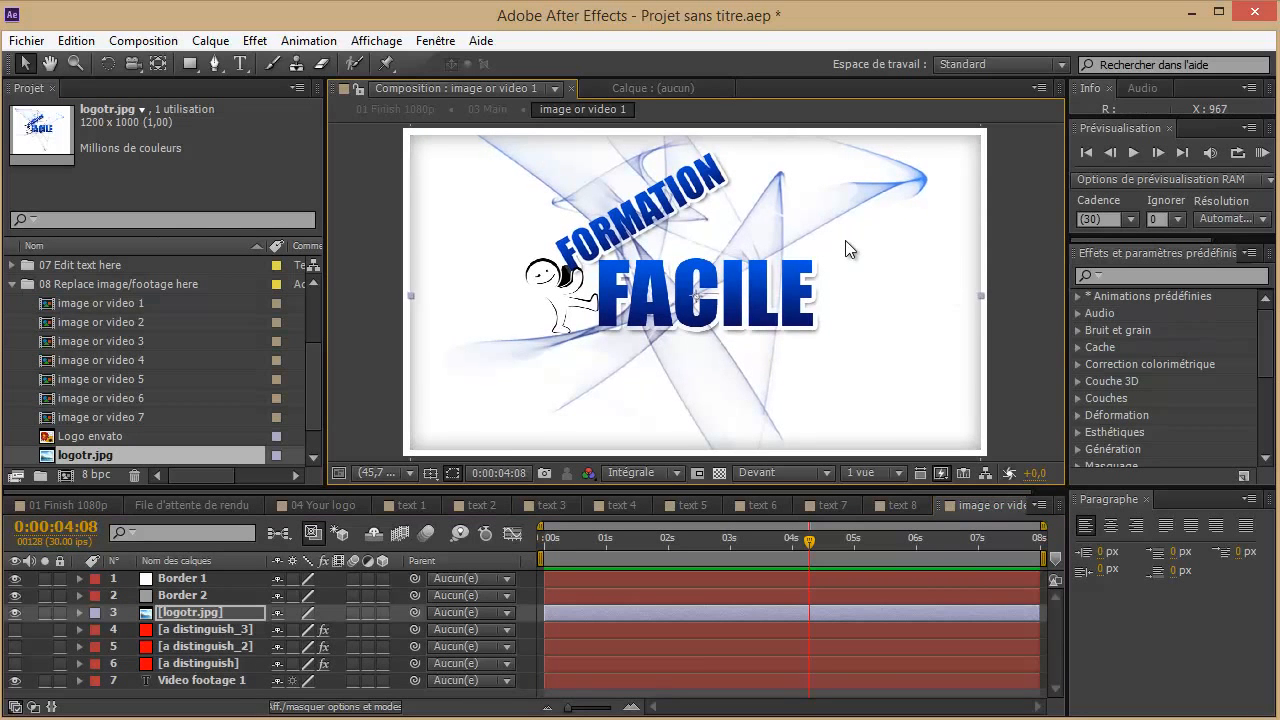
Move the logotr.jpg layer further down until the logo sits vertically centred inside the white frame
key("Down")
key("Down")
key("Down")
key("Down")
key("Down")
key("Down")
key("Down")
key("Down")
key("Down")
key("Down")
key("Down")
key("Down")
key("Down")
key("Down")
key("Down")
key("Down")
key("Down")
key("Down")
key("Down")
key("Down")
key("Down")
key("Down")
key("Down")
key("Down")
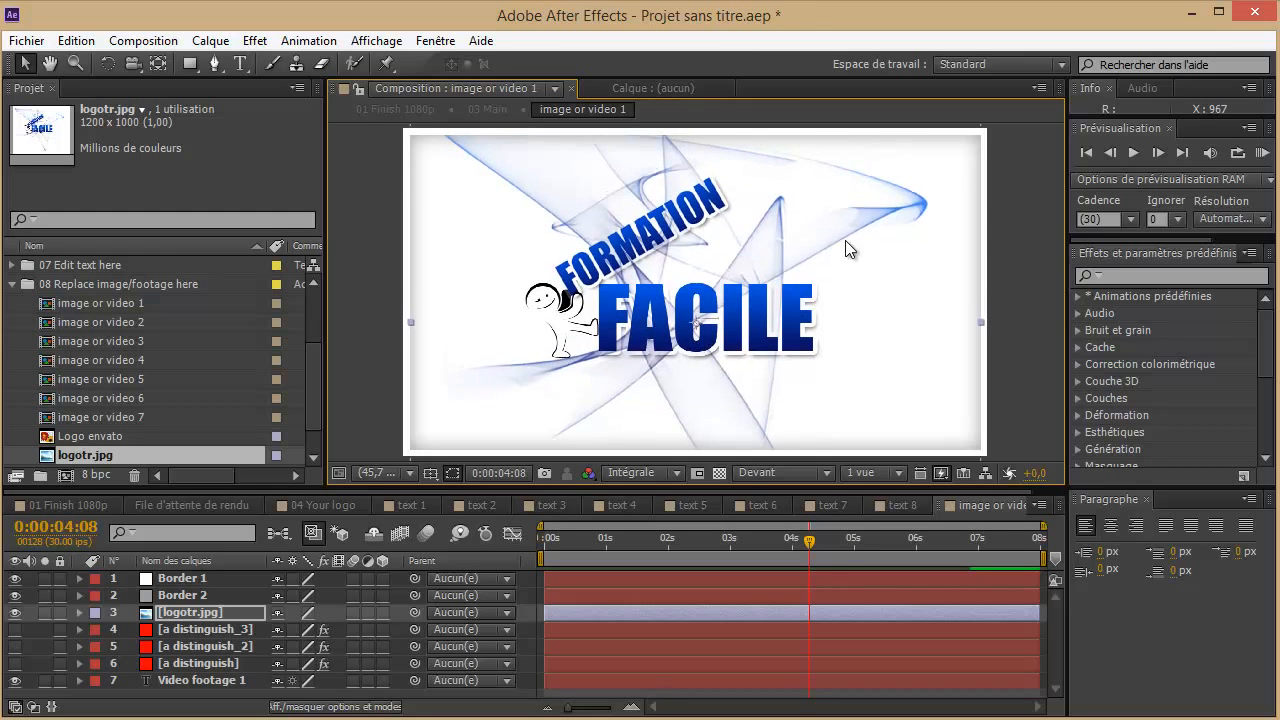
key("Down")
key("Down")
key("Down")
key("Down")
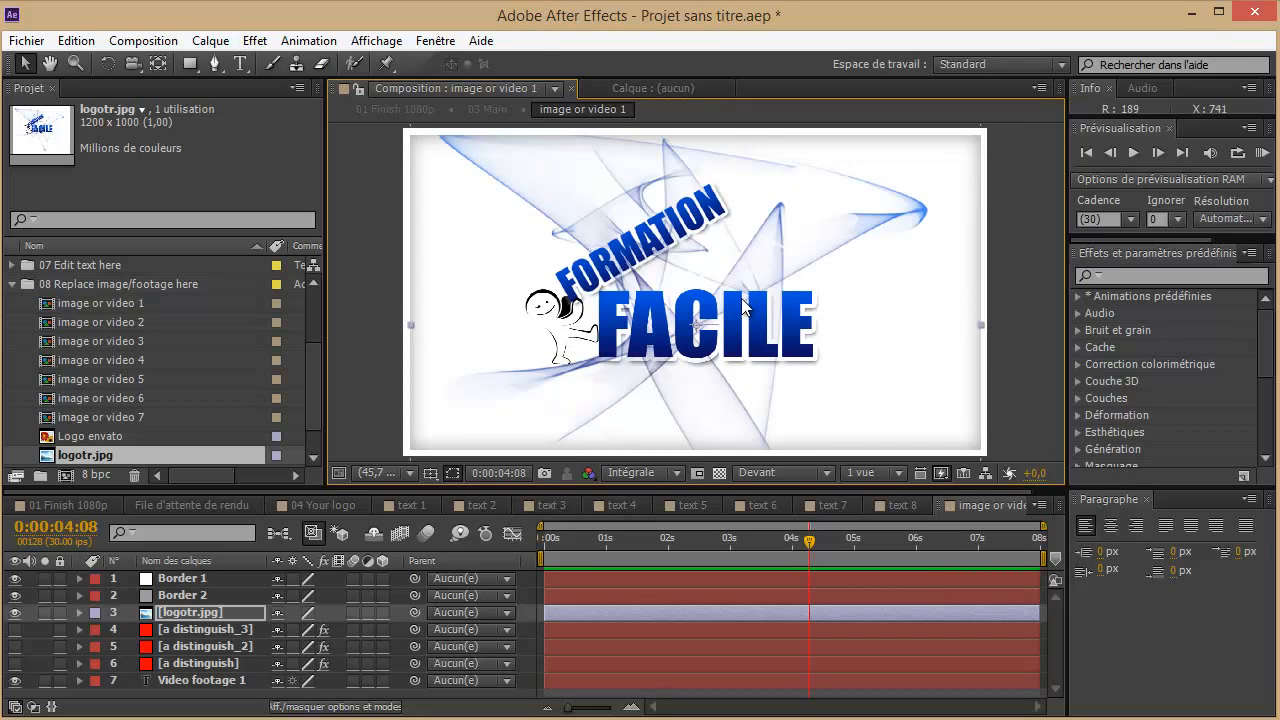
Apply the Flou gaussien effect to the logotr.jpg layer, try an intensity of 15,2 and return it to 0,0
left_click(268, 44)
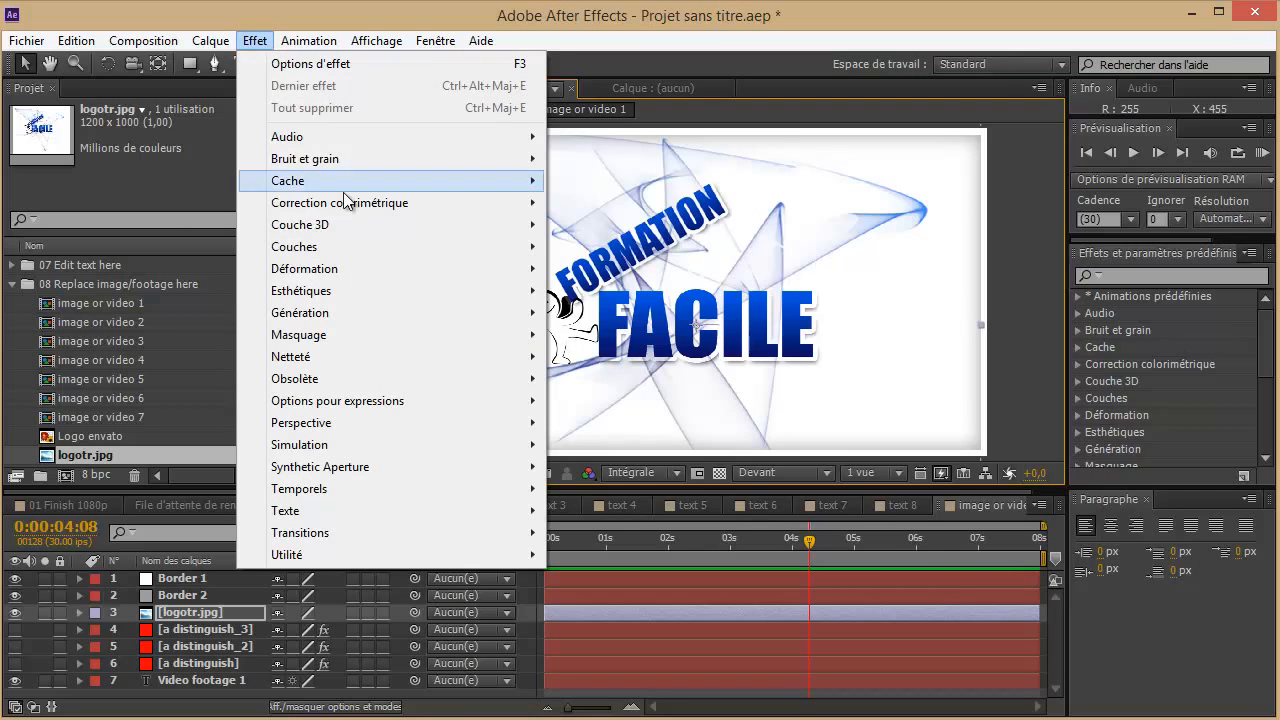
mouse_move(337, 363)
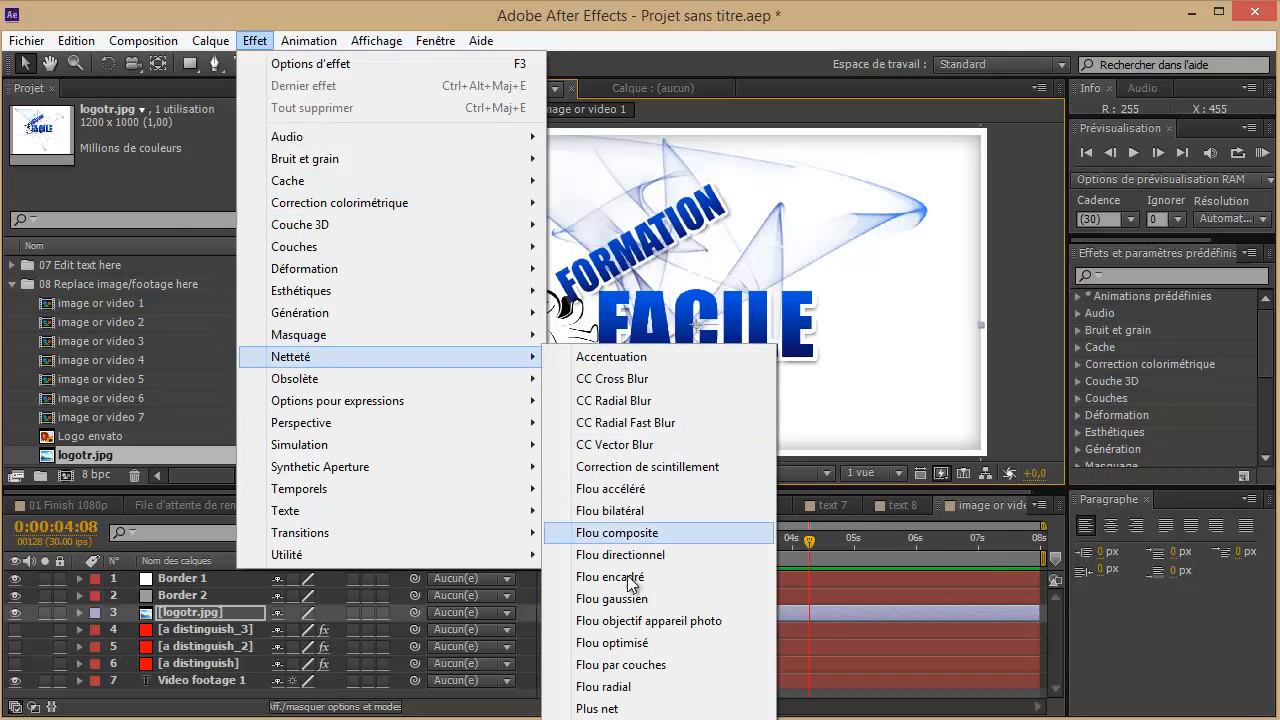
left_click(612, 598)
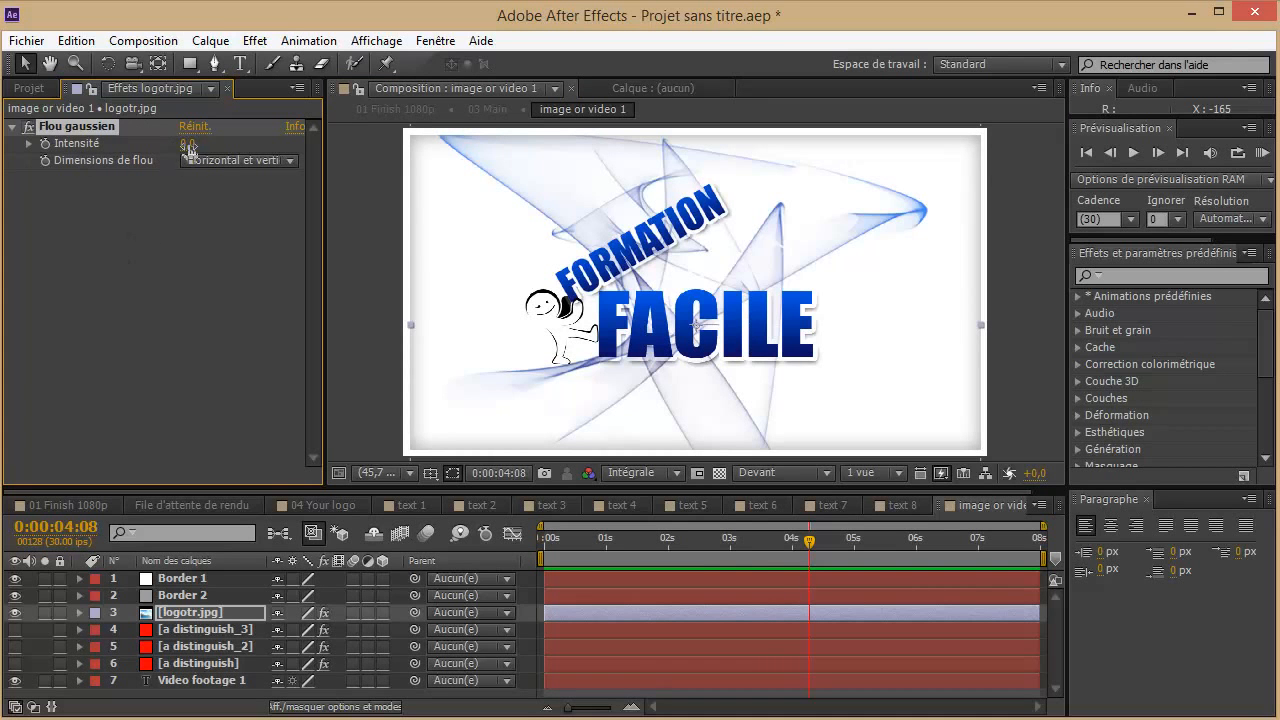
left_click_drag(189, 148, 308, 146)
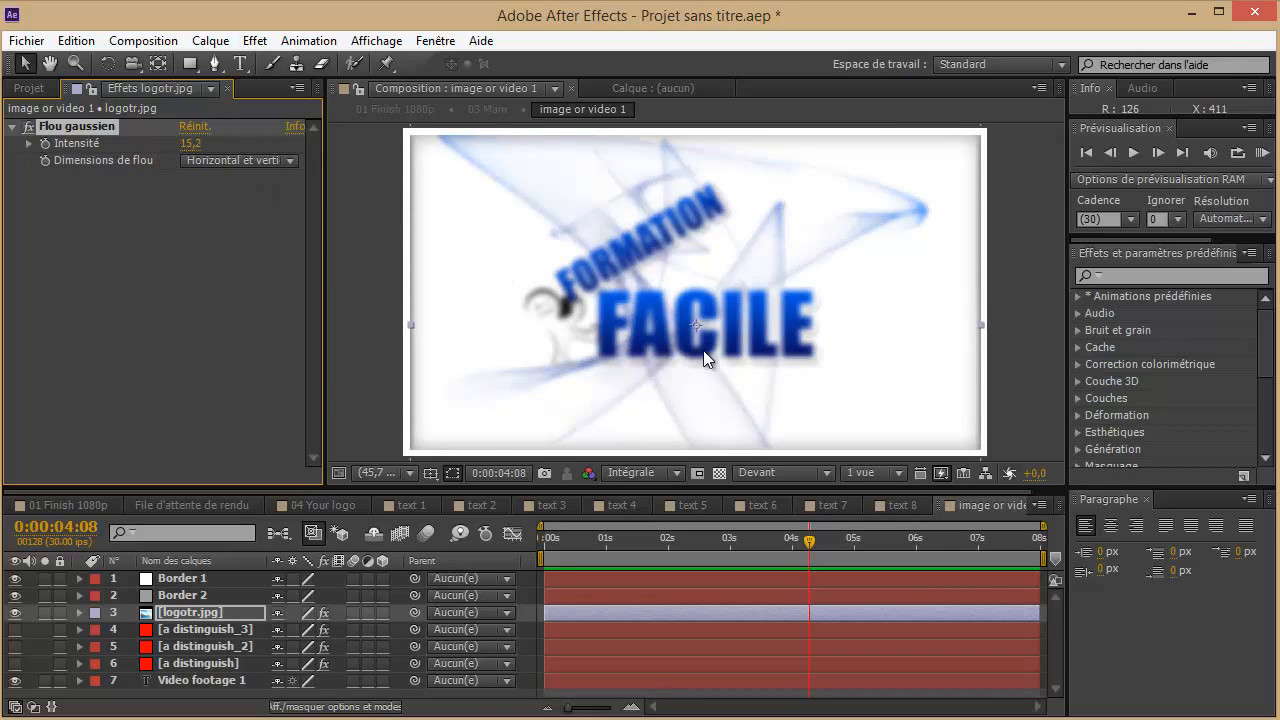
left_click_drag(191, 145, 11, 154)
Add the Fluidité effect to the logotr.jpg layer and warp the end of the word FORMATION with its Déformation tool
left_click(255, 40)
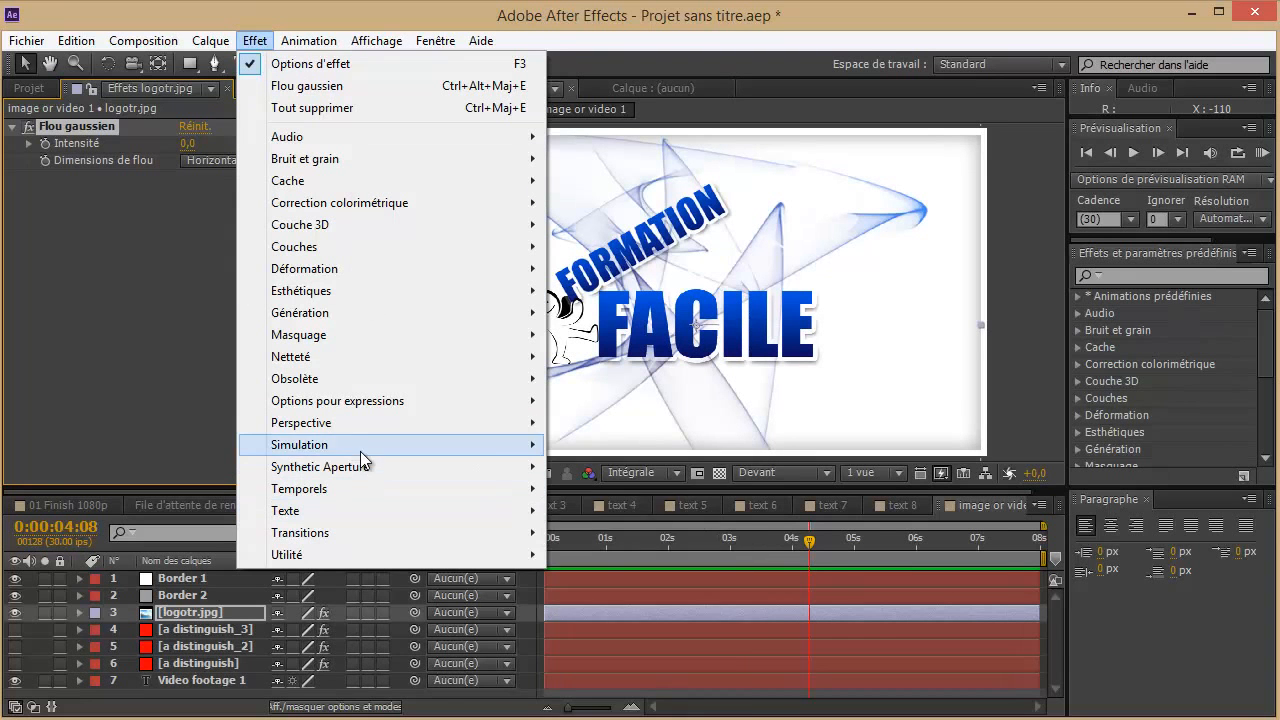
mouse_move(367, 432)
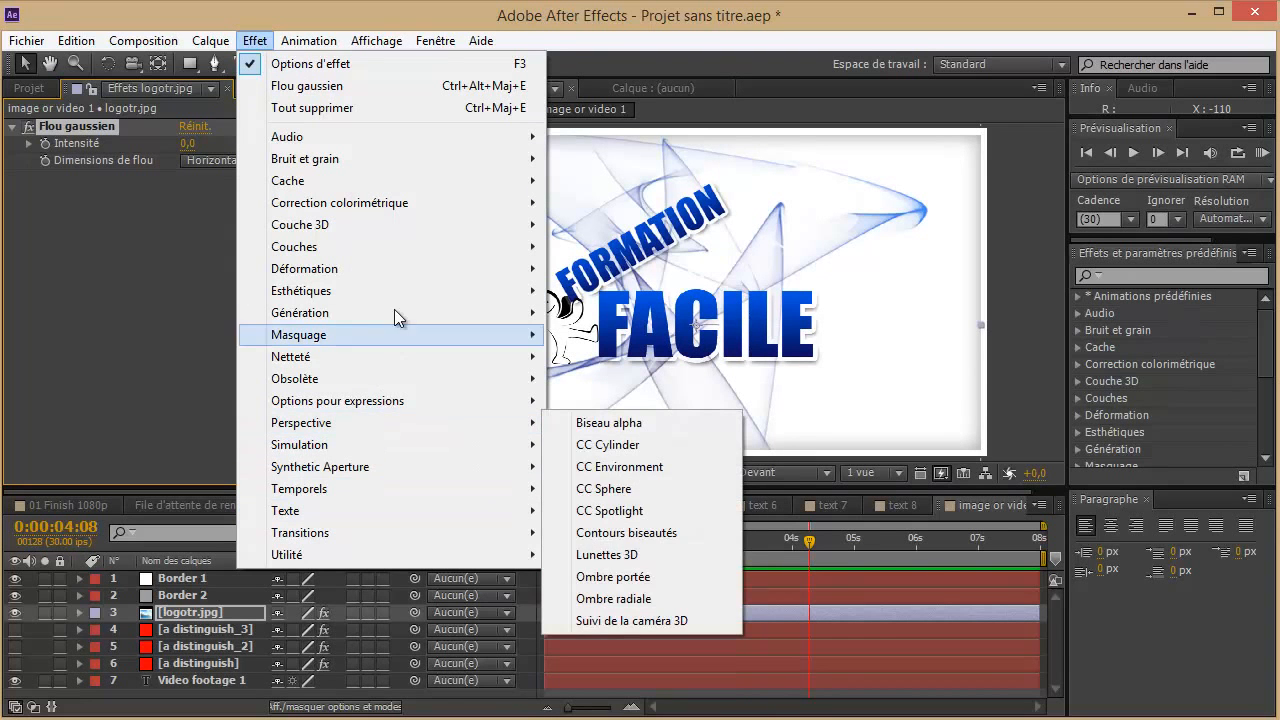
mouse_move(339, 358)
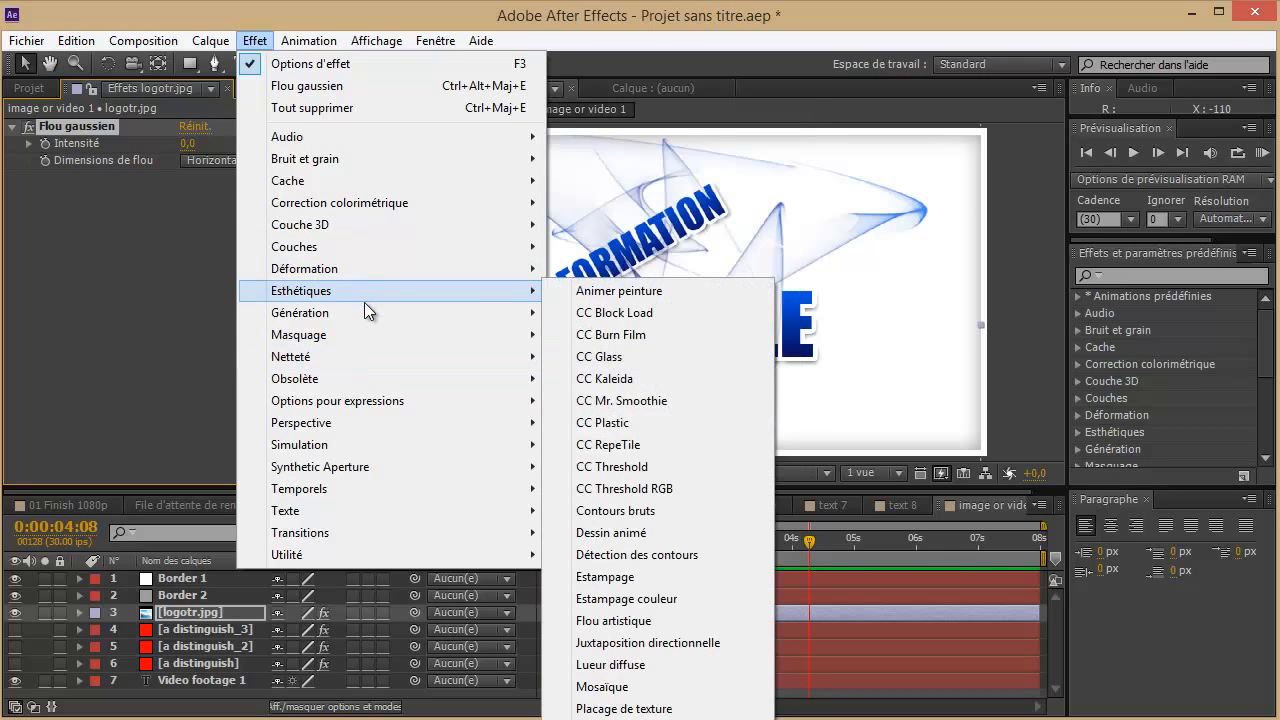
mouse_move(381, 270)
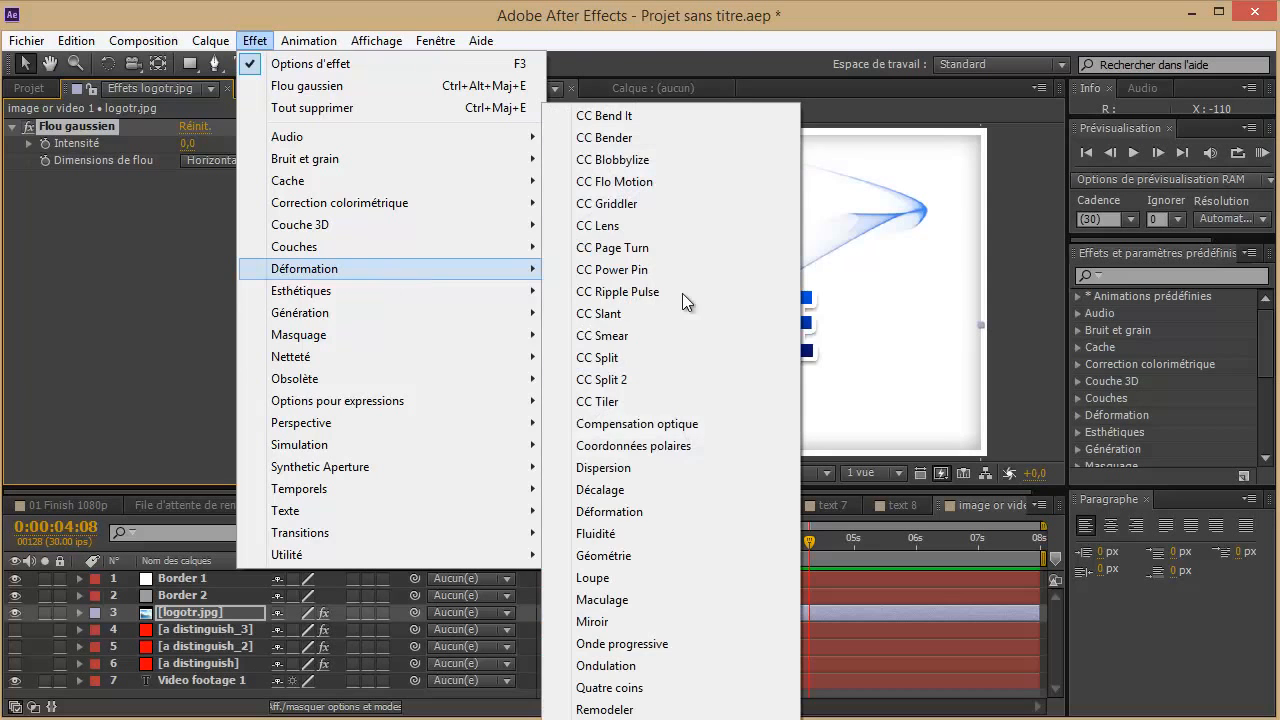
left_click(620, 533)
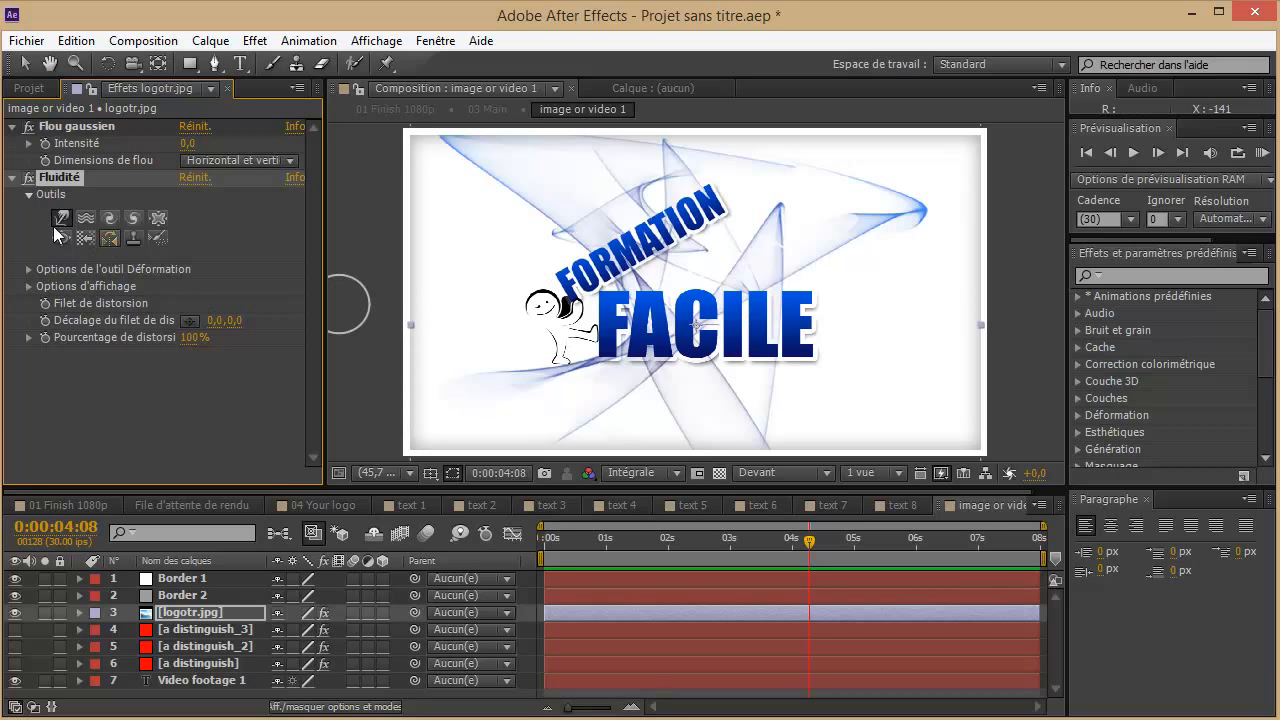
mouse_move(652, 233)
left_mouse_down()
mouse_move(820, 189)
mouse_move(636, 219)
mouse_move(599, 170)
mouse_move(608, 258)
mouse_move(516, 207)
mouse_move(650, 267)
mouse_move(721, 210)
mouse_move(829, 175)
mouse_move(719, 188)
mouse_move(760, 150)
left_mouse_up()
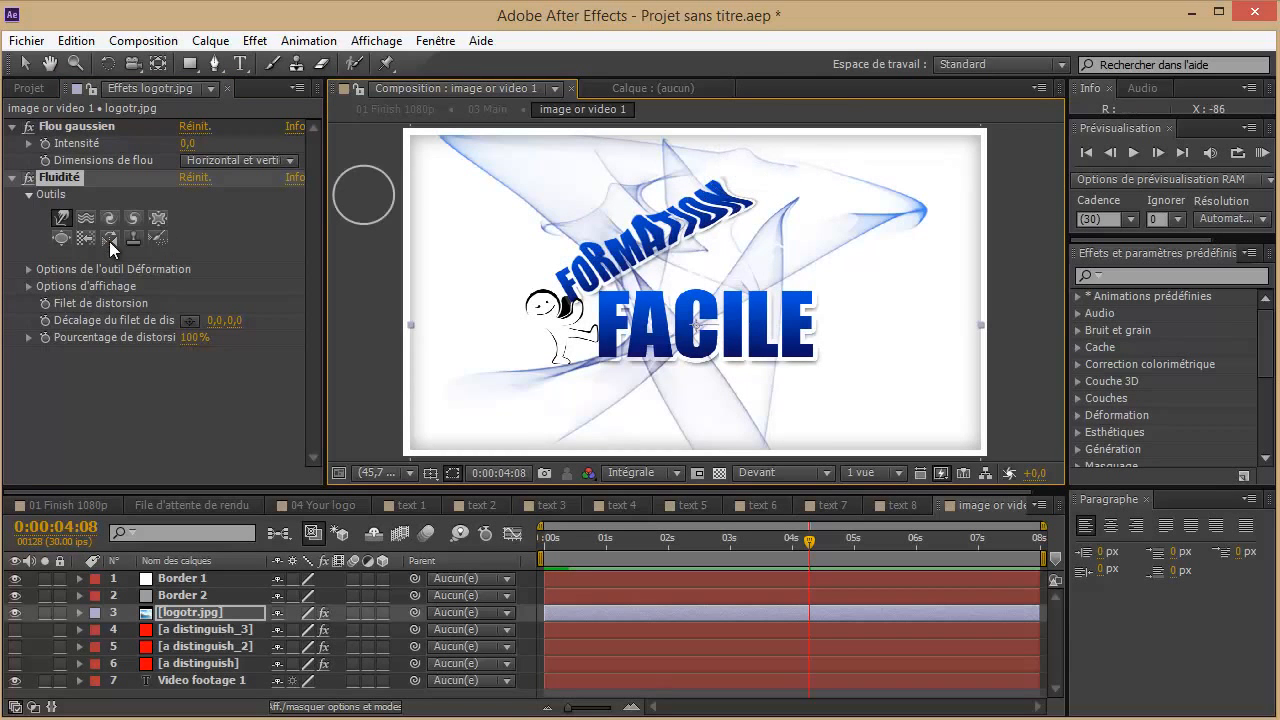
Try Fluidité's Turbulence tool on FACILE and set Epaisseur to 141, Pression to 52, turbulence variation to 71 and distortion percentage to 140 %
left_click(87, 221)
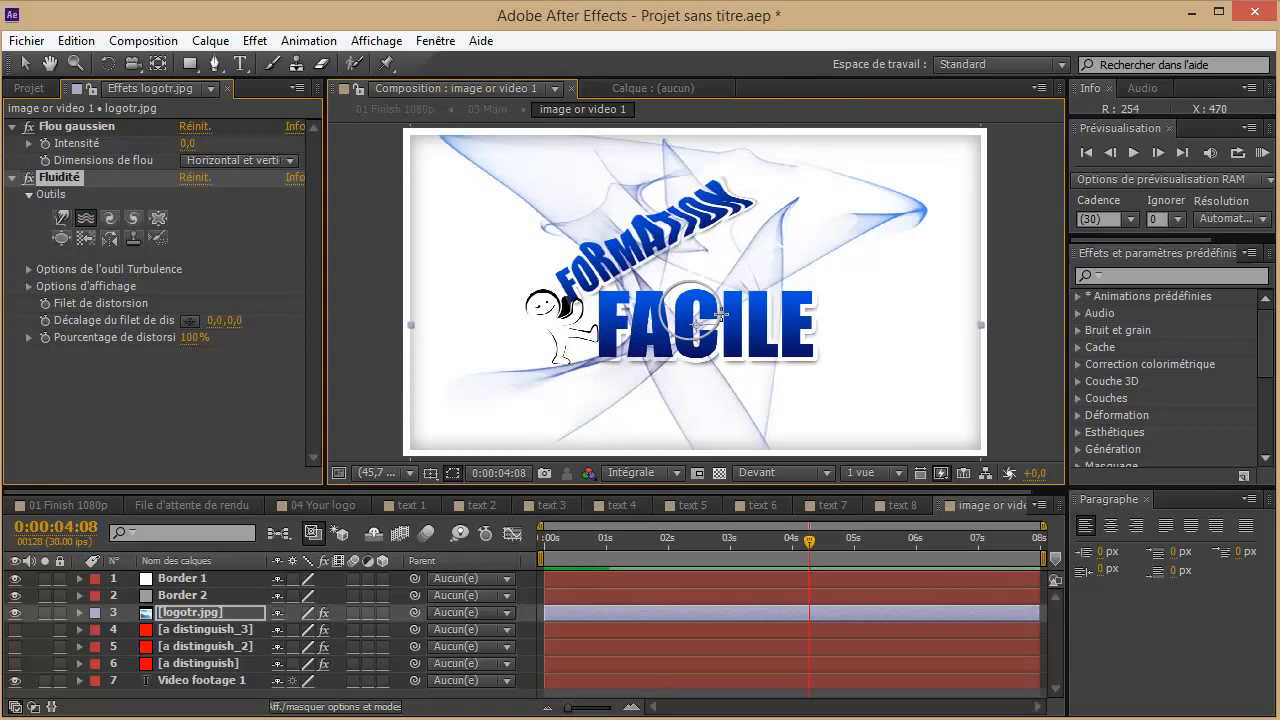
mouse_move(650, 314)
left_mouse_down()
mouse_move(816, 330)
mouse_move(617, 329)
mouse_move(811, 326)
mouse_move(633, 328)
mouse_move(667, 306)
mouse_move(654, 306)
mouse_move(697, 326)
left_mouse_up()
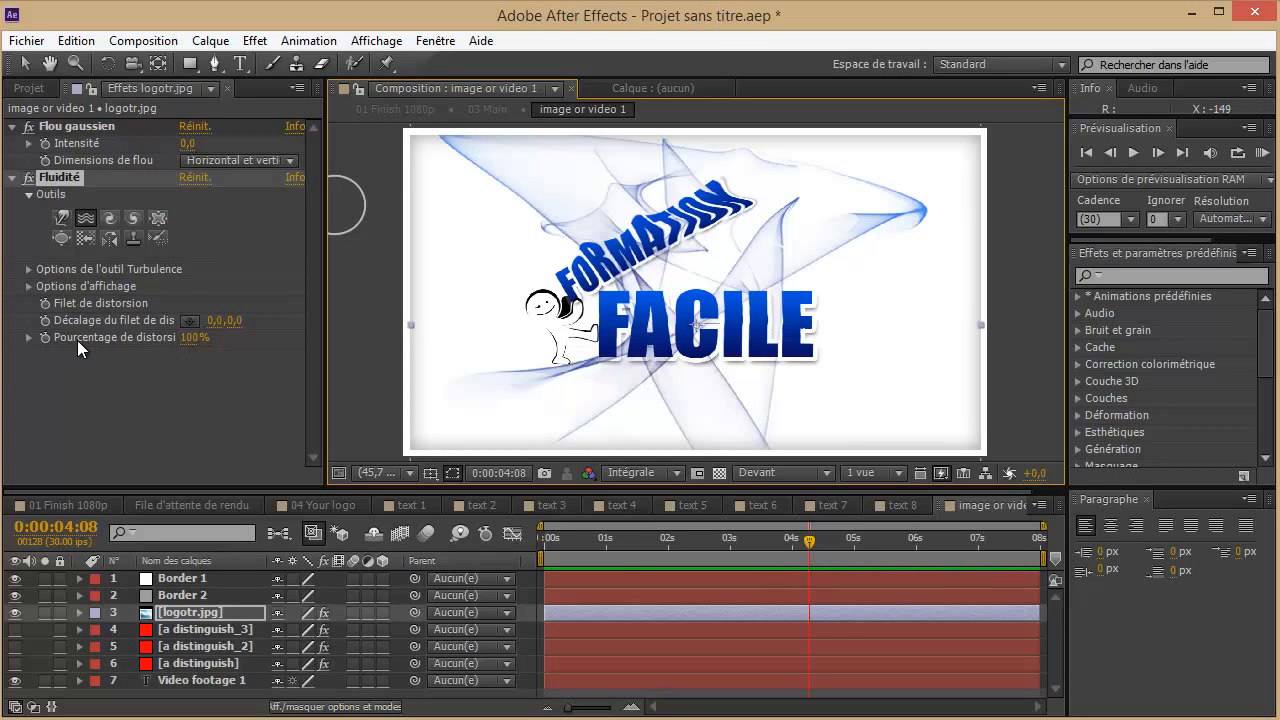
left_click(32, 270)
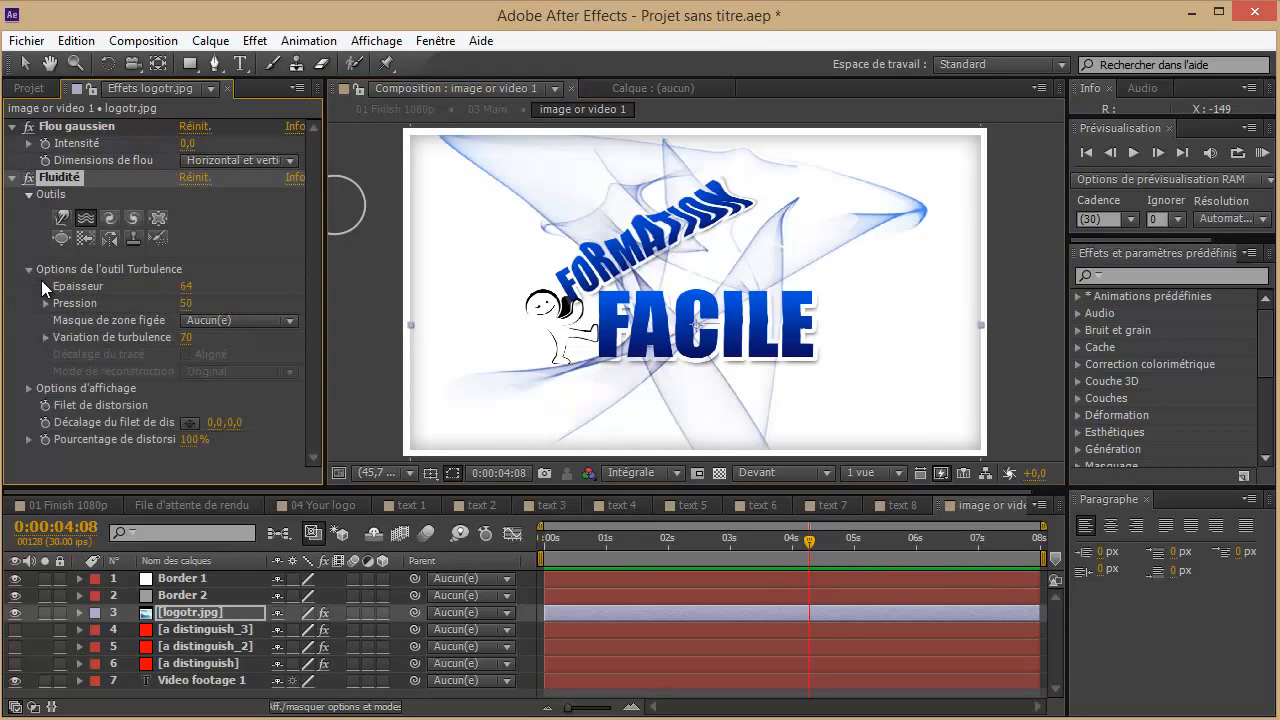
left_click(29, 440)
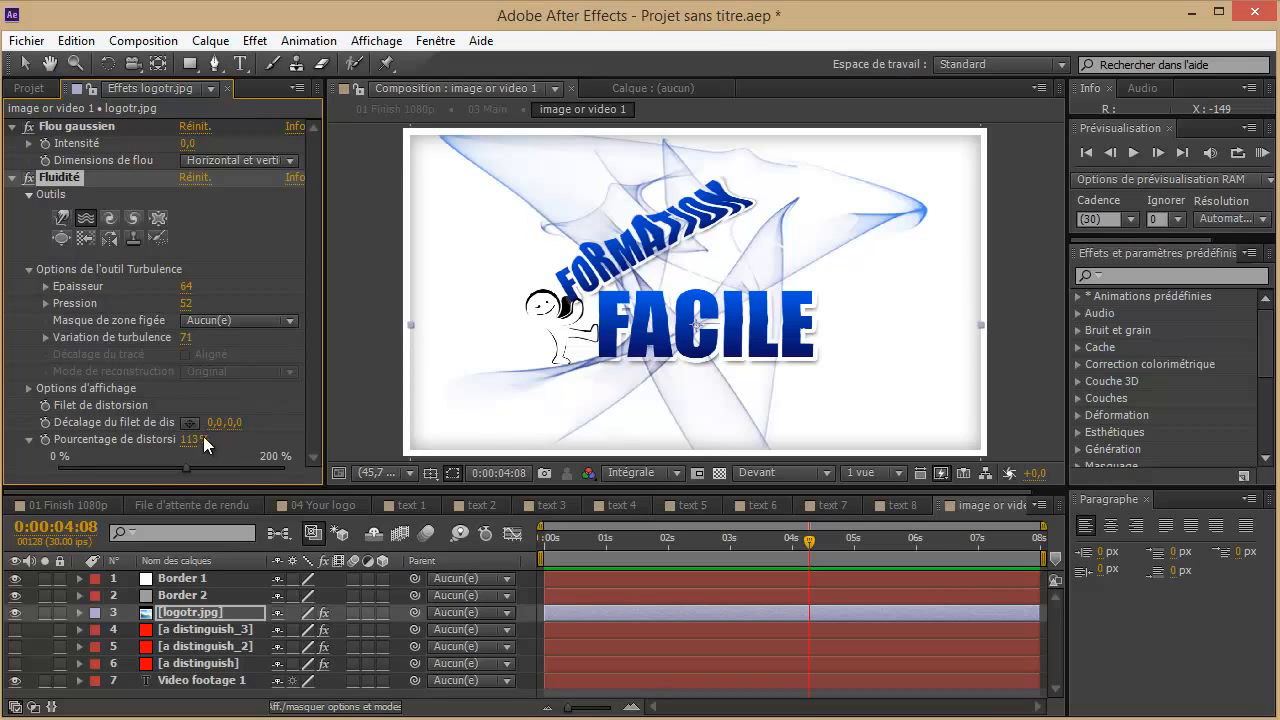
left_click_drag(196, 468, 217, 466)
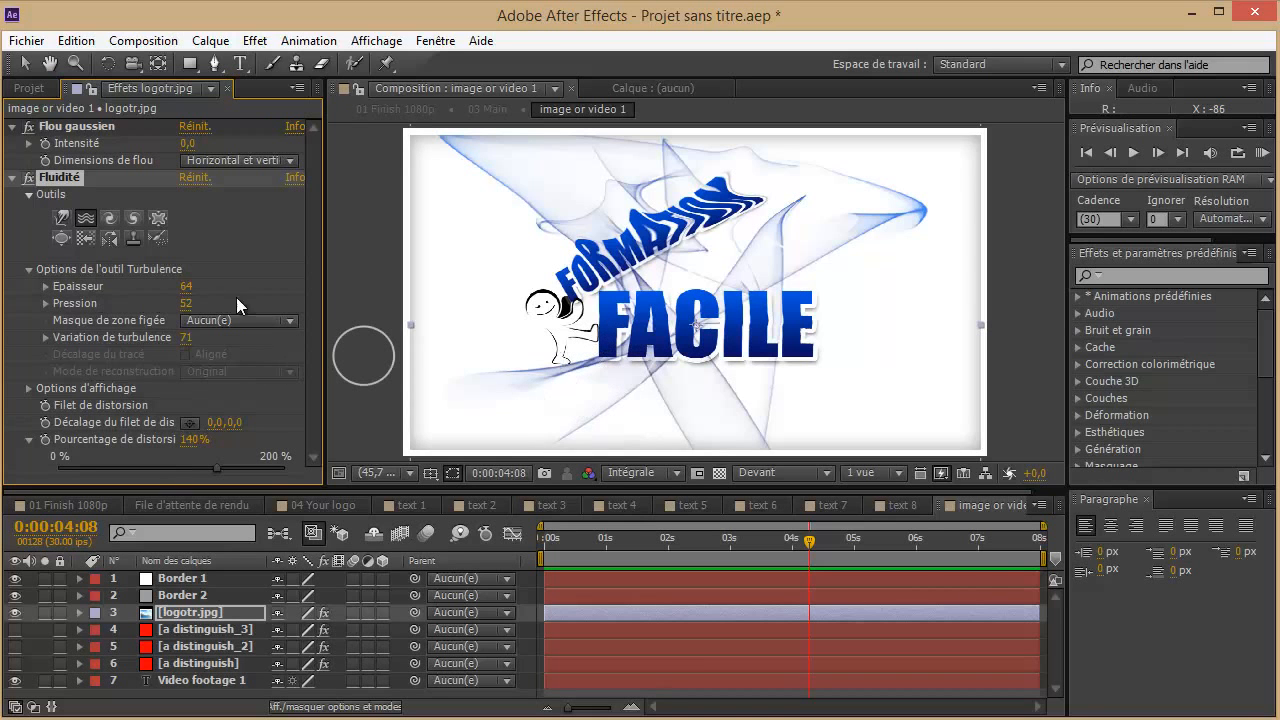
left_click_drag(186, 287, 268, 289)
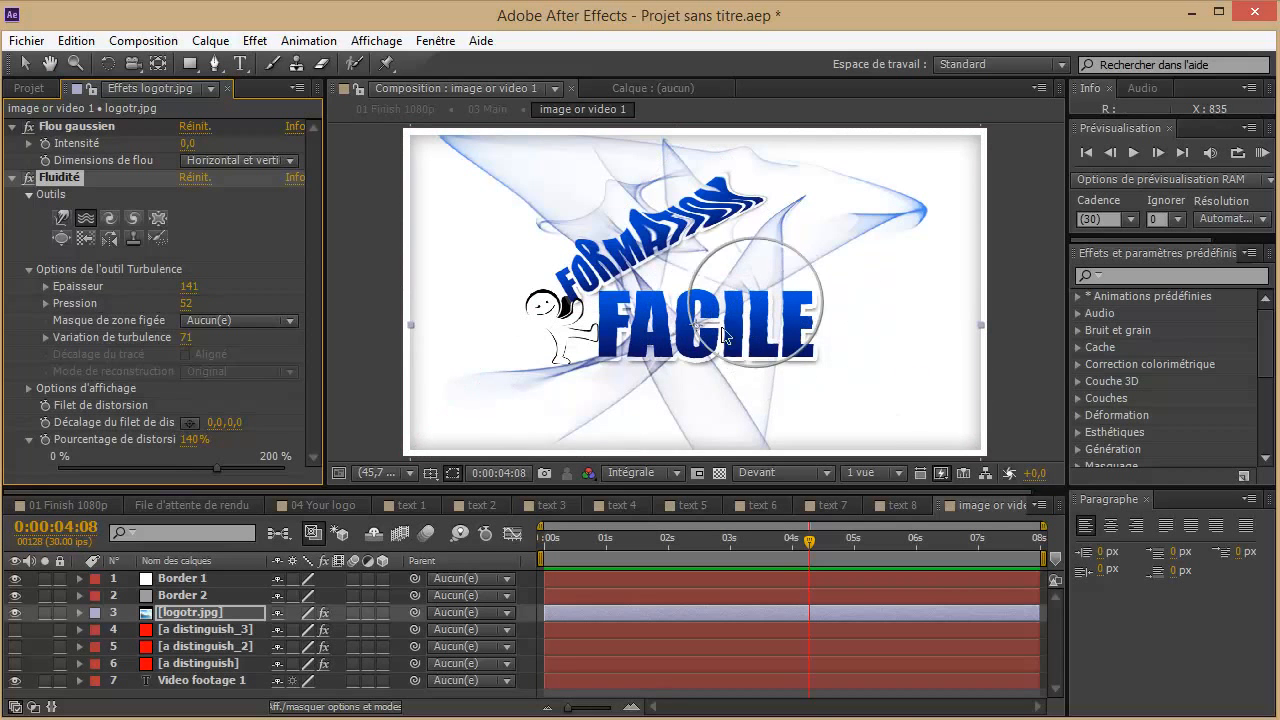
Swirl the cartoon figure with the Tourbillon tool and pinch the last letters of FACILE with the Contraction tool
left_click(110, 217)
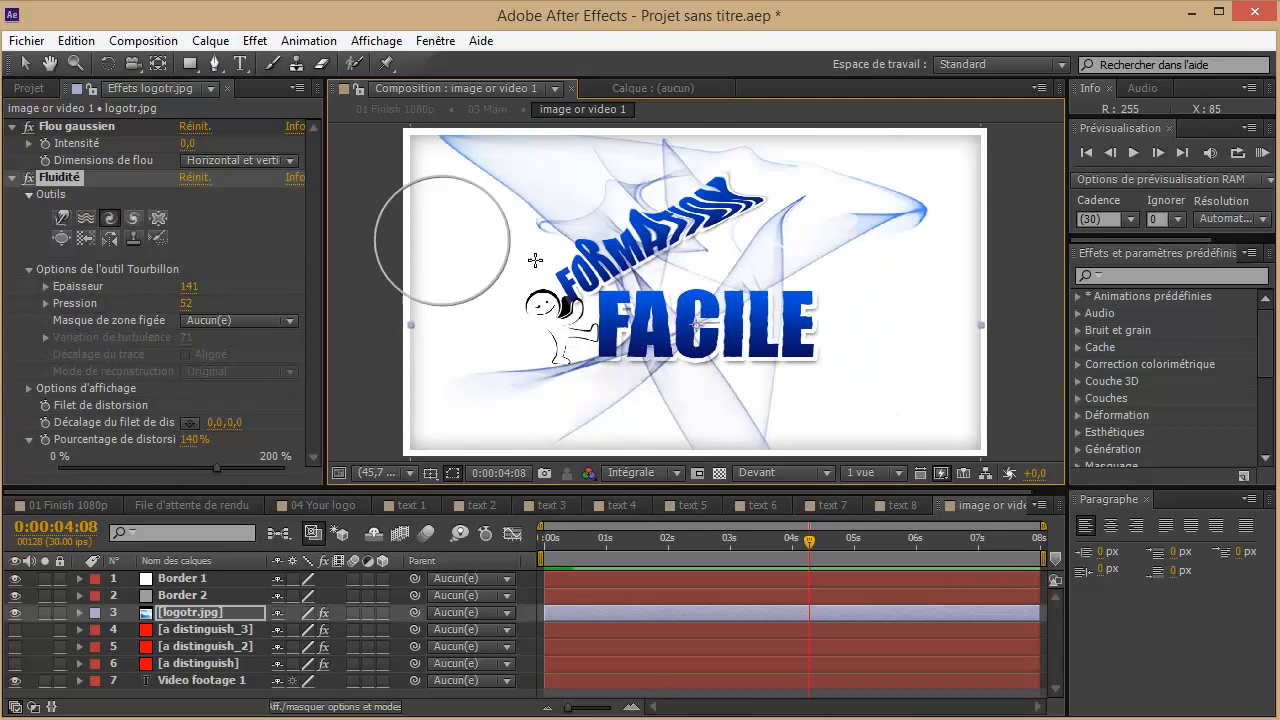
left_click_drag(563, 329, 556, 327)
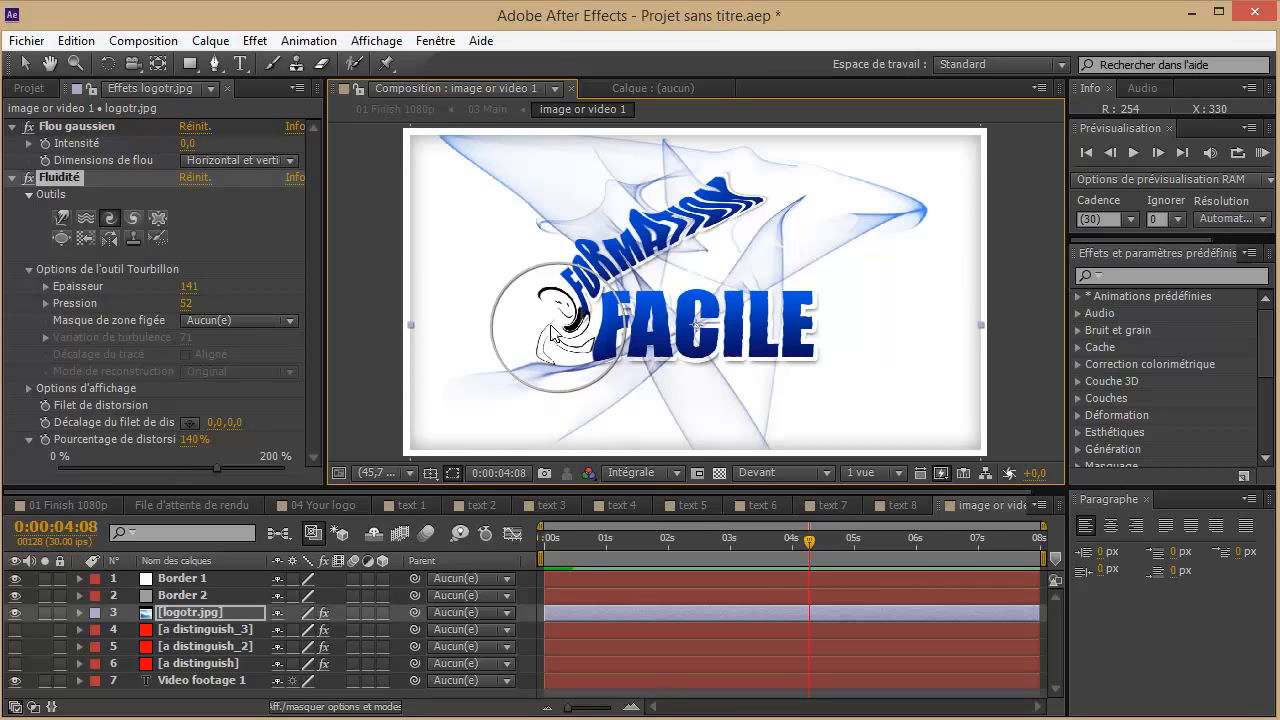
left_click(157, 217)
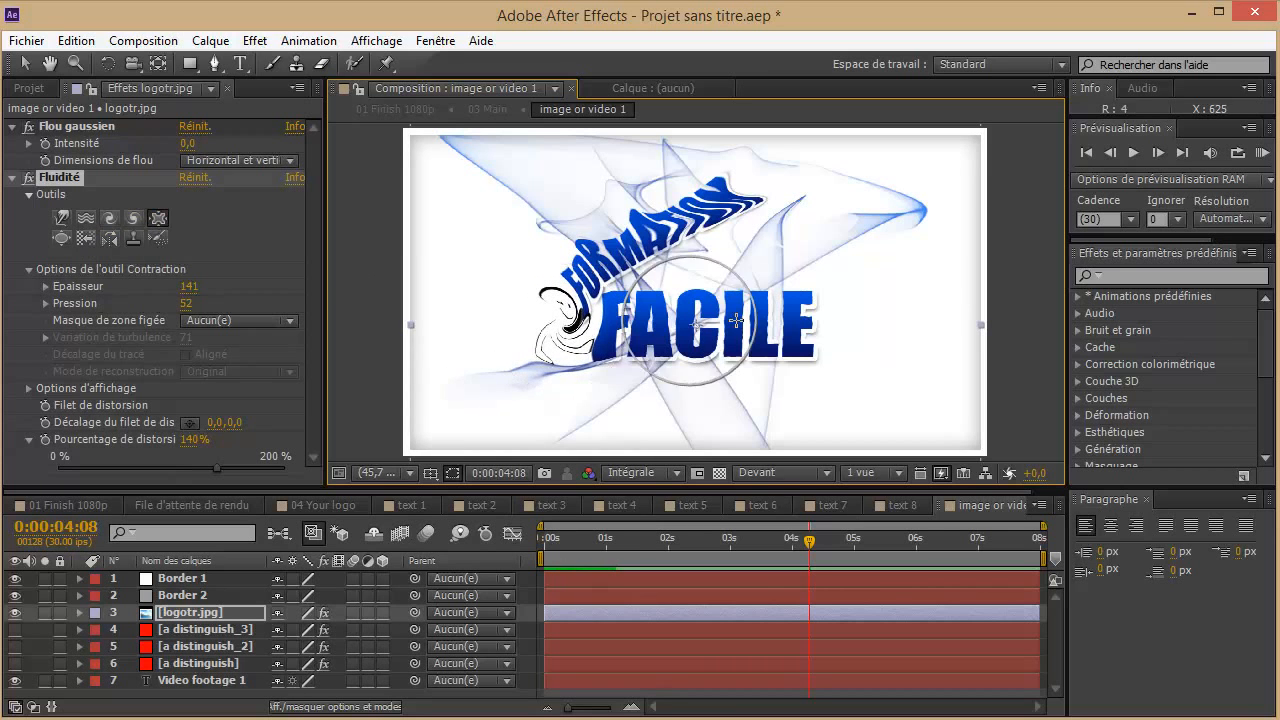
left_click_drag(778, 325, 769, 371)
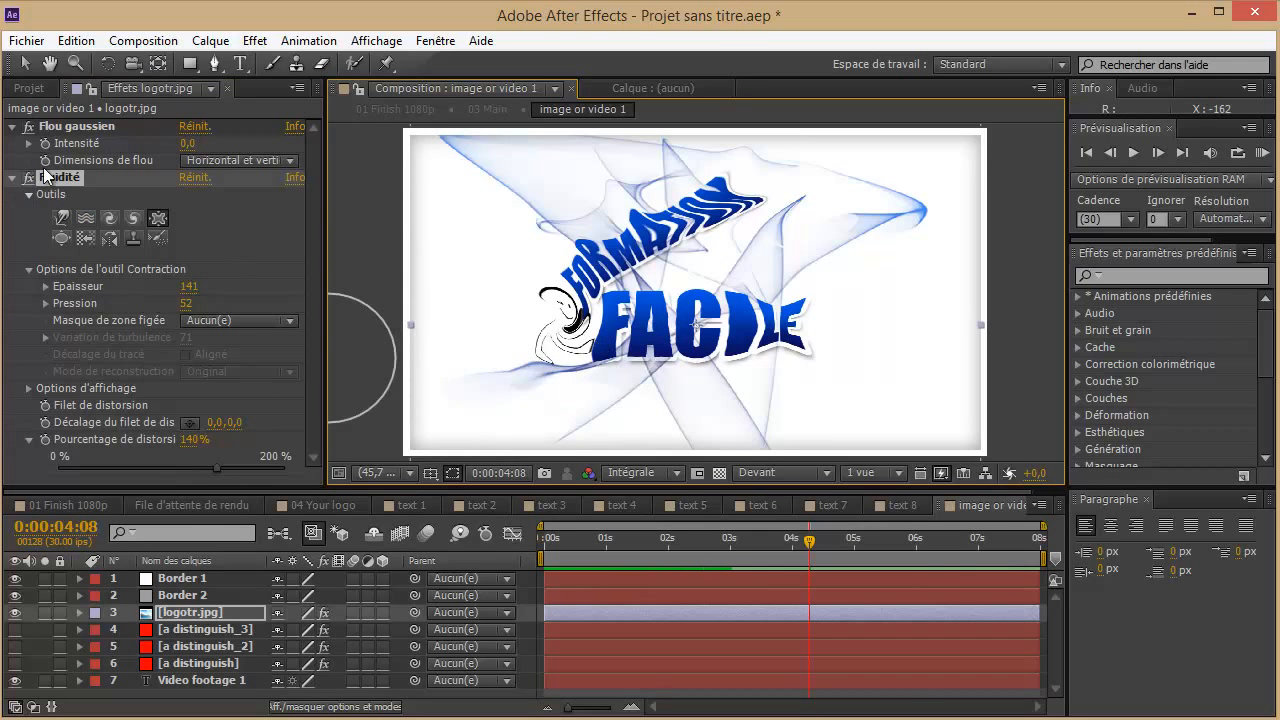
Remove the Fluidité effect from the logotr.jpg layer
left_click(78, 182)
key("Delete")
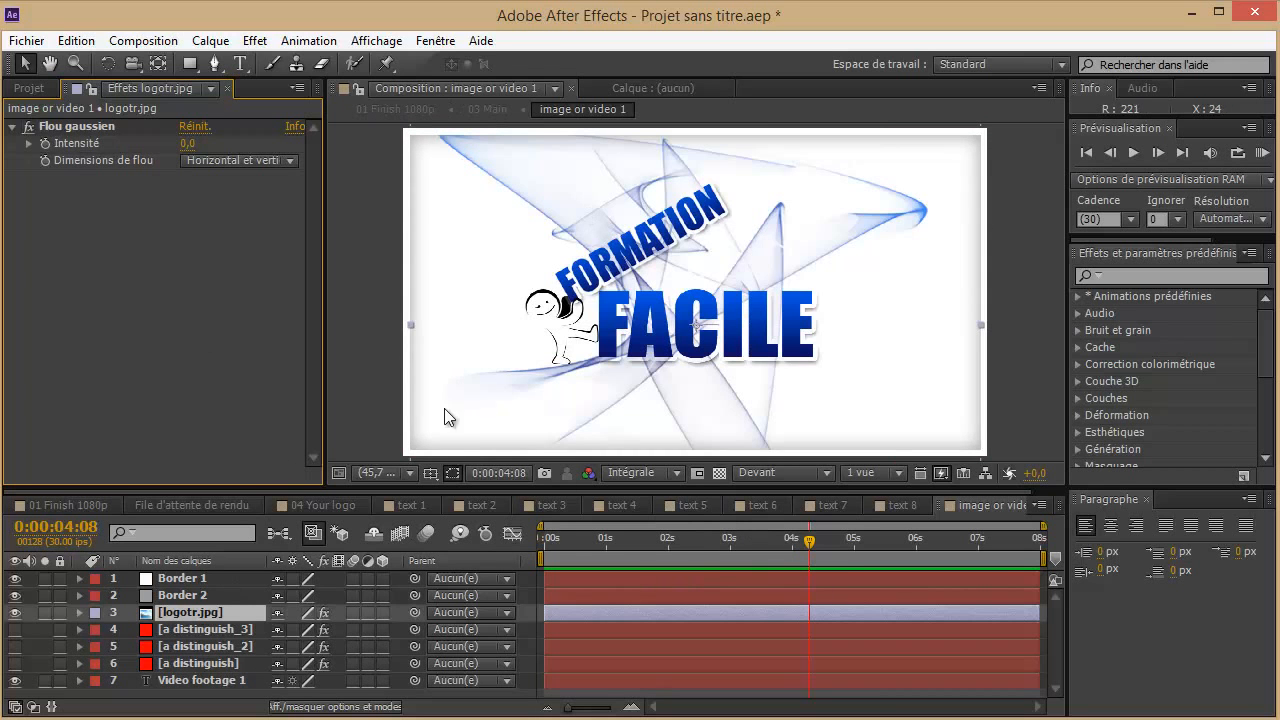
Open the 01 Finish 1080p composition and review the edited speech bubbles and inserted image from 0:00:03:00 to 0:01:14:01
left_click(31, 89)
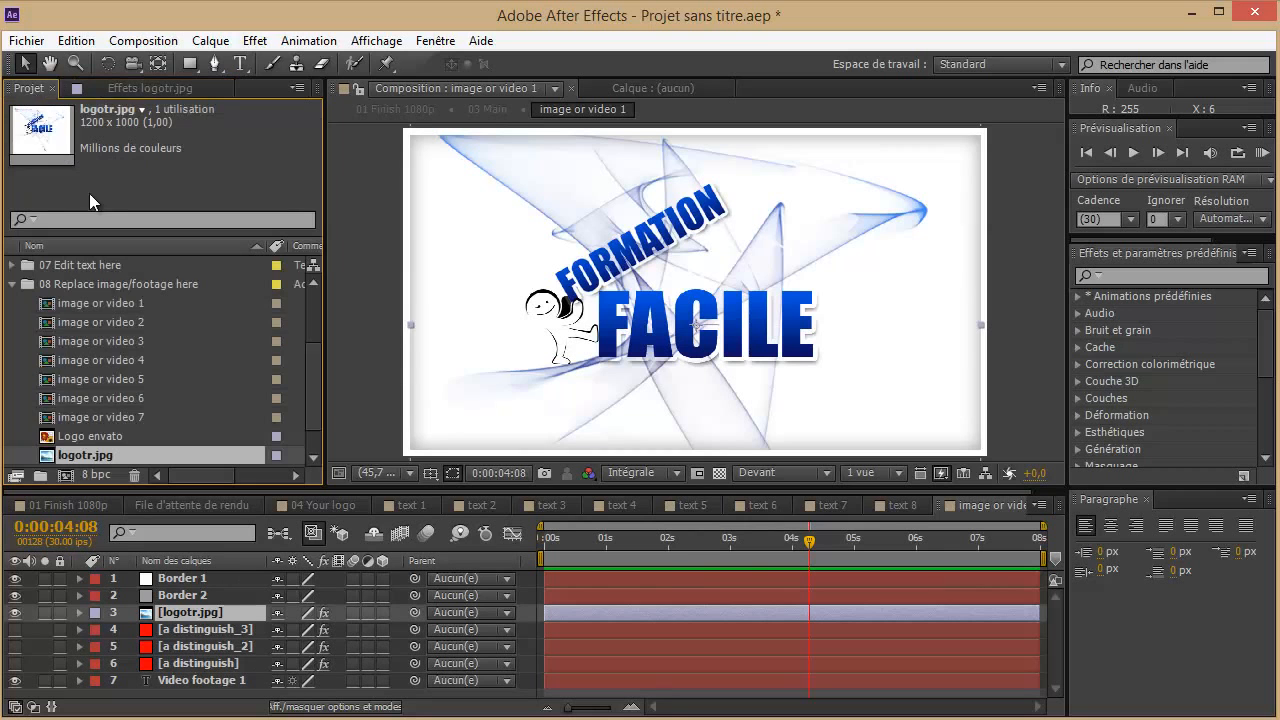
scroll(318, 370, "down", 2)
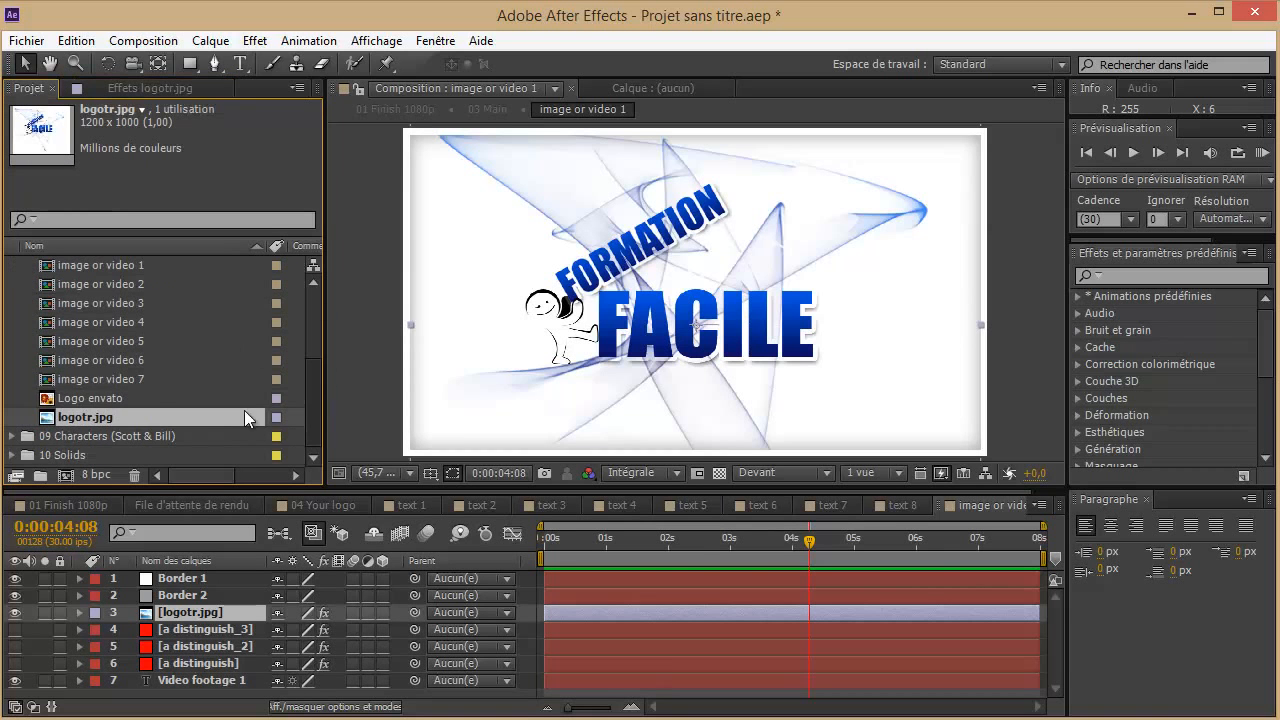
scroll(63, 398, "up", 4)
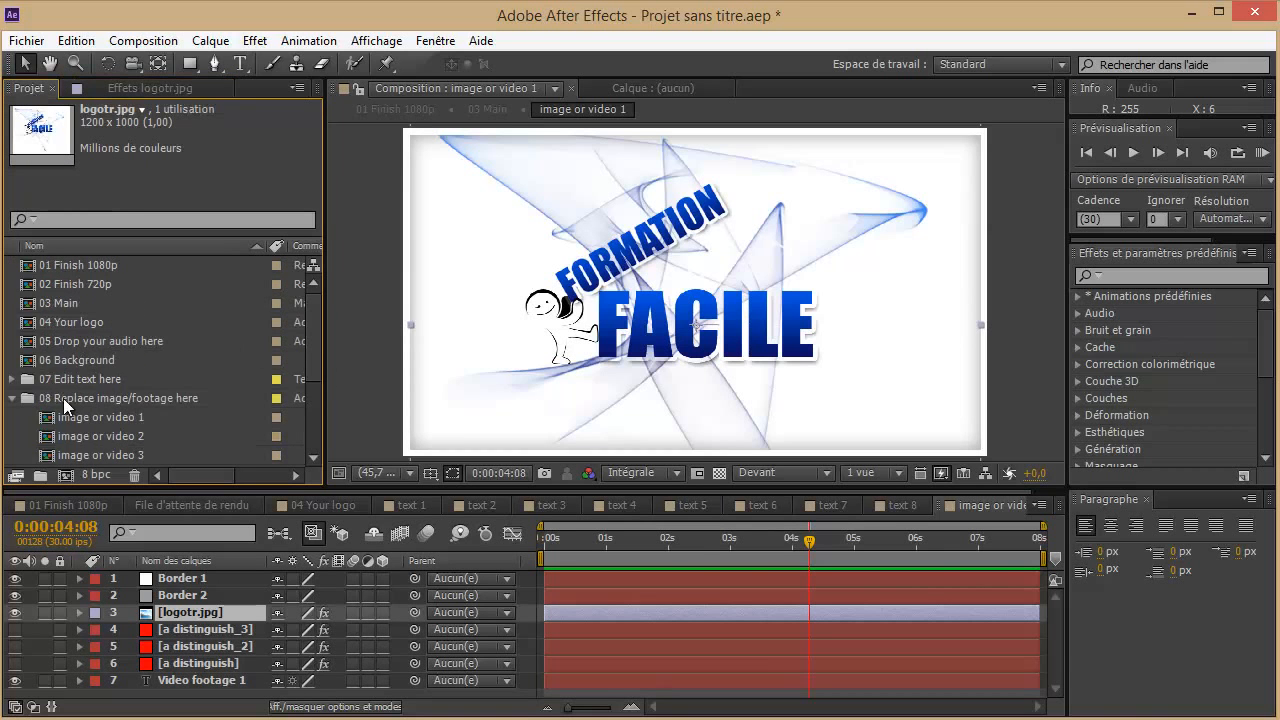
double_click(79, 265)
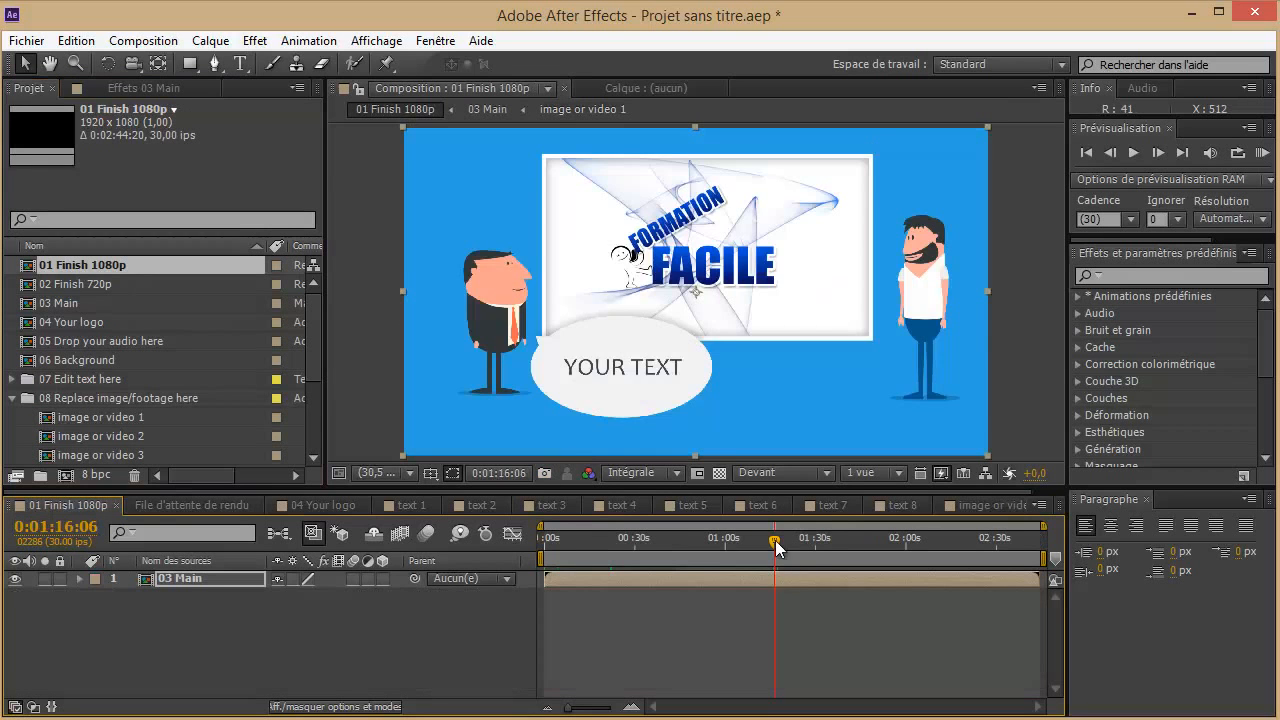
left_click_drag(765, 541, 551, 540)
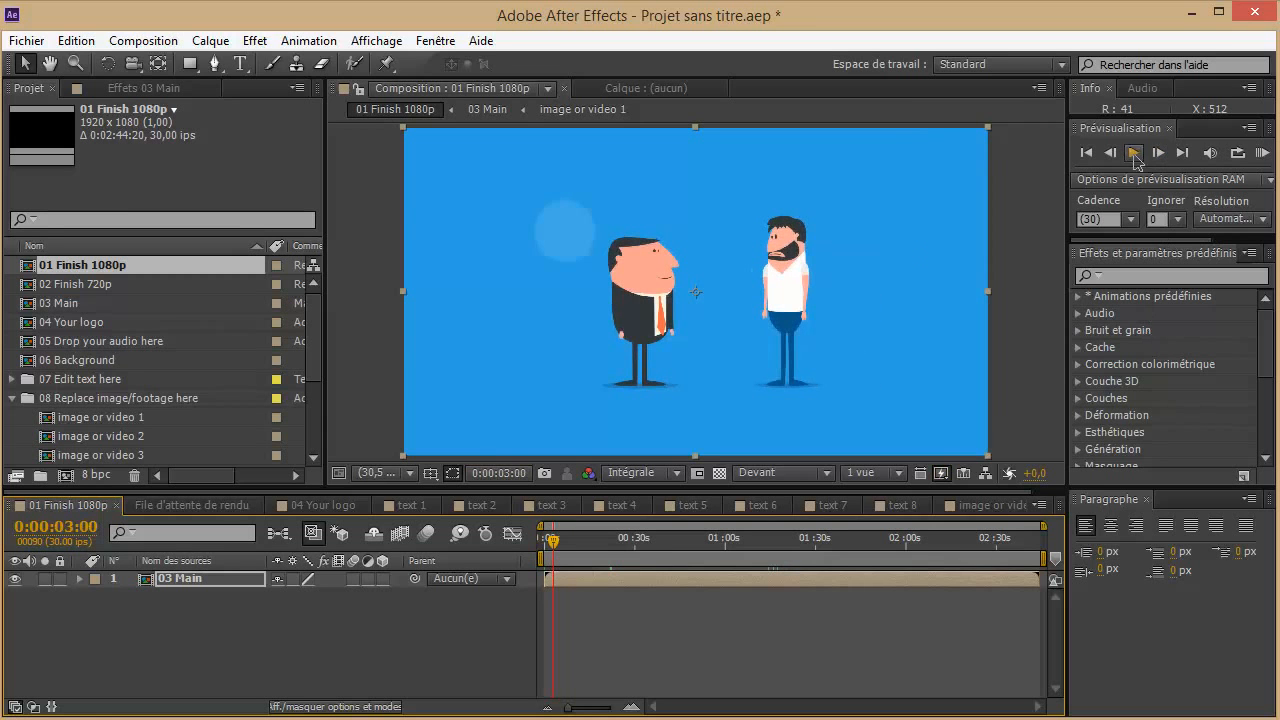
left_click(1134, 153)
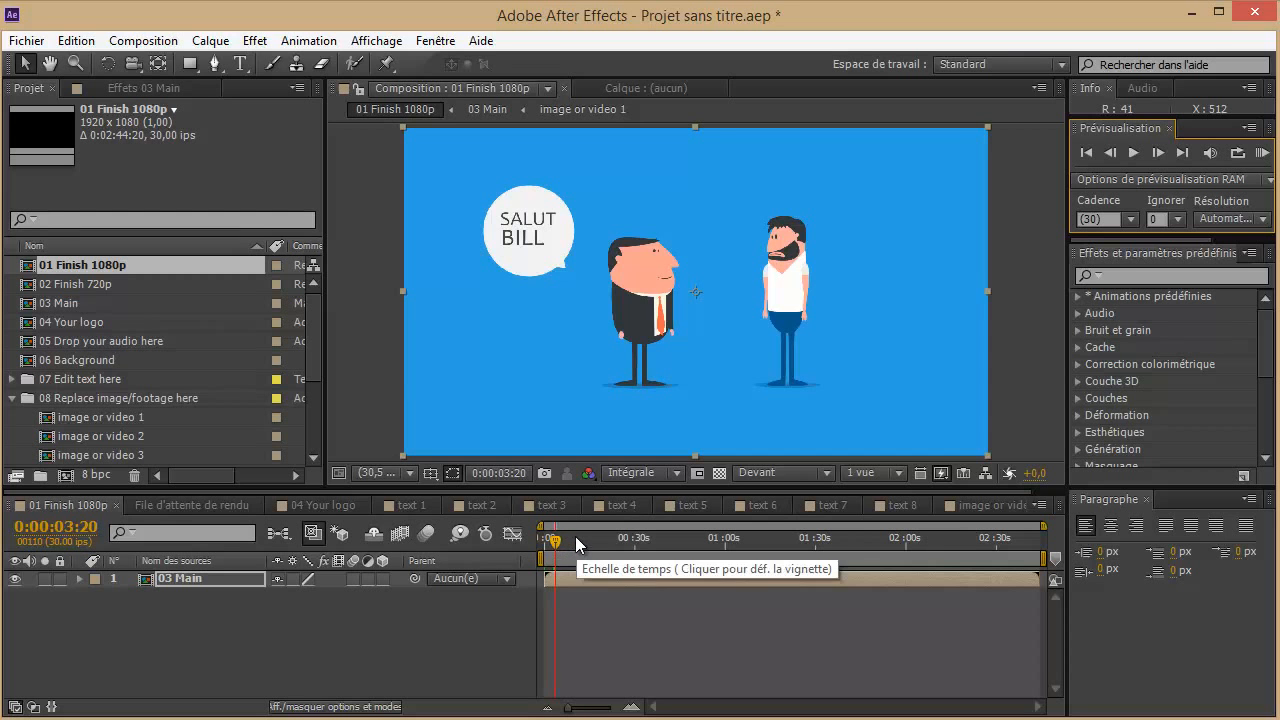
left_click_drag(556, 540, 617, 544)
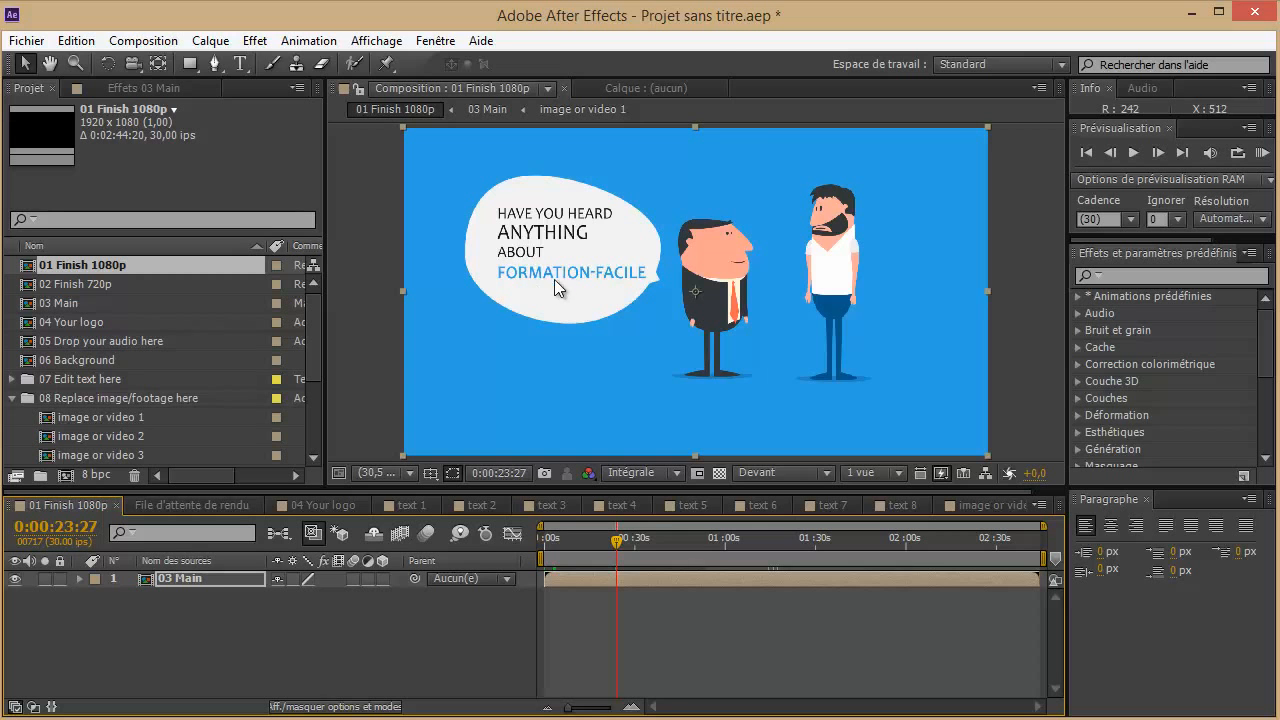
left_click_drag(613, 538, 760, 537)
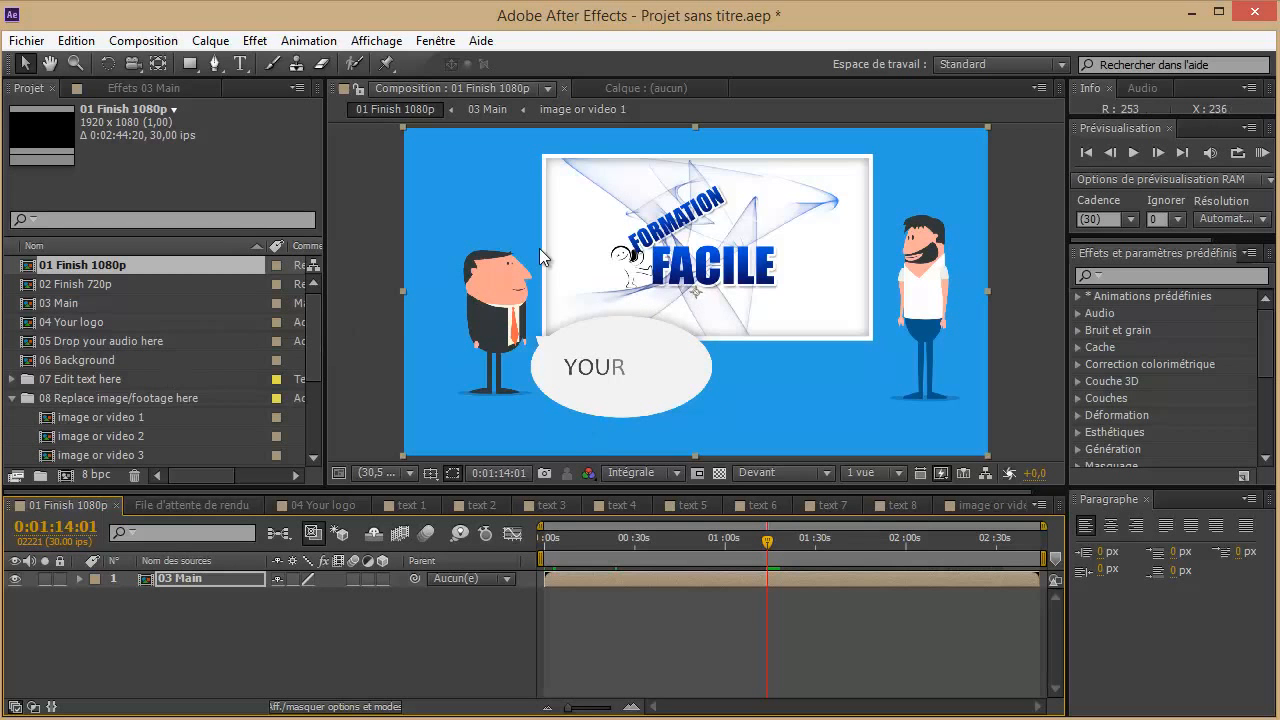
Collapse the 08 Replace image/footage here folder and open the Bill 1 composition from the Bill folder of 09 Characters (Scott & Bill)
left_click(13, 398)
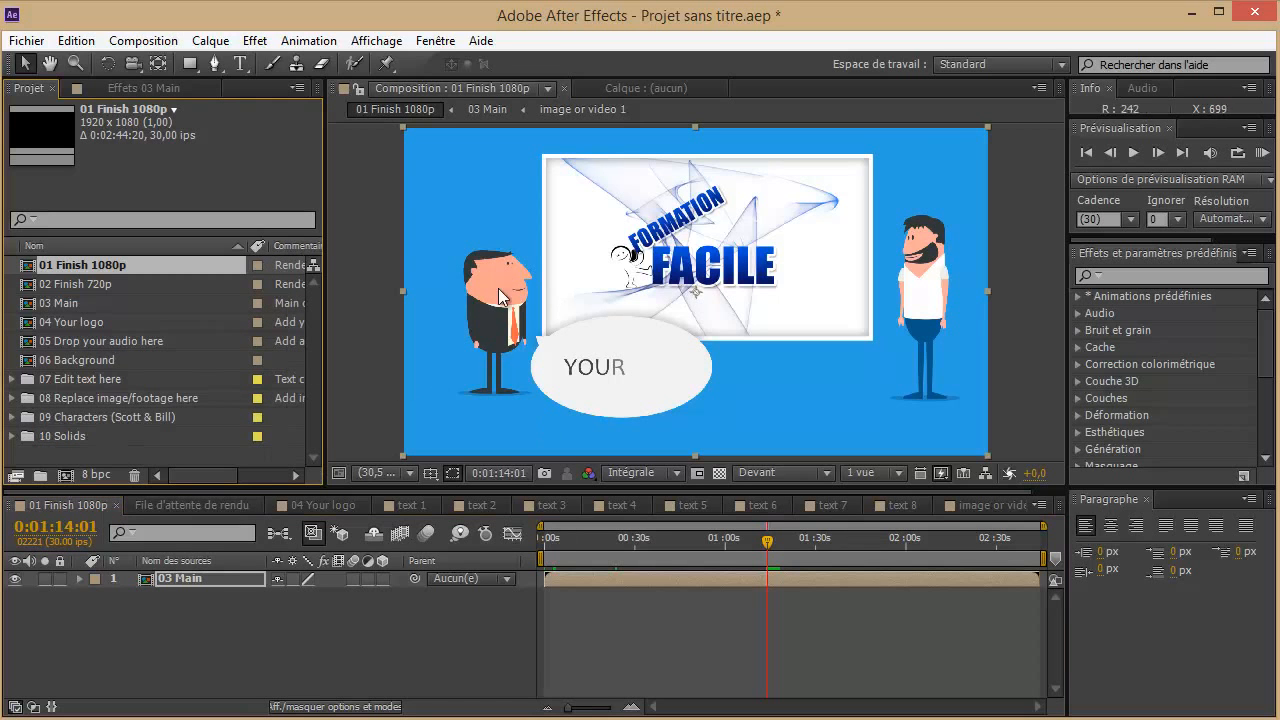
left_click(13, 417)
scroll(40, 420, "down", 1)
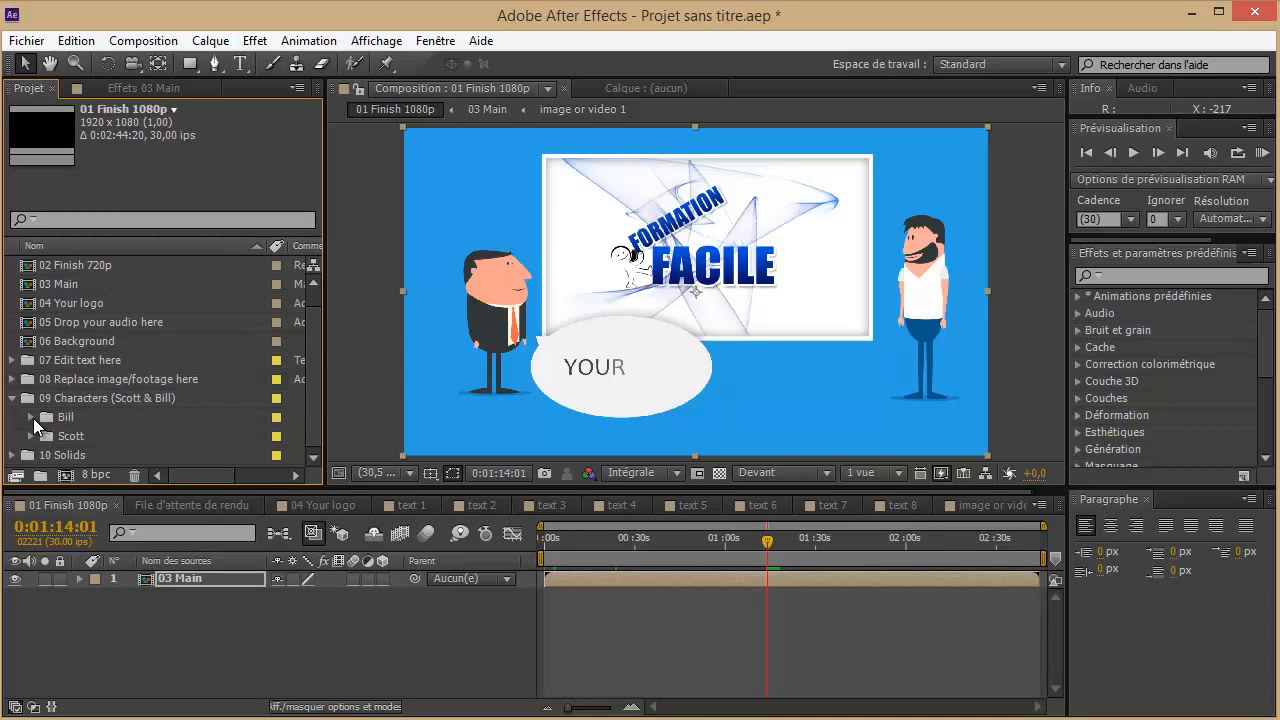
left_click(31, 417)
scroll(113, 423, "down", 3)
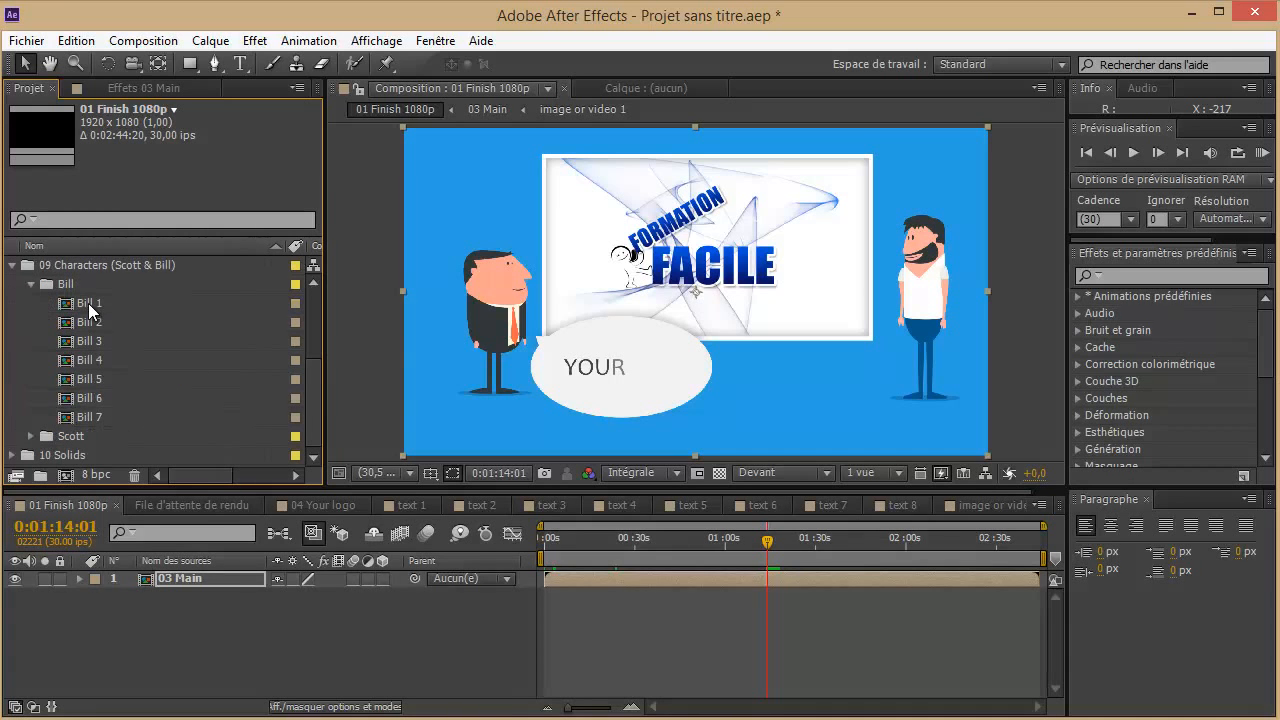
double_click(89, 308)
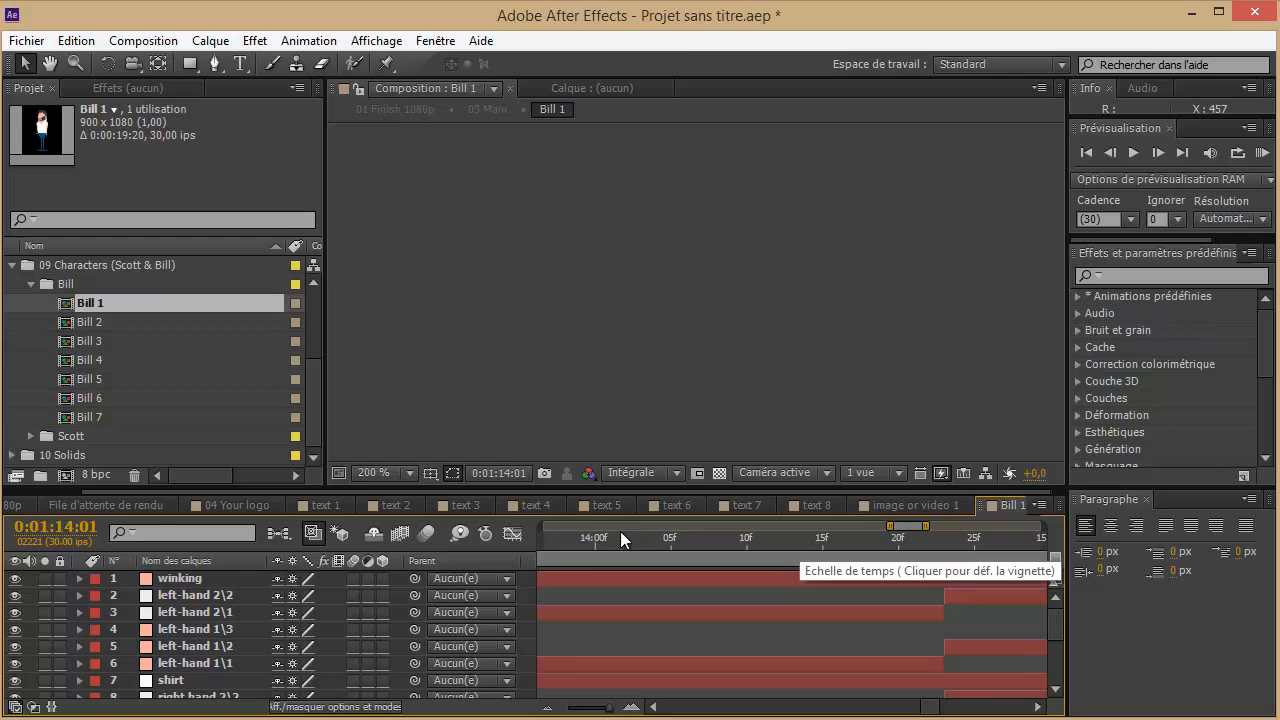
Display the Bill 1 composition at 0:00:13:29 and set the viewer magnification to 50 %
left_click(578, 537)
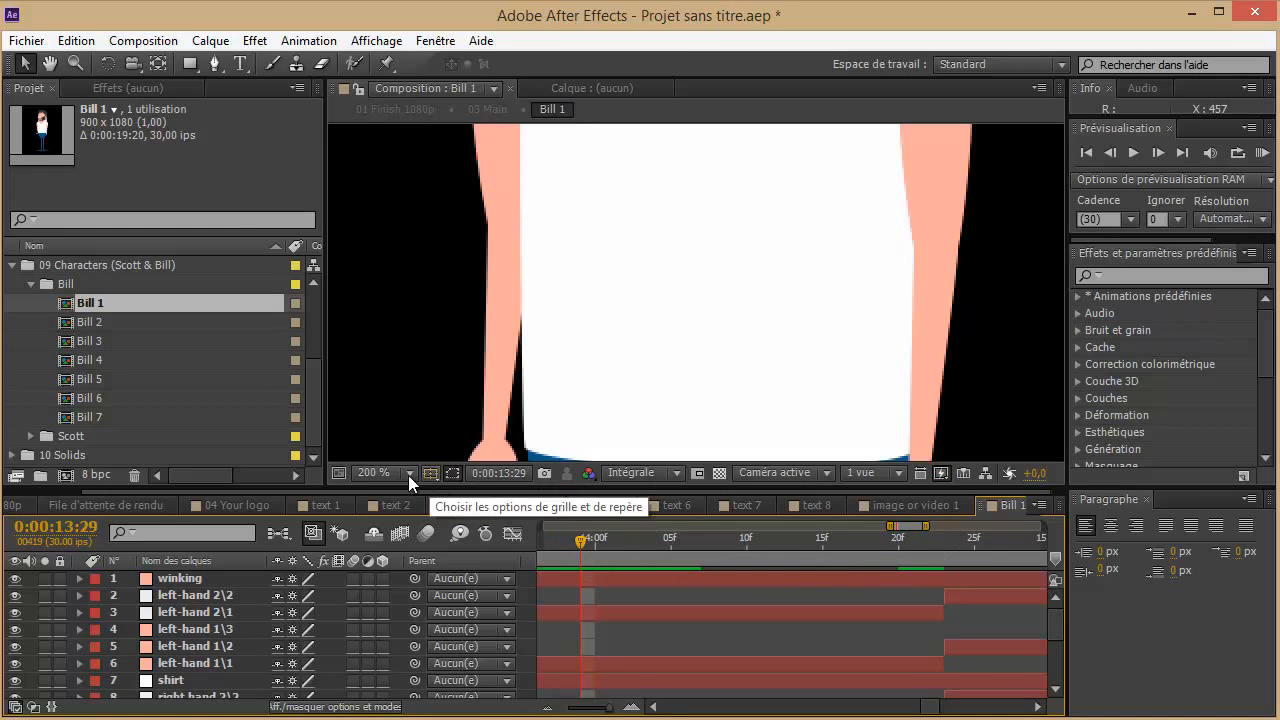
left_click(408, 475)
left_click(434, 514)
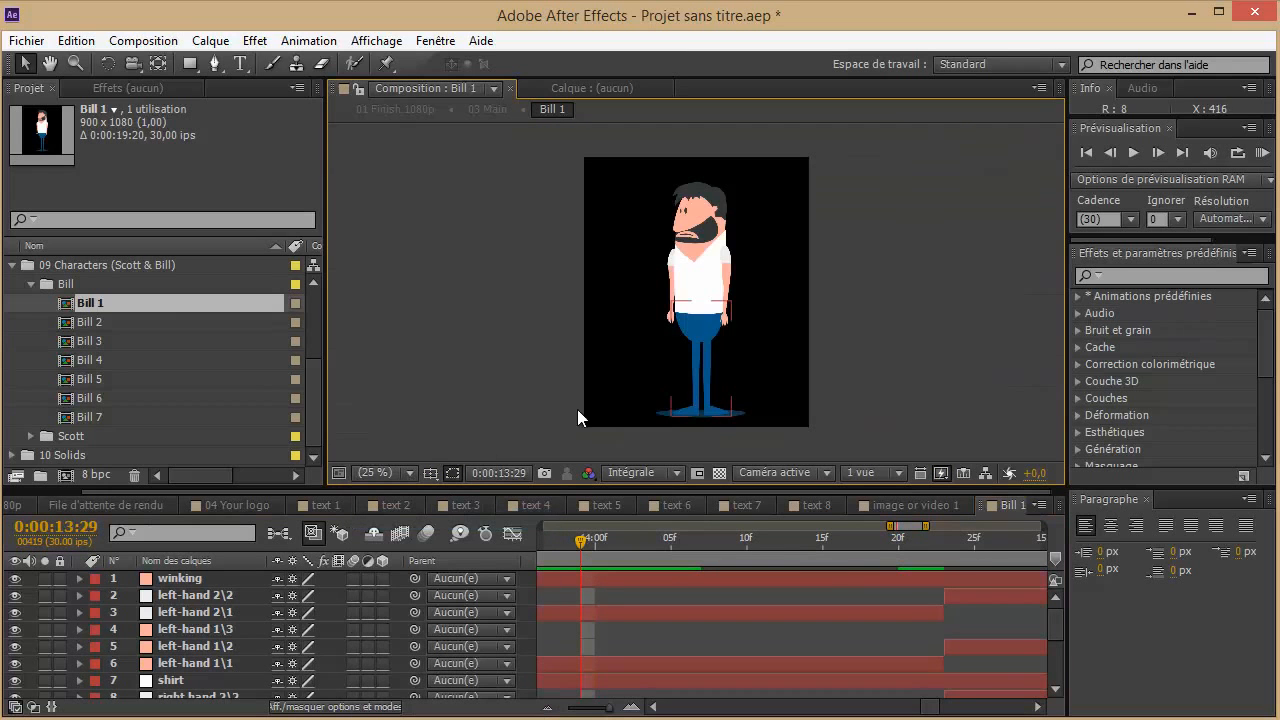
left_click(413, 473)
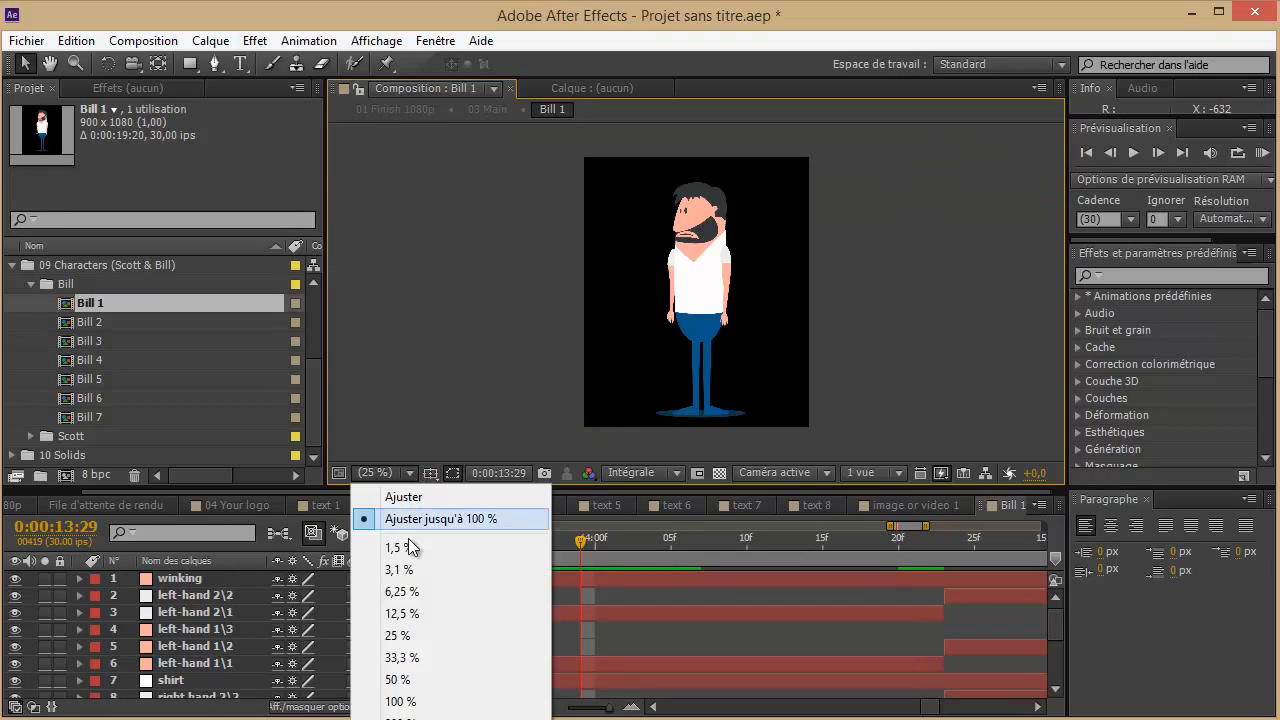
left_click(400, 679)
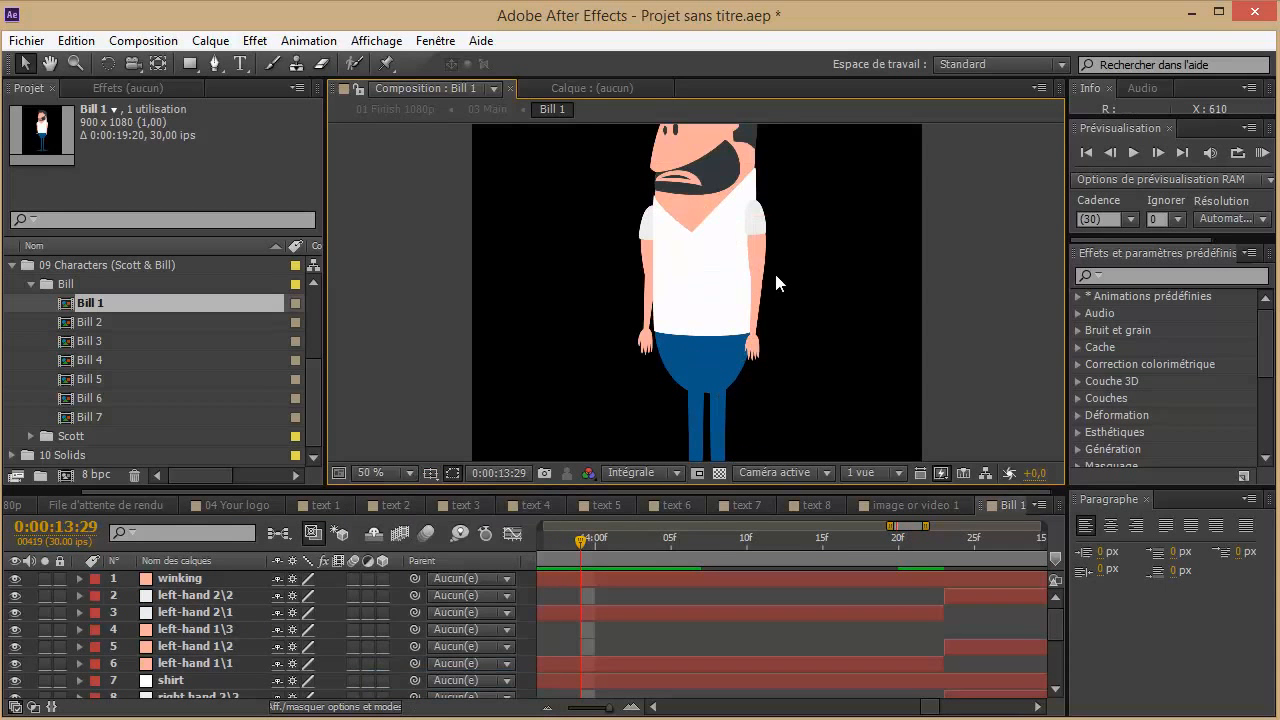
Inspect Bill's separate arm, shirt and legs shapes, and scrub to about 0:00:14:23 to examine the arm pose change
left_click(757, 288)
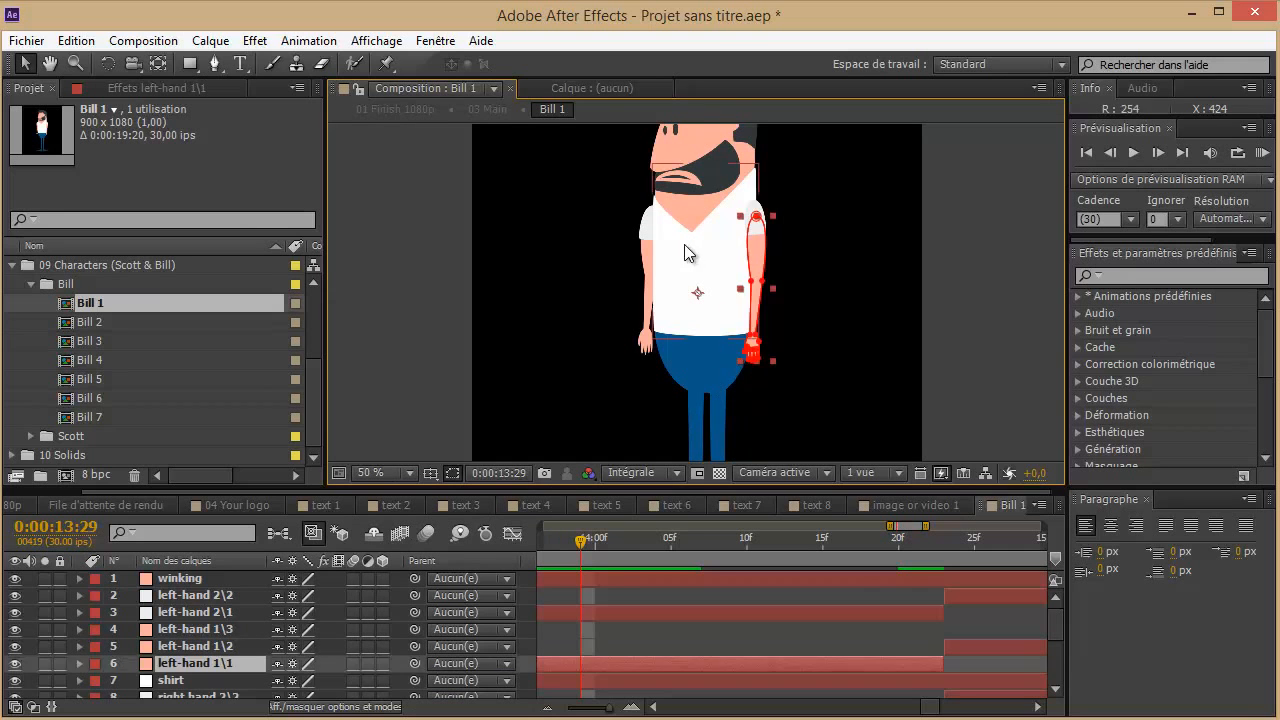
left_click(685, 245)
left_click(708, 362)
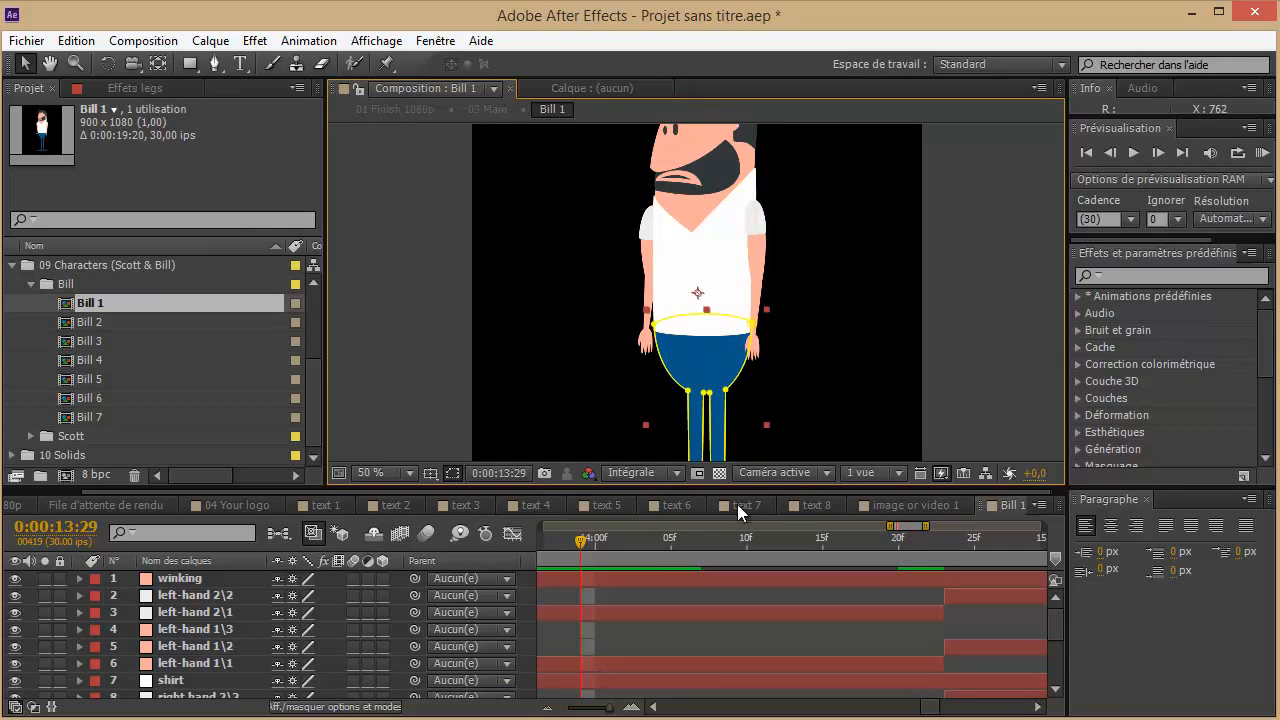
left_click_drag(619, 537, 750, 540)
left_click_drag(867, 543, 908, 547)
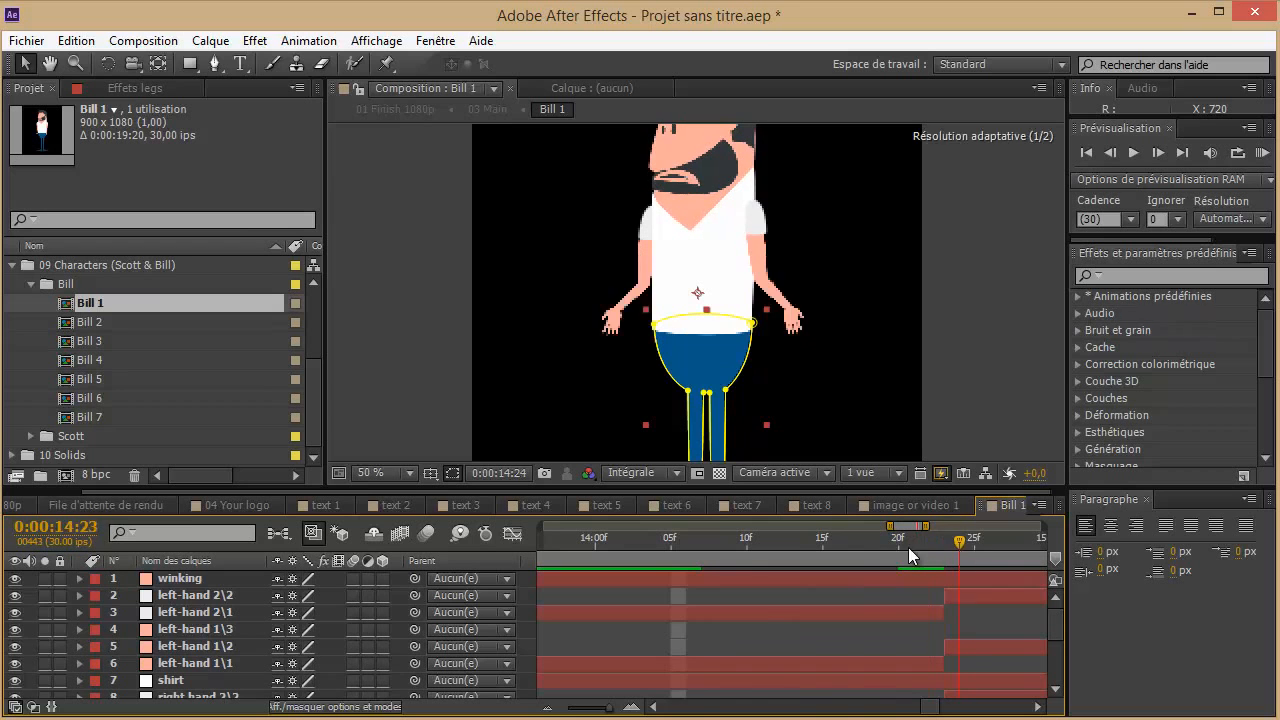
Extend the start of the left-hand 2\2 layer back to 0:00:14:20 and of left-hand 1\2 back to 0:00:14:21
left_click_drag(942, 594, 899, 594)
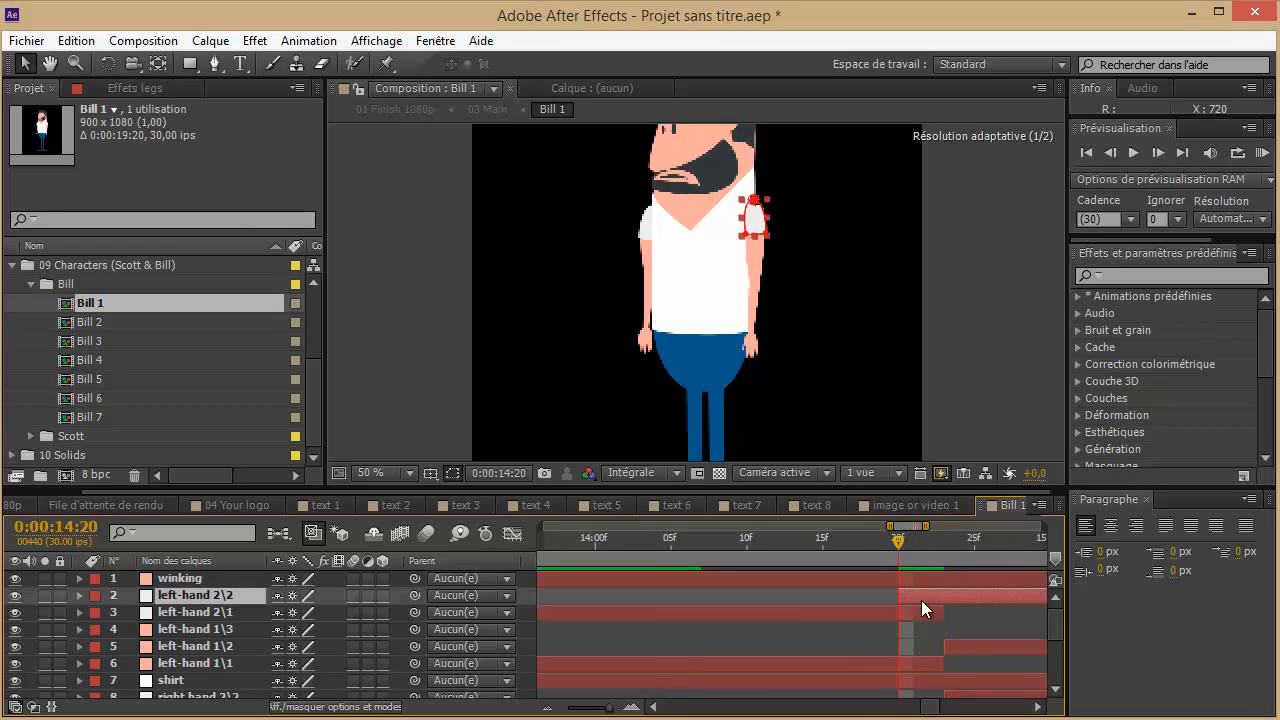
left_click_drag(942, 643, 911, 640)
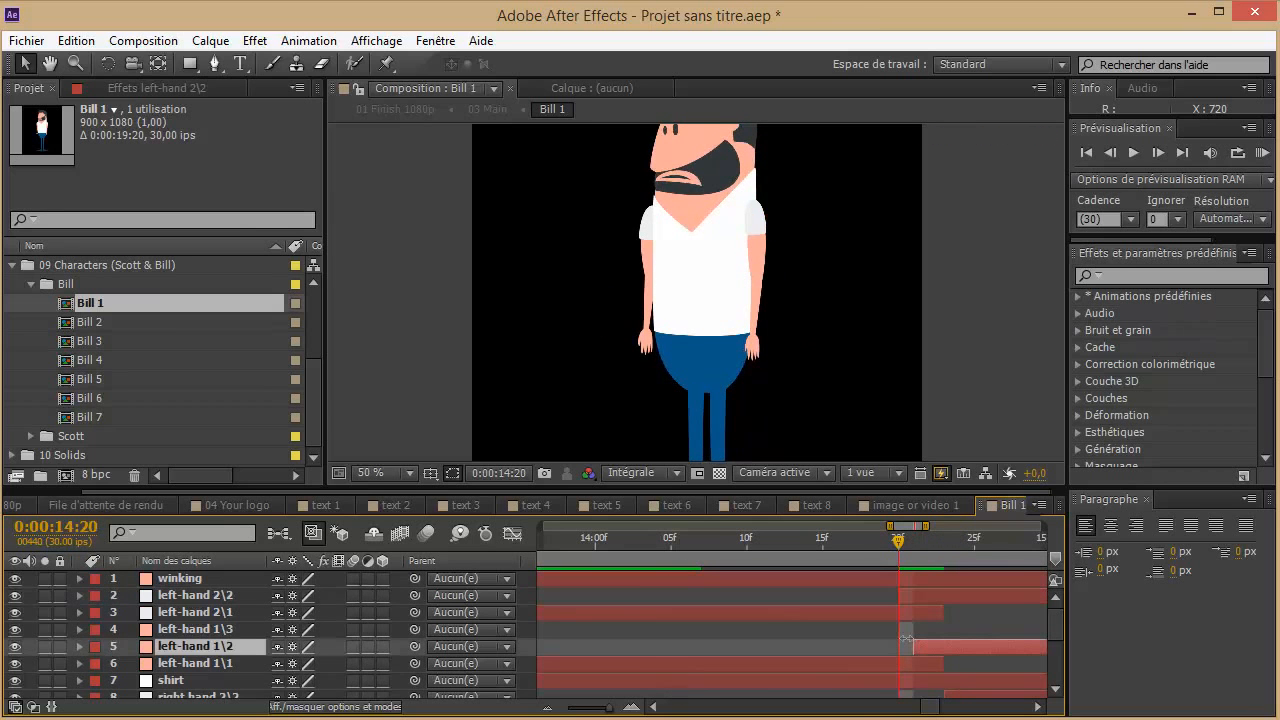
left_click(921, 555)
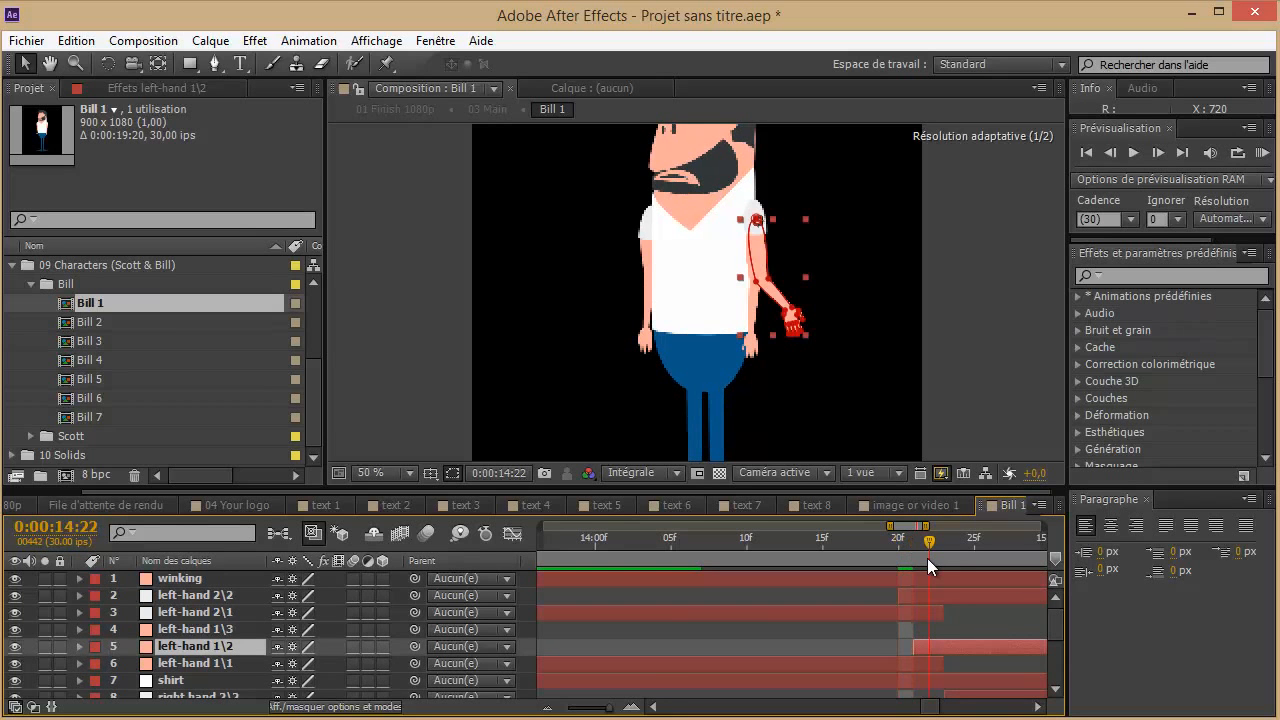
Trim the ends of the left-hand 2\1 and left-hand 1\1 layers to where left-hand 1\2 begins
left_click(758, 348)
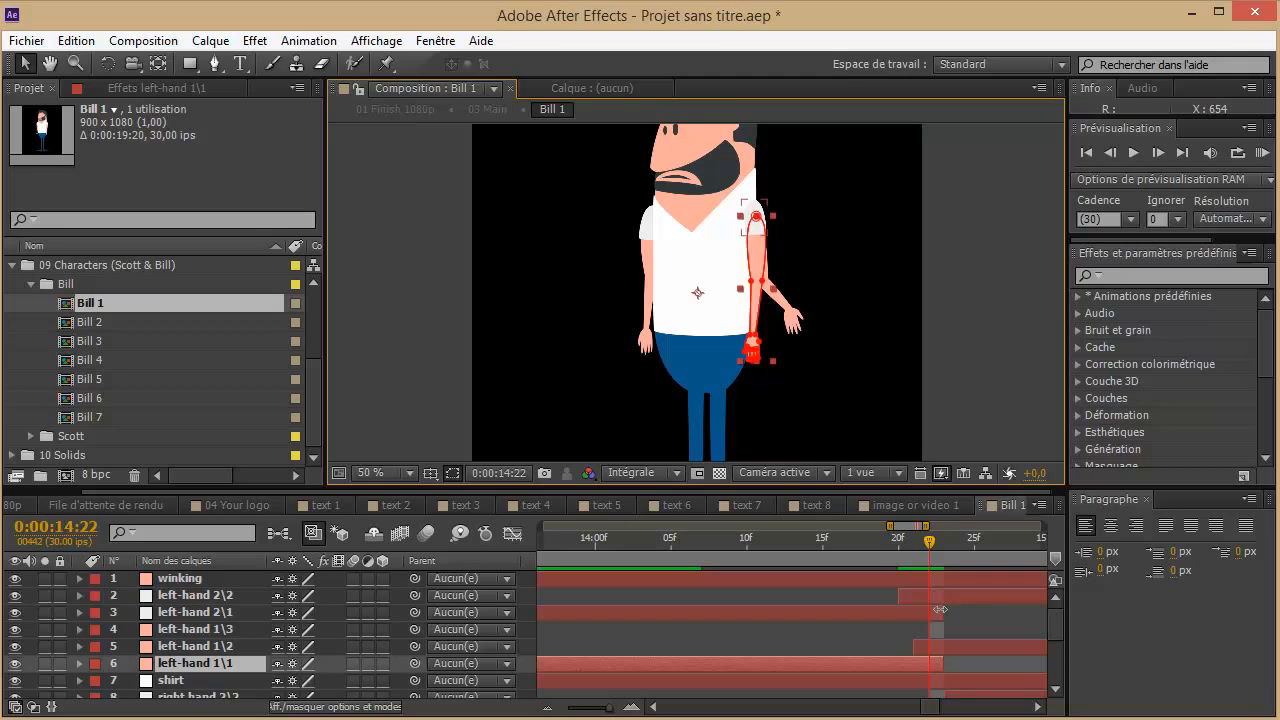
left_click_drag(940, 609, 919, 608)
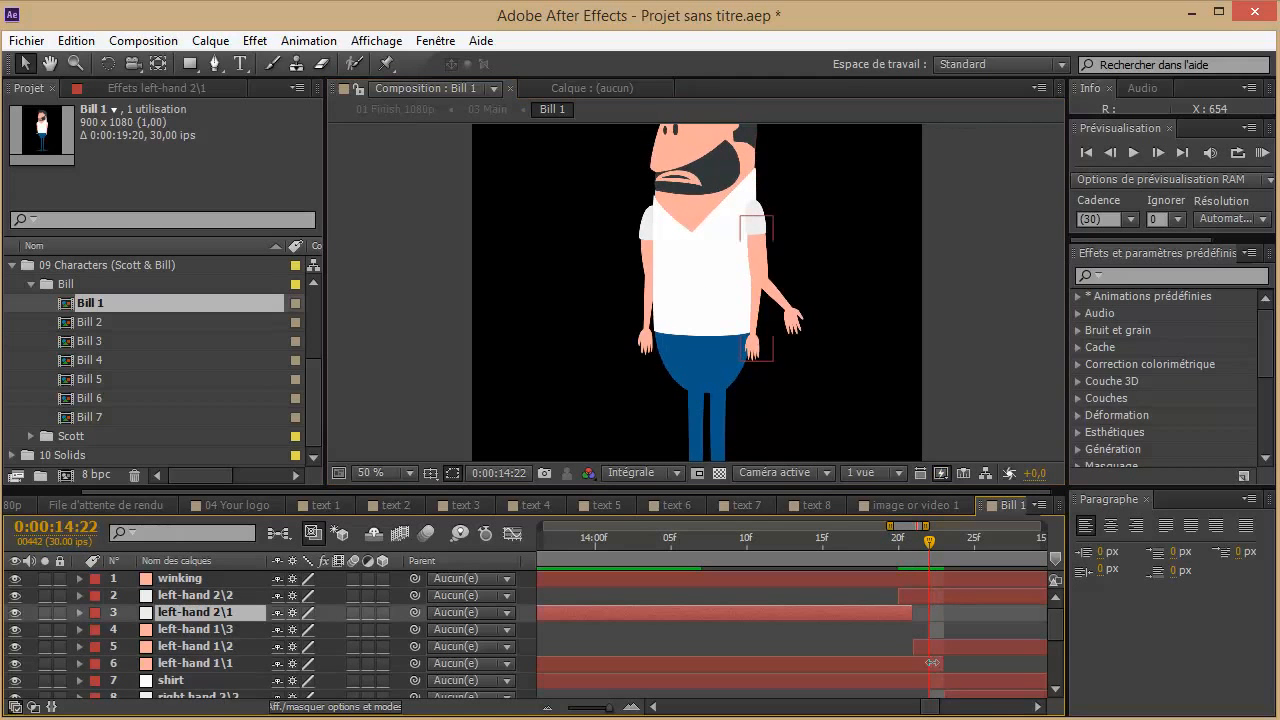
left_click_drag(931, 662, 912, 663)
Step back and forth through the frames around 0:00:14:20 to check the retimed arm change
key("Page_Up")
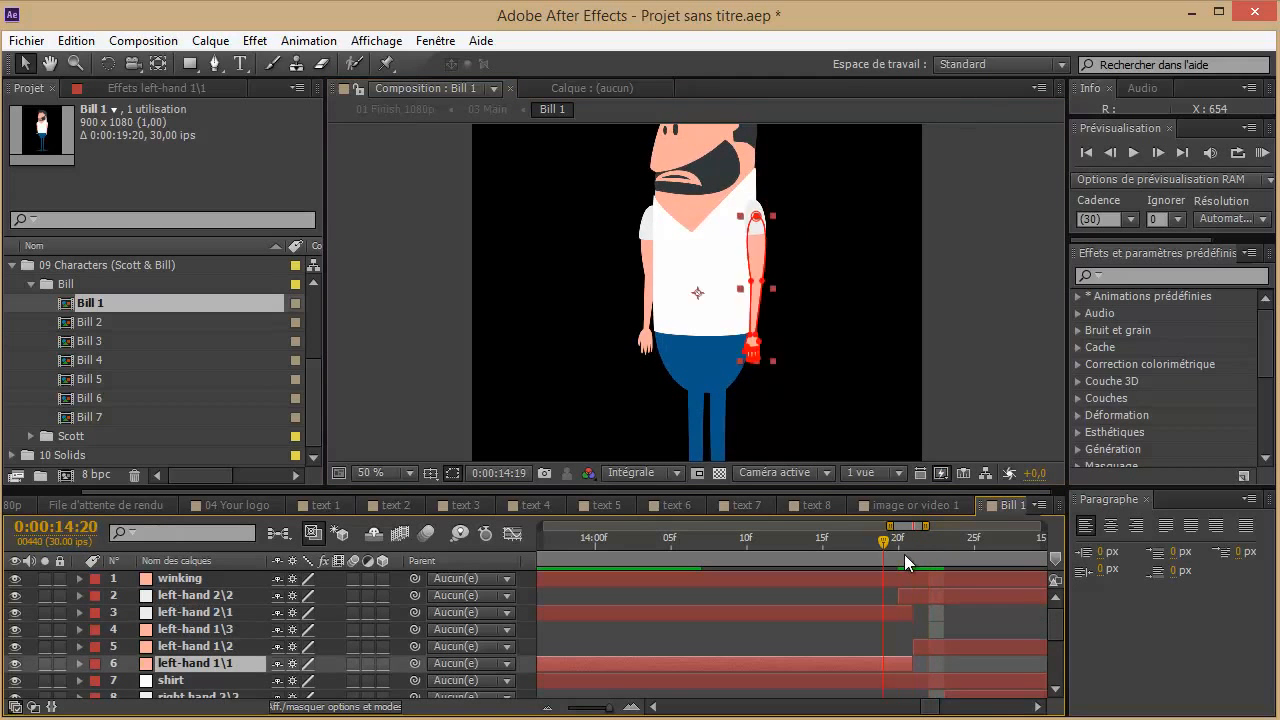
key("Page_Down")
key("Page_Down")
key("Page_Up")
key("Page_Up")
key("Page_Down")
key("Page_Up")
key("Page_Up")
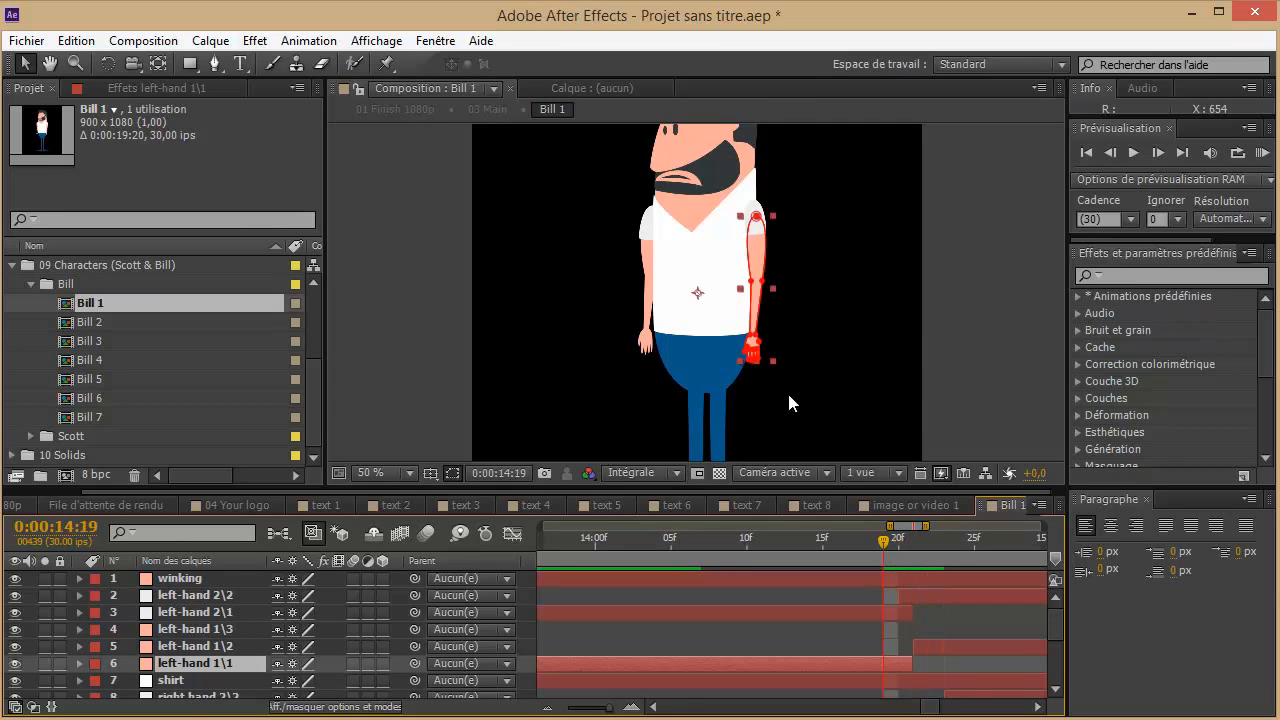
Widen the left-side leg of the legs layer by moving its outer thigh and ankle points outward
scroll(800, 380, "down", 4)
scroll(800, 372, "up", 4)
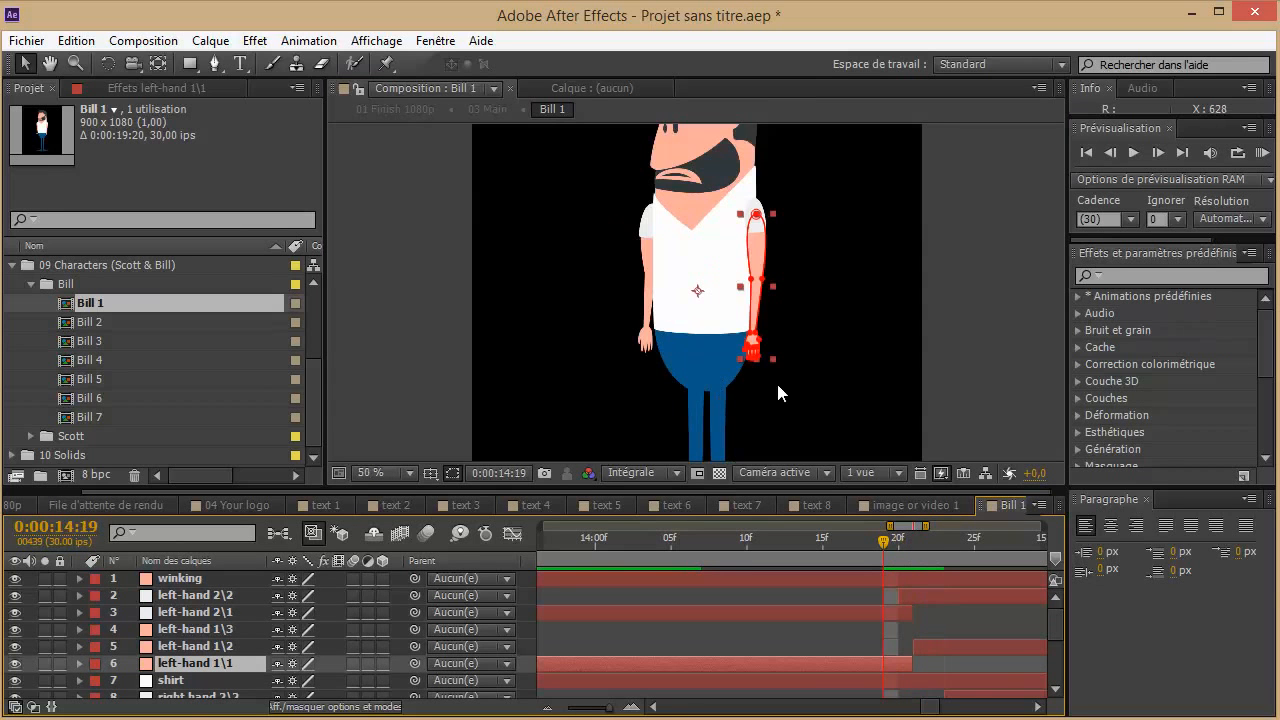
left_click_drag(788, 401, 886, 271)
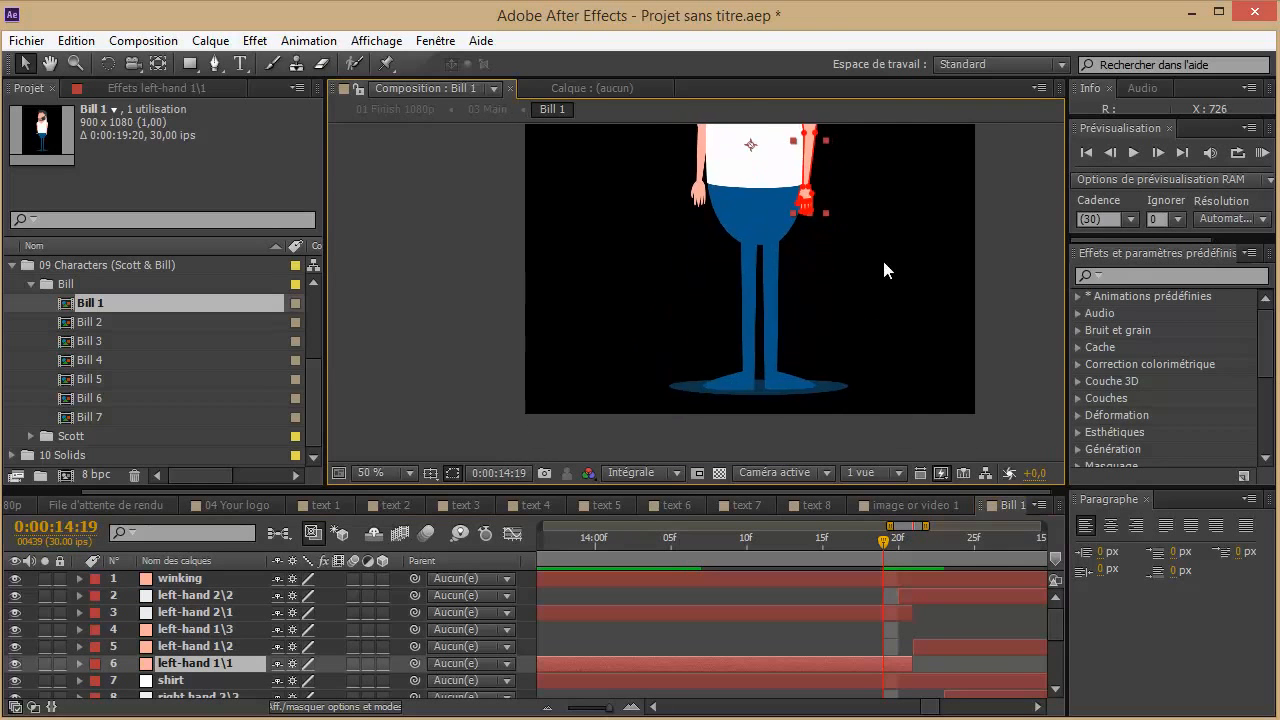
scroll(841, 277, "up", 2)
scroll(853, 276, "down", 3)
scroll(808, 289, "up", 2)
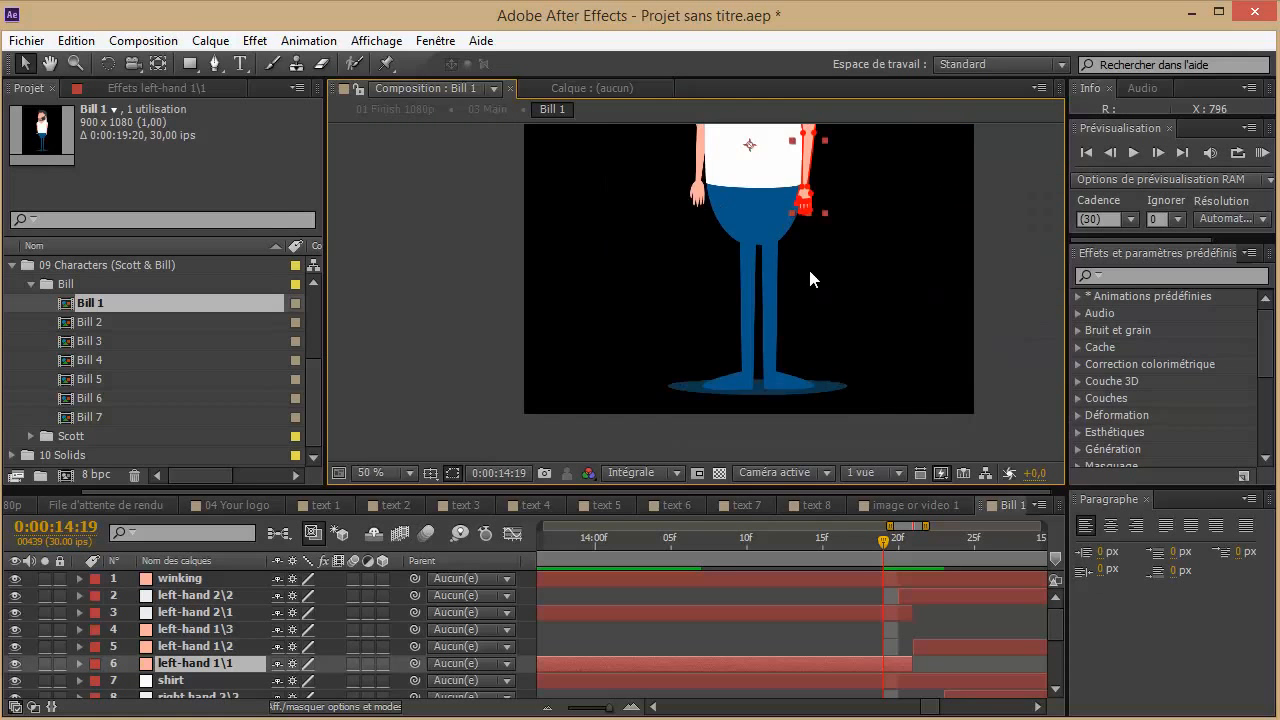
scroll(806, 283, "up", 1)
left_click_drag(909, 273, 867, 275)
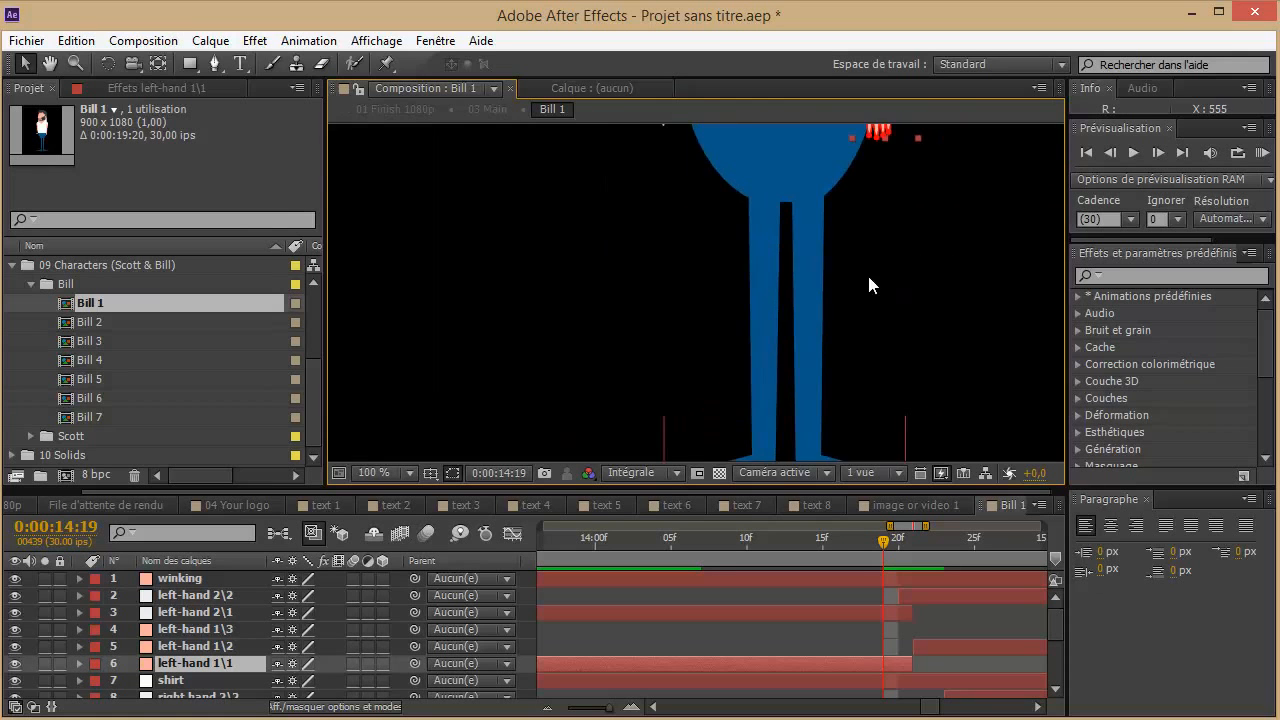
scroll(867, 275, "down", 1)
left_click(746, 354)
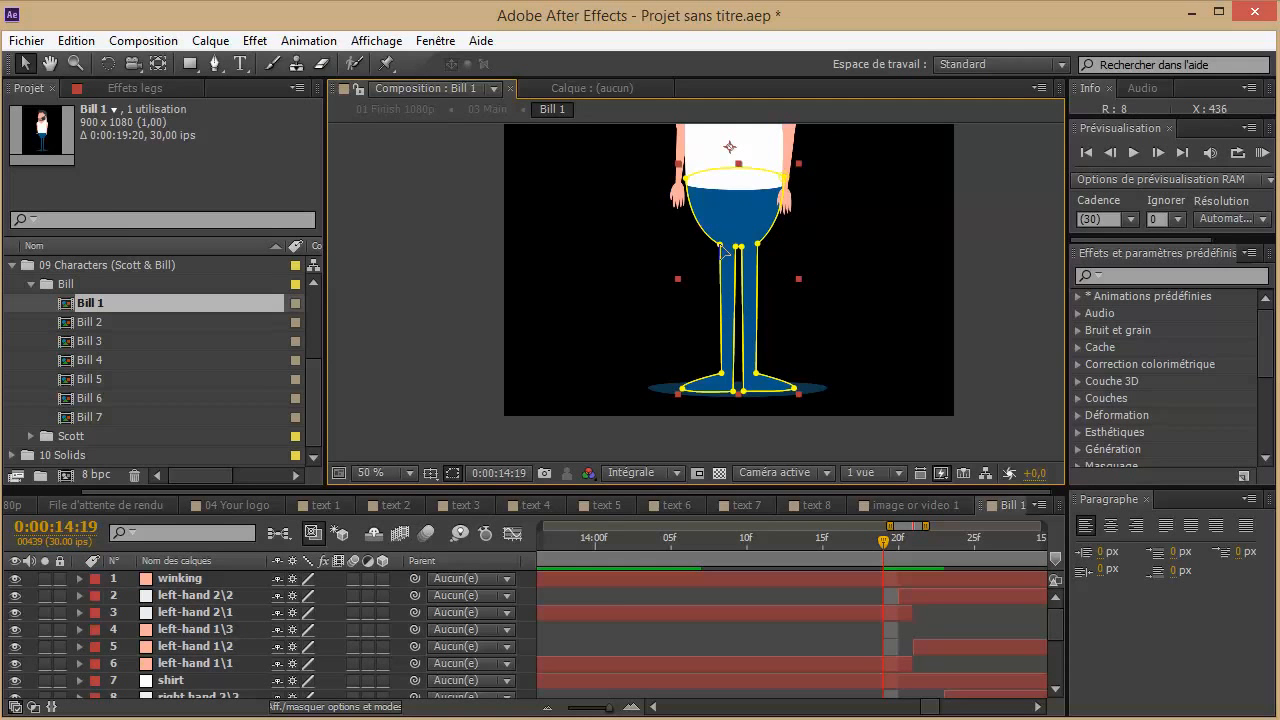
left_click_drag(722, 251, 716, 257)
left_click_drag(723, 376, 711, 371)
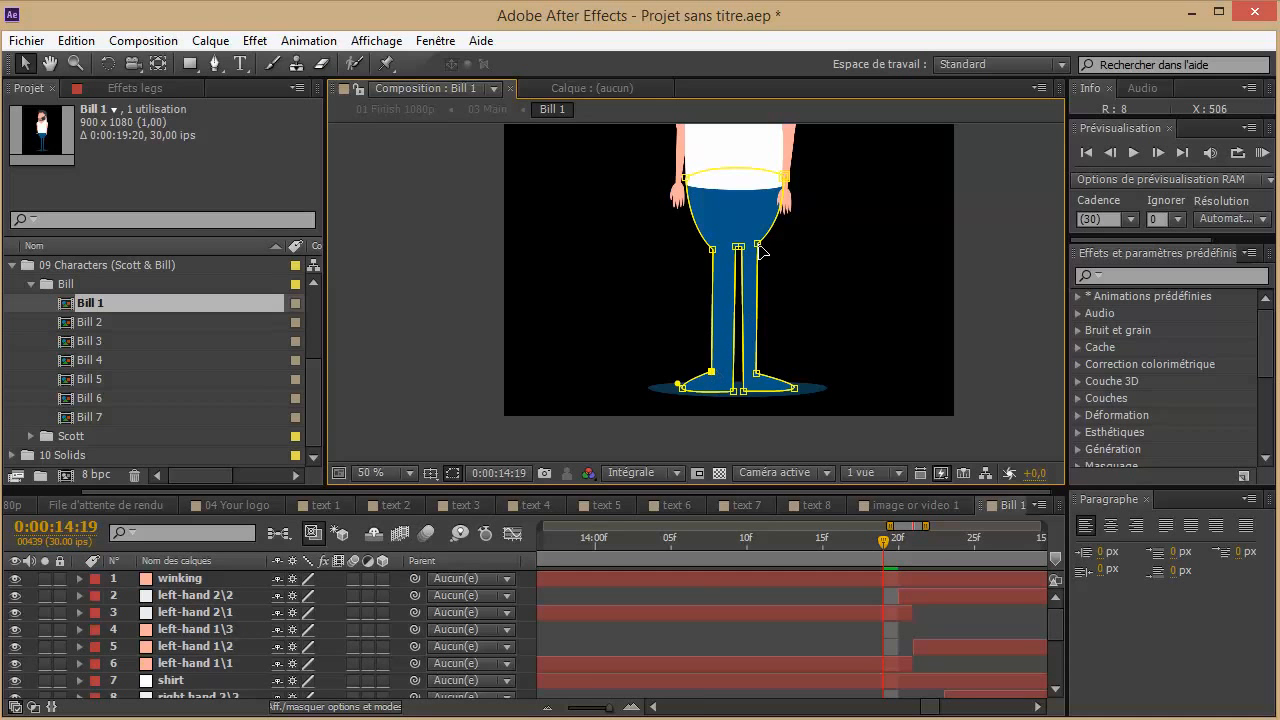
Move the outer thigh and ankle points of the right-side leg outward, and fine-tune the matching points on the other leg
left_click_drag(759, 246, 766, 245)
left_click(712, 249)
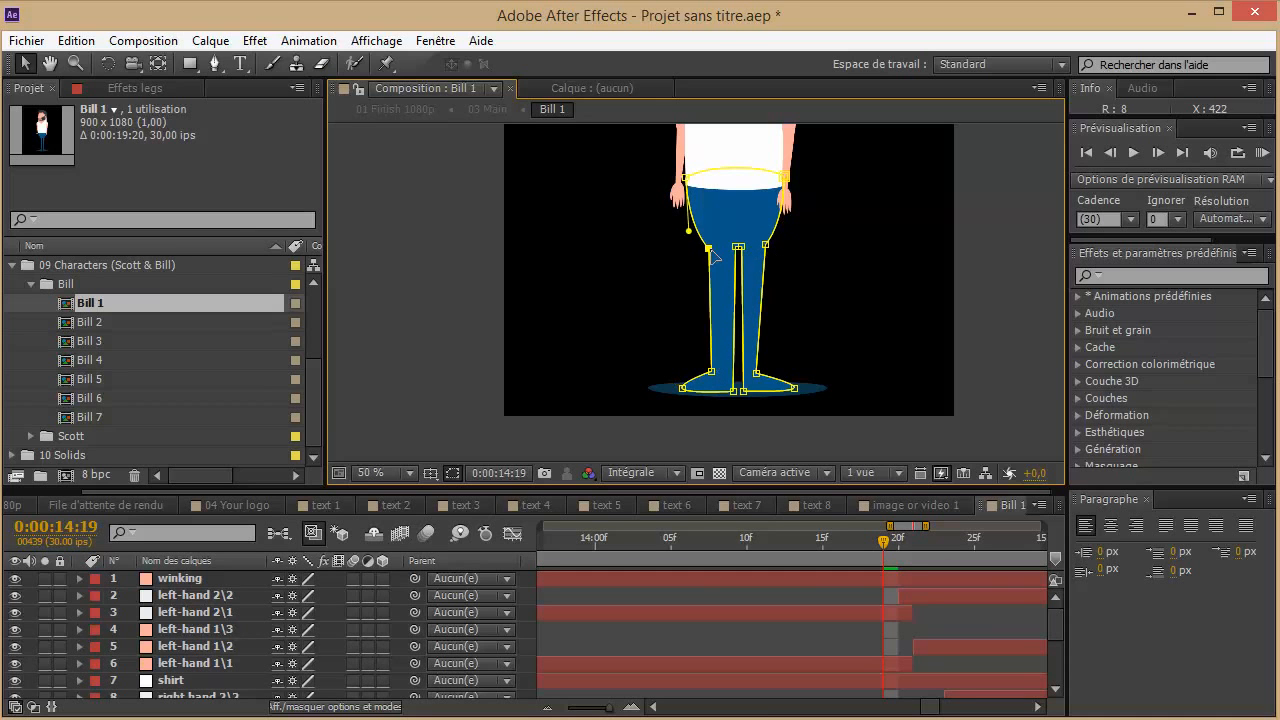
left_click(714, 372)
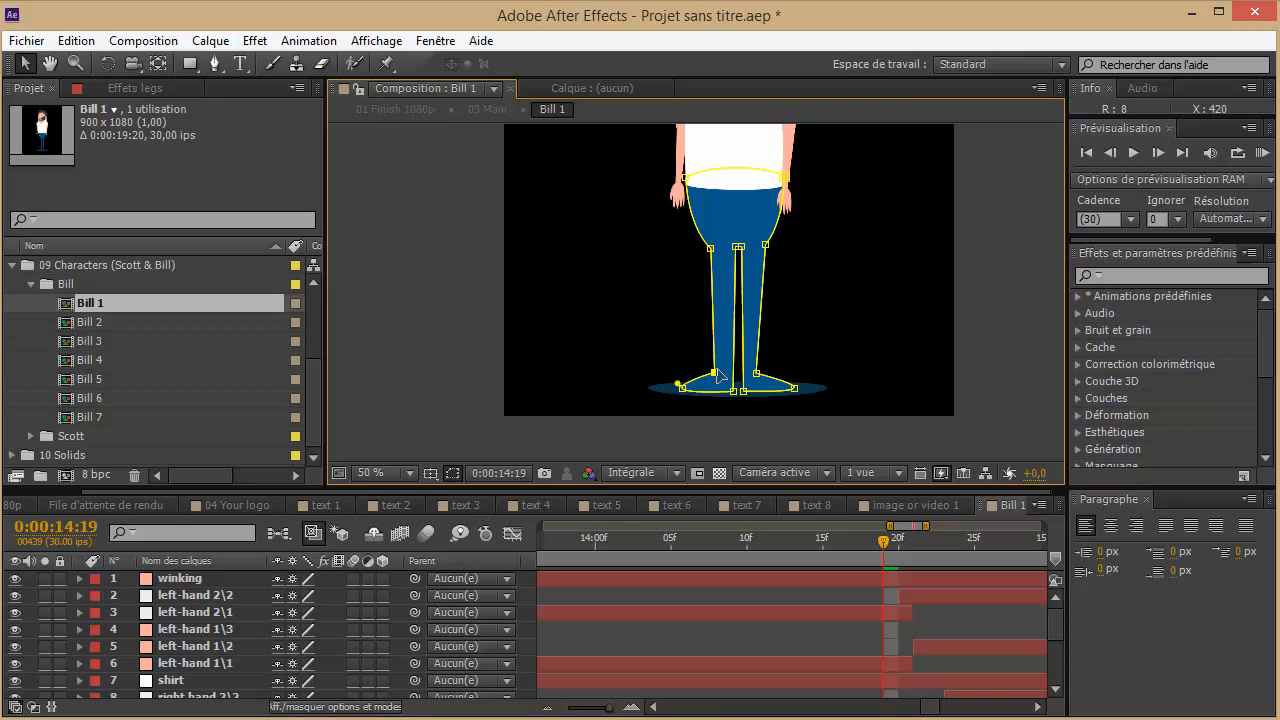
left_click_drag(757, 377, 764, 375)
Round the toe of the left-side foot by pulling its curve handle upward
scroll(717, 404, "up", 2)
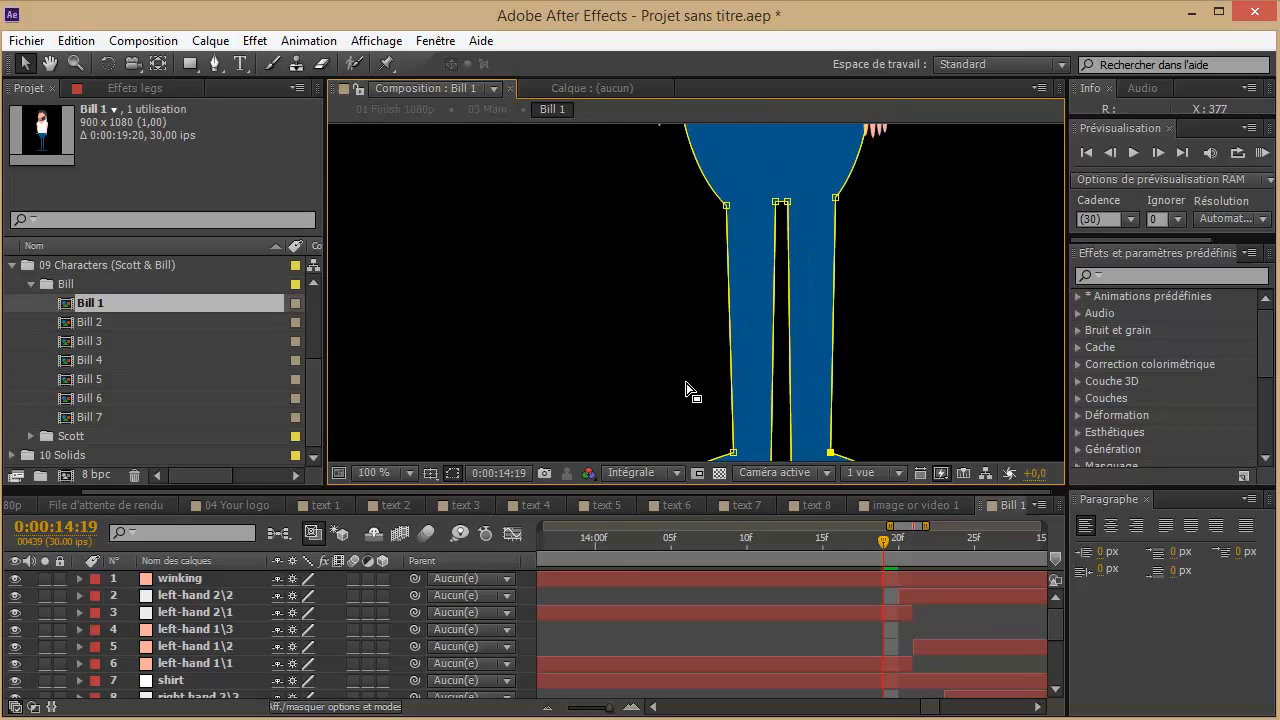
left_click_drag(670, 422, 662, 385)
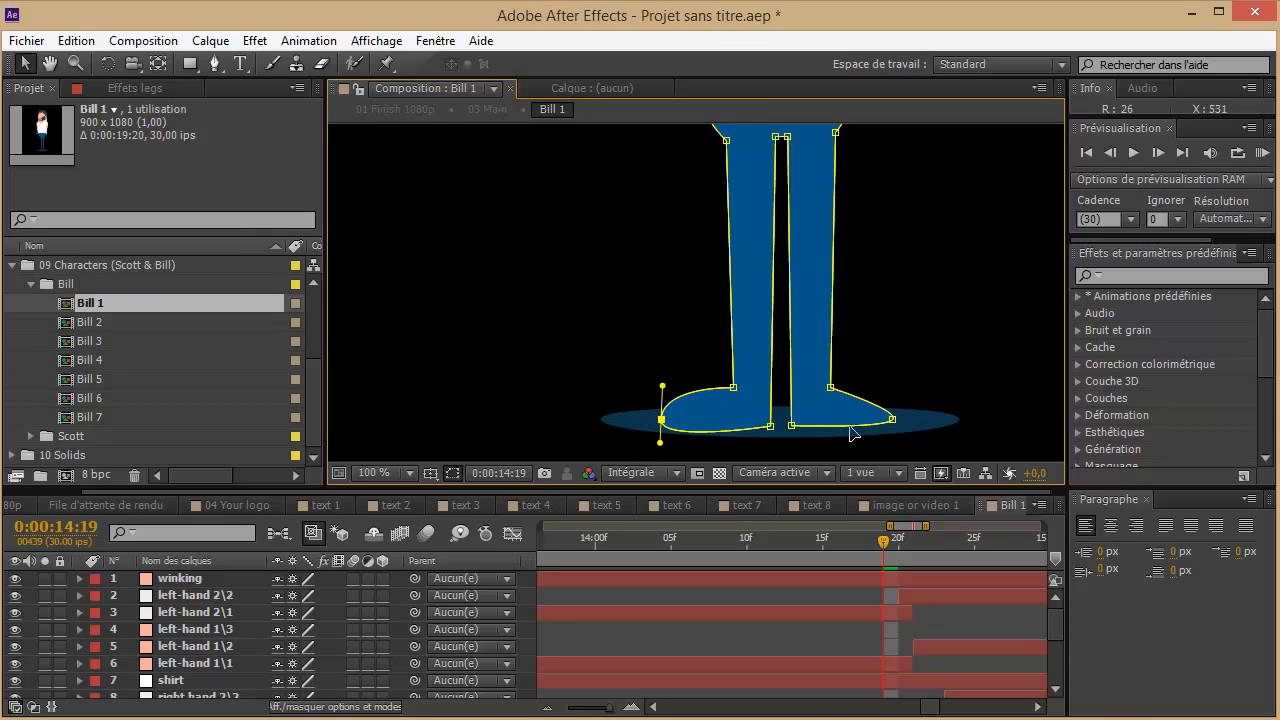
left_click_drag(893, 424, 837, 537)
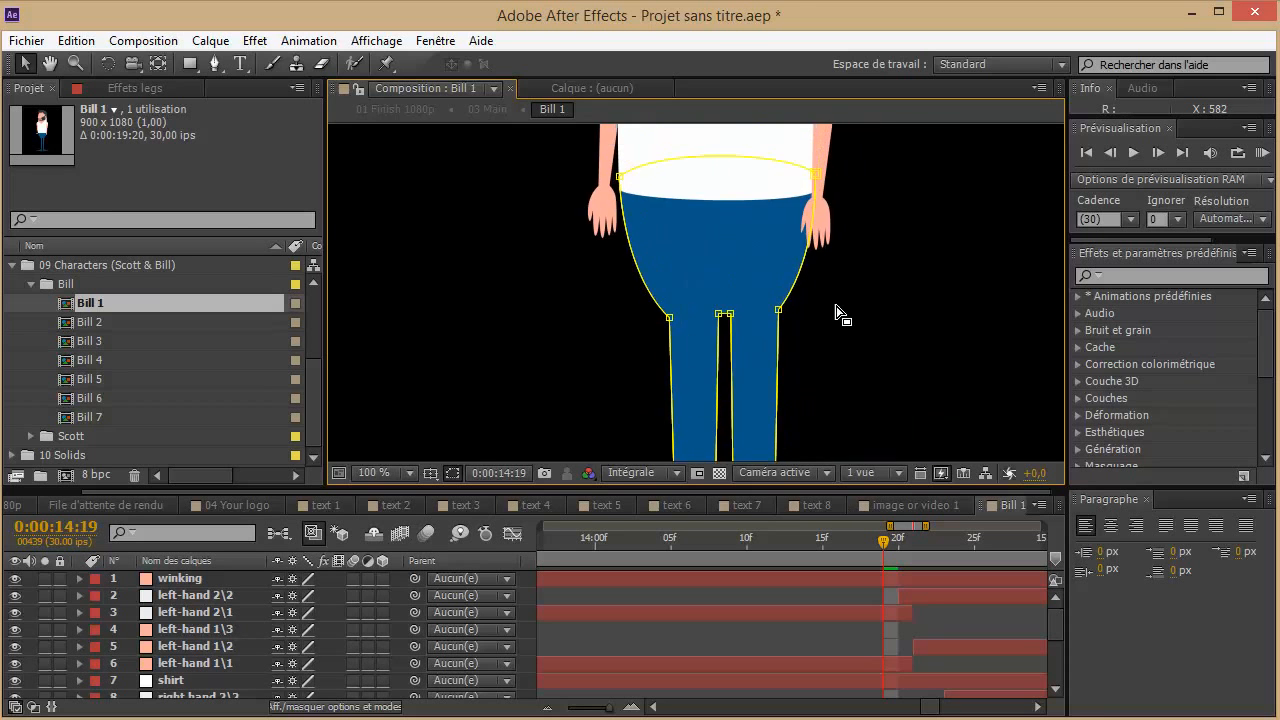
Narrow the hem of the shirt layer by moving both lower corner points inward and slightly up
scroll(837, 309, "down", 1)
scroll(831, 283, "up", 3)
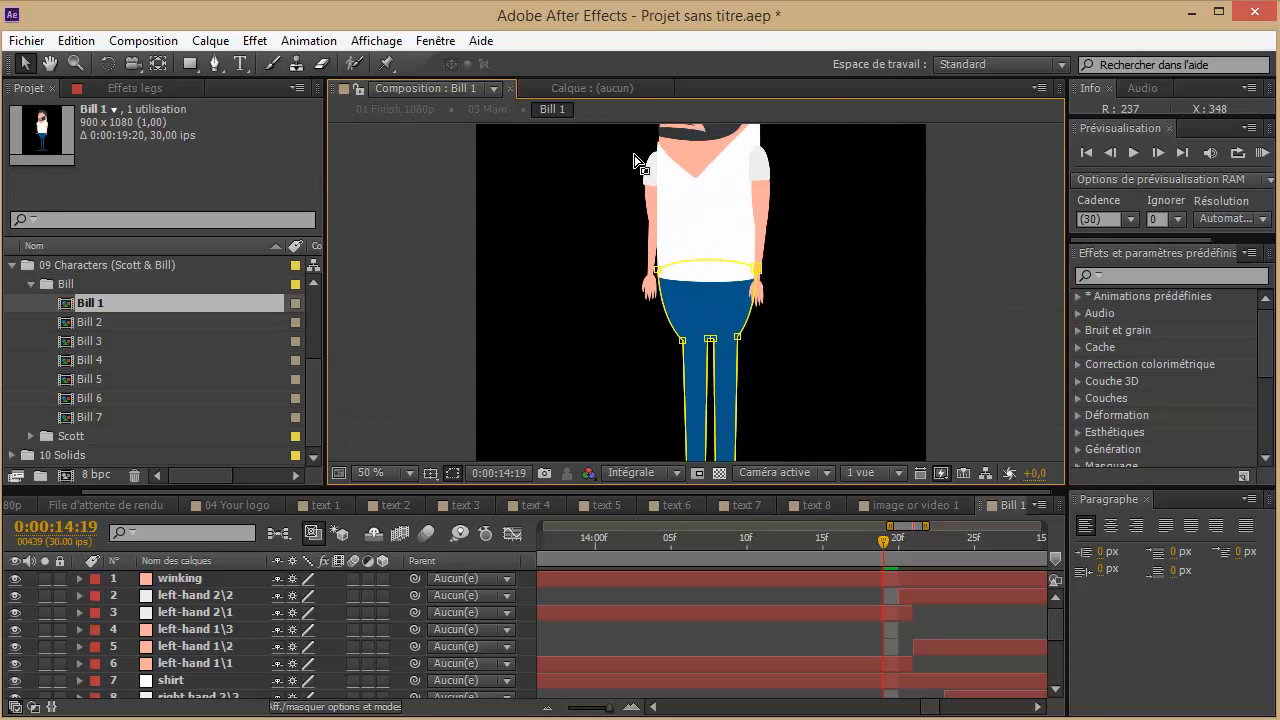
scroll(723, 303, "up", 2)
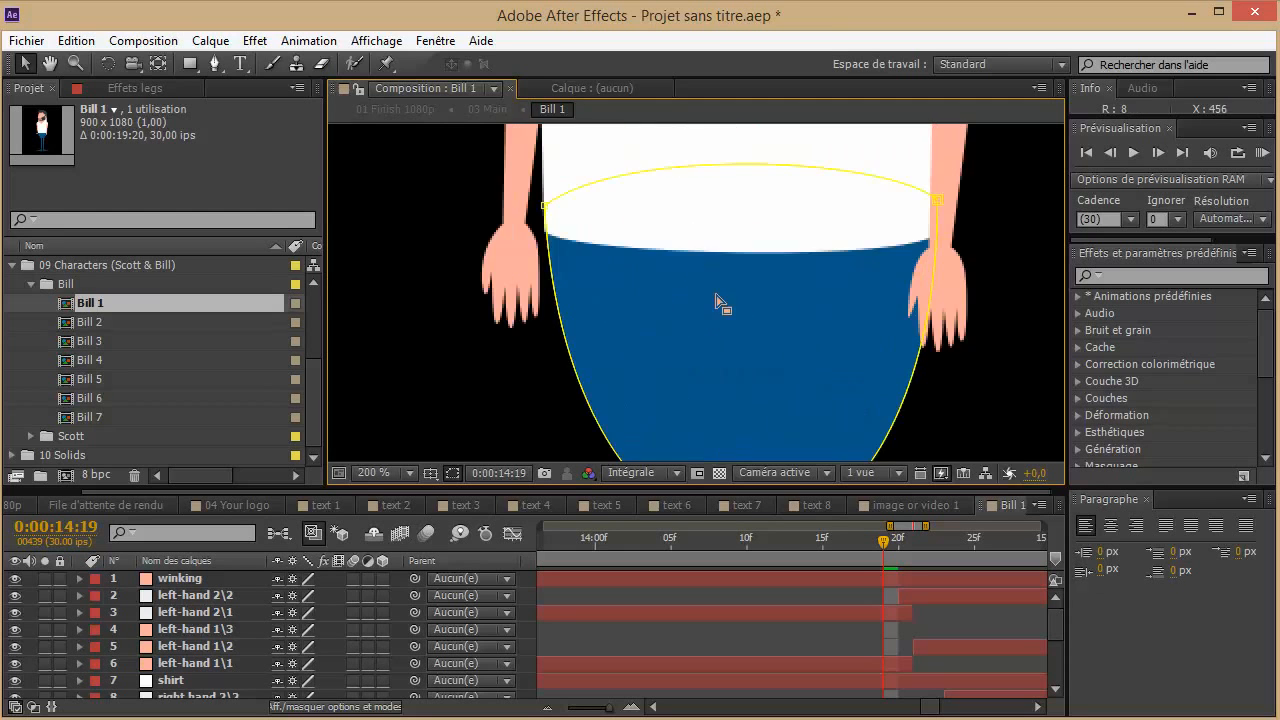
scroll(582, 258, "down", 1)
scroll(752, 262, "down", 1)
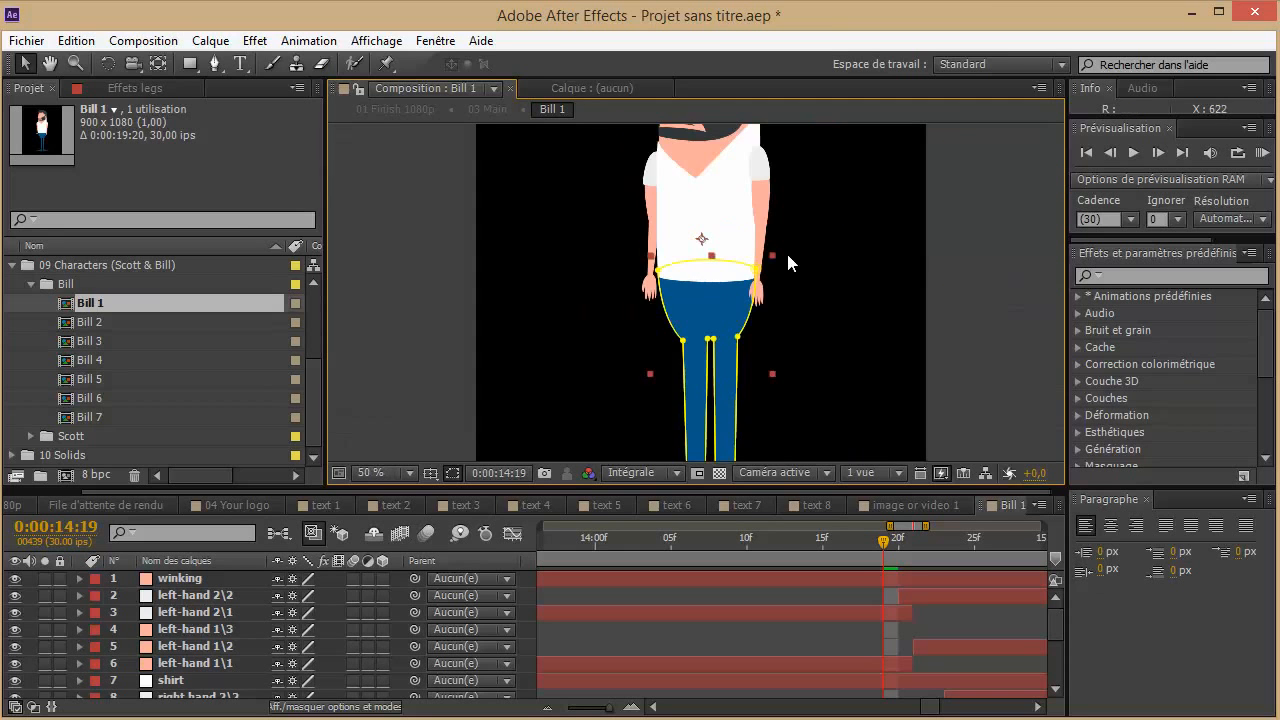
left_click(714, 196)
scroll(684, 285, "up", 1)
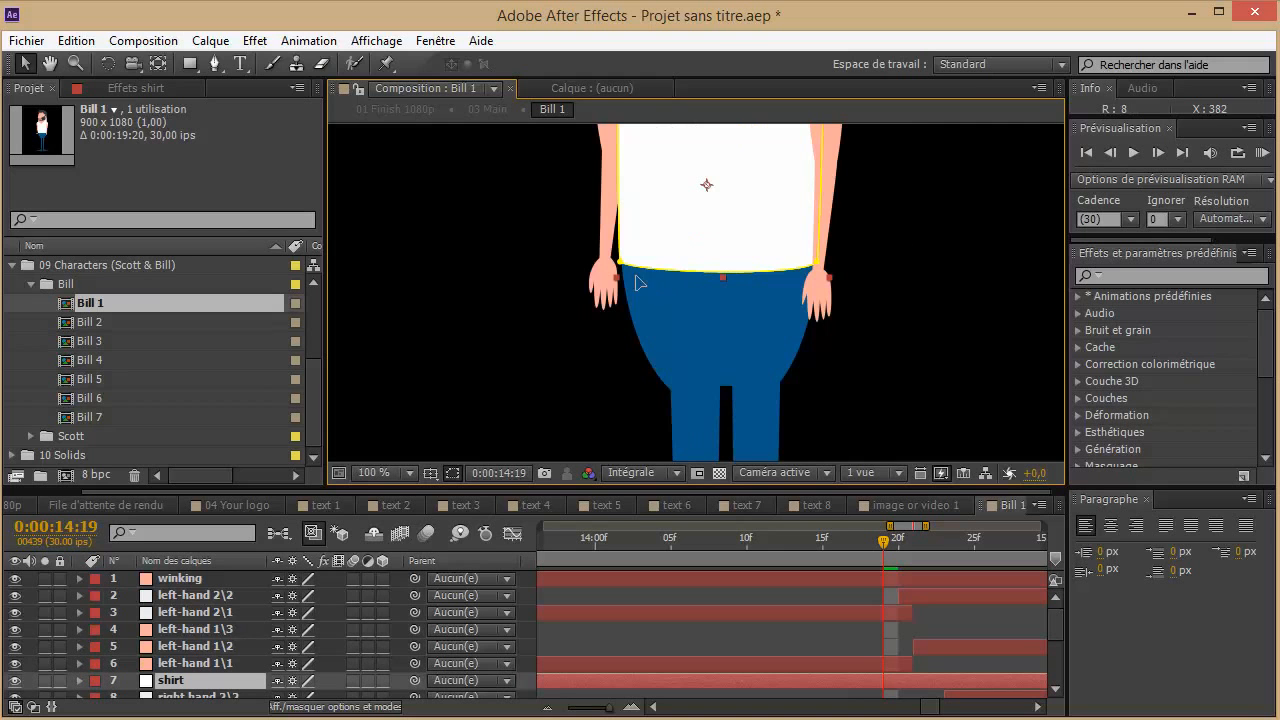
left_click_drag(920, 321, 915, 359)
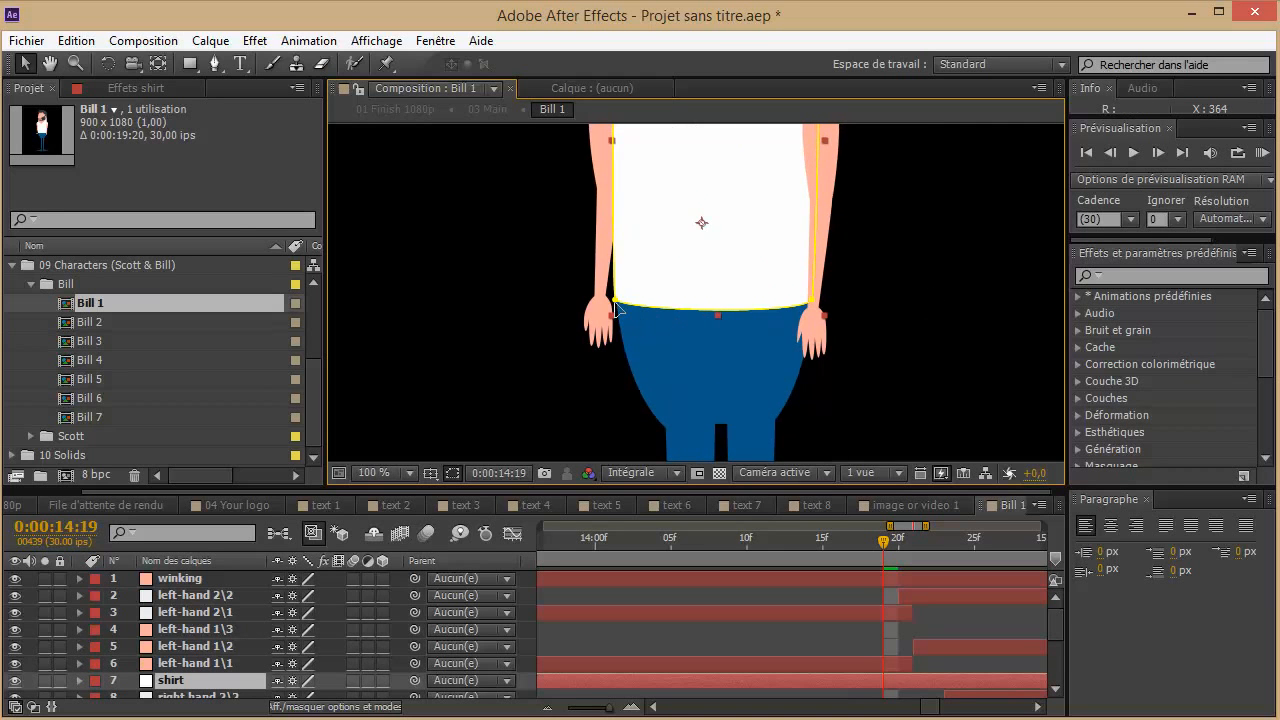
left_click_drag(615, 303, 634, 294)
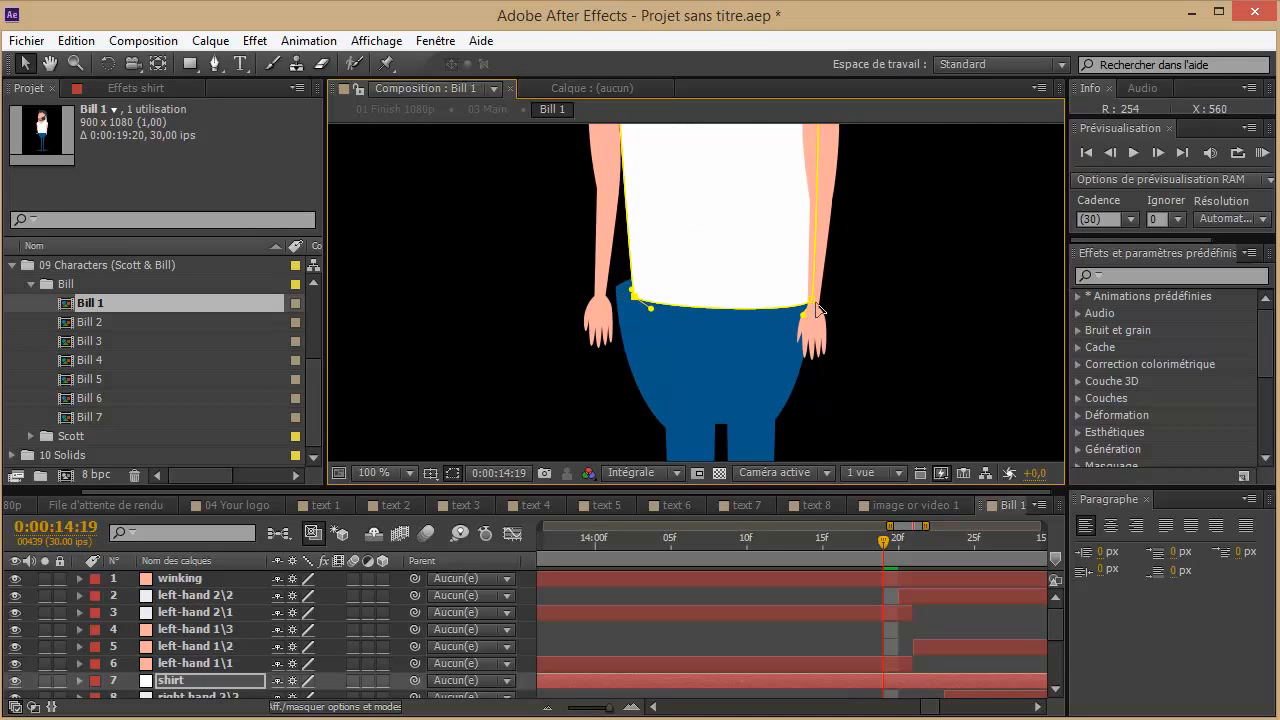
left_click_drag(816, 304, 790, 291)
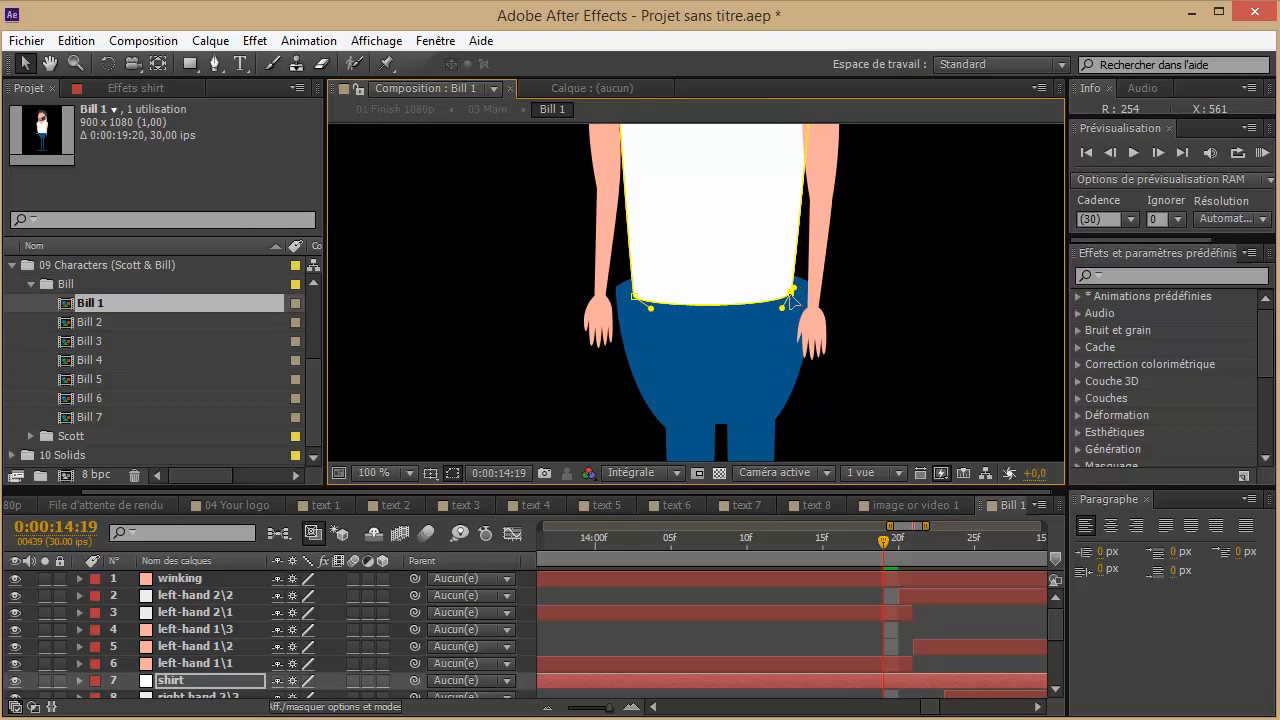
Move the left waist point of the legs layer inward to meet the shirt's left hem corner
scroll(900, 285, "down", 2)
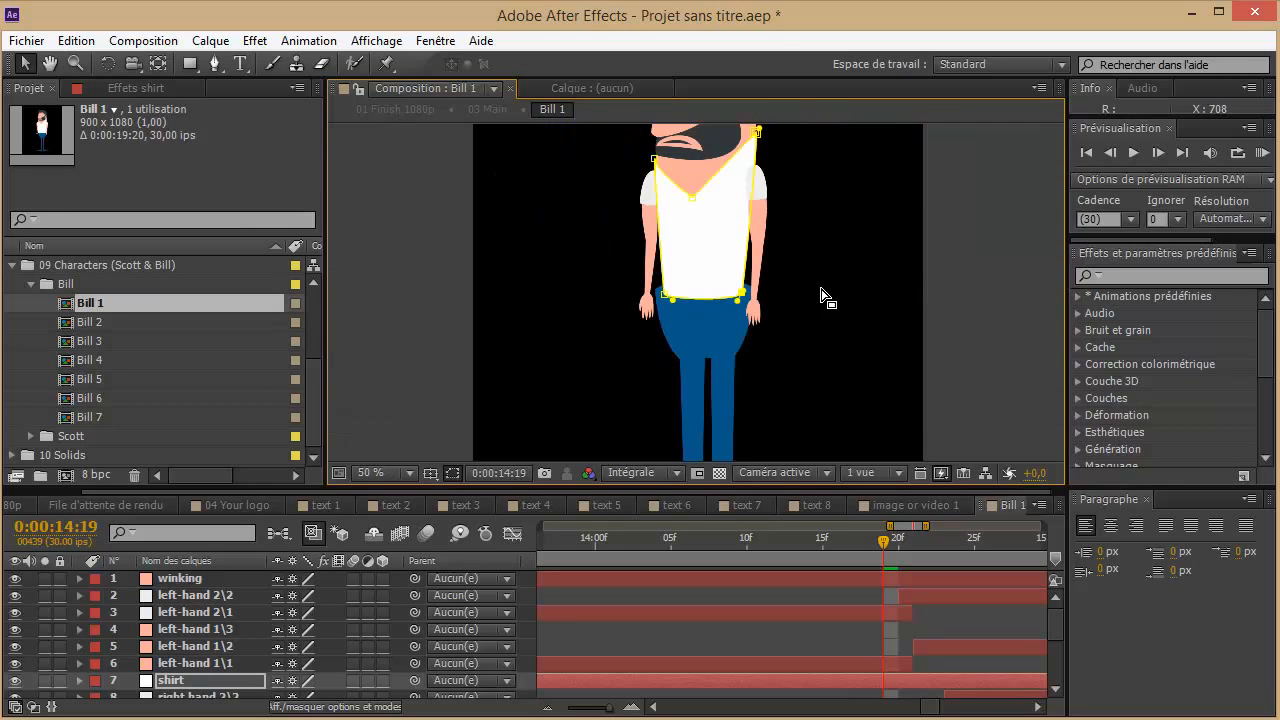
scroll(798, 290, "up", 1)
left_click_drag(842, 339, 598, 257)
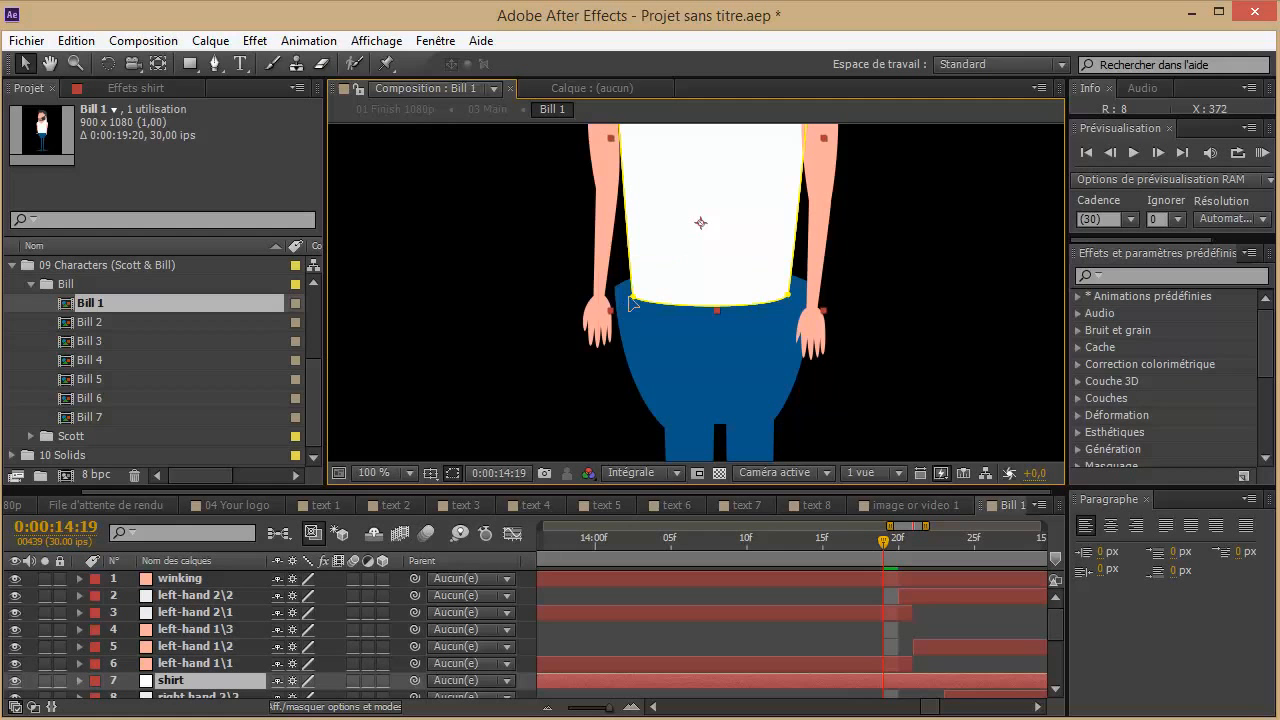
left_click(638, 319)
left_click(634, 295)
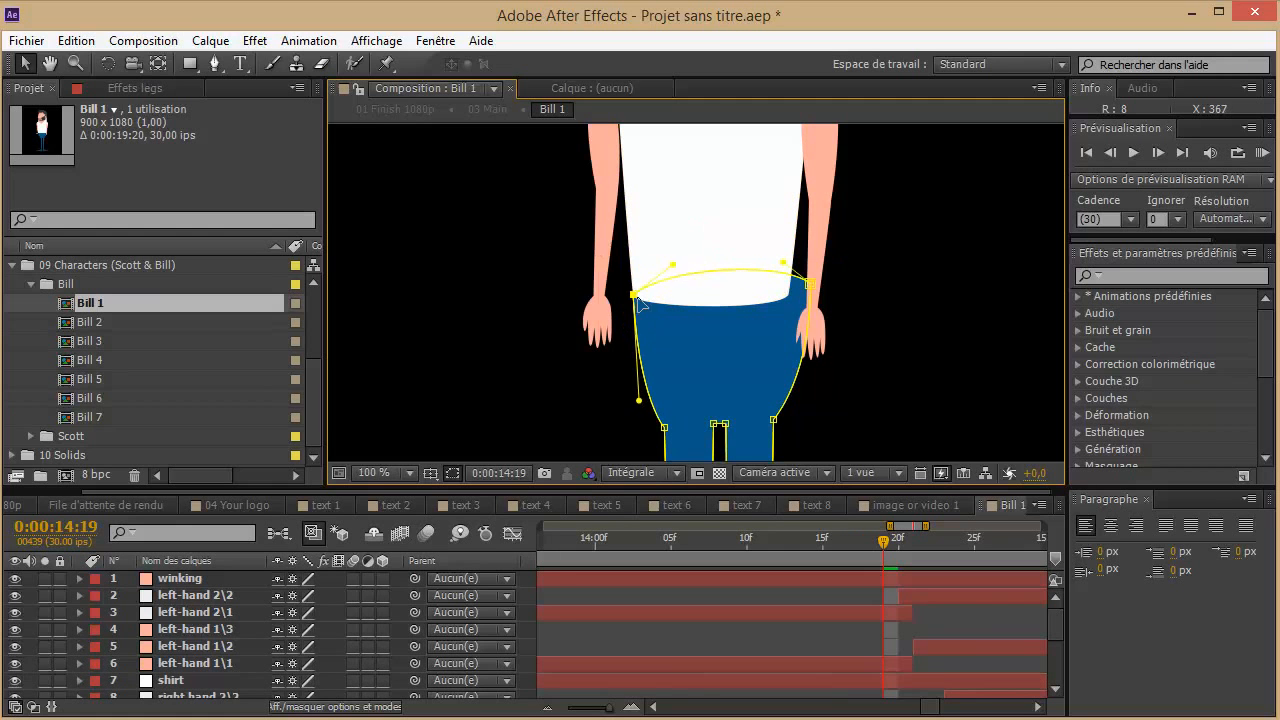
Move the right waist point of the legs layer inward and slightly down, closer to the shirt's hem
left_click(802, 289)
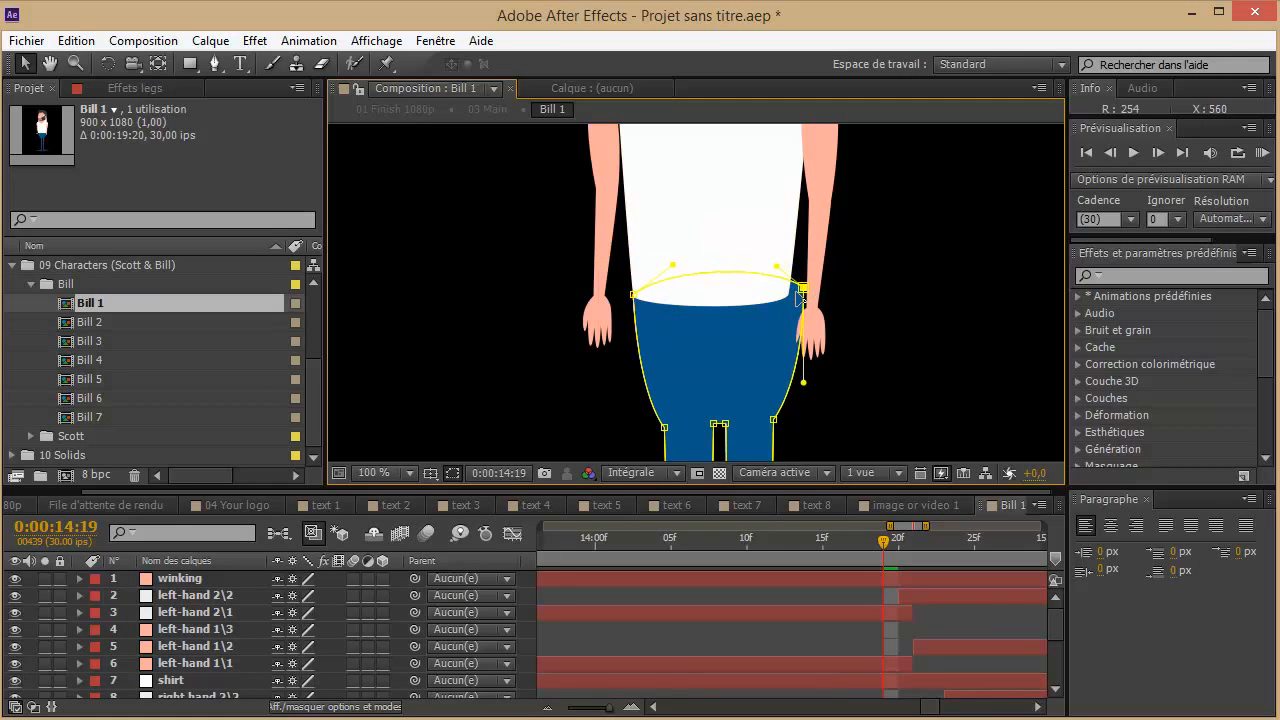
scroll(895, 304, "down", 4)
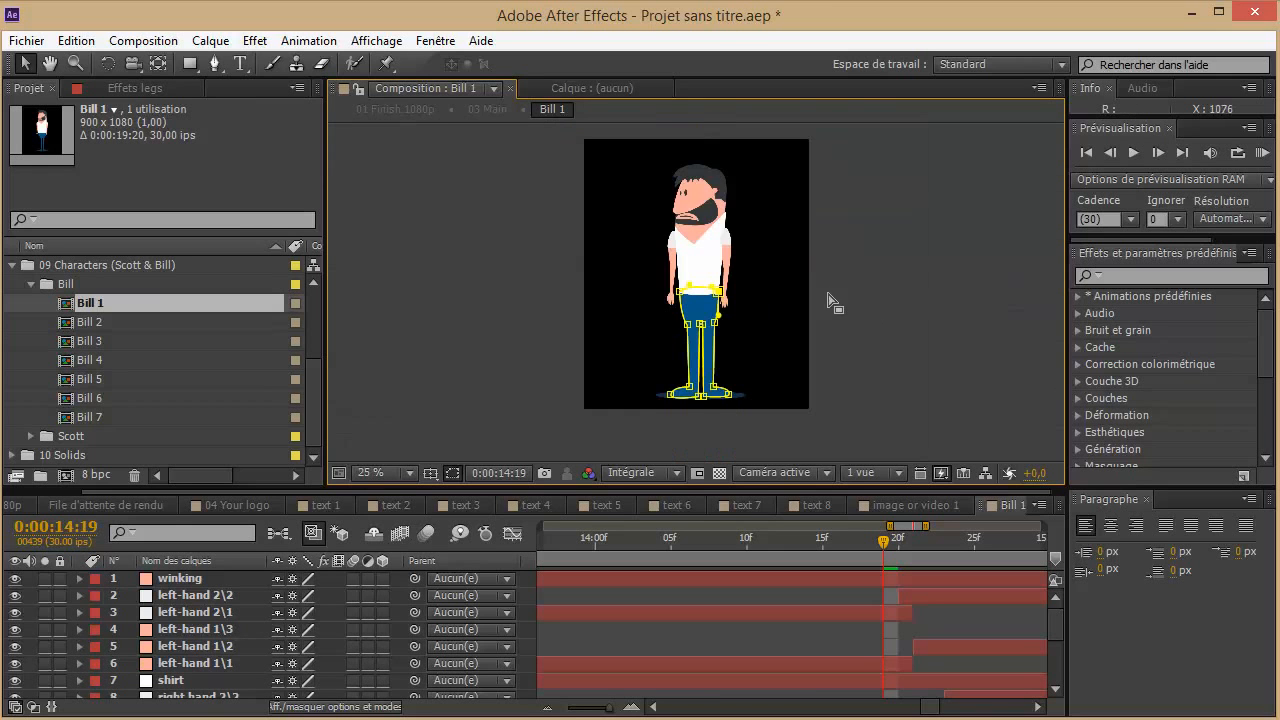
scroll(799, 298, "up", 2)
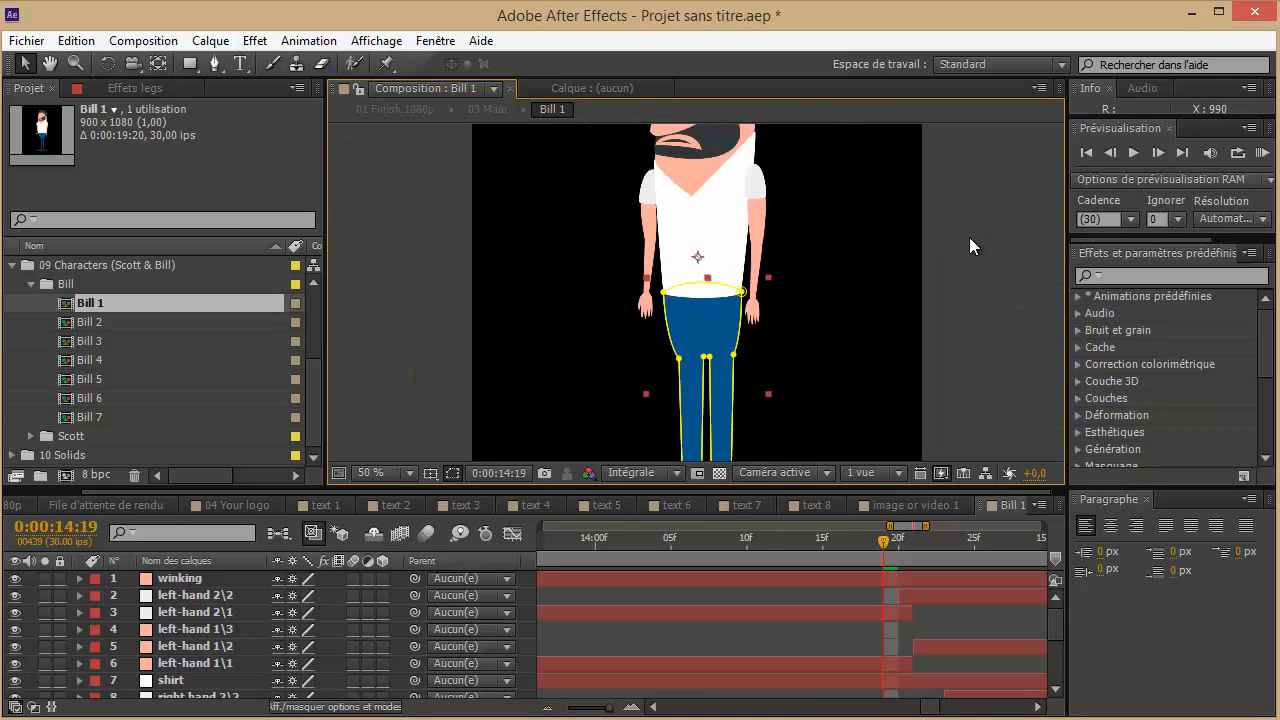
Try to enlarge the eye shapes by pulling the corner and side points of the winking layer's paths outward
left_click_drag(963, 284, 959, 301)
left_click_drag(817, 377, 826, 466)
scroll(692, 180, "up", 1)
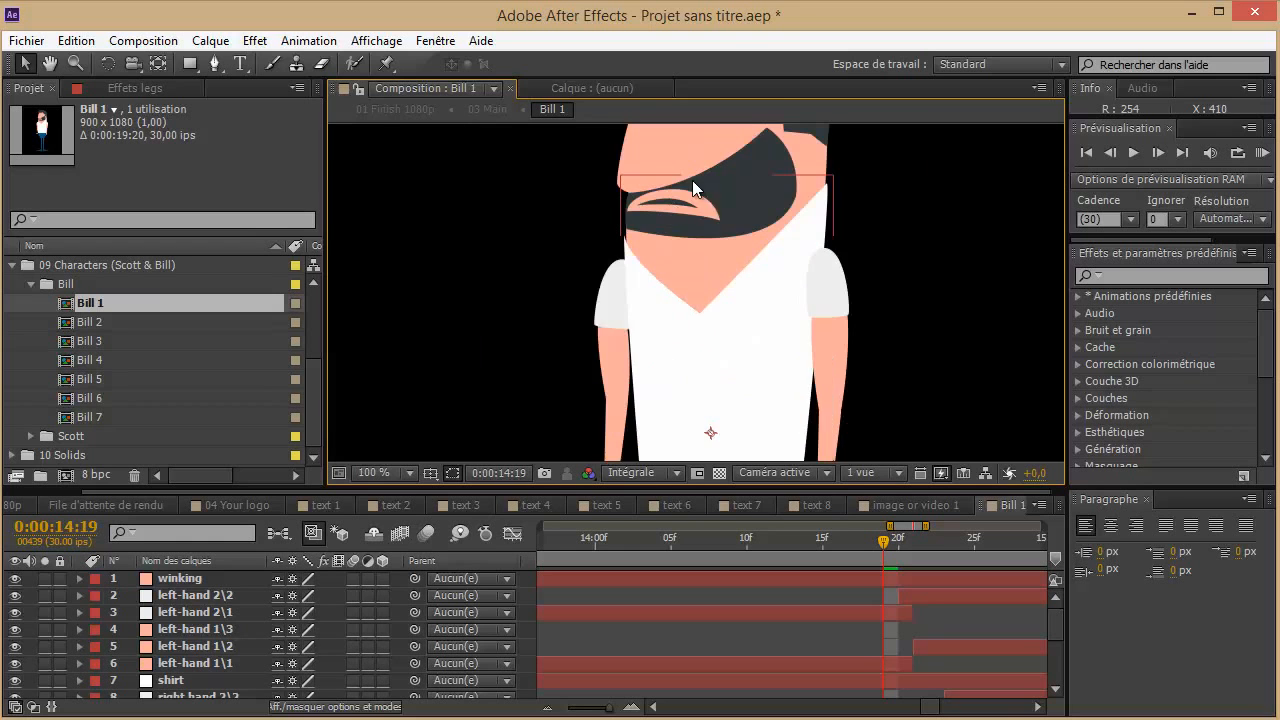
left_click_drag(692, 180, 697, 275)
left_click(668, 197)
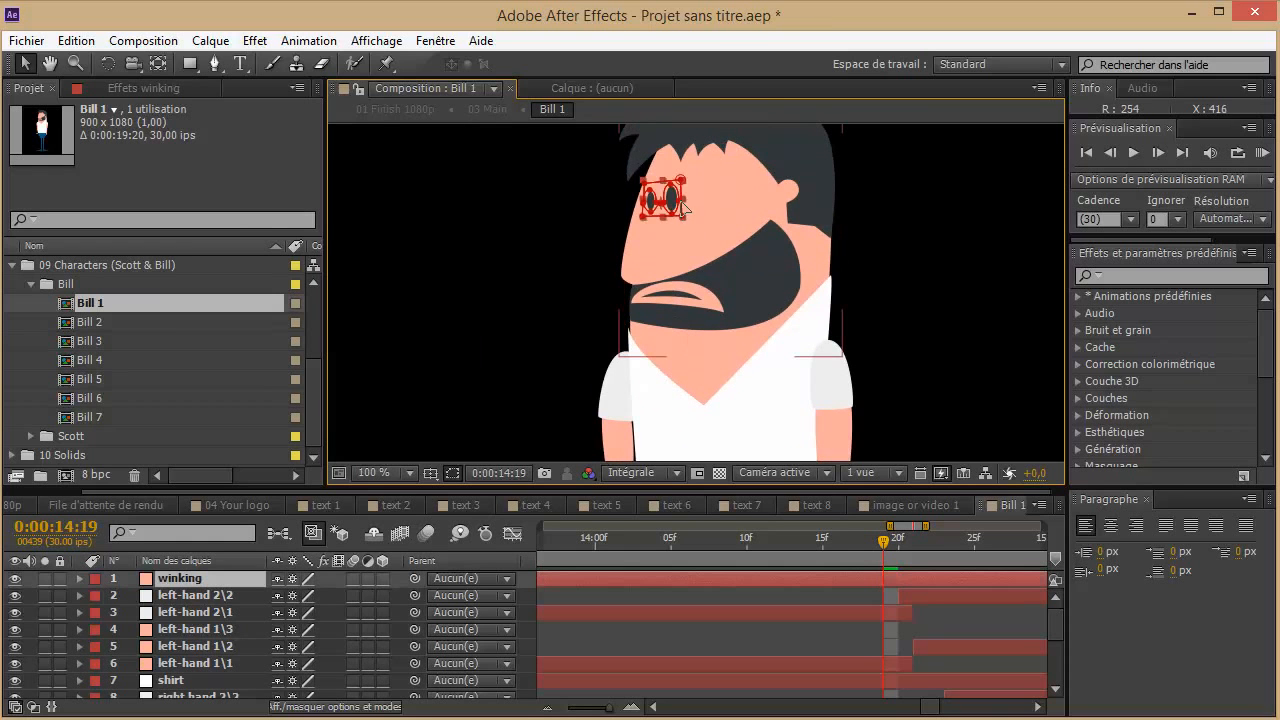
mouse_move(682, 181)
left_mouse_down()
mouse_move(694, 174)
mouse_move(686, 200)
left_mouse_up()
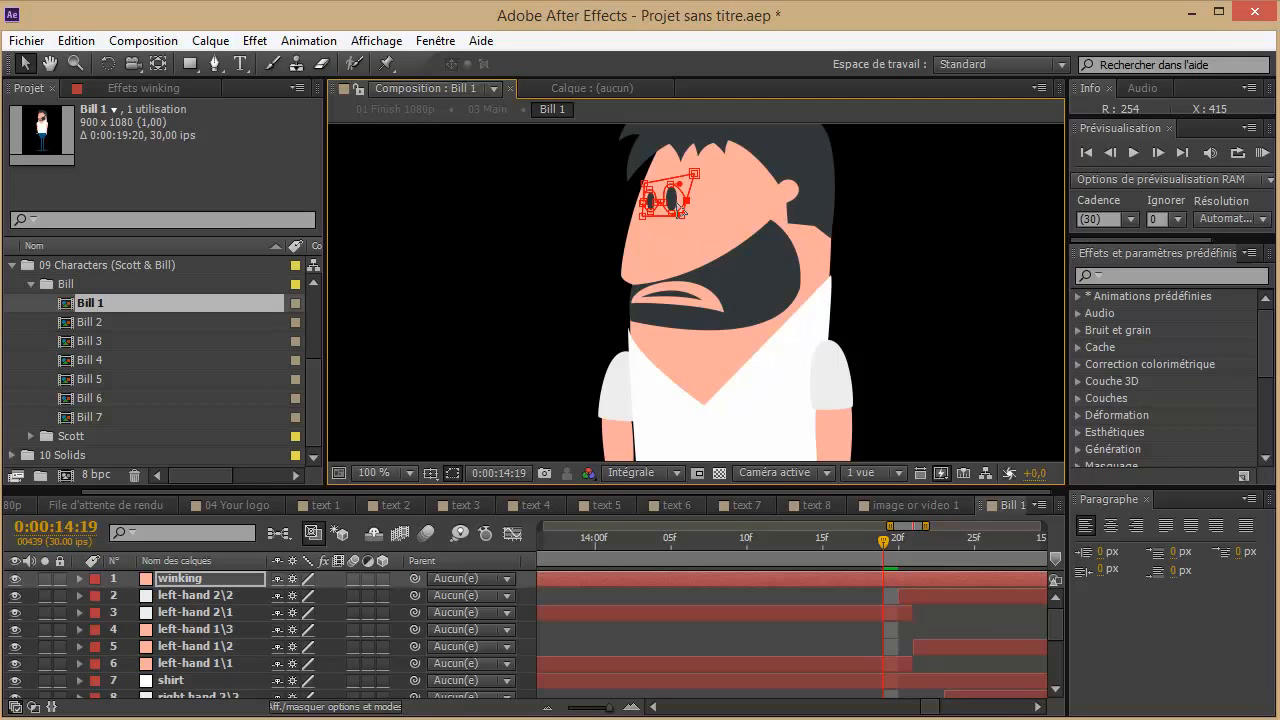
double_click(677, 215)
scroll(708, 224, "up", 1)
left_click_drag(810, 300, 822, 426)
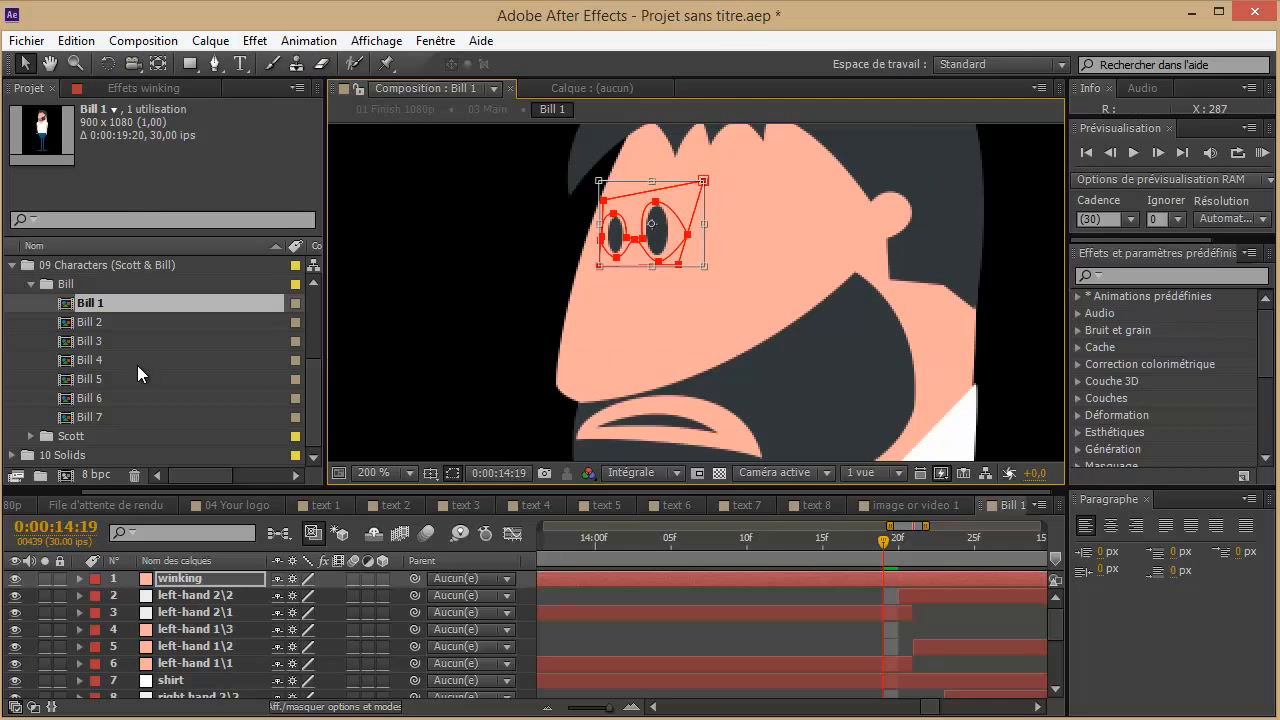
Widen both of Bill's eyes by moving path points outward on the hair, eyes and mouth layer
left_click(194, 600)
scroll(207, 630, "down", 3)
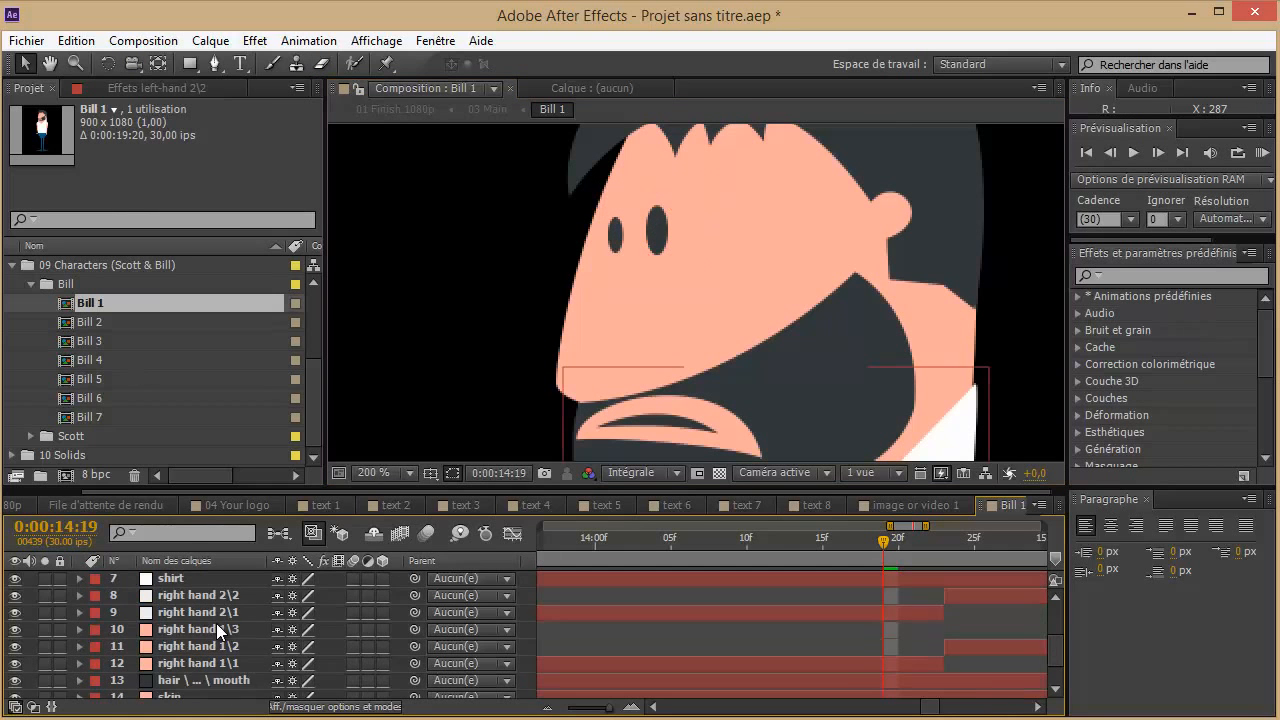
left_click(198, 681)
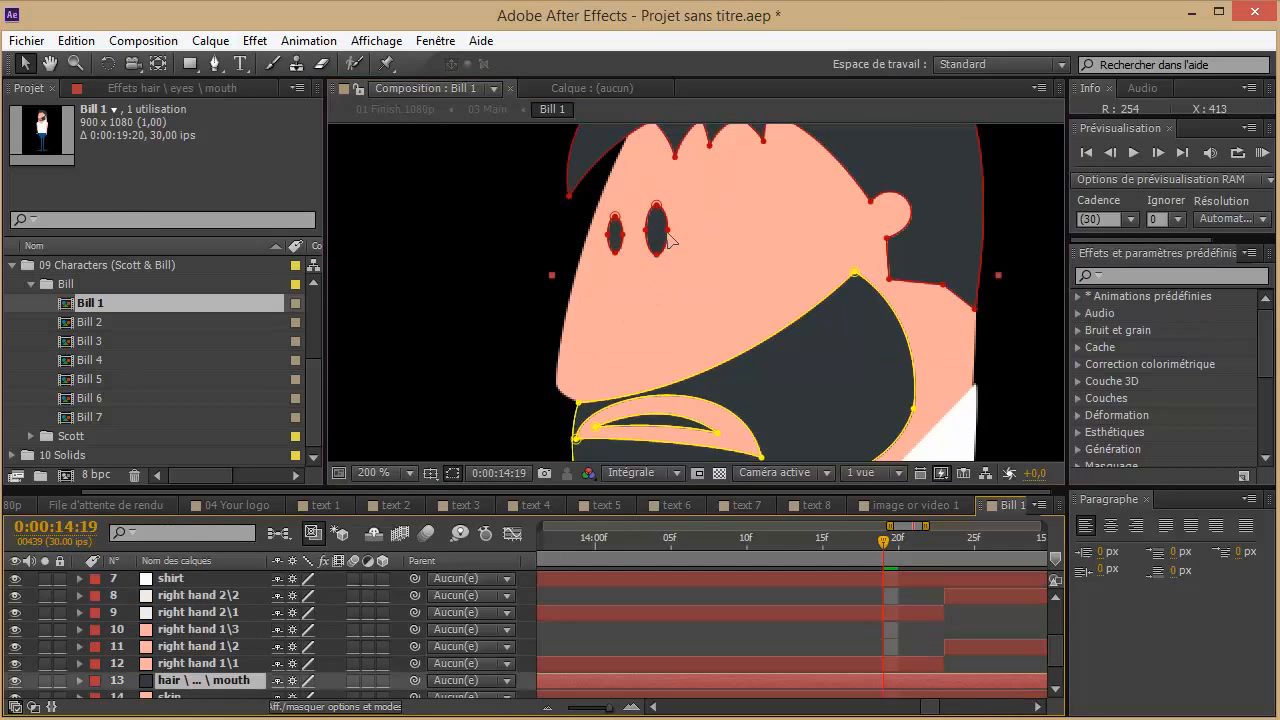
double_click(616, 262)
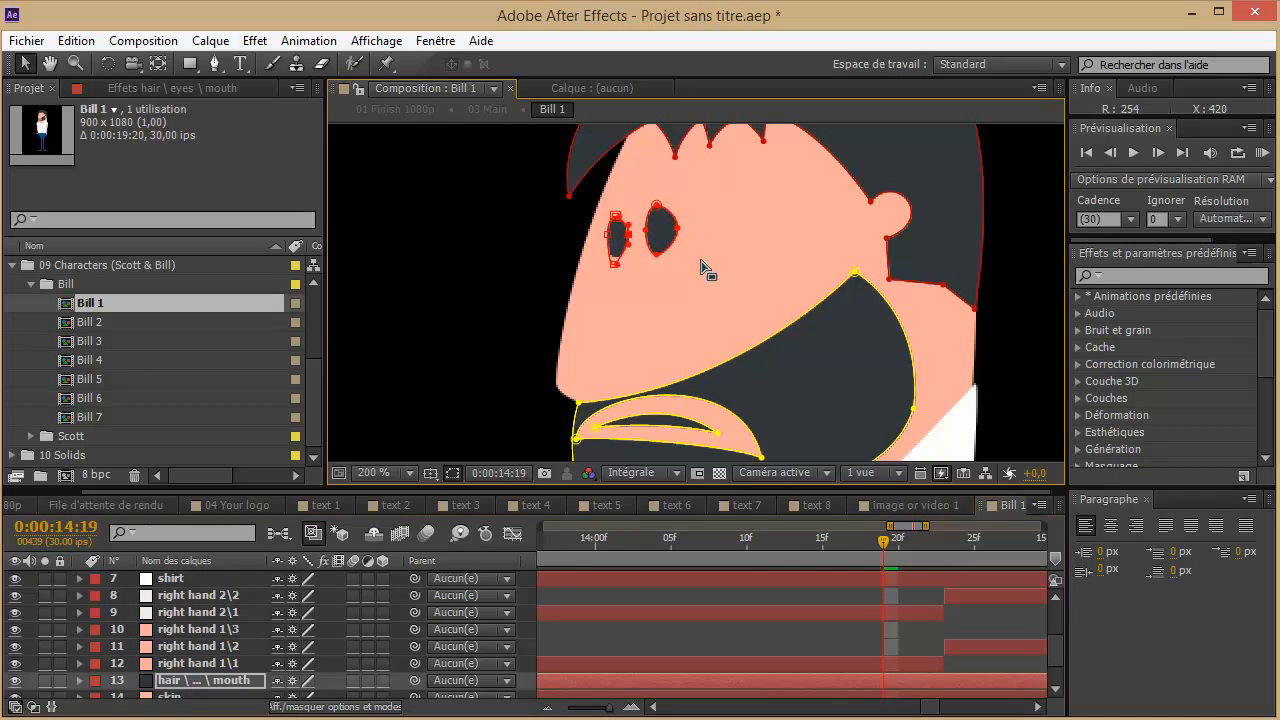
left_click(511, 265)
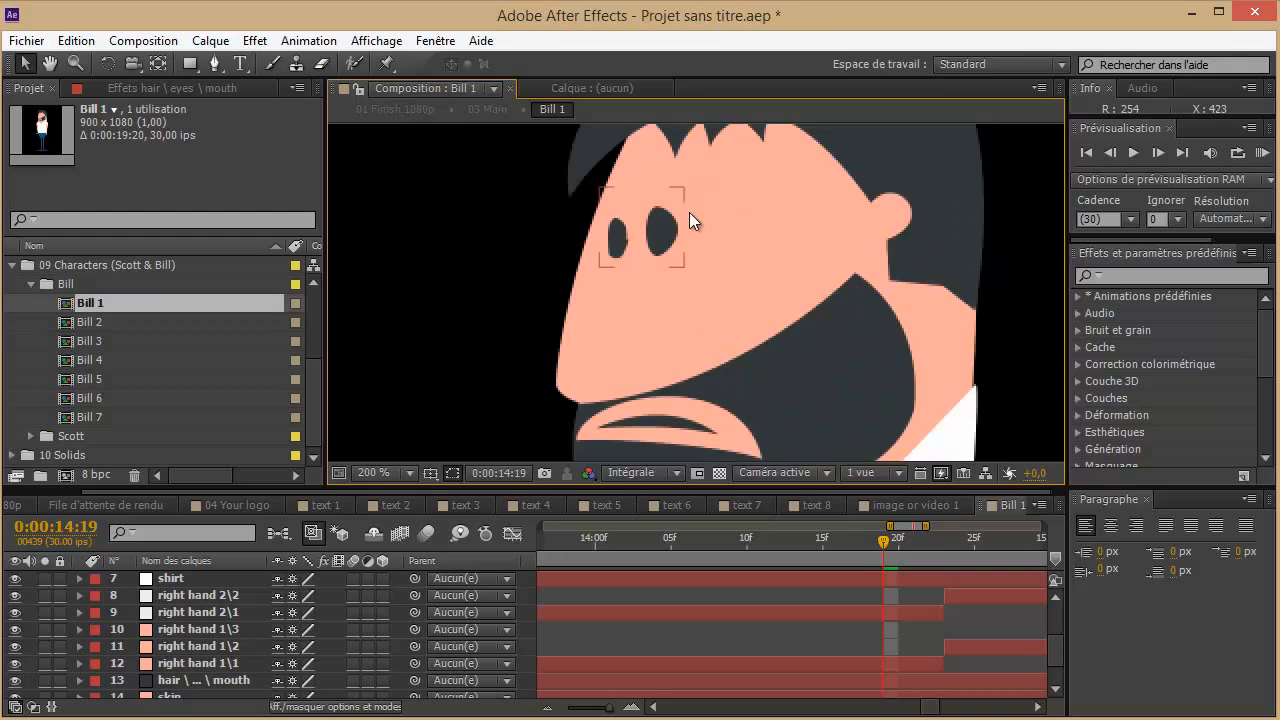
Examine which parts of Bill belong to the hair, eyes and mouth layer and which to the skin layer
scroll(689, 212, "down", 6)
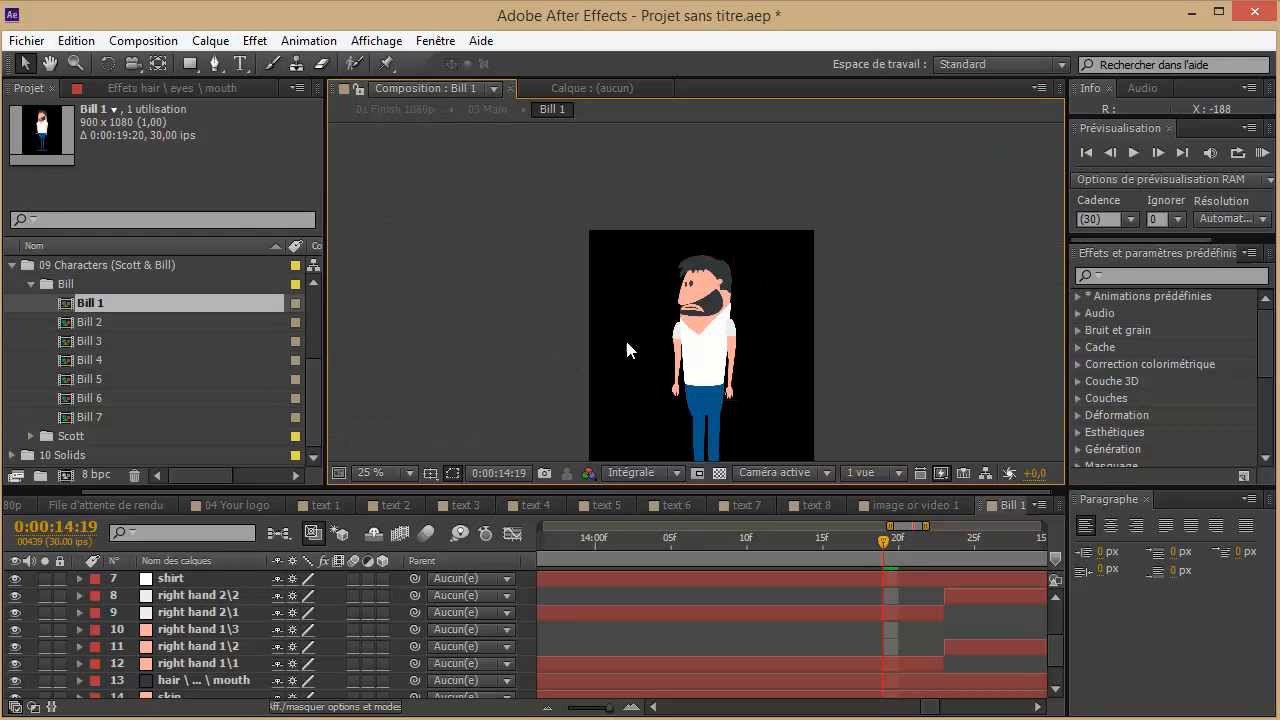
left_click(704, 284)
left_click(688, 280)
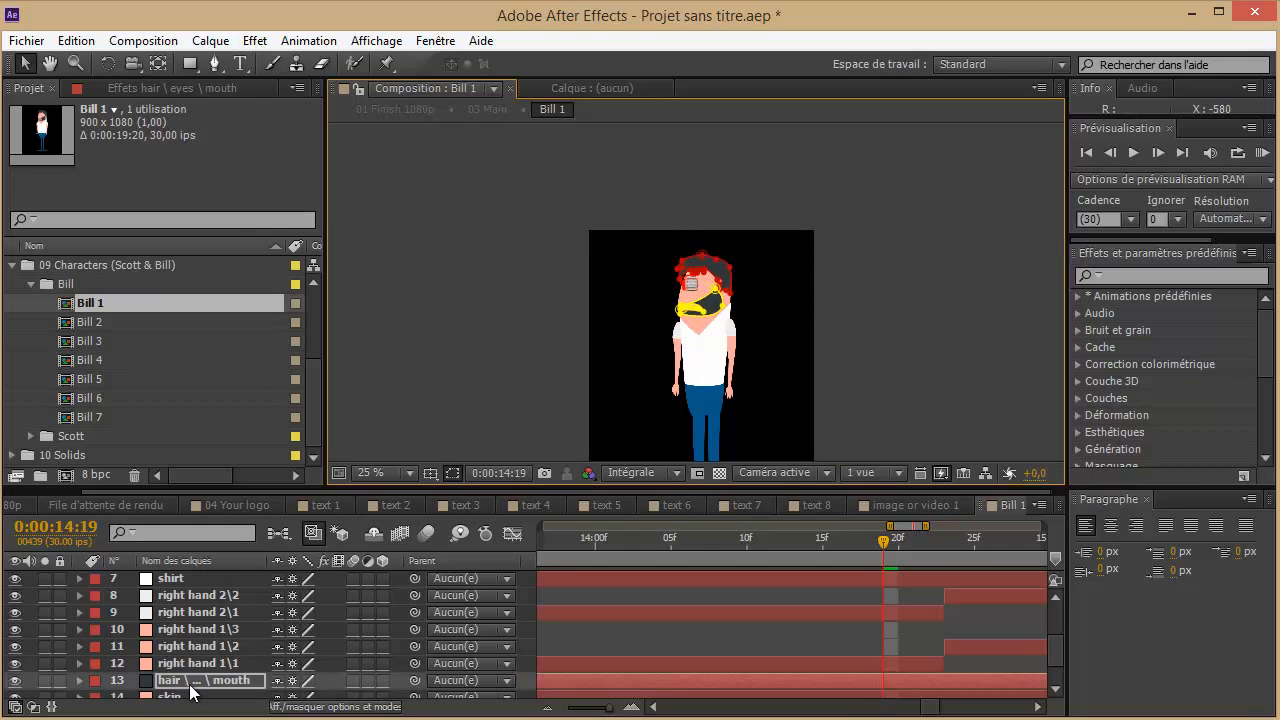
left_click(185, 647)
scroll(185, 666, "down", 1)
left_click(168, 654)
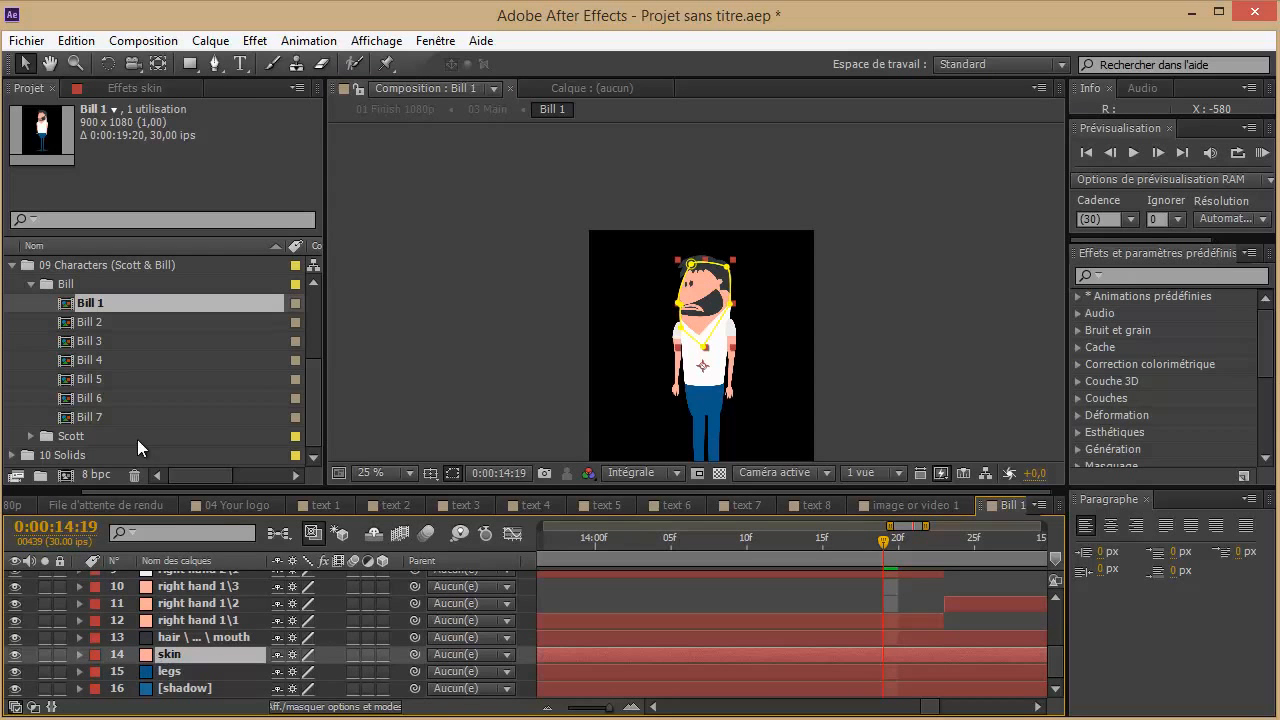
Expand the 10 Solids folder and look through the solids it contains
left_click(12, 455)
scroll(82, 414, "down", 7)
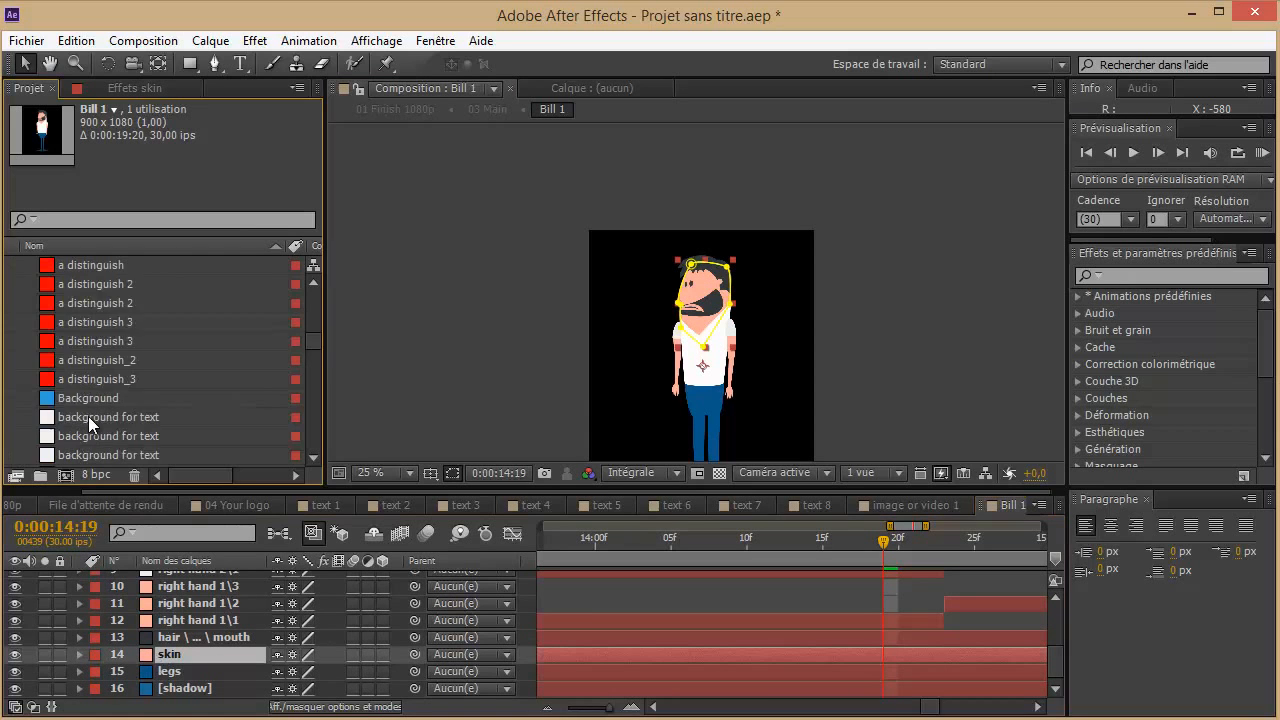
scroll(95, 406, "down", 15)
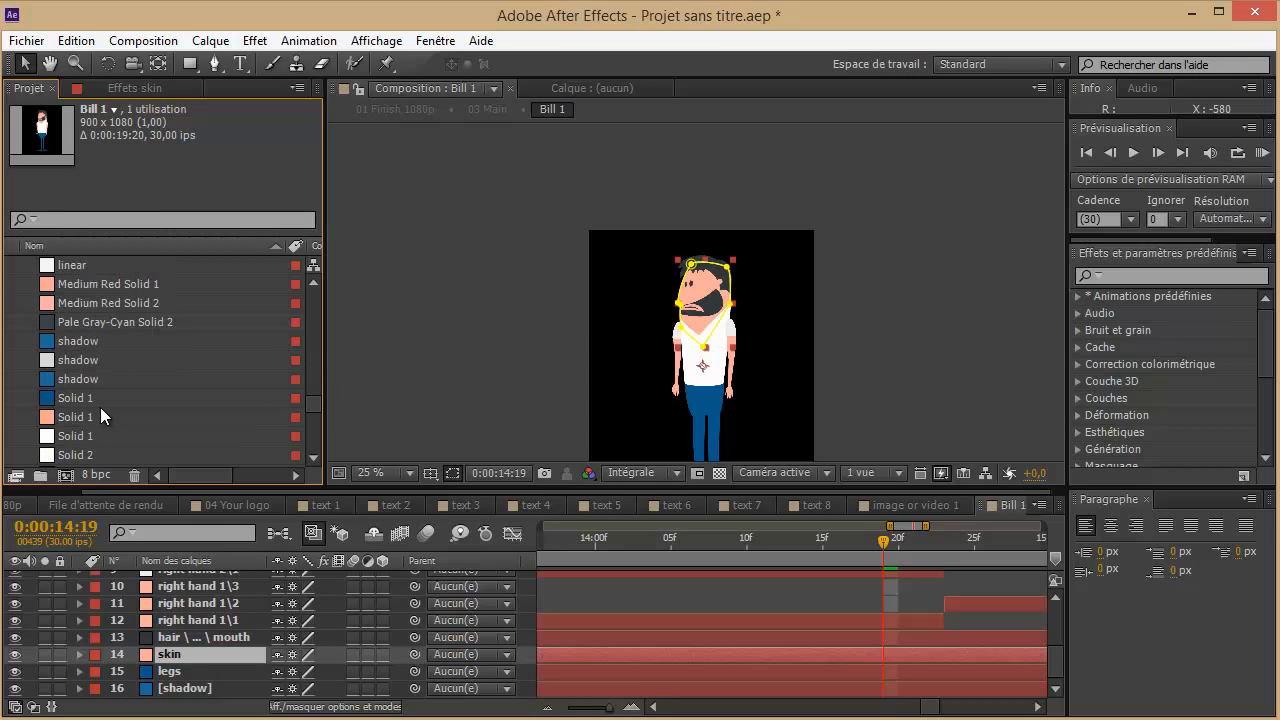
scroll(107, 410, "down", 6)
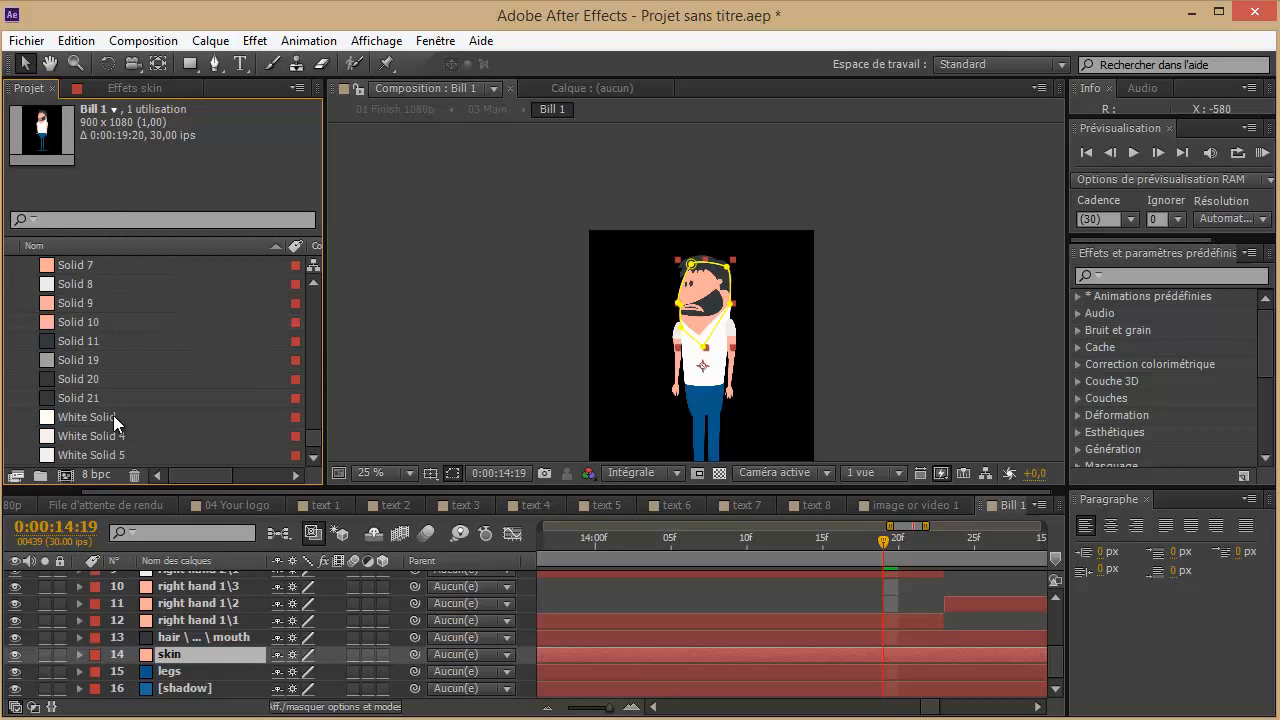
scroll(115, 405, "up", 20)
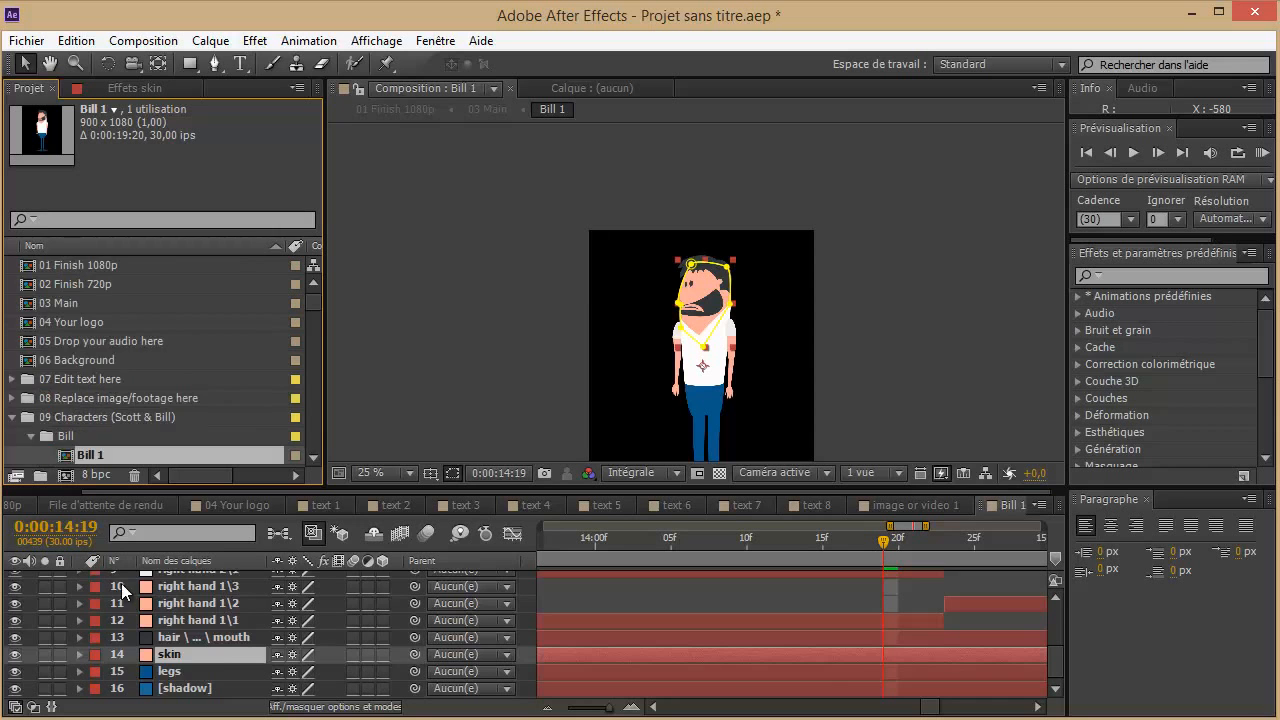
Collapse the Bill folder, open the Scott 1 composition from the Scott folder and move the playhead to 0:00:05:21
scroll(62, 440, "down", 2)
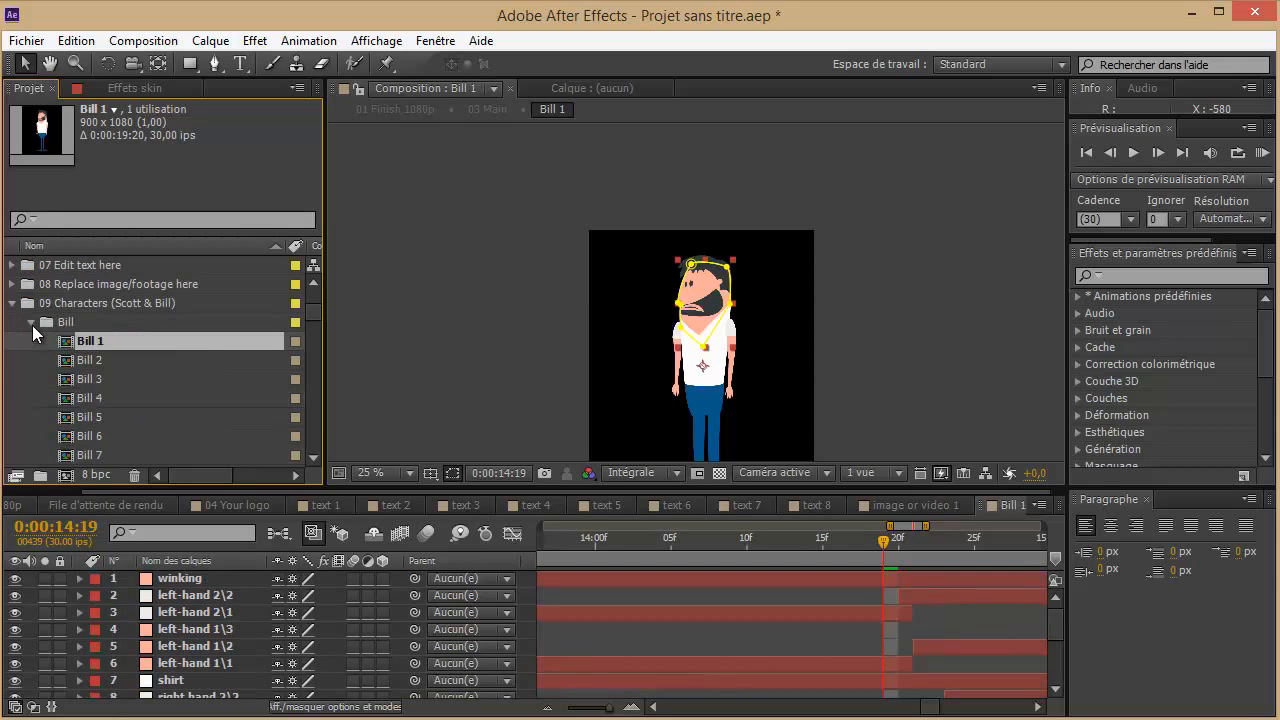
left_click(31, 323)
left_click(30, 341)
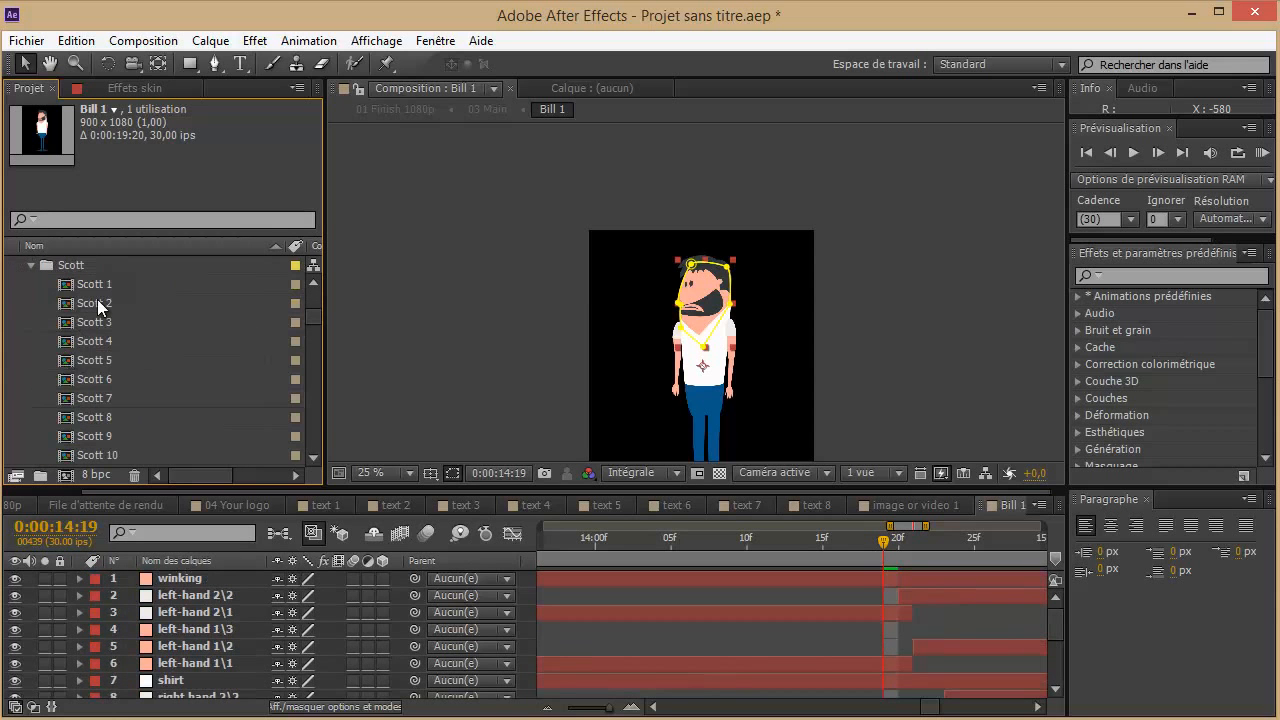
double_click(103, 288)
left_click(628, 542)
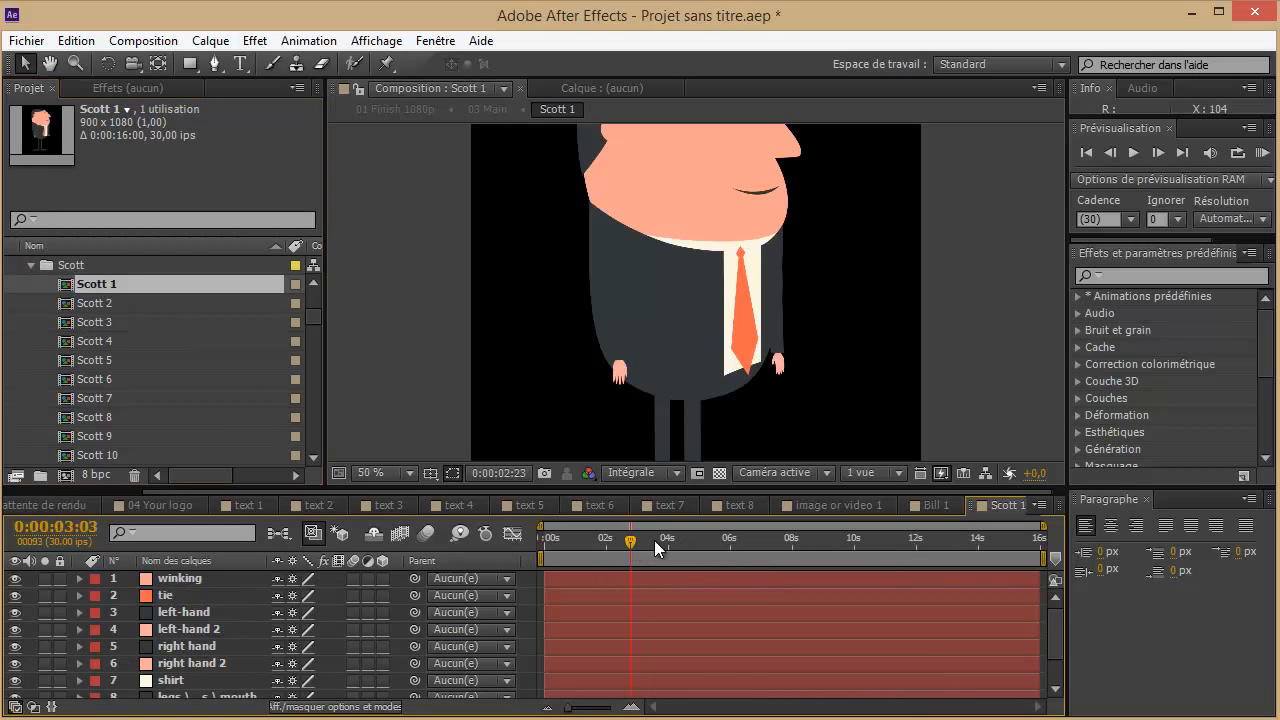
left_click_drag(657, 545, 722, 540)
Delete the tie layer from the Scott 1 composition
left_click(740, 355)
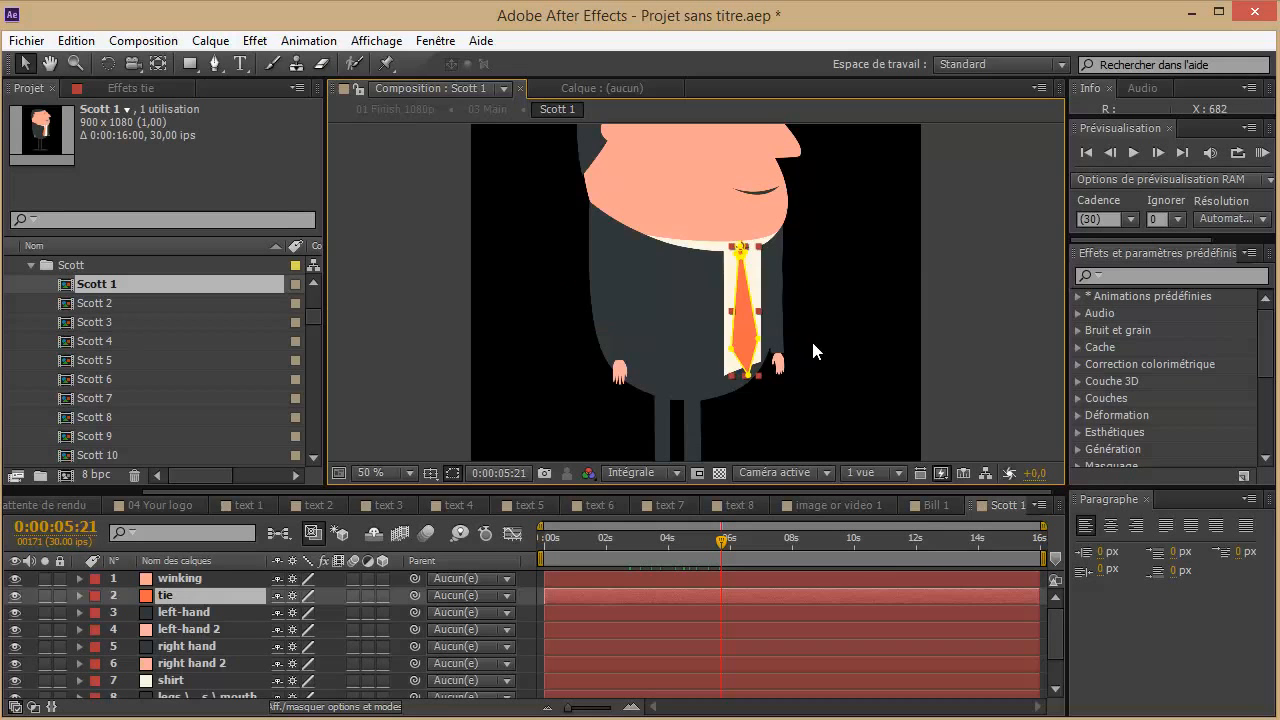
key("Delete")
scroll(890, 327, "down", 2)
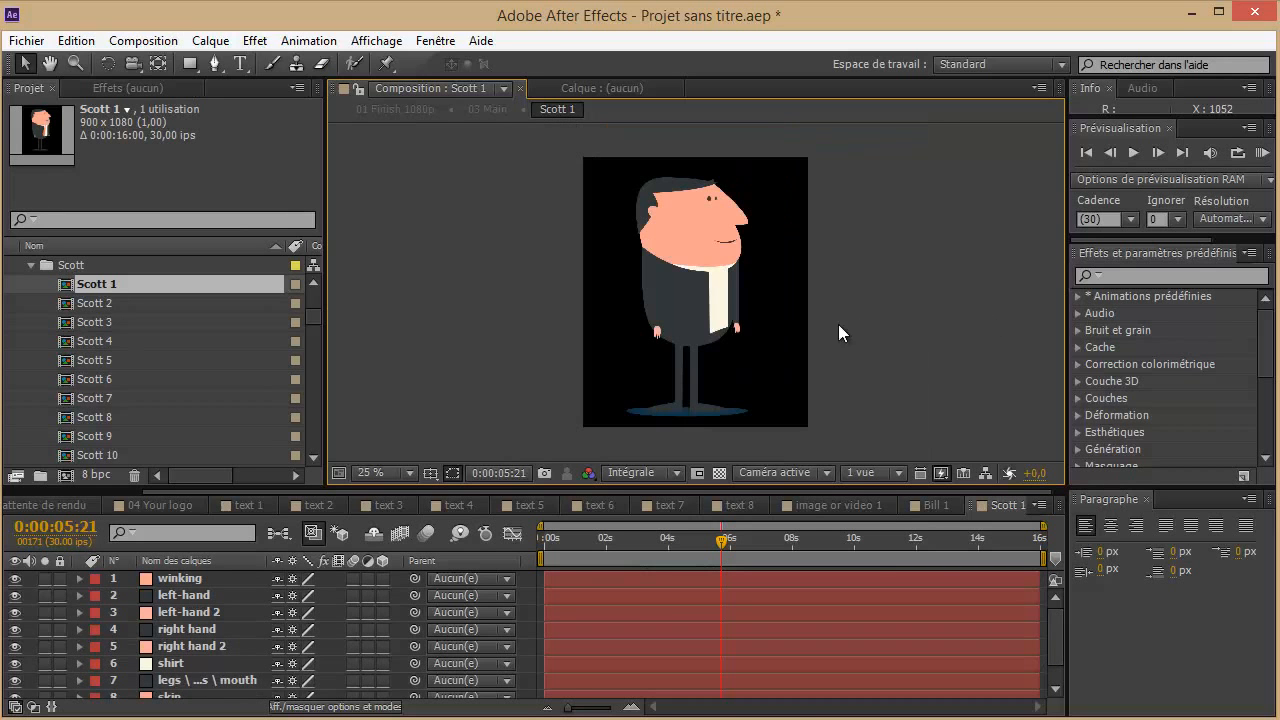
Try to pull the front shoulder point of Scott's jacket outward, and undo the change
left_click(717, 215)
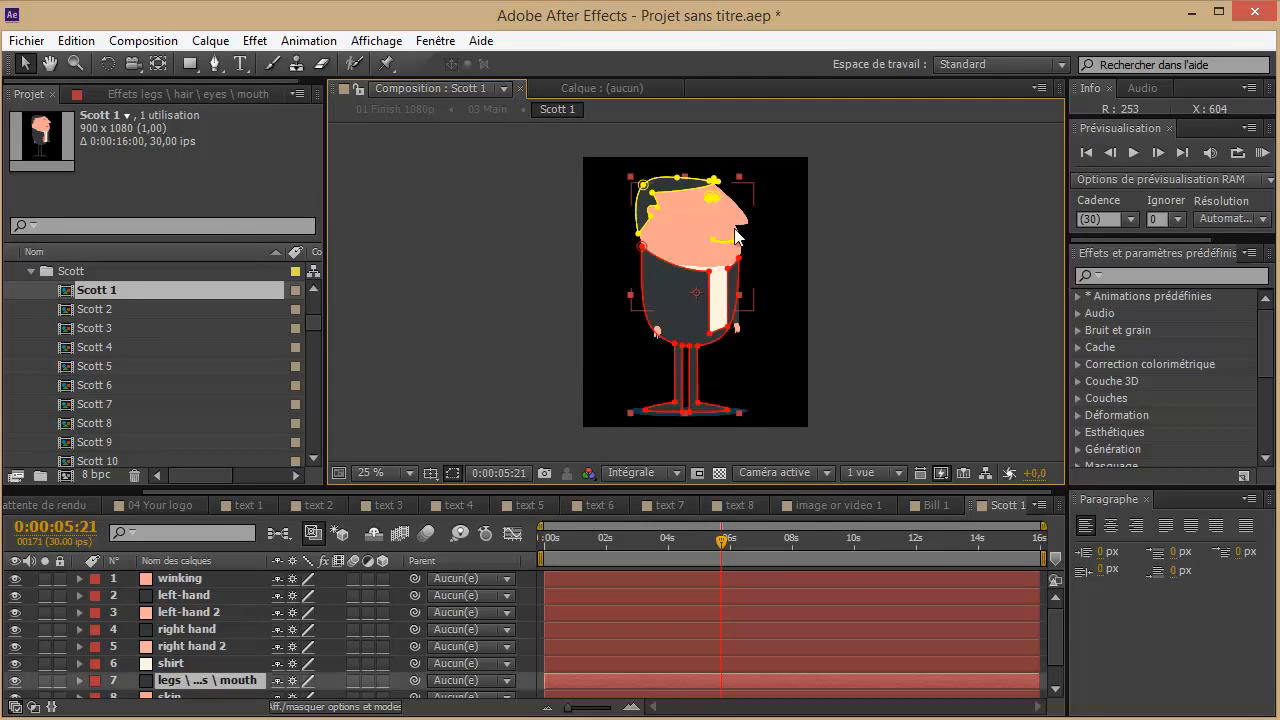
left_click_drag(742, 257, 761, 263)
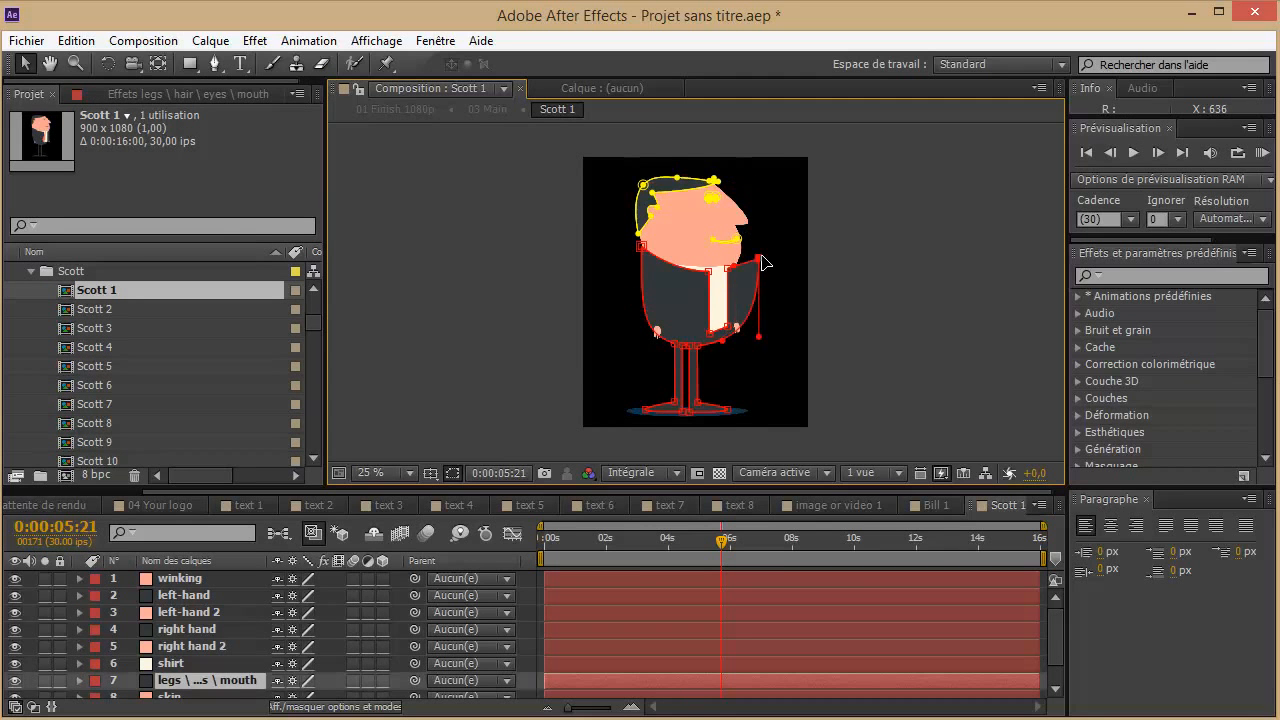
key("ctrl+z")
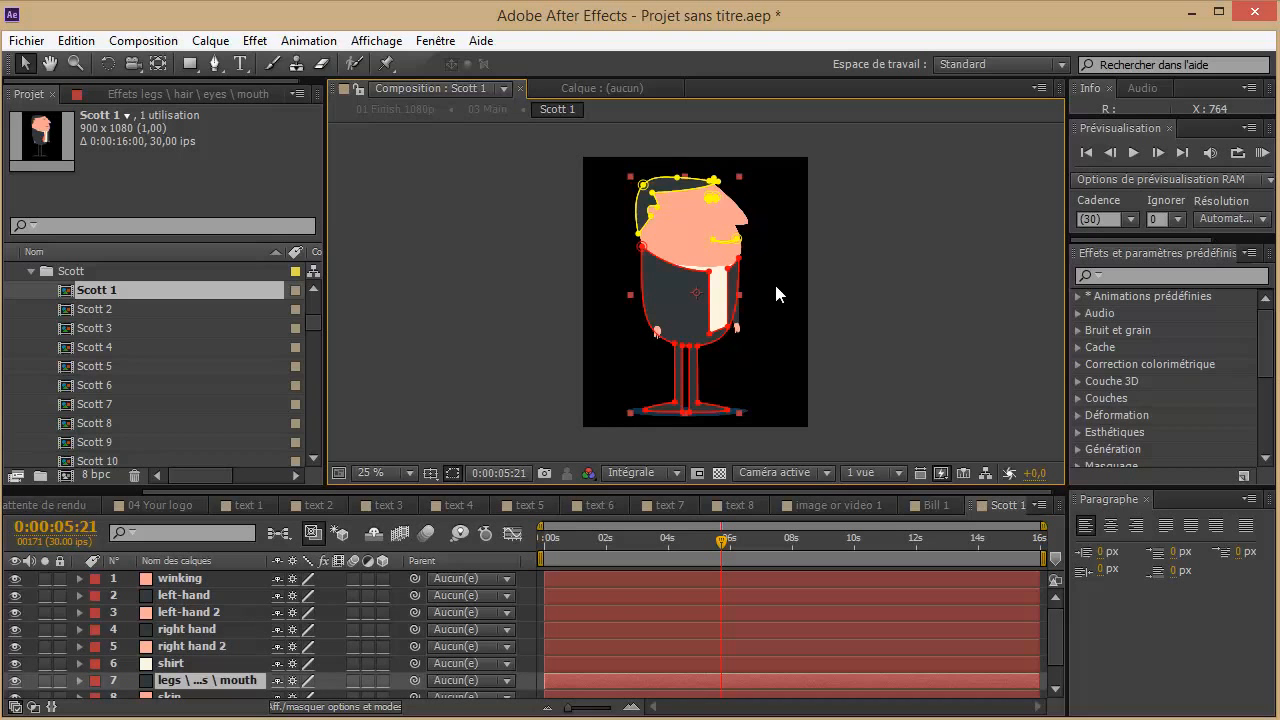
Collapse the Scott, 09 Characters and 10 Solids folders, and open the 05 Drop your audio here composition
left_click(25, 271)
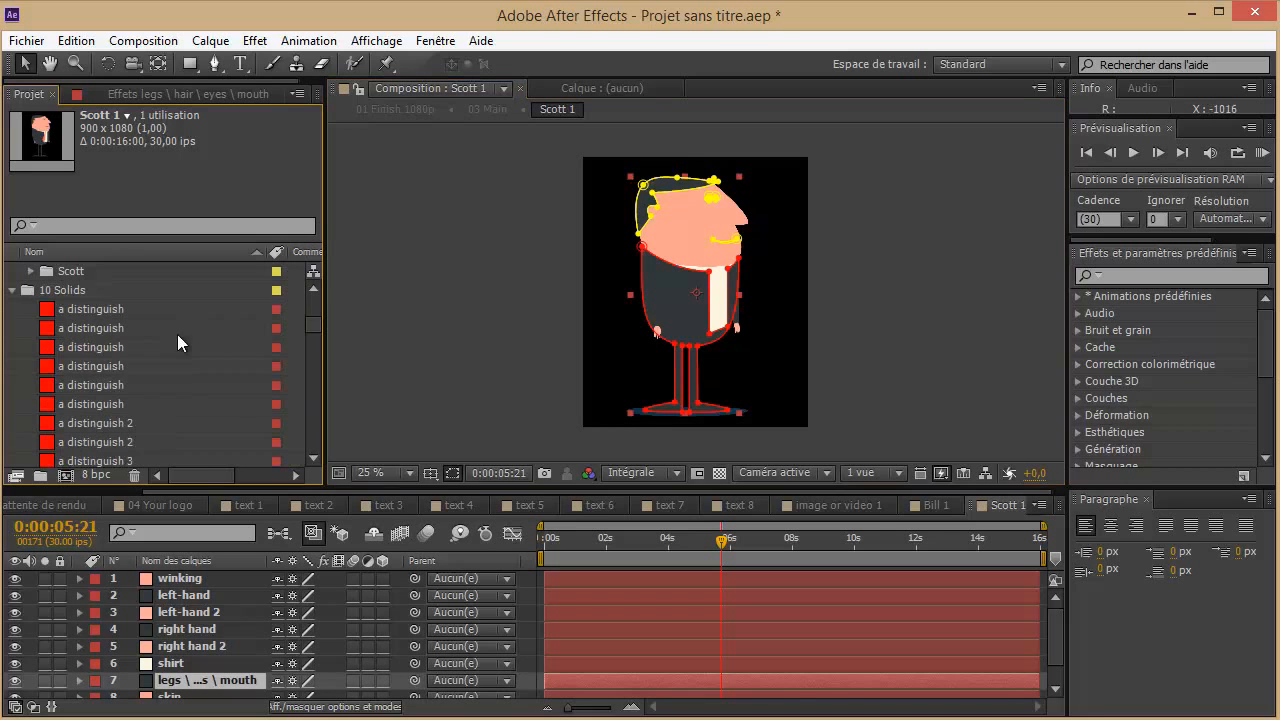
scroll(212, 394, "up", 5)
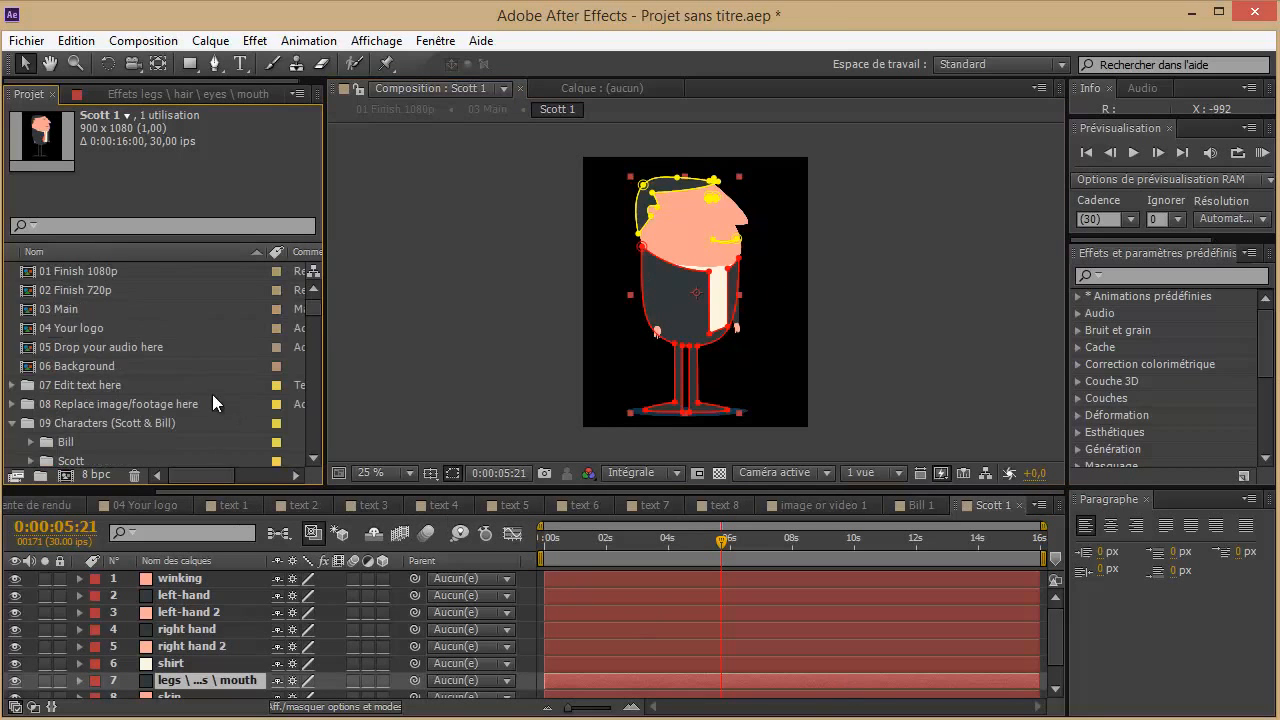
left_click(12, 423)
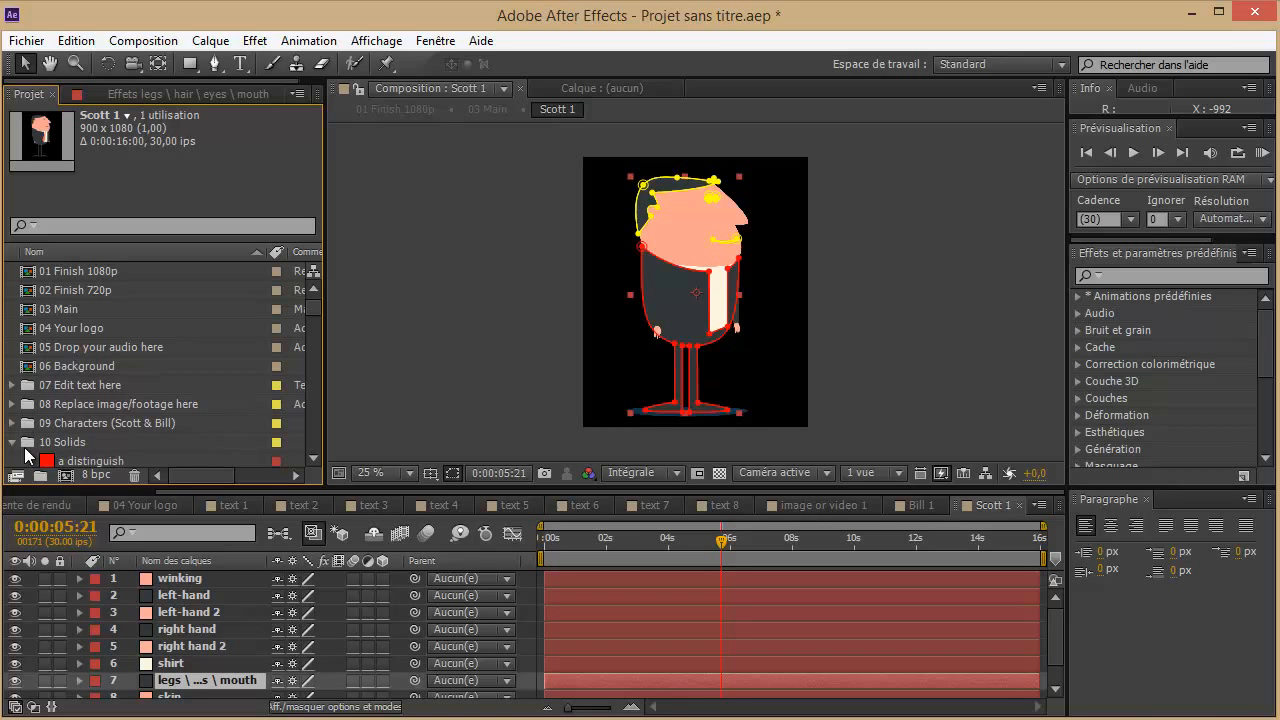
left_click(14, 442)
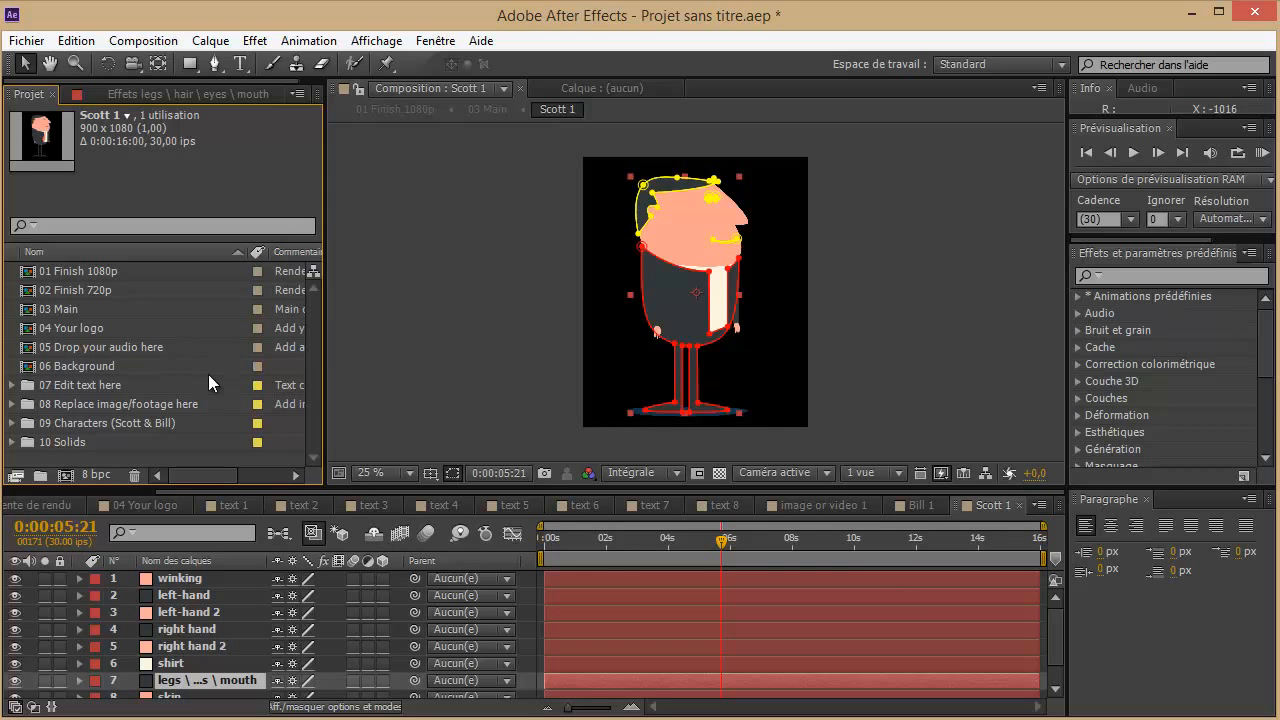
double_click(84, 348)
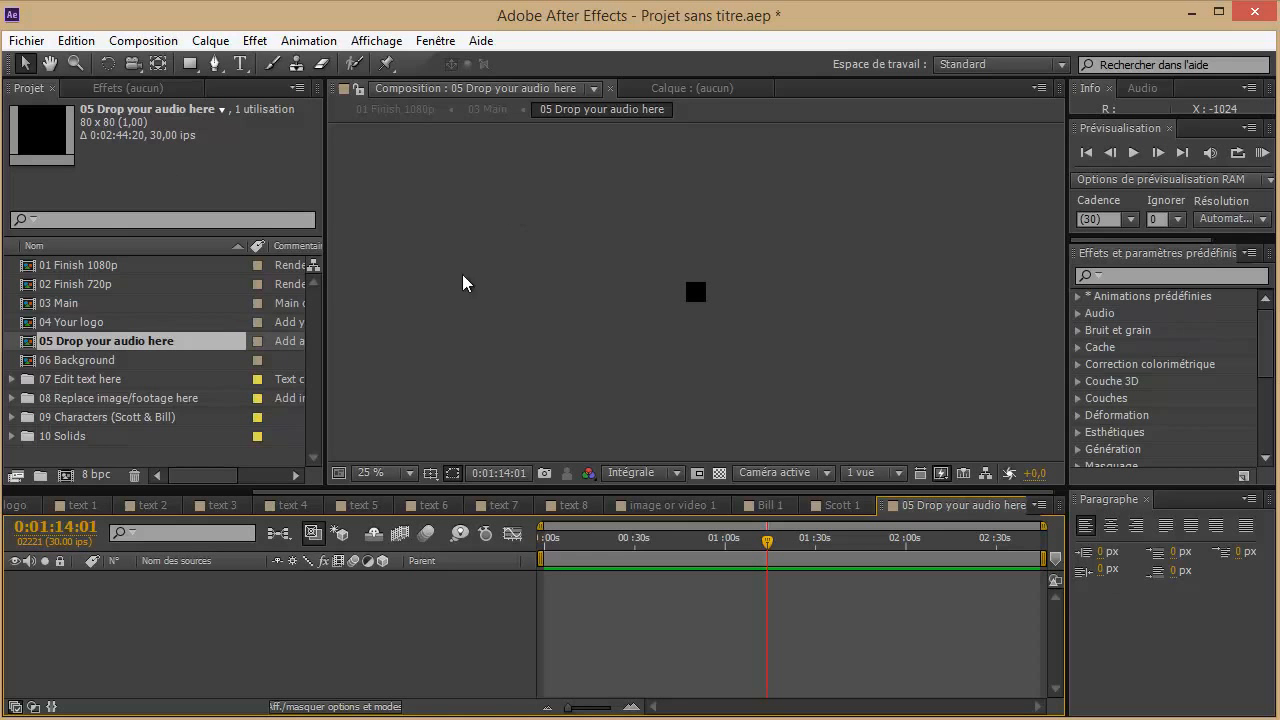
Add the 01 Finish 1080p composition to the render queue and open its render settings
double_click(87, 264)
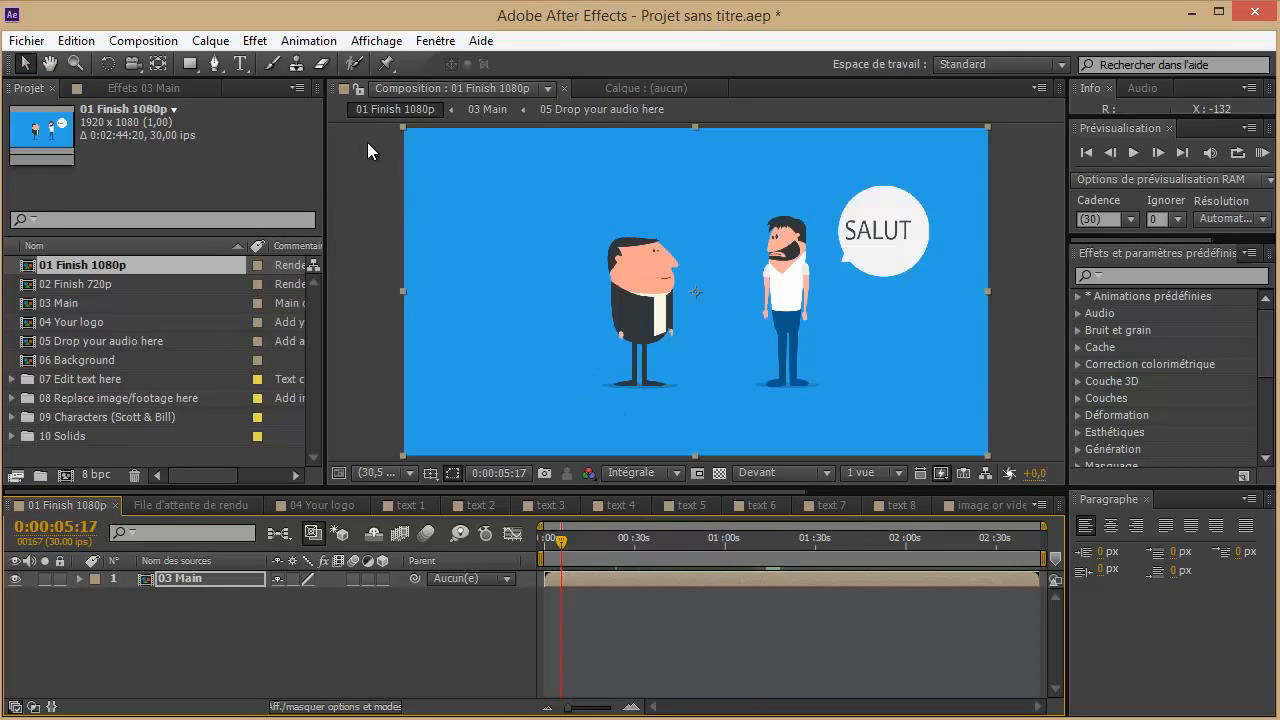
left_click(163, 45)
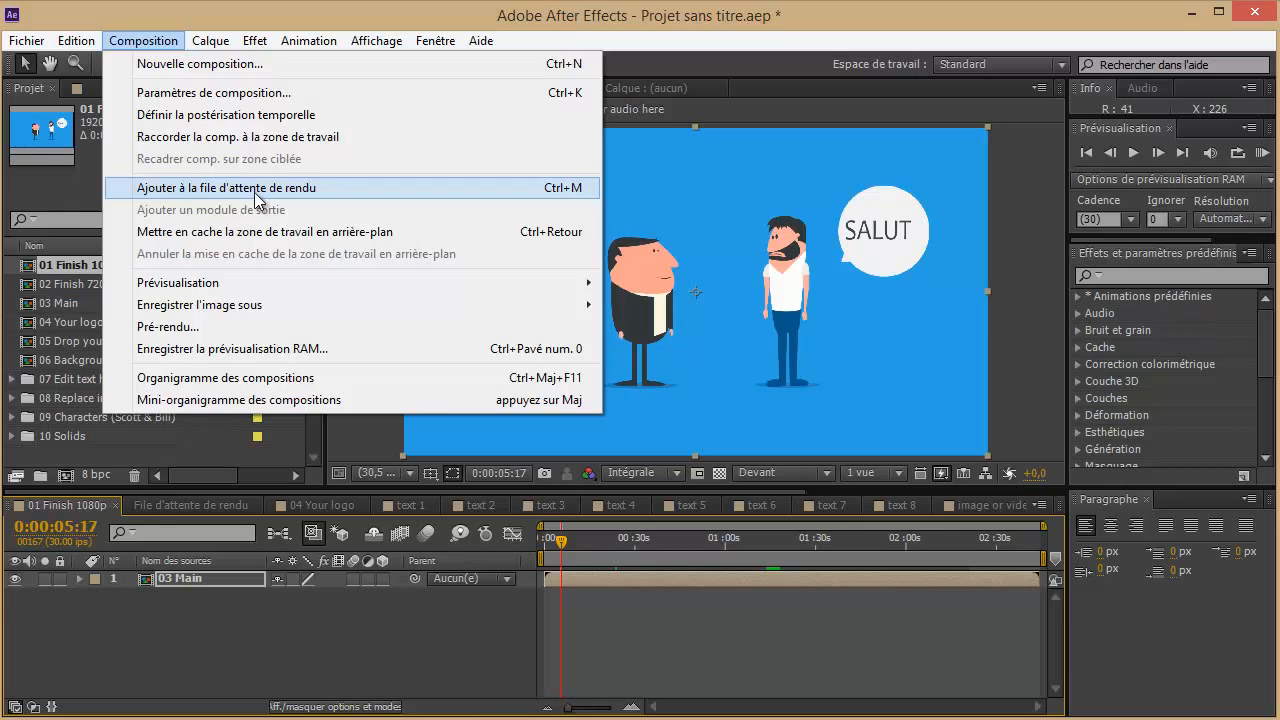
left_click(238, 192)
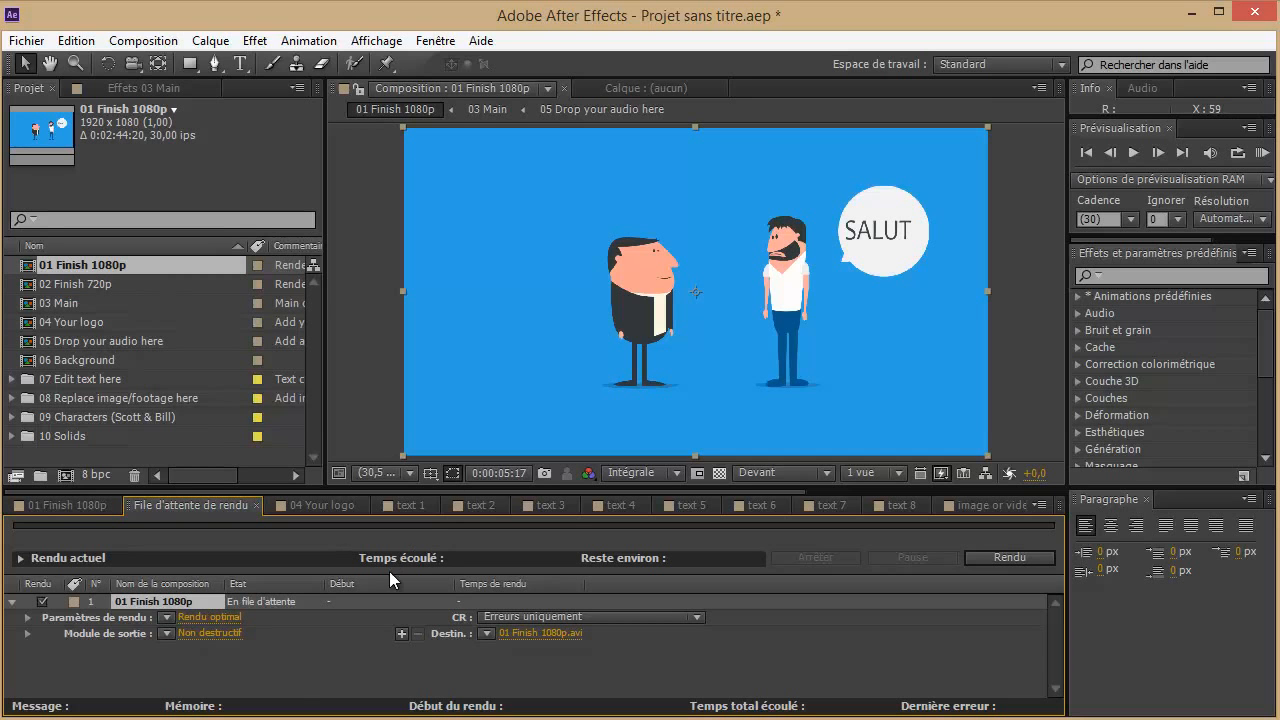
left_click(209, 618)
left_click_drag(808, 210, 491, 88)
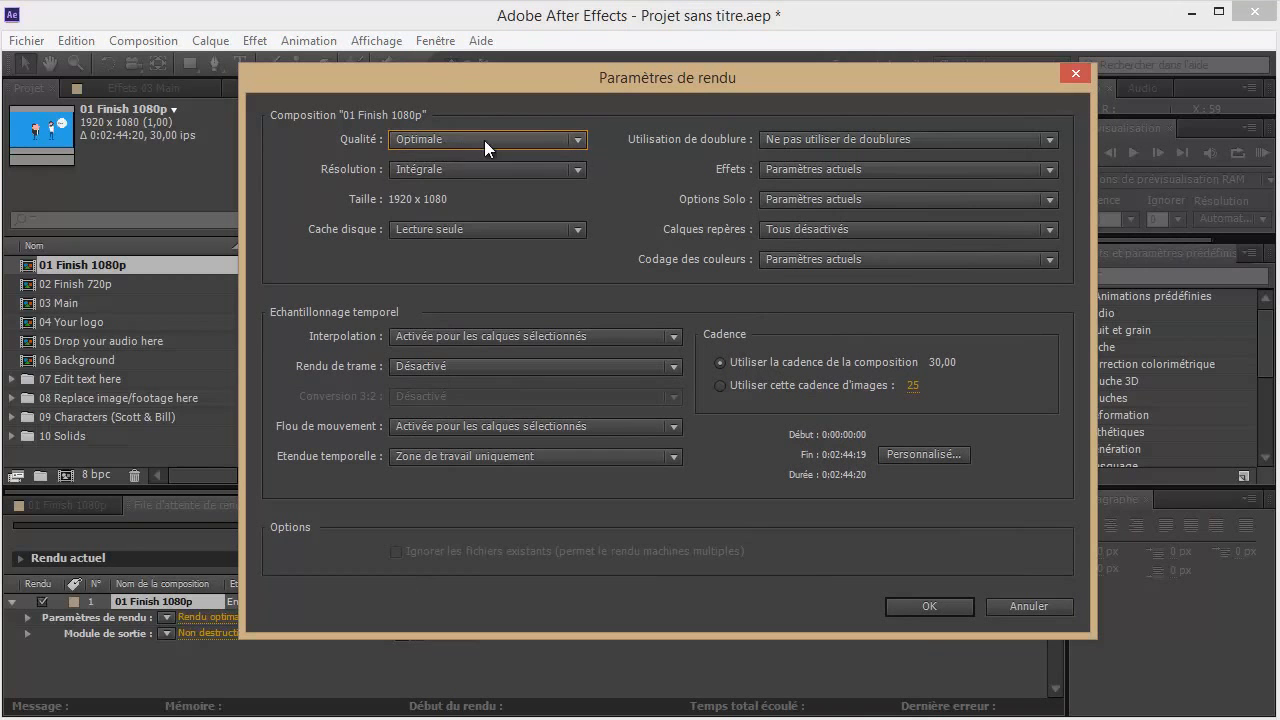
Check the quality and resolution choices, keep Optimale and Intégrale, and confirm the render settings
left_click(484, 140)
left_click(484, 140)
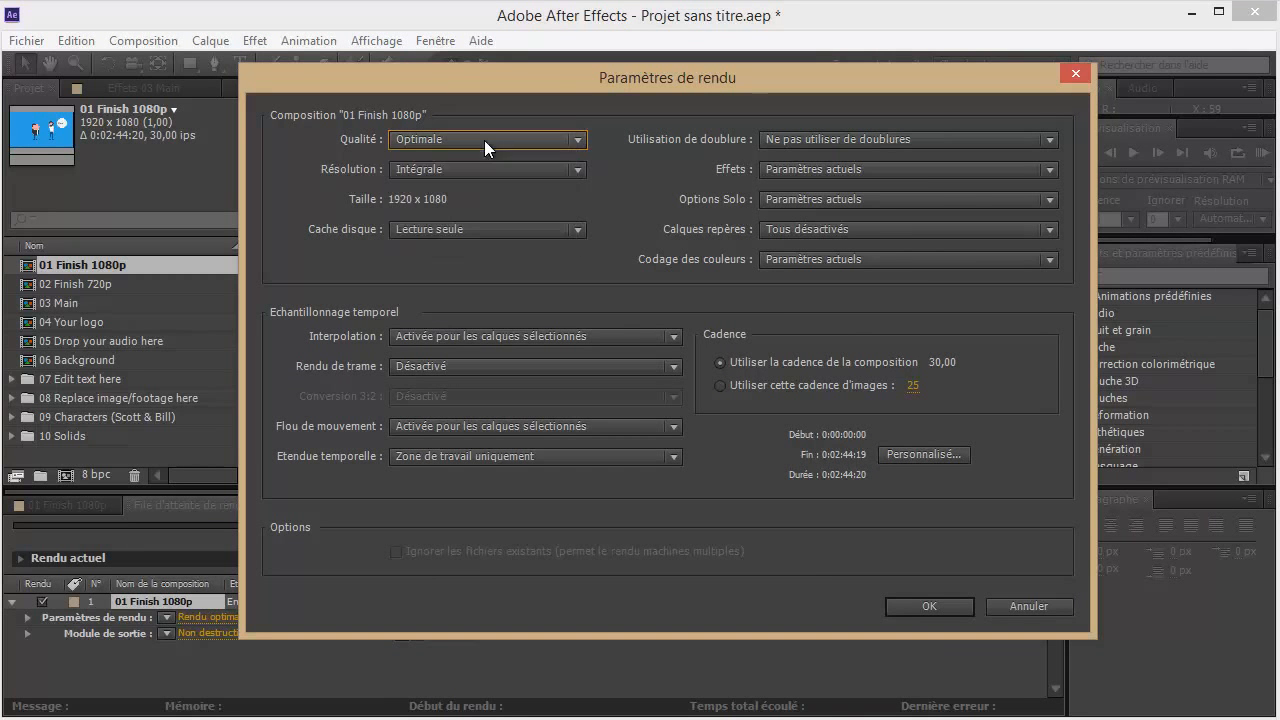
left_click(430, 173)
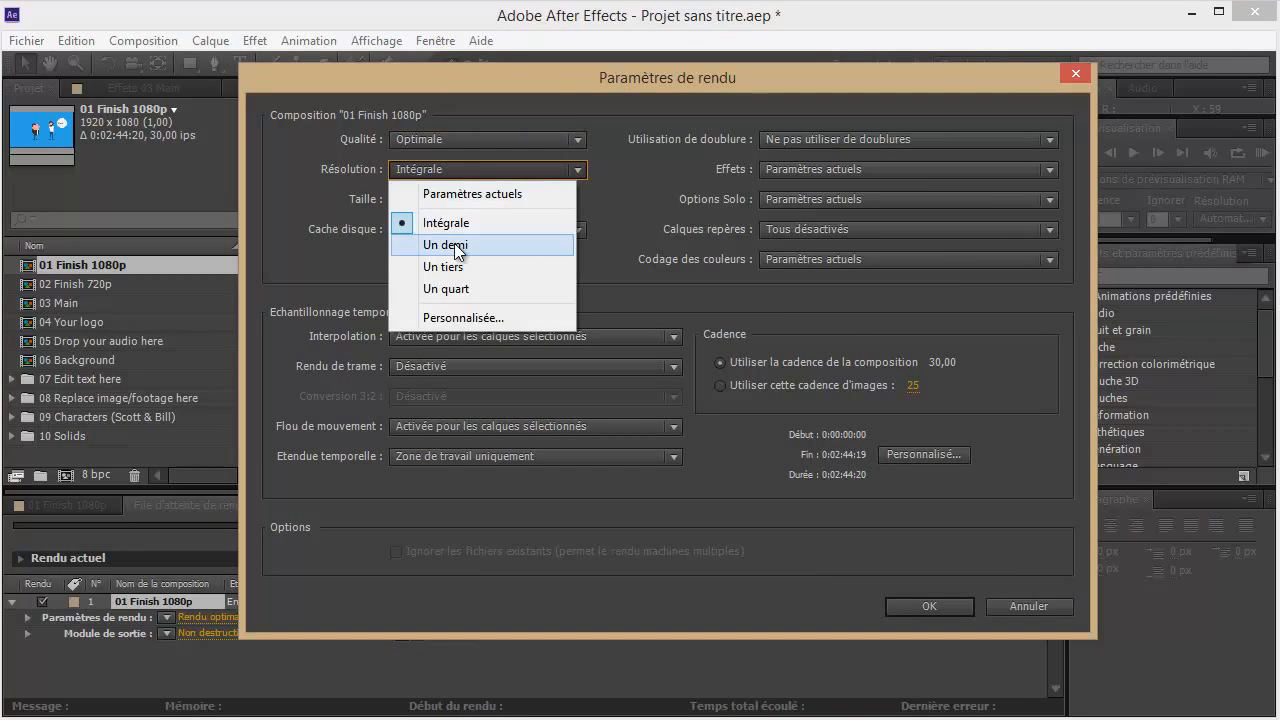
left_click(547, 265)
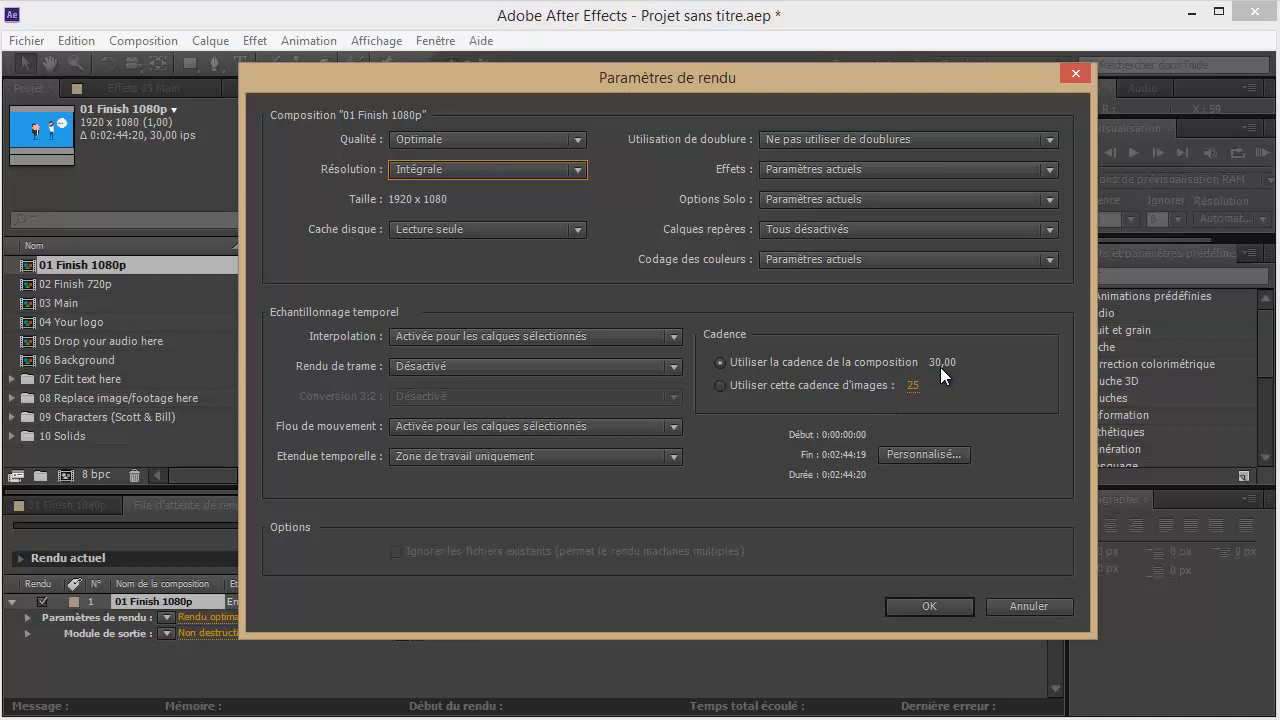
left_click(912, 603)
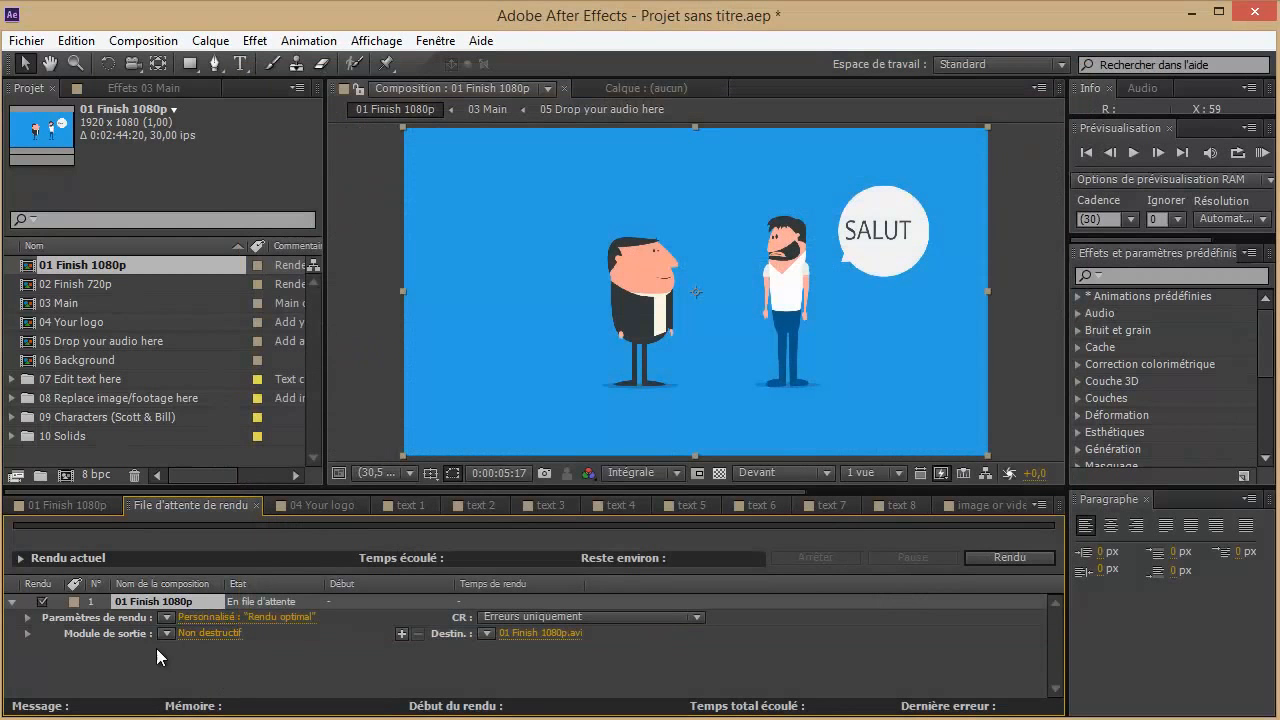
Open the output module settings of 01 Finish 1080p, look through the available formats and keep AVI
left_click(210, 633)
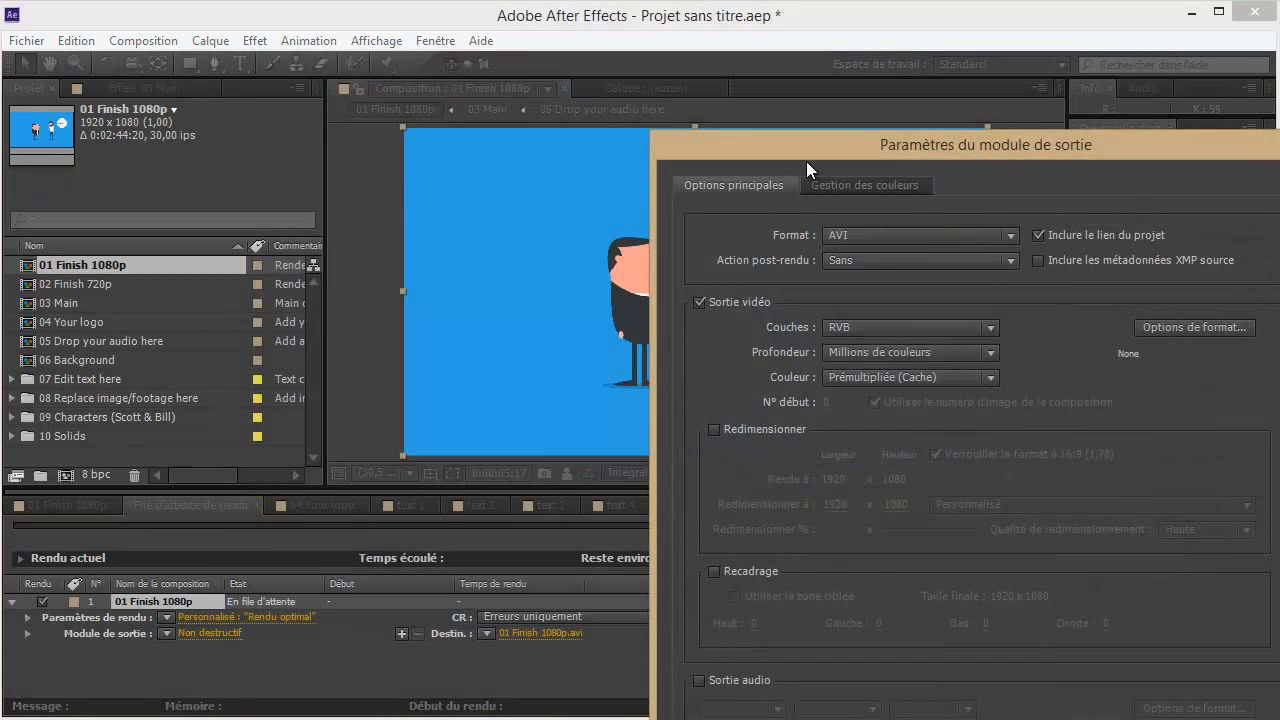
left_click_drag(766, 131, 529, 46)
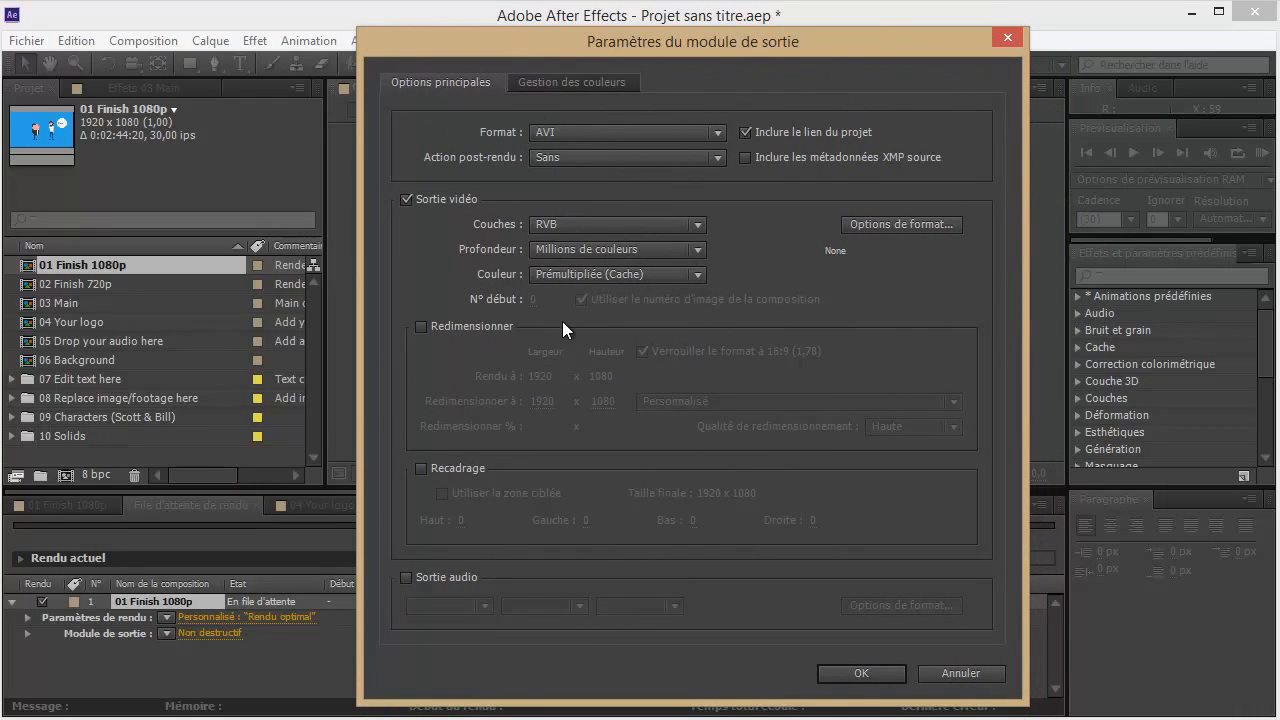
left_click(623, 130)
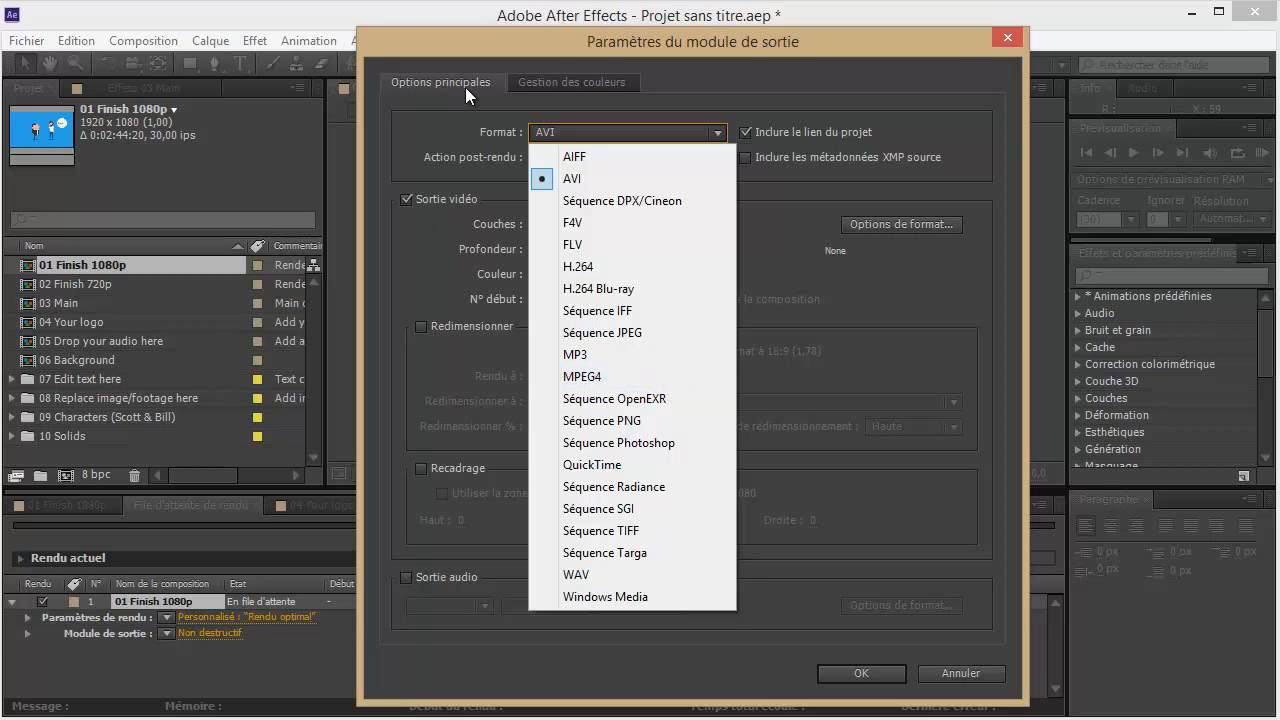
left_click(598, 34)
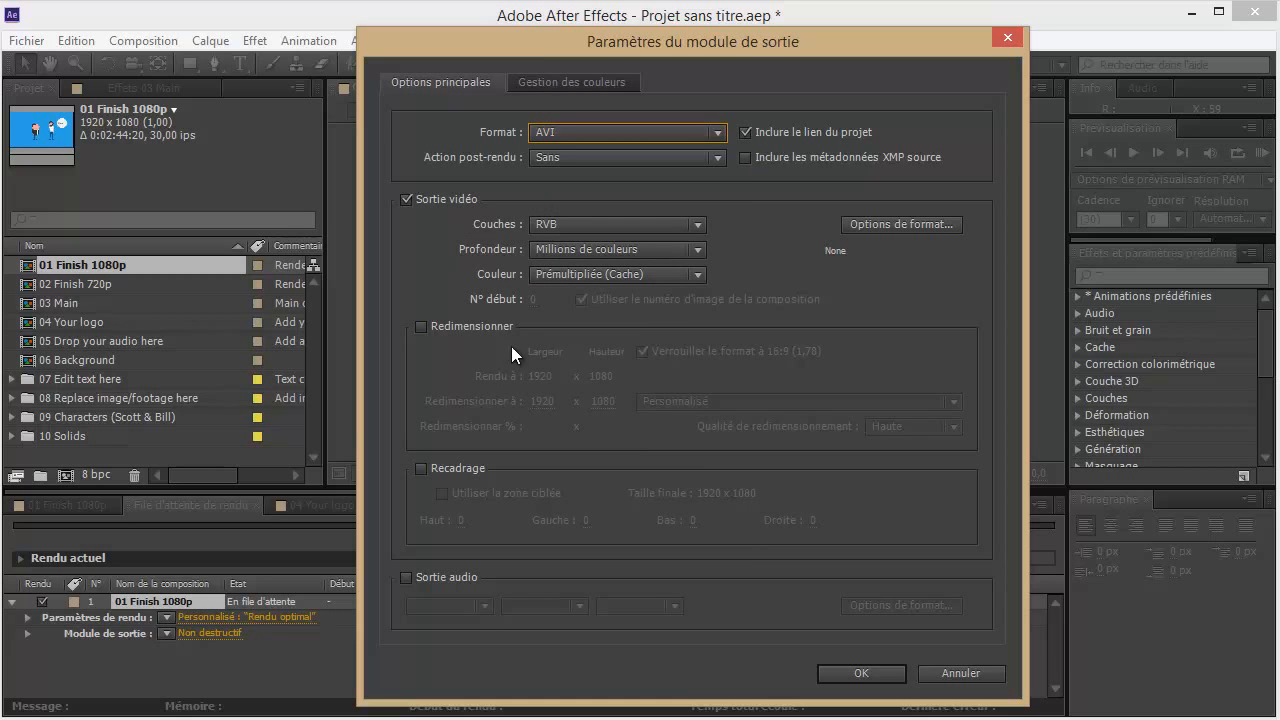
Enable resizing of the video output, look through the size presets and keep Personnalisé at 1920 x 1080
left_click(421, 327)
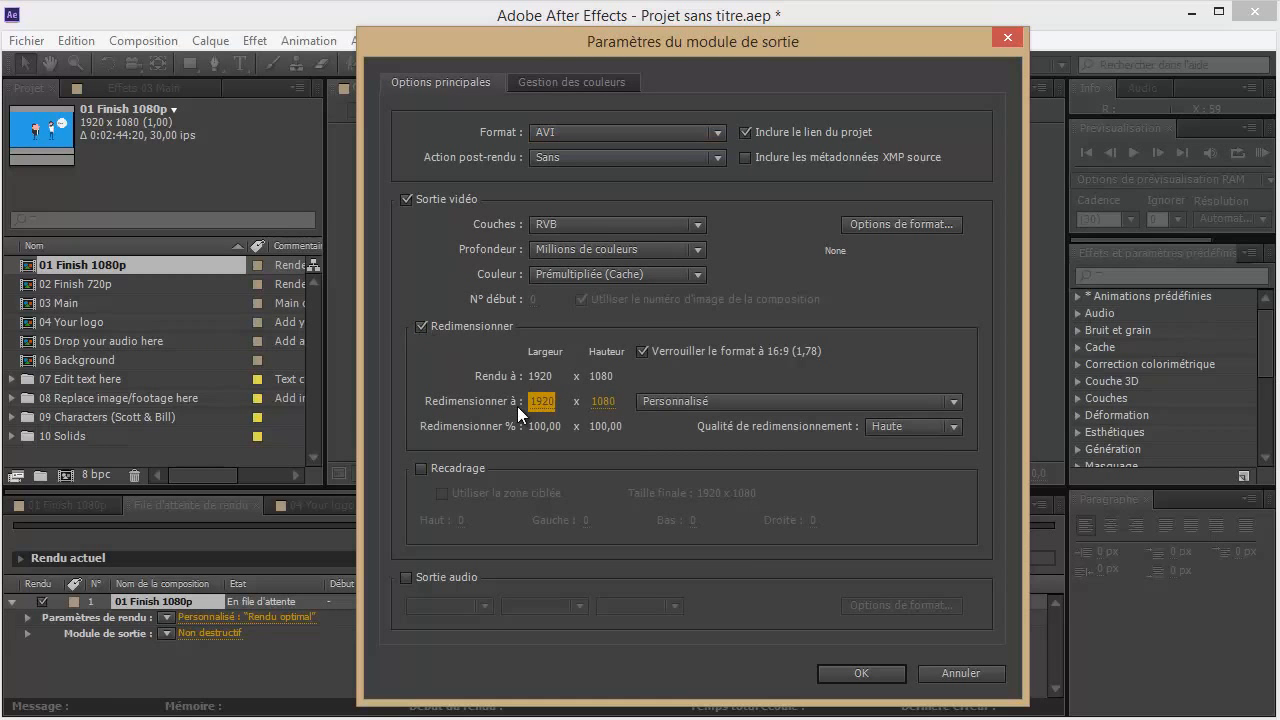
left_click(714, 400)
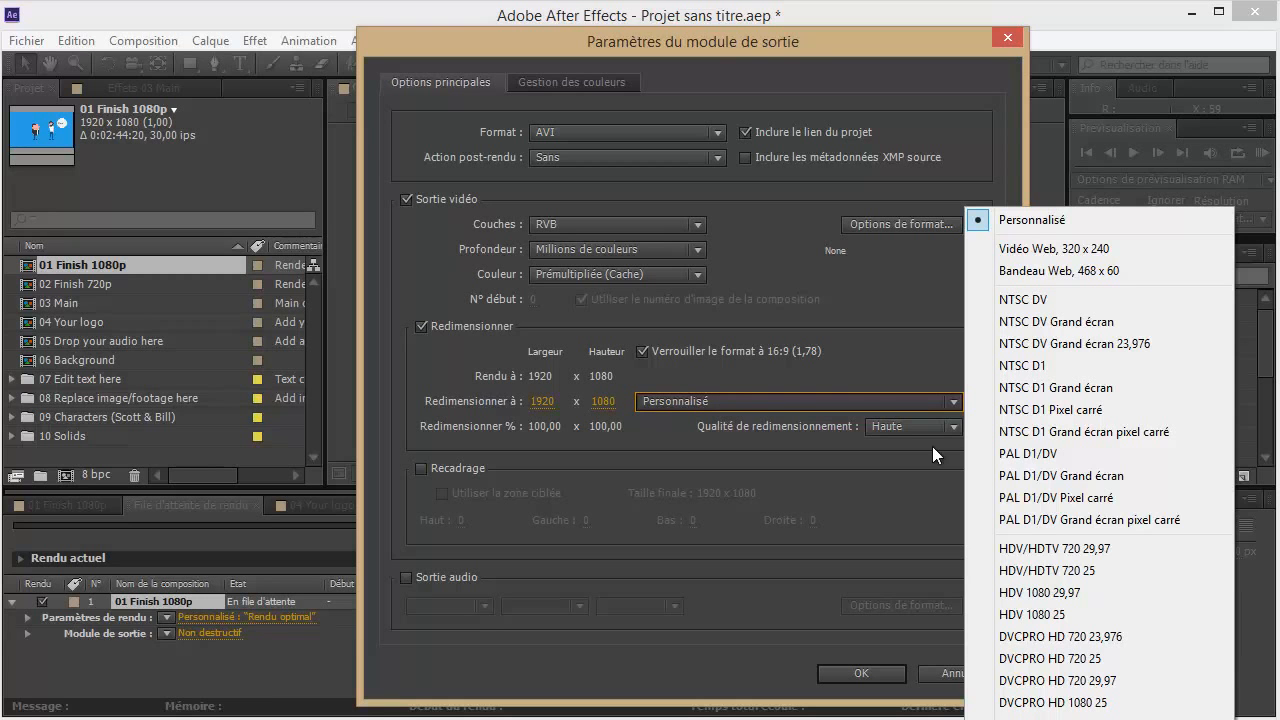
left_click(786, 377)
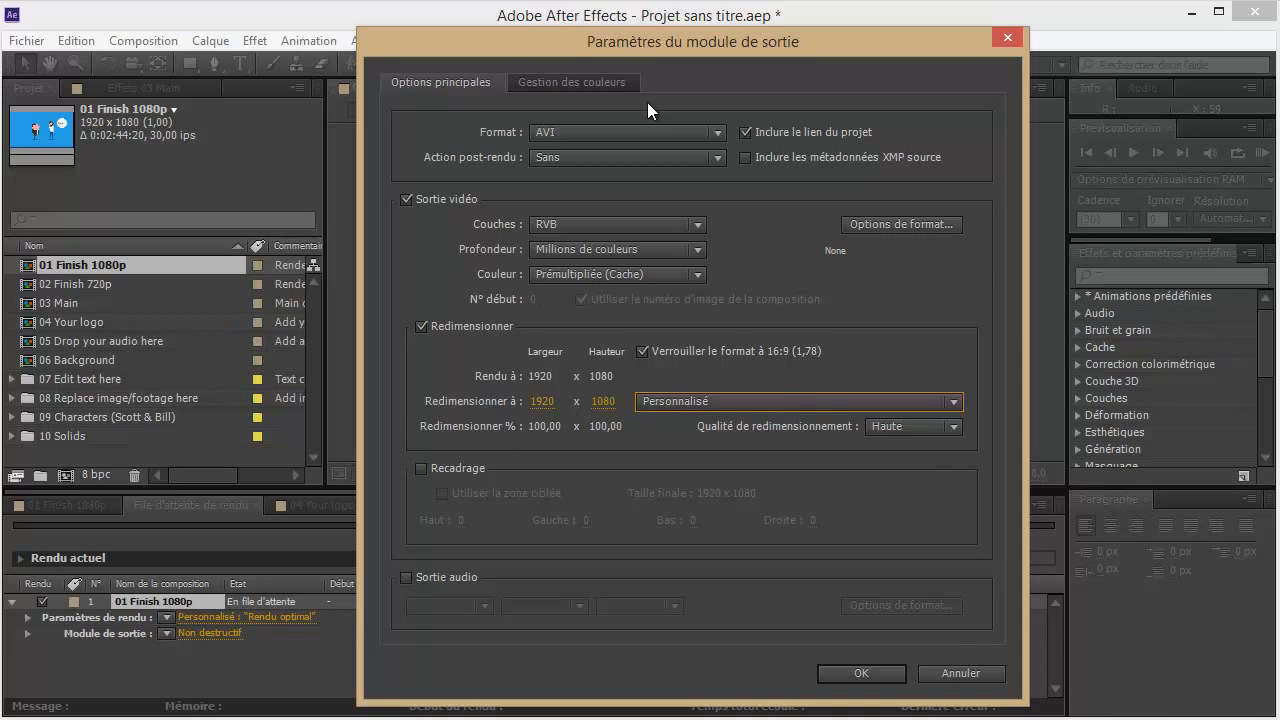
left_click_drag(650, 53, 597, 35)
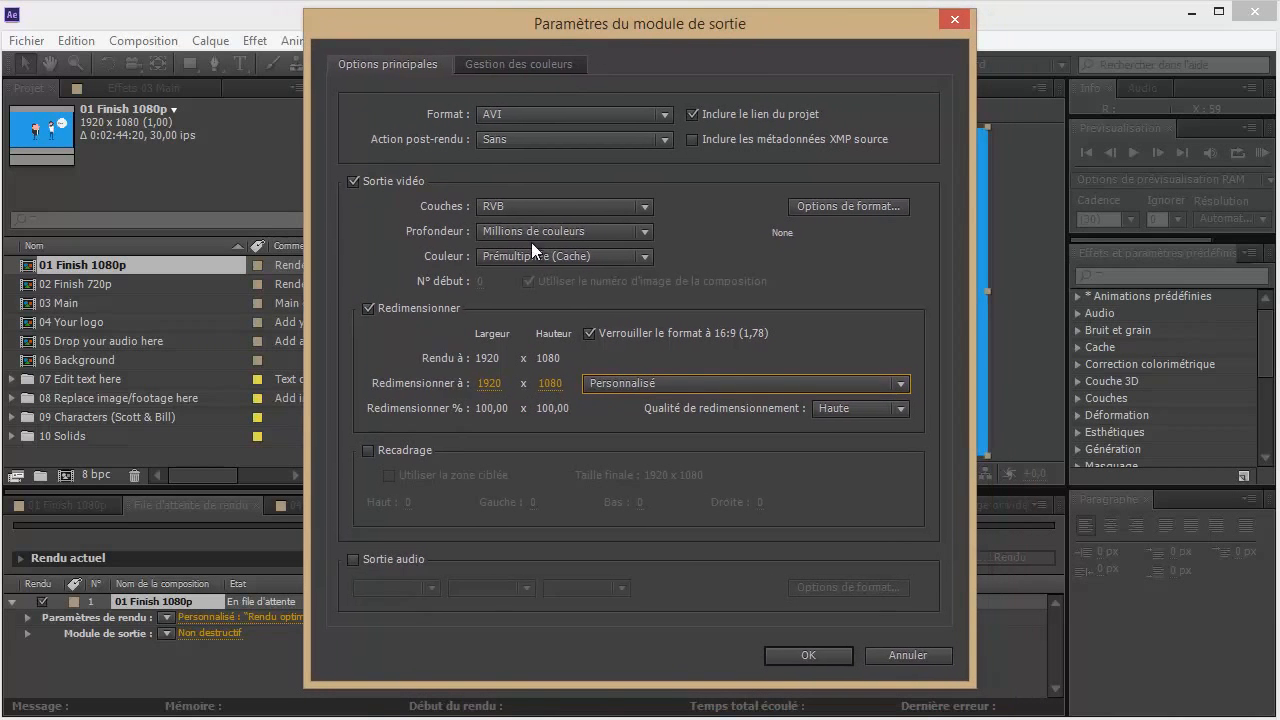
Switch the audio output on and off again, and confirm the output module settings
left_click(354, 560)
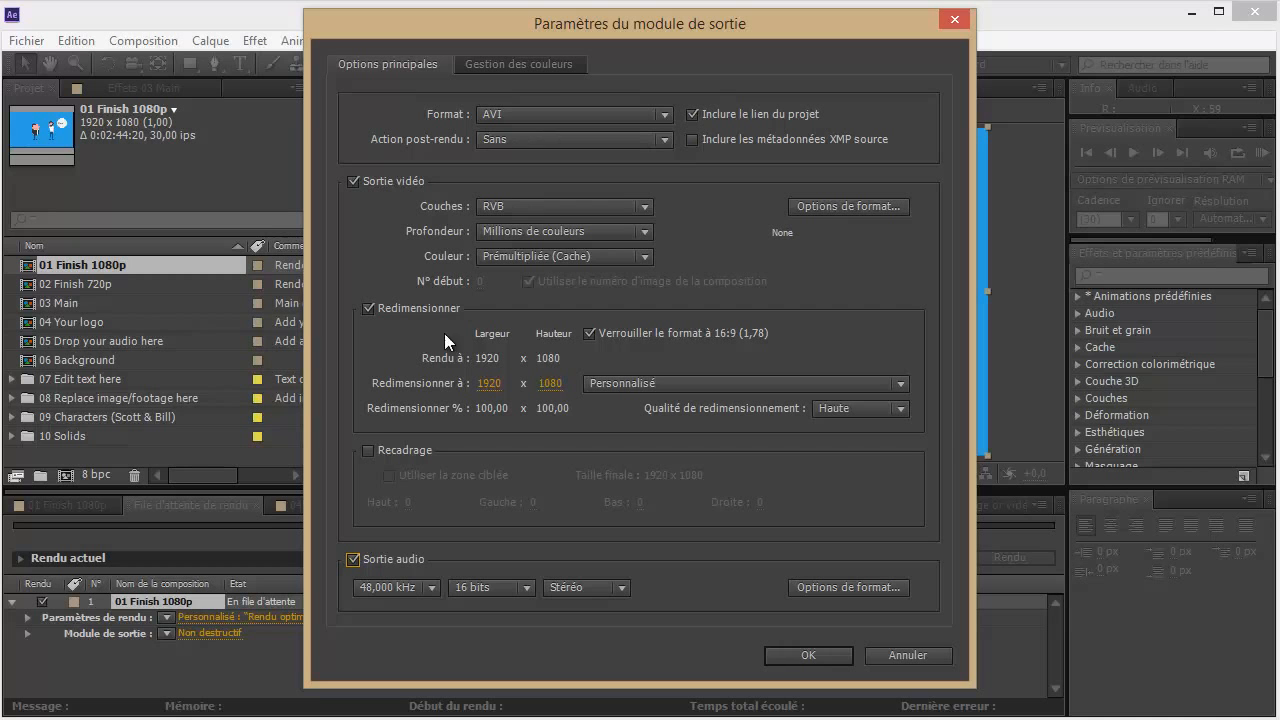
left_click(353, 560)
left_click(806, 656)
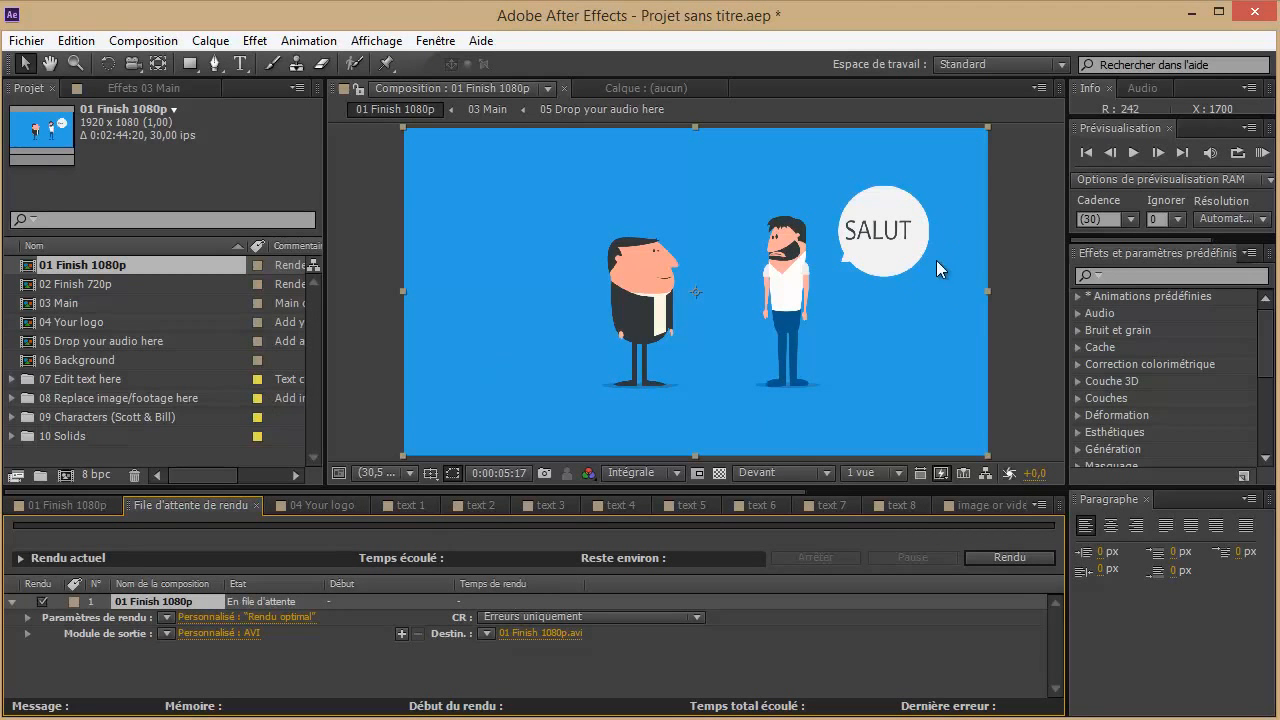
View the destination folder and file name for the AVI output, and close the dialog without saving
left_click(556, 632)
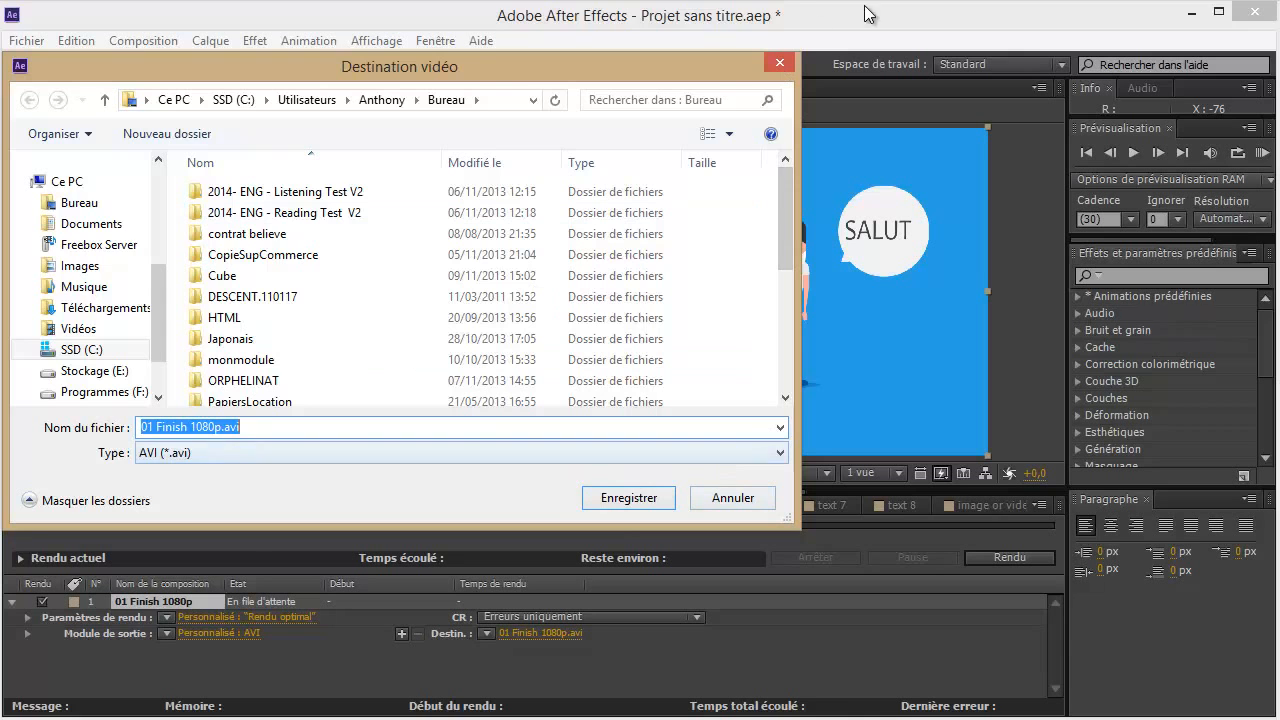
left_click(778, 62)
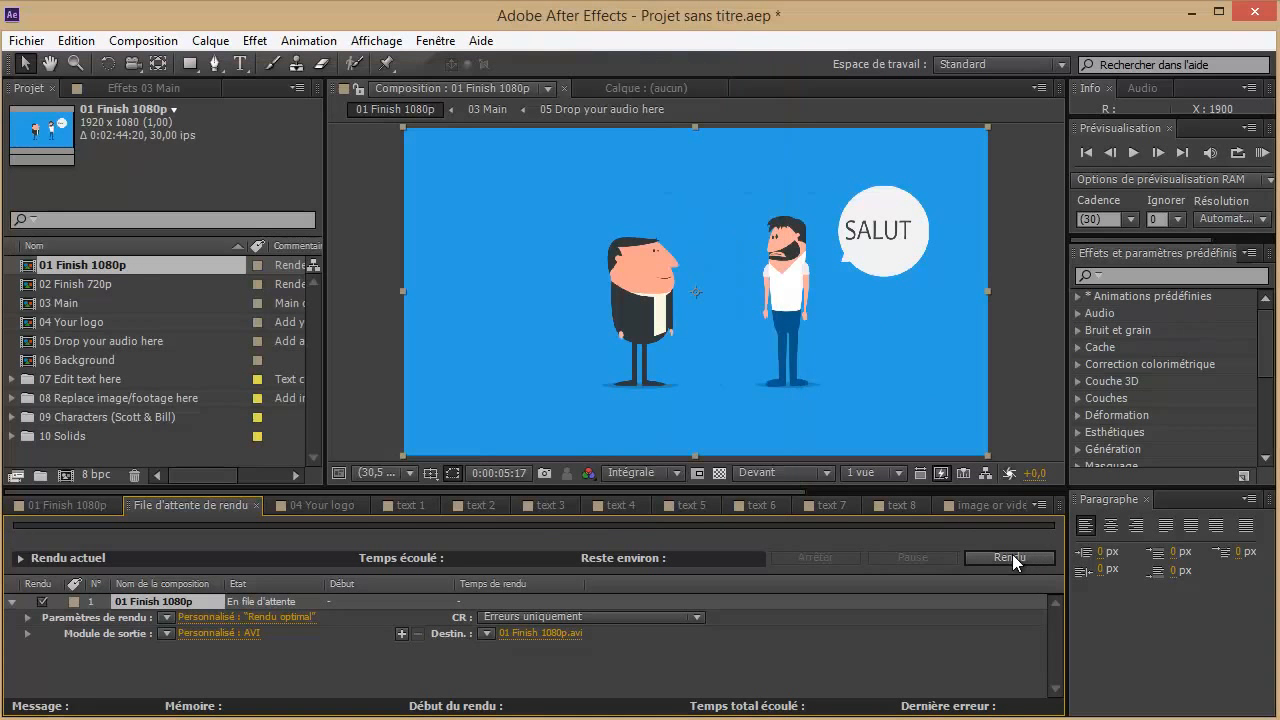